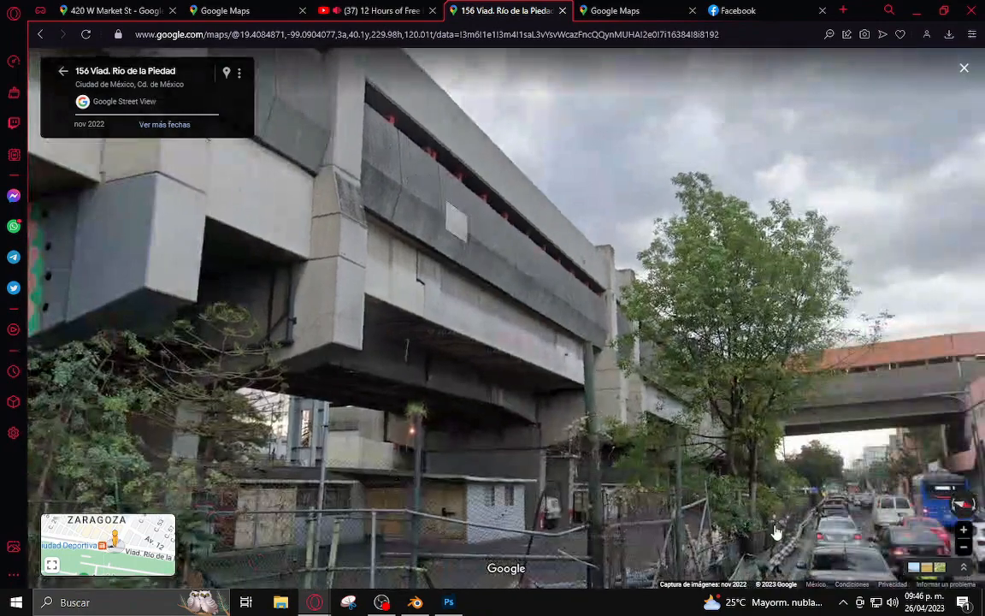
Examine the elevated concrete station in Street View, looking closely at its parapet, side walls, pillars and underside beams
left_click_drag(774, 532, 650, 399)
left_click(670, 436)
left_click_drag(496, 314, 667, 377)
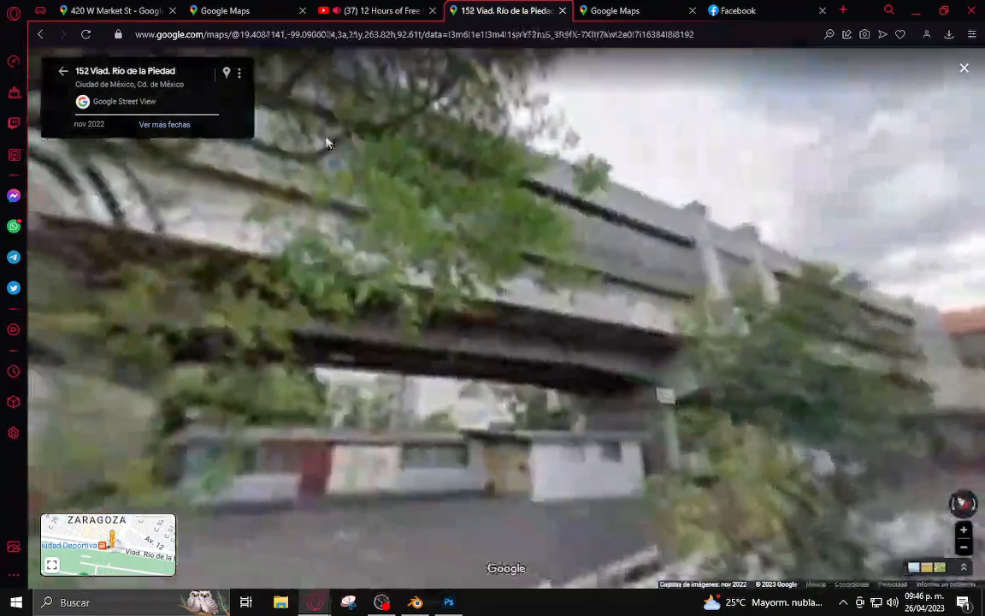
left_click_drag(327, 141, 307, 211)
scroll(664, 314, "up", 3)
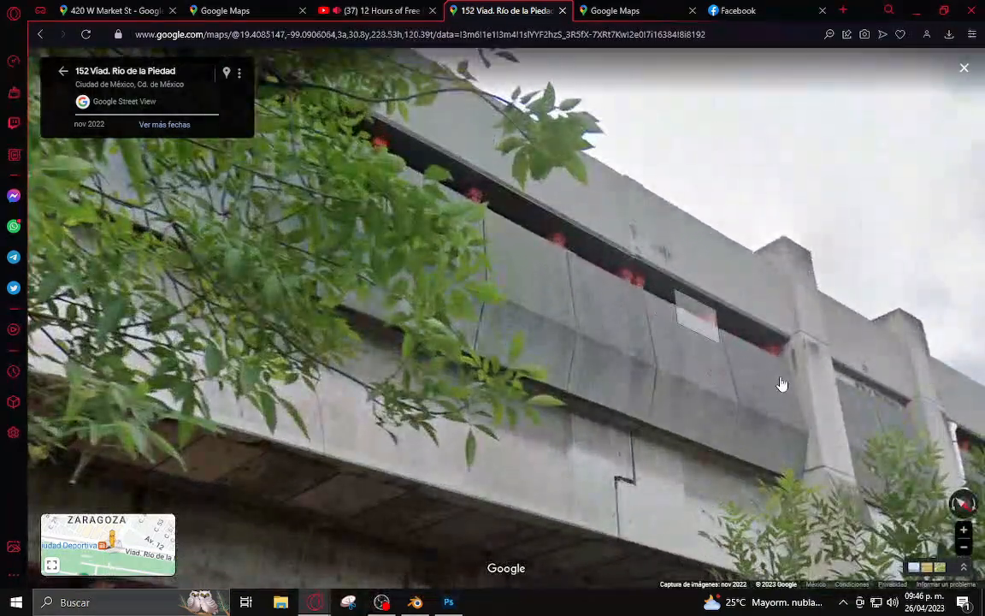
left_click_drag(729, 379, 643, 252)
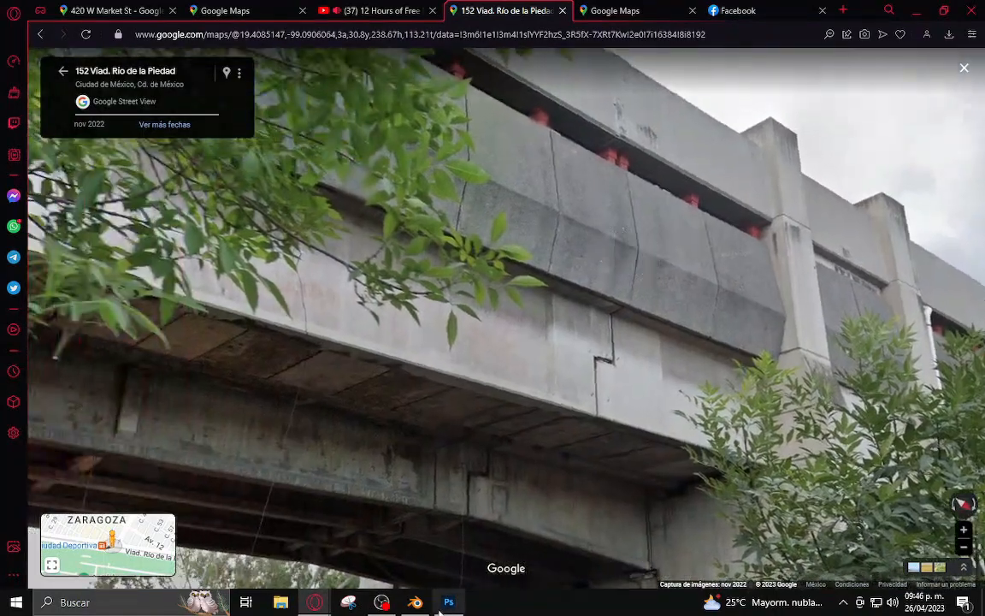
Switch to Blender and focus on the near end of the metro station model
left_click(416, 605)
middle_click_drag(466, 363, 359, 348)
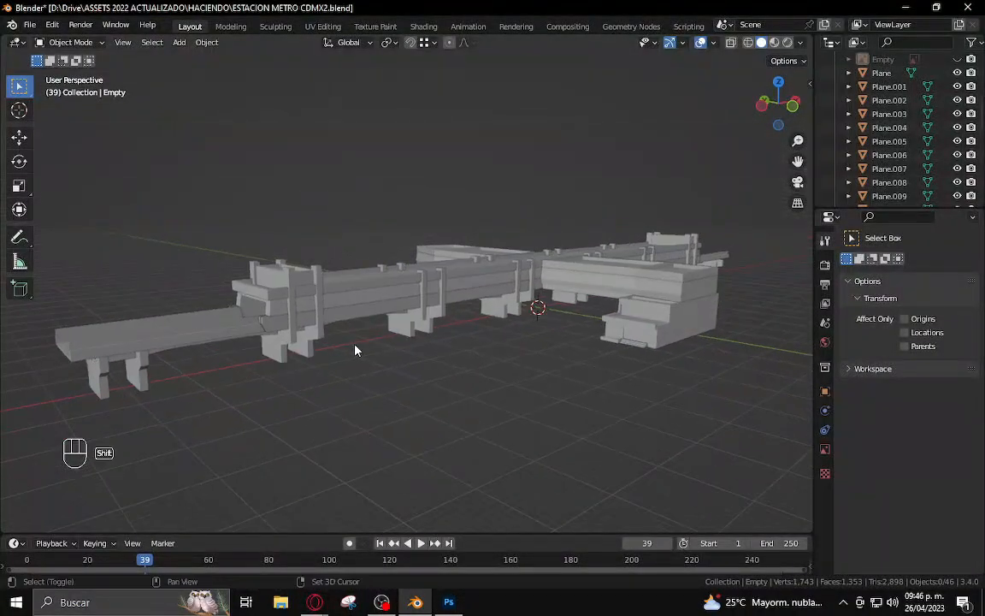
scroll(376, 342, "up", 4)
scroll(394, 331, "up", 1)
left_click(378, 260)
left_click(327, 228)
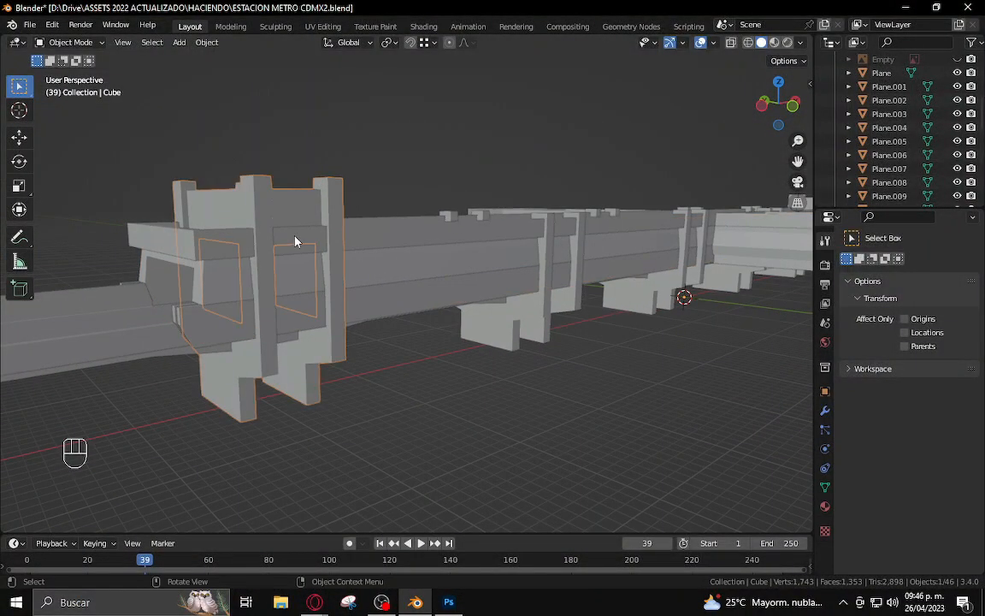
key("h")
left_click(334, 237)
key("ctrl+z")
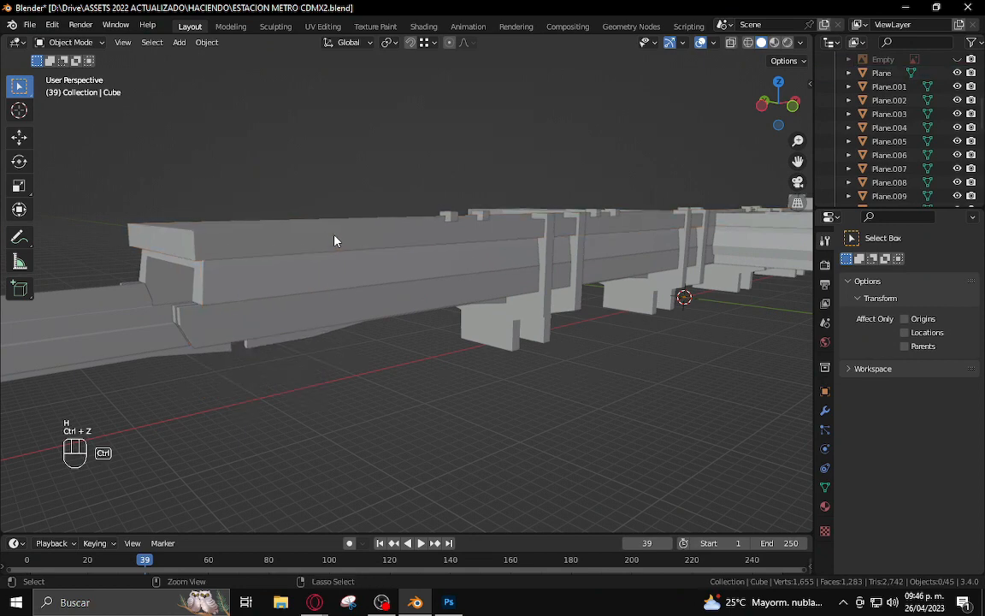
key("ctrl+z")
Hide the upper parapet and floor piece of the long station body to expose the section beneath it
middle_click_drag(334, 240, 433, 280)
left_click(427, 280)
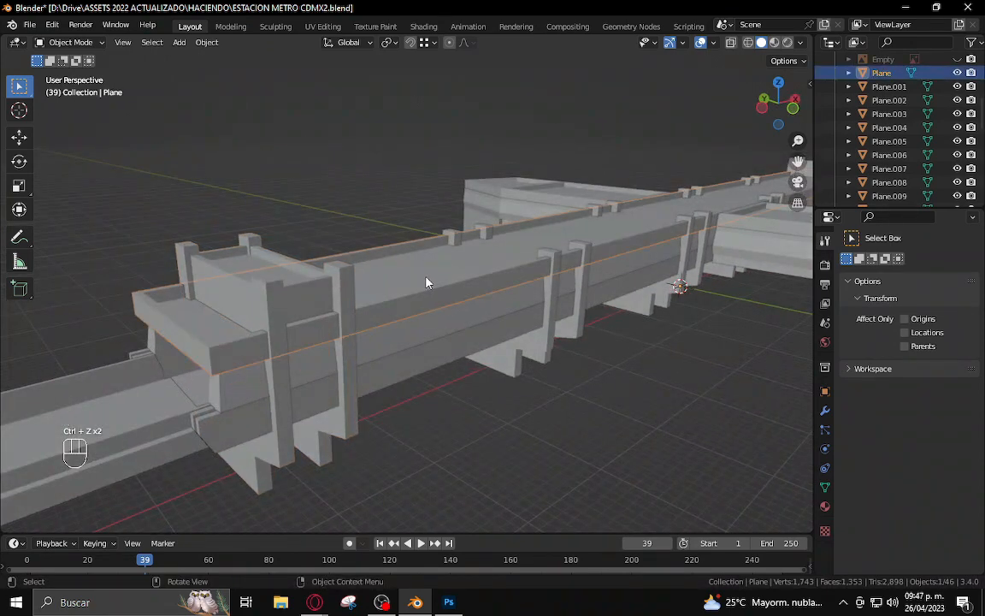
key("h")
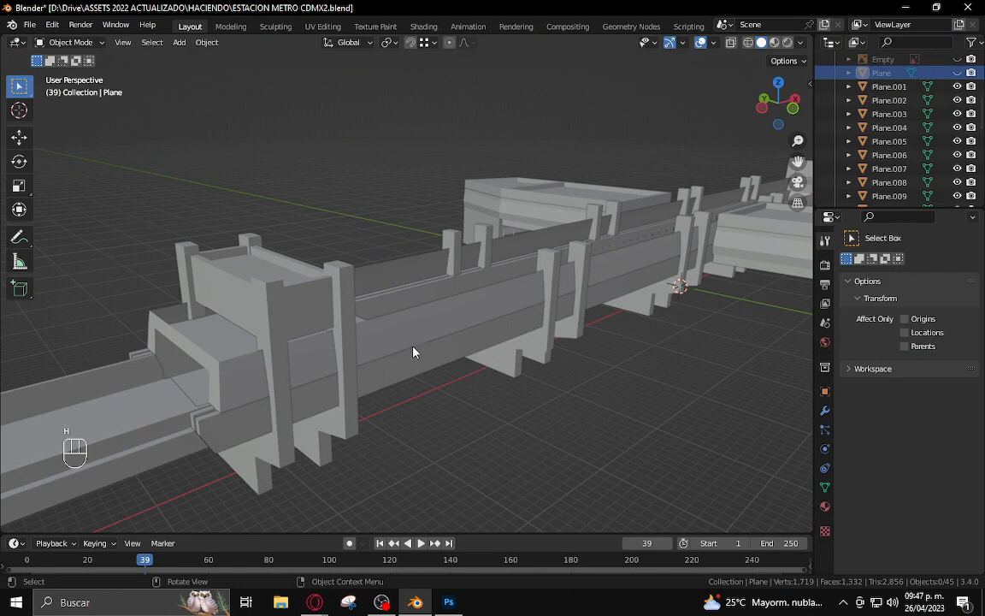
Delete the upper band of faces running along the sides and across the ends of the exposed lower body
left_click(392, 350)
key("Tab")
middle_click_drag(424, 326, 454, 333)
key("3")
left_click(451, 336)
left_click(427, 337, "shift")
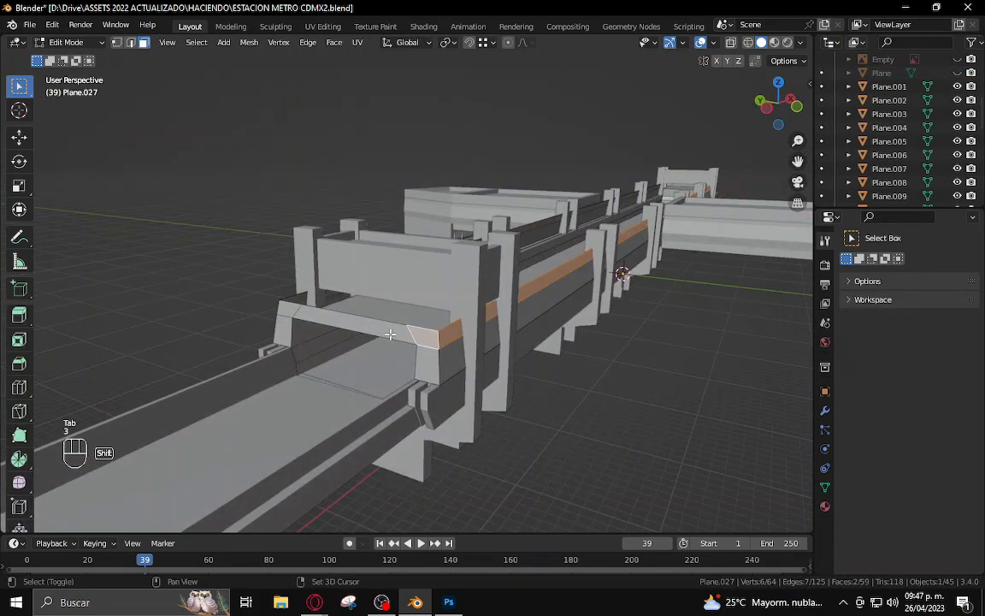
left_click(340, 326, "shift")
left_click(294, 307, "shift")
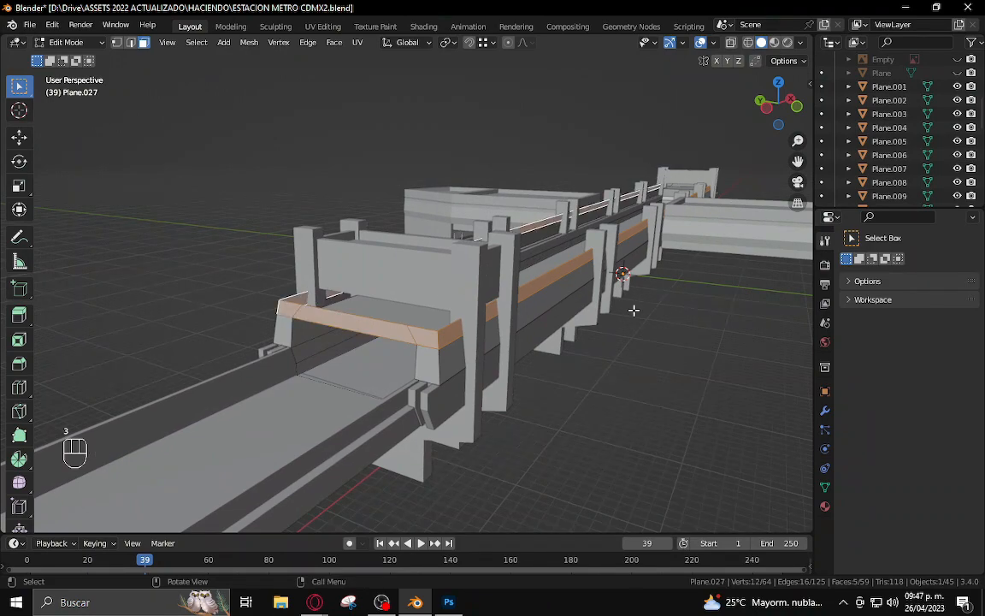
middle_click_drag(633, 310, 383, 345)
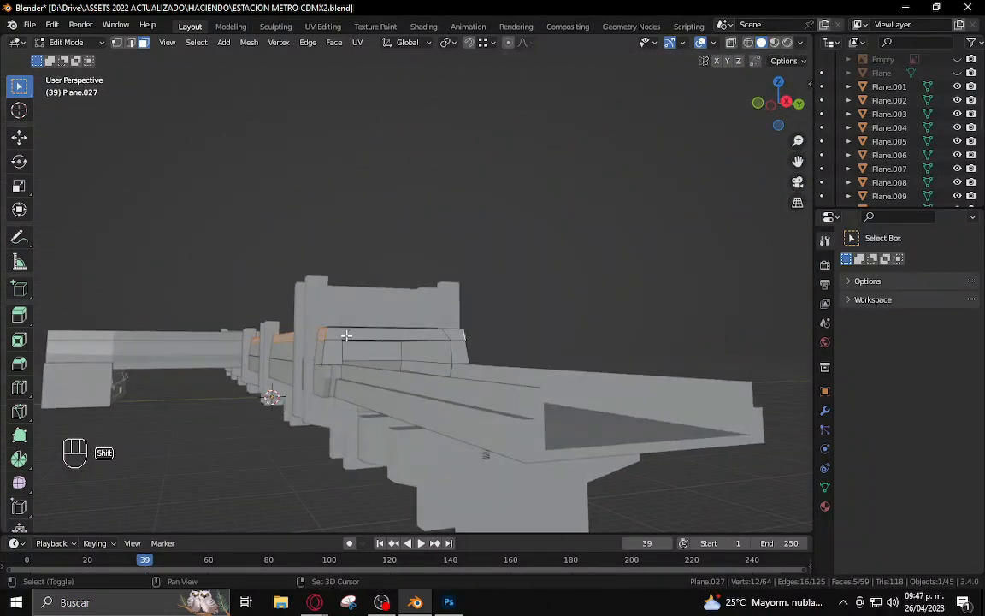
key("x")
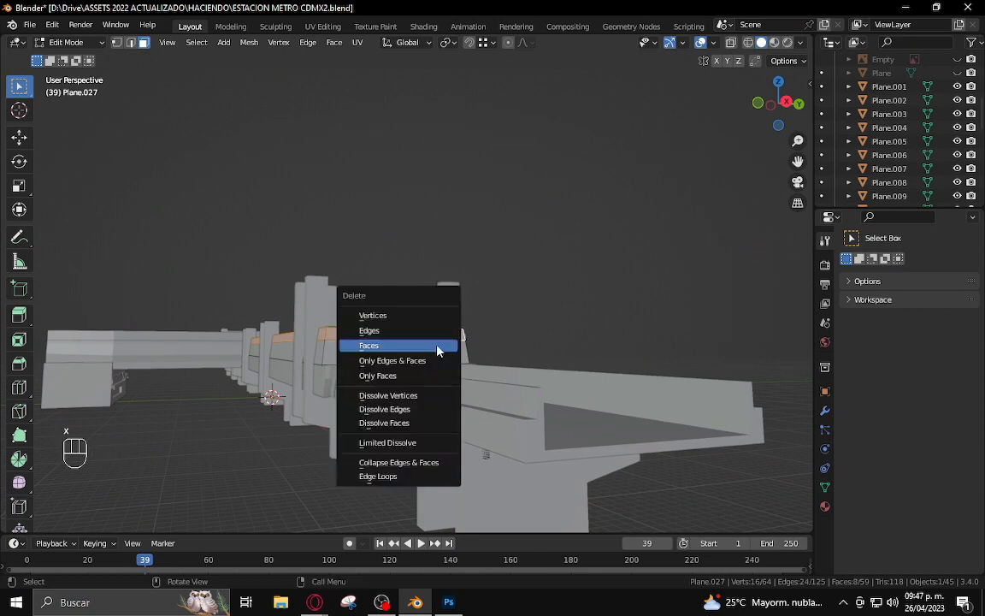
left_click(388, 344)
Fill the long openings between the side walls and the top slab with new faces on both sides of the body
middle_click_drag(388, 344, 451, 363)
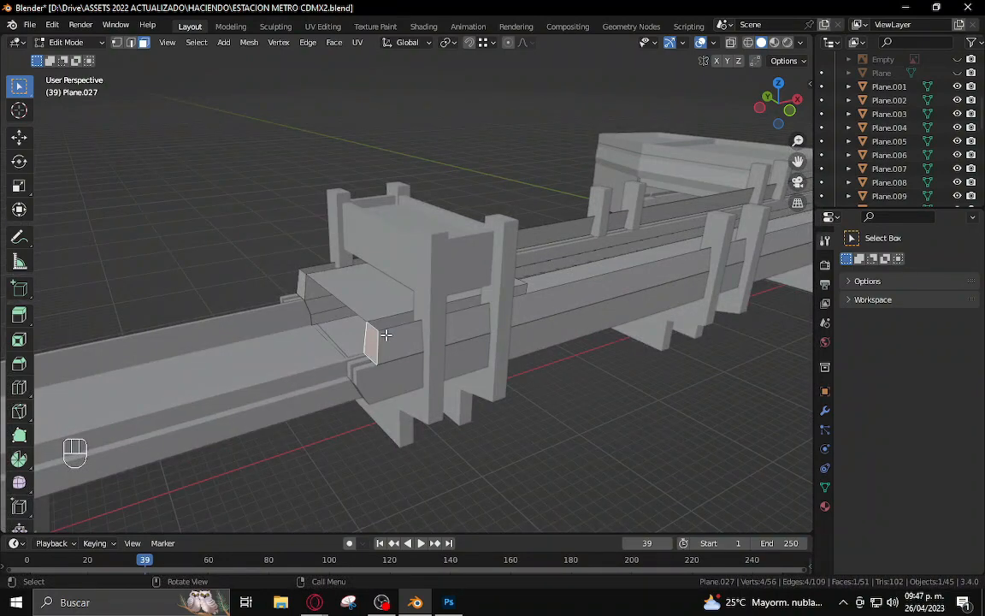
scroll(616, 376, "down", 6)
middle_click_drag(616, 376, 460, 386)
scroll(461, 385, "up", 8)
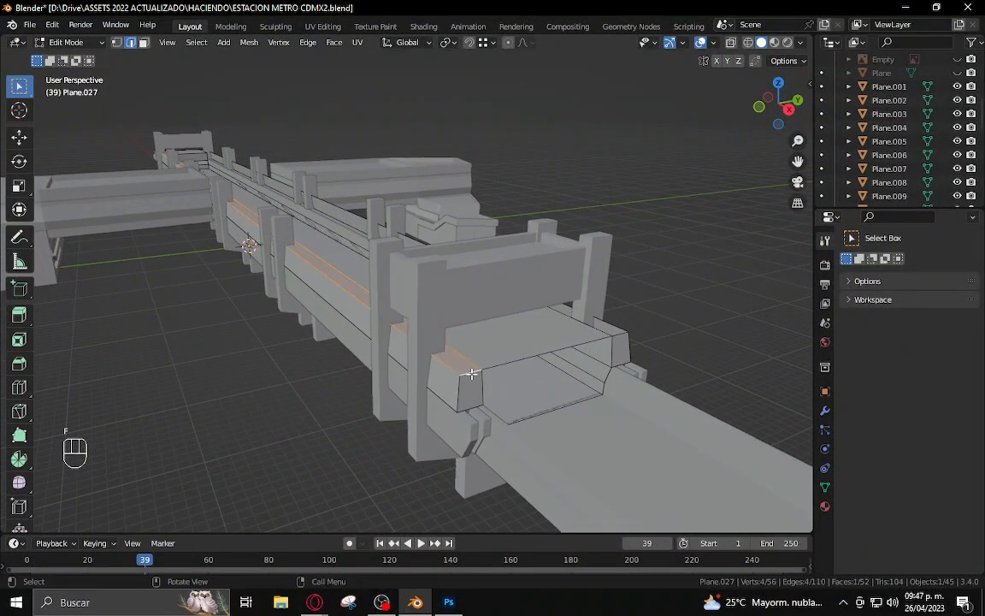
middle_click_drag(562, 377, 246, 381)
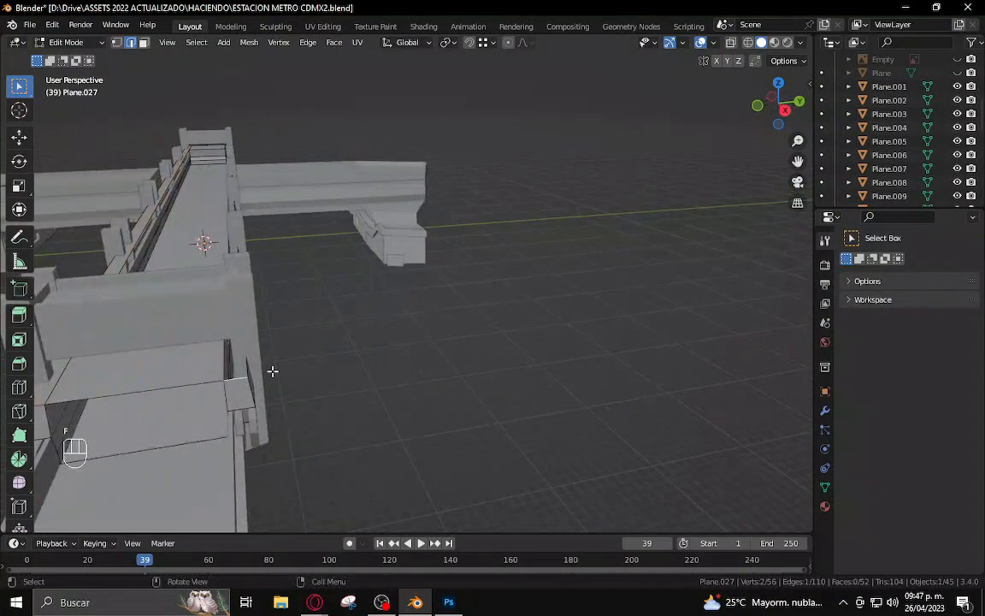
scroll(378, 374, "down", 6)
middle_click_drag(378, 374, 504, 372)
scroll(504, 372, "up", 6)
middle_click_drag(515, 335, 455, 370)
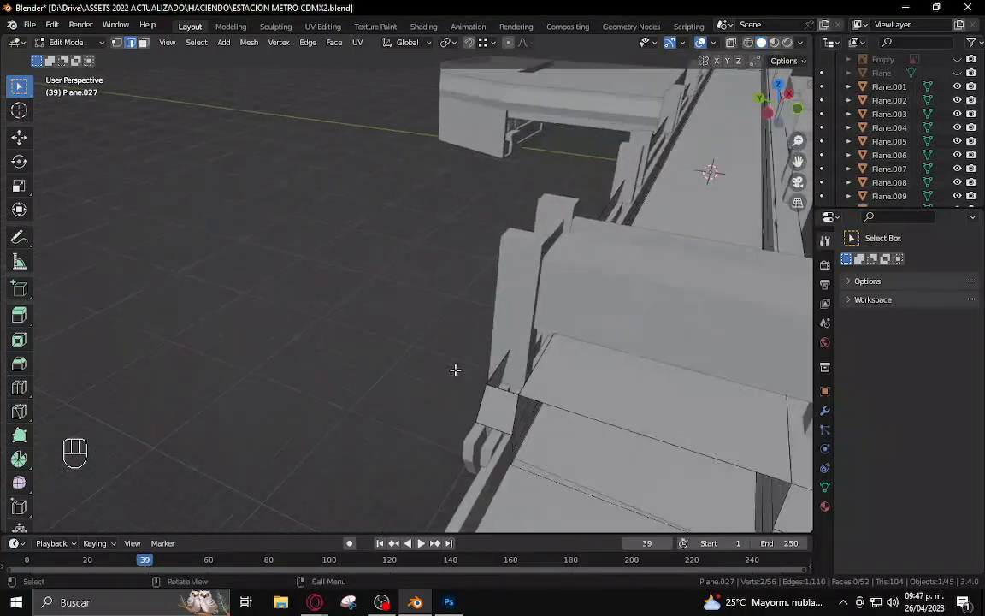
key("f")
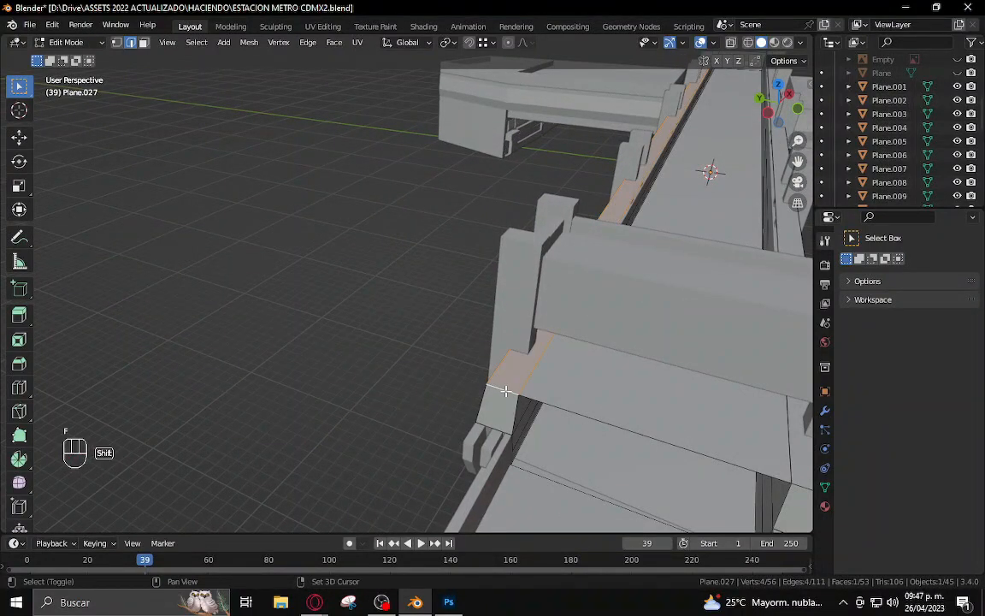
Extrude the two long inner edges of the lower body's top straight up along Z to form thin walls
middle_click_drag(506, 391, 433, 222, "shift")
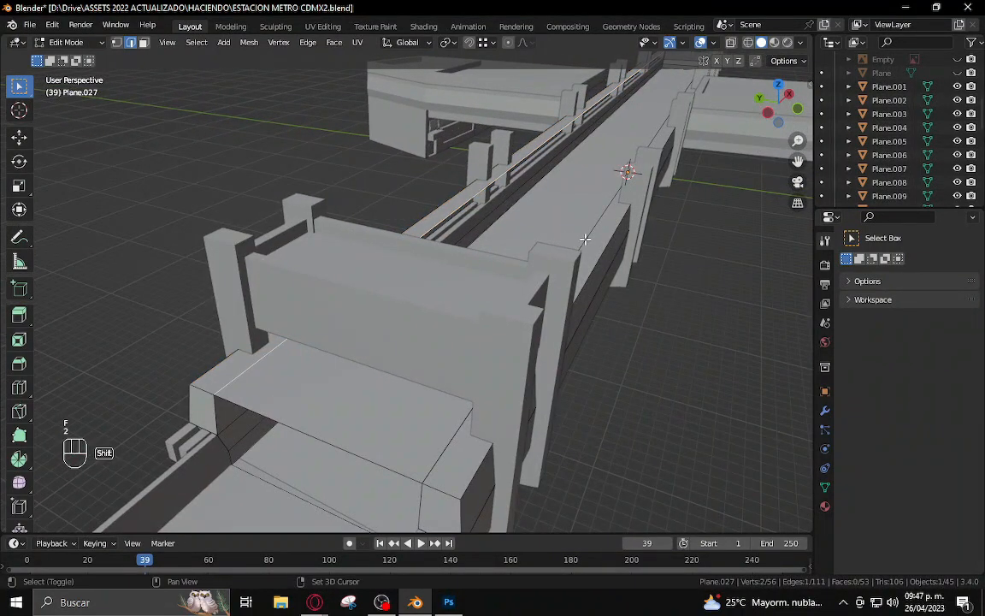
scroll(513, 392, "up", 4)
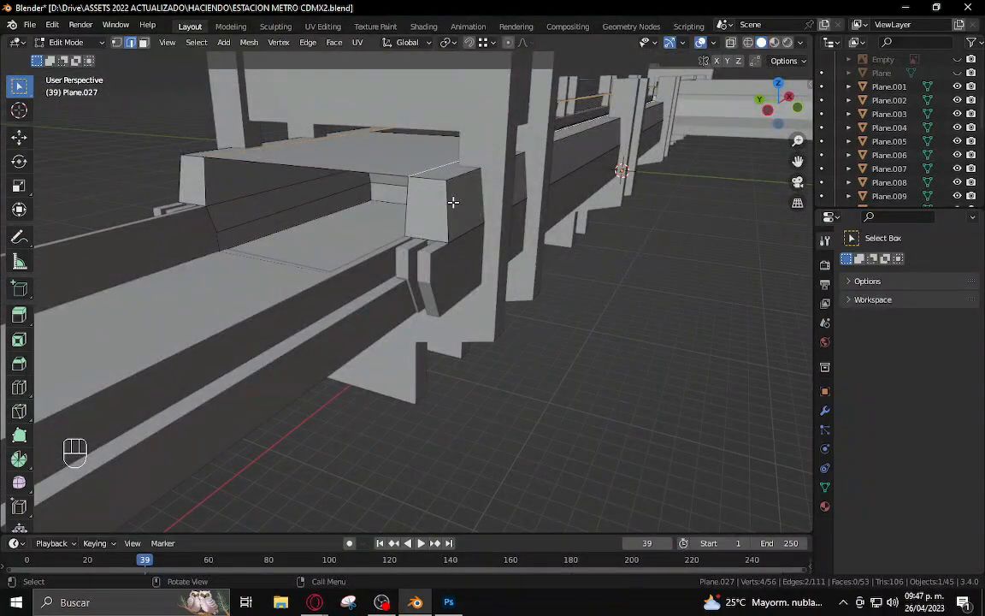
key("e")
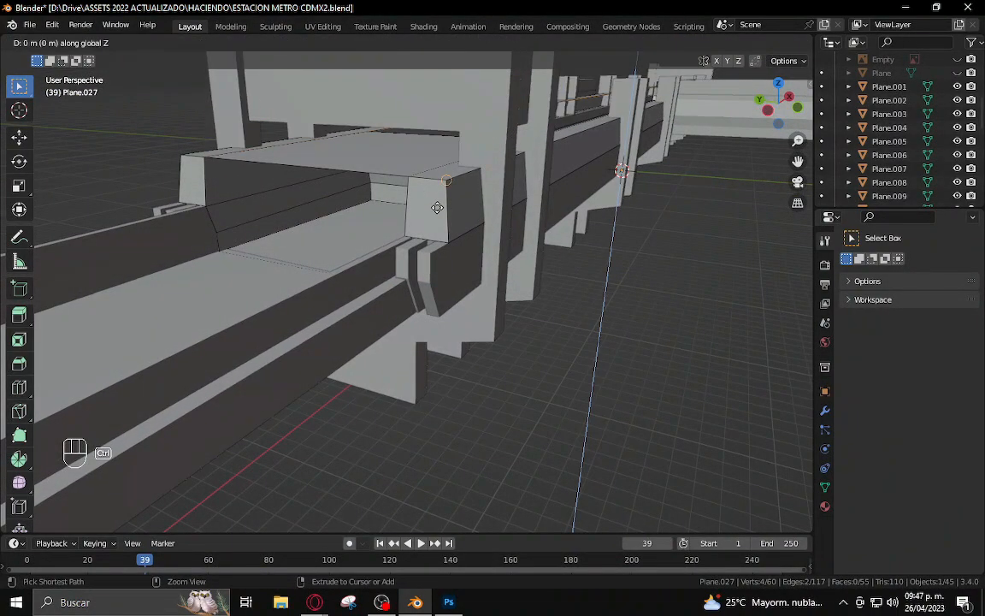
left_click(444, 154)
key("g")
key("z")
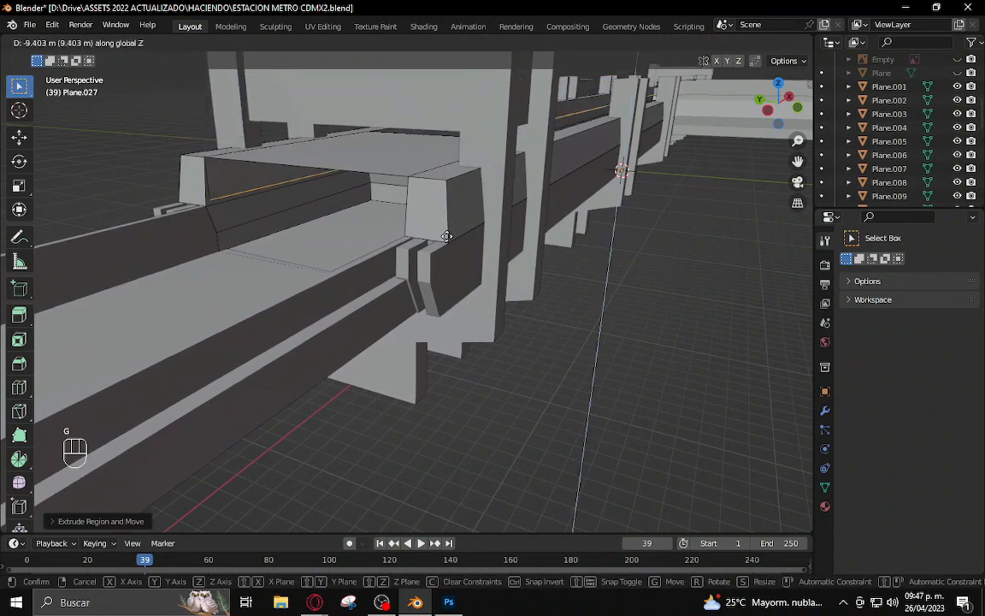
left_click(480, 193)
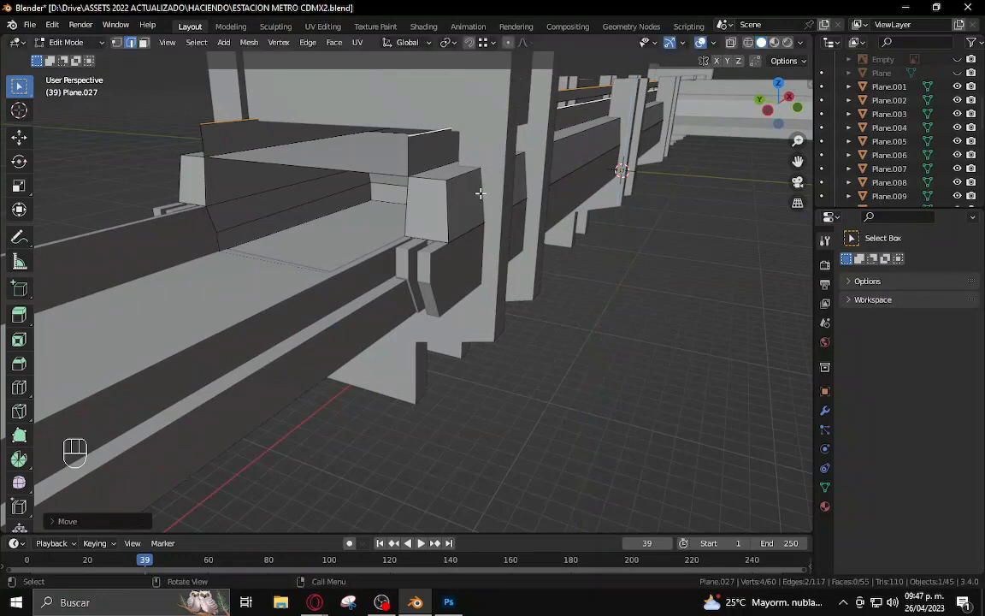
Leave mesh editing, reveal all hidden objects, and hide the map reference image again
key("Tab")
middle_click_drag(571, 267, 563, 278, "shift")
key("alt+h")
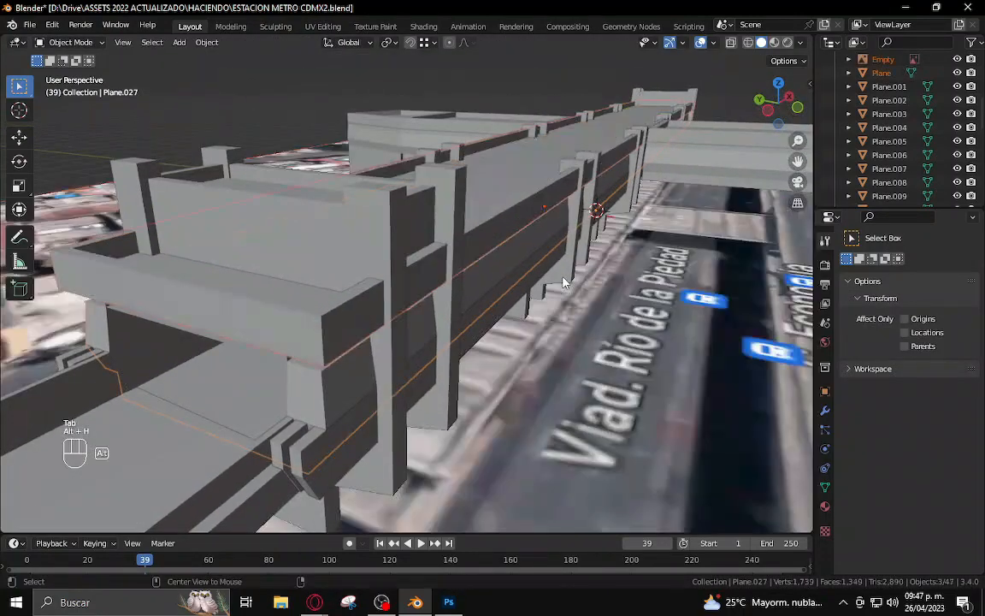
left_click(517, 335)
key("h")
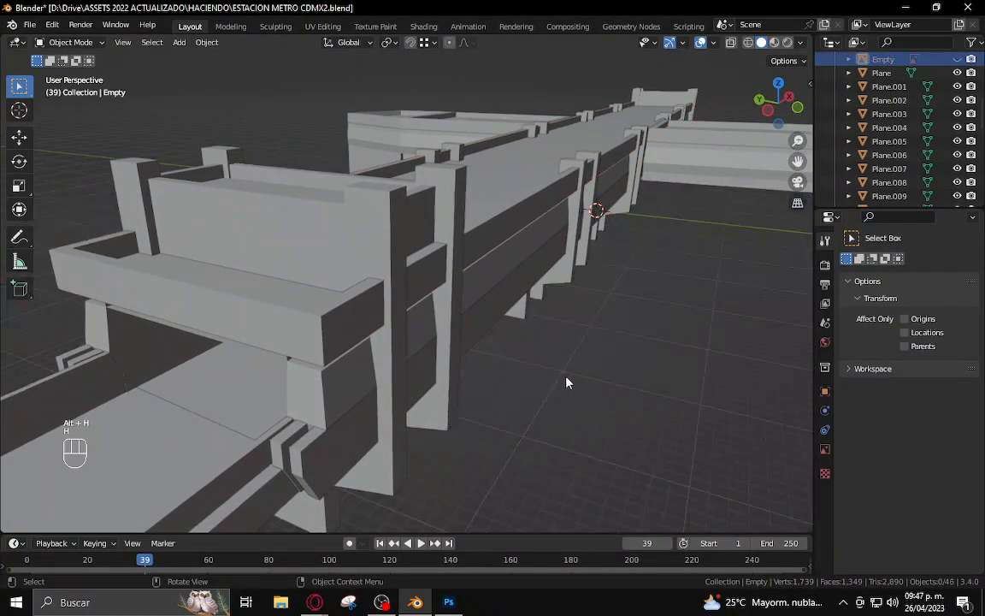
Close the gap under the parapet at the near end with a face between the two thin walls
left_click(350, 314)
mouse_move(396, 308)
middle_mouse_down()
mouse_move(424, 286)
mouse_move(396, 303)
middle_mouse_up()
left_click(497, 362)
middle_click_drag(489, 360, 452, 343)
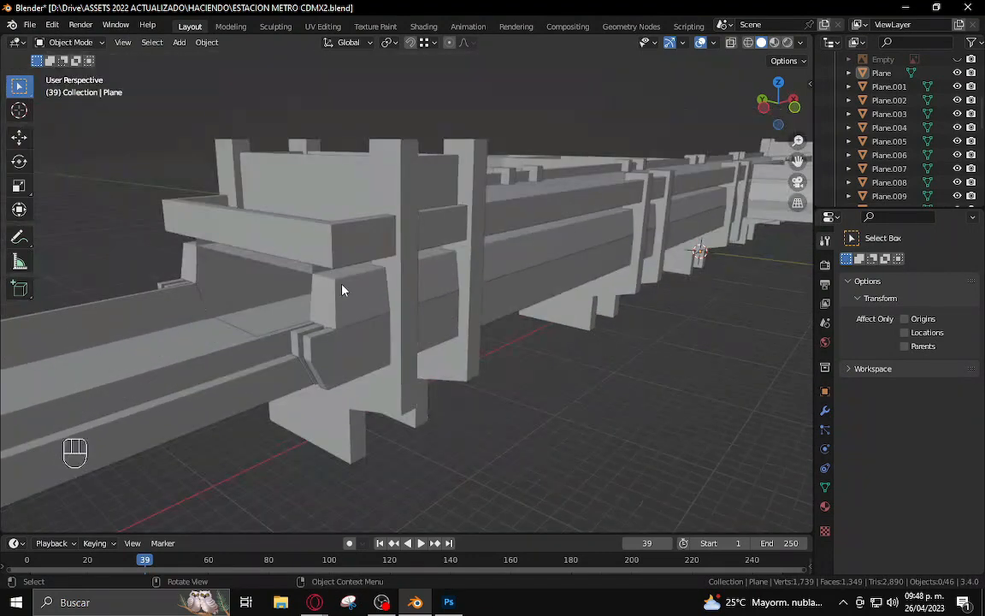
left_click(308, 265)
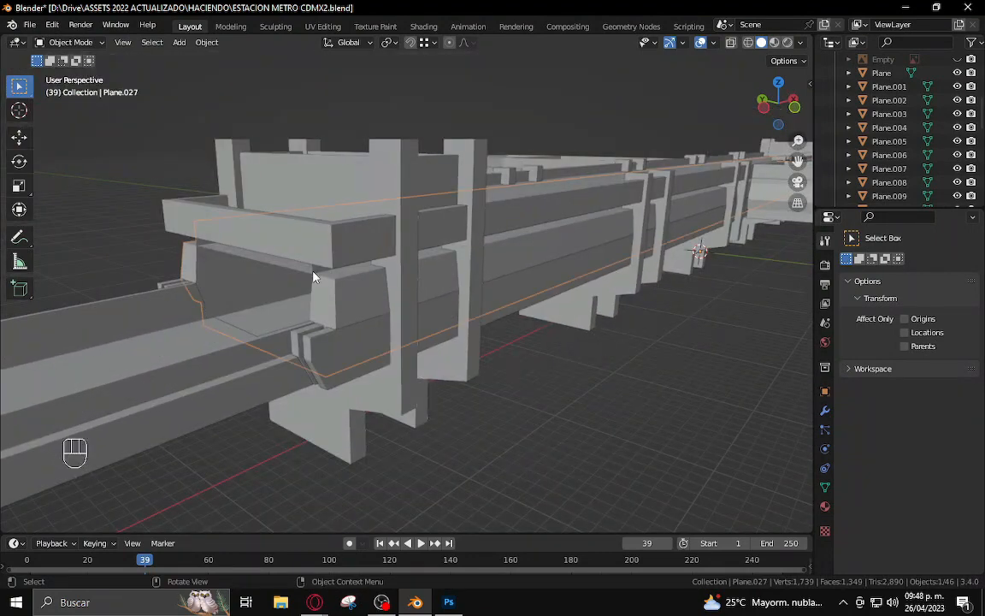
key("Tab")
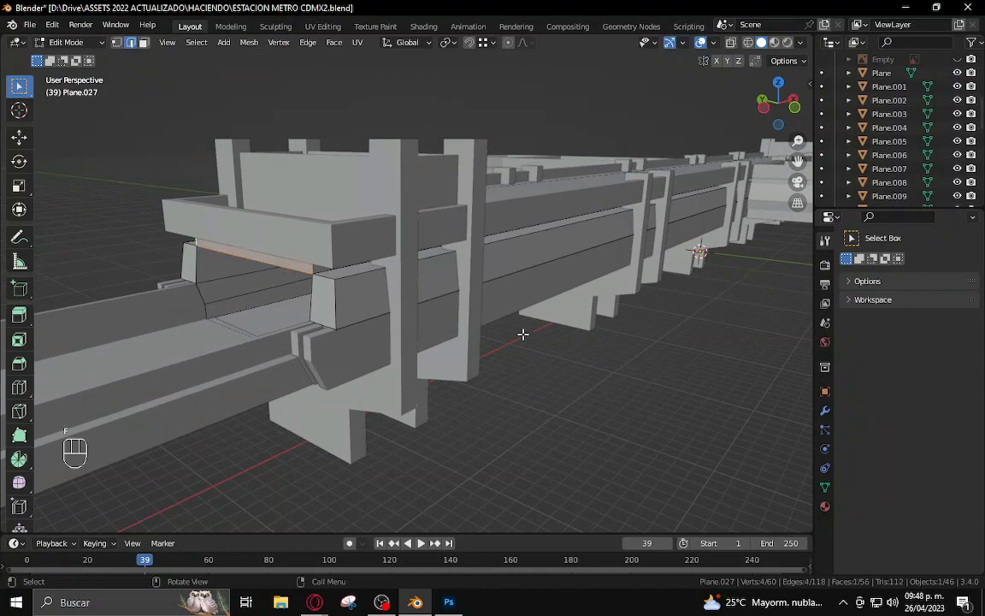
key("Tab")
Add a face between the thin walls under the parapet at the opposite end of the station body
middle_click_drag(522, 334, 363, 306)
scroll(382, 317, "down", 4)
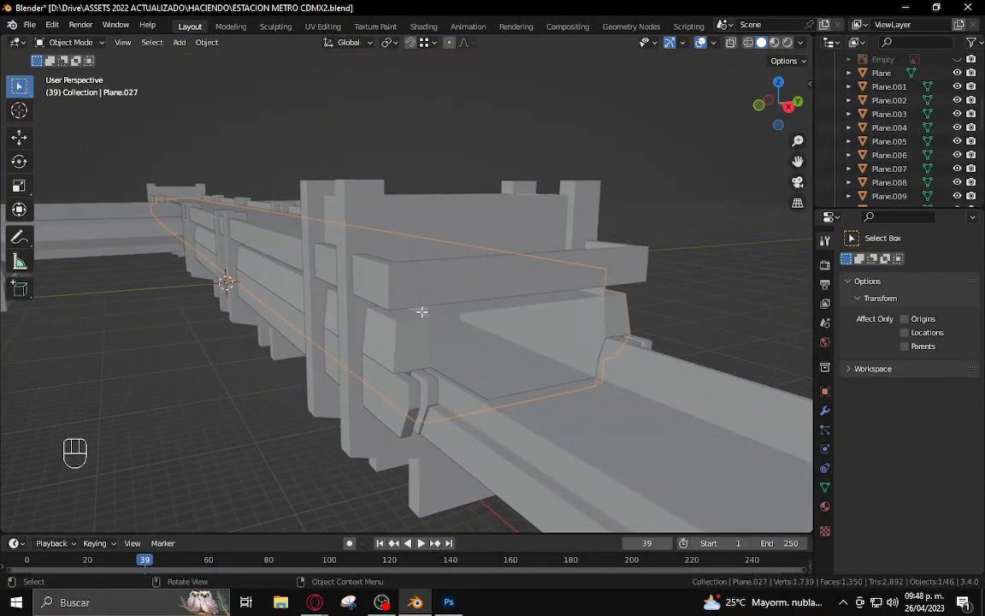
key("Tab")
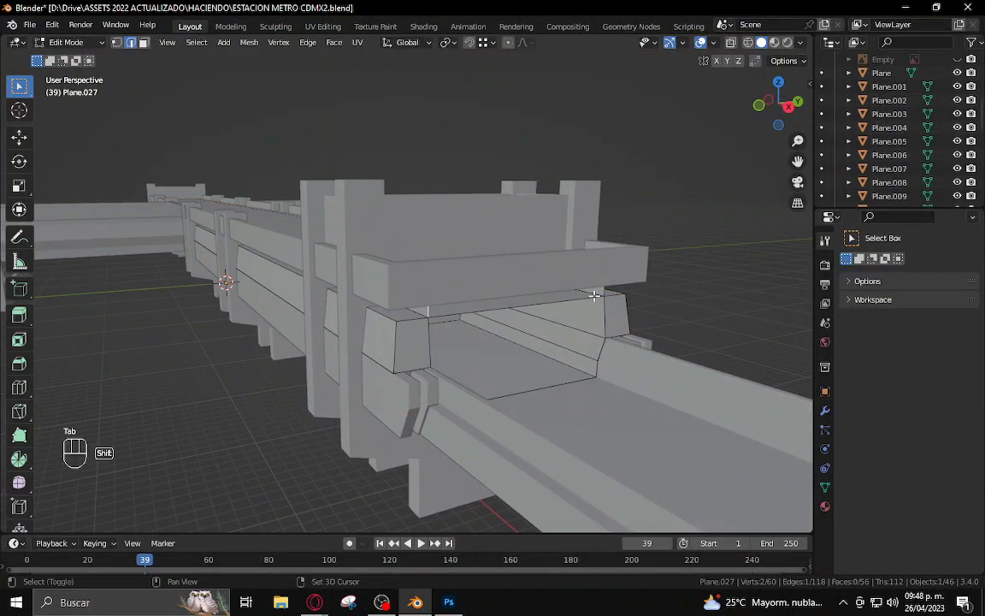
key("Tab")
mouse_move(384, 326)
middle_mouse_down()
mouse_move(407, 319)
mouse_move(387, 312)
middle_mouse_up()
Examine the edges of the lower body and the pillar frame at the opposite end, and check the whole structure
key("Tab")
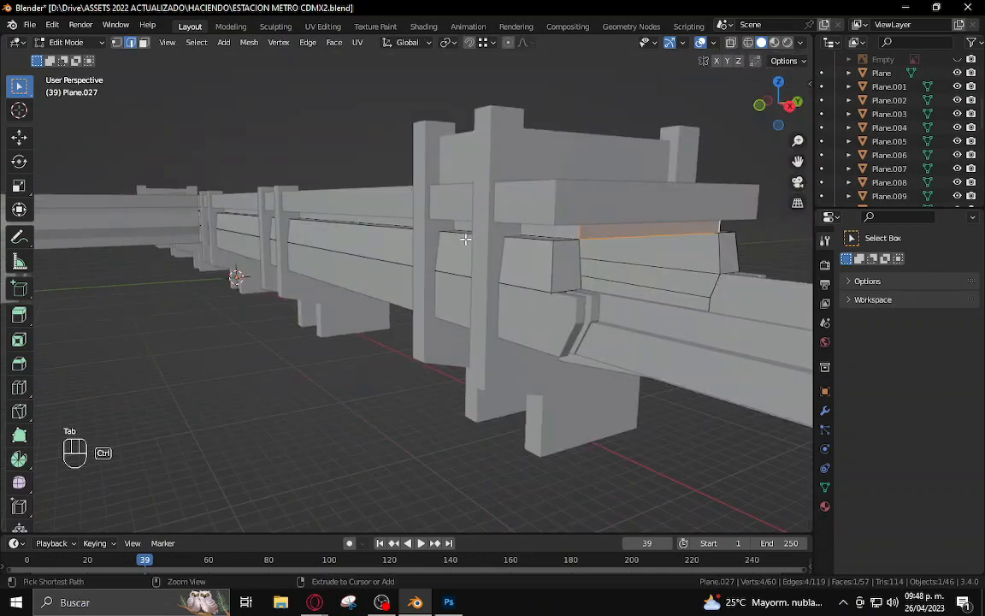
key("Tab")
middle_click_drag(460, 232, 406, 249, "shift")
key("Tab")
left_click(430, 271)
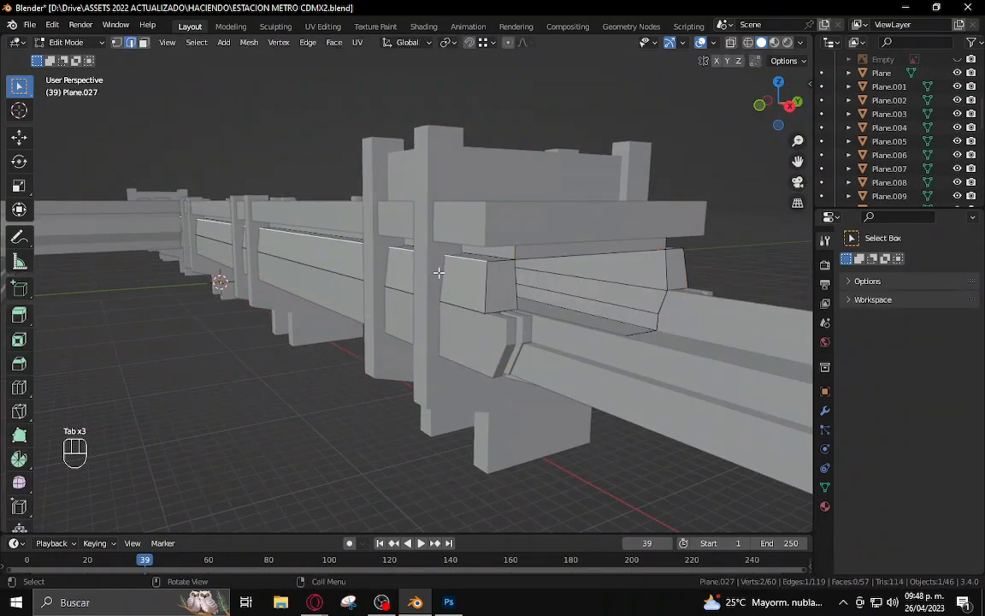
key("Tab")
left_click(379, 238)
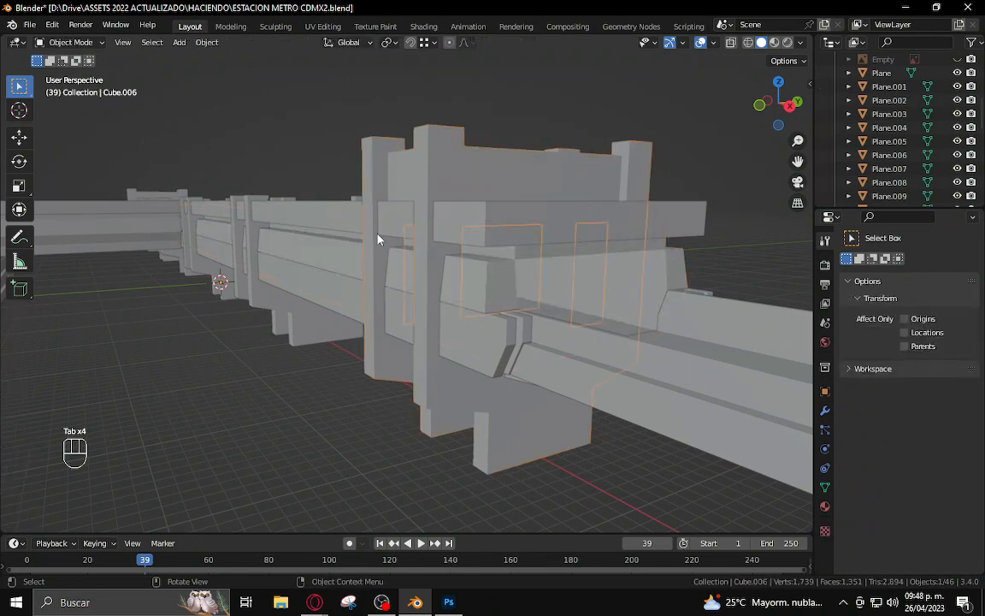
key("Tab")
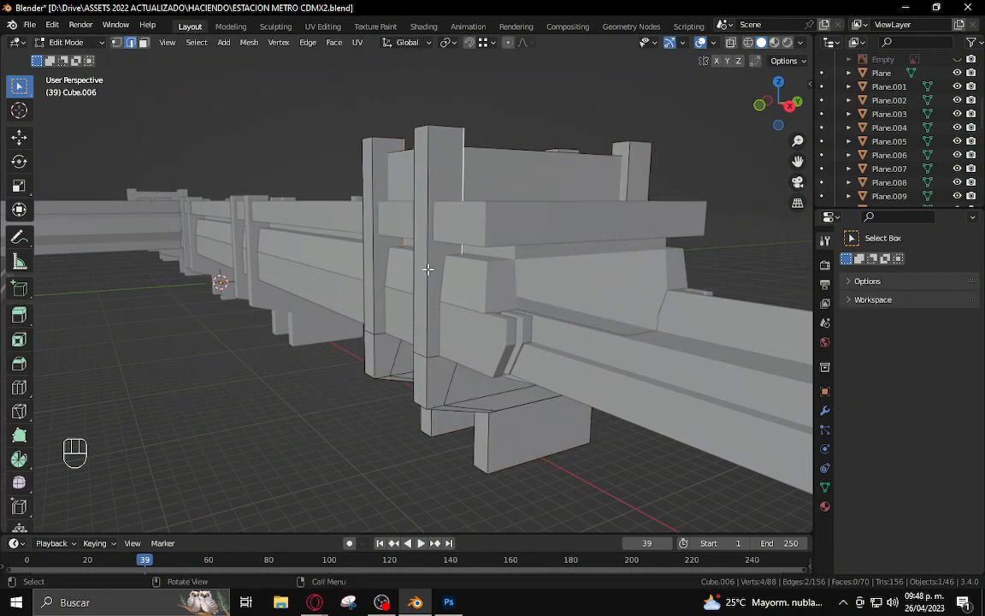
key("Tab")
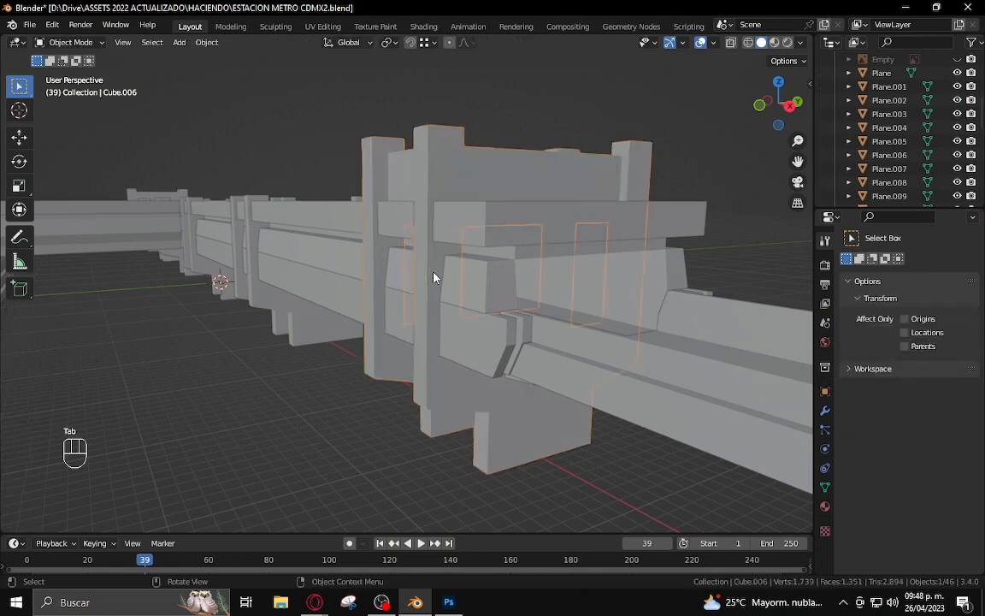
scroll(435, 282, "down", 5)
middle_click_drag(435, 281, 536, 304)
scroll(575, 305, "up", 4)
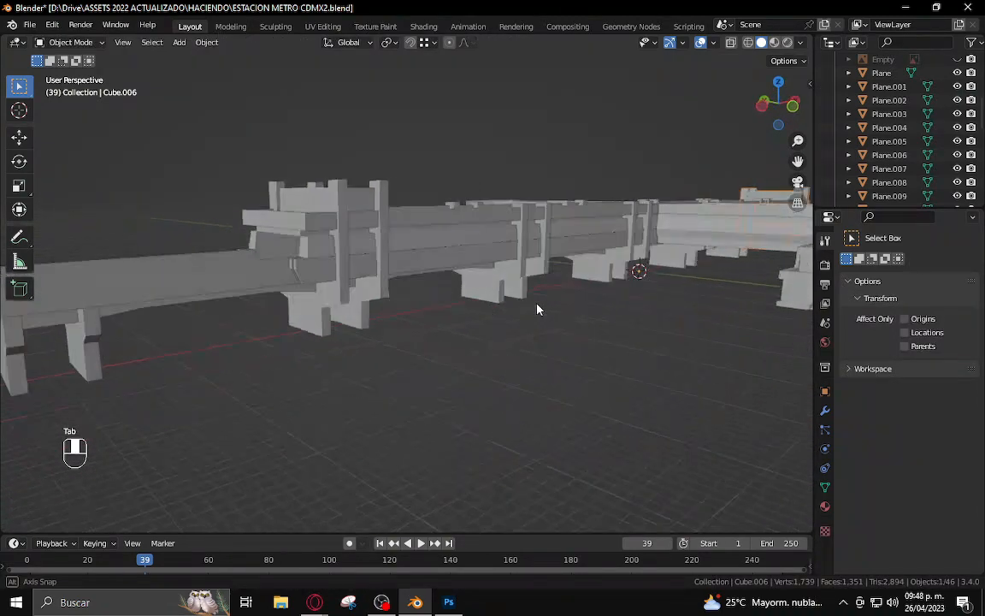
Fill a face between the facing outer vertical edges of the two neighbouring pillars on the station's side
scroll(534, 302, "up", 3)
middle_click_drag(546, 253, 481, 306, "shift")
left_click(429, 247)
scroll(465, 274, "up", 2)
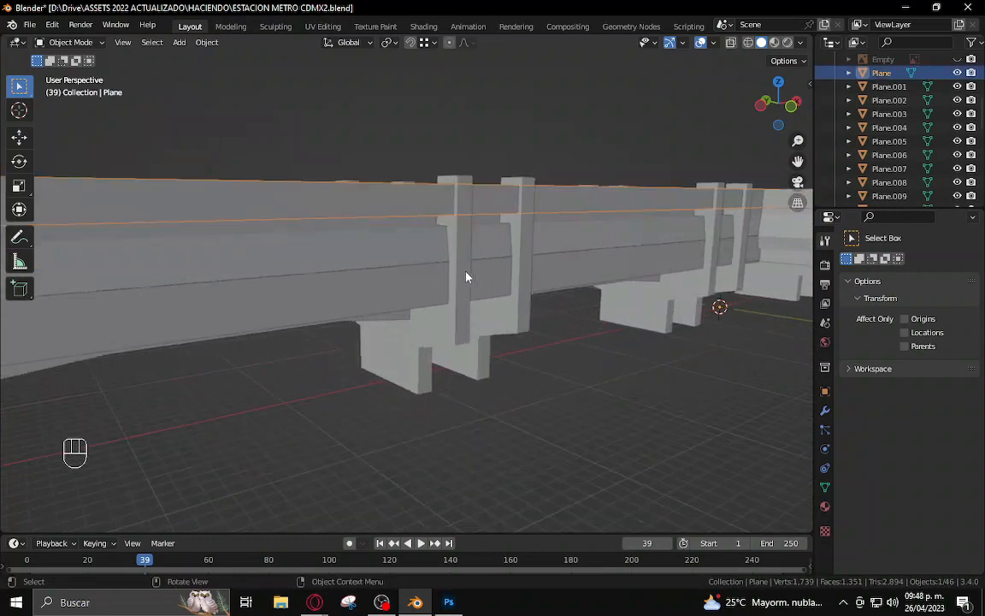
left_click(462, 217)
middle_click_drag(474, 266, 399, 280, "shift")
key("Tab")
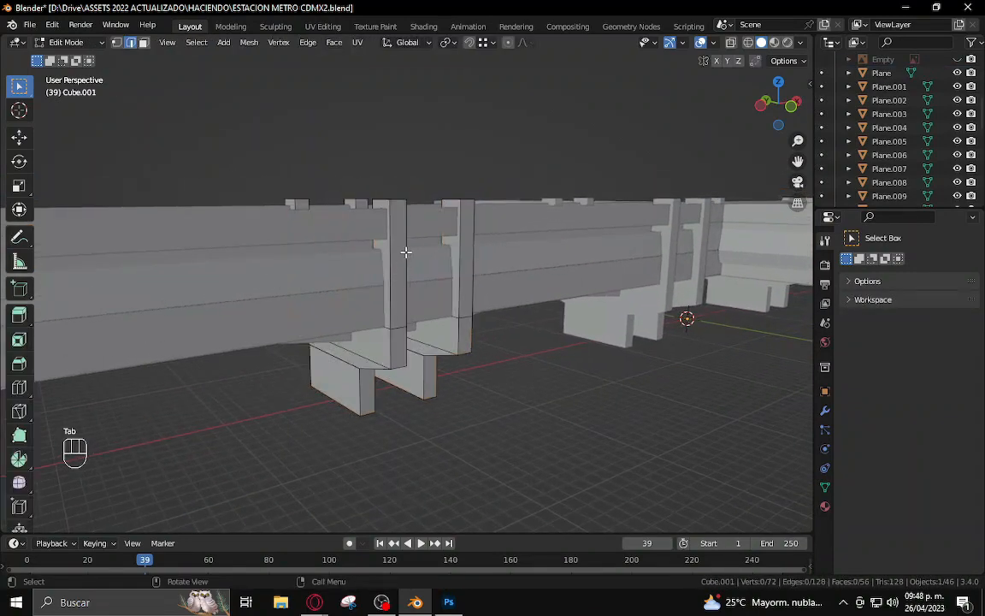
middle_click_drag(461, 270, 447, 286, "shift")
scroll(447, 285, "up", 3)
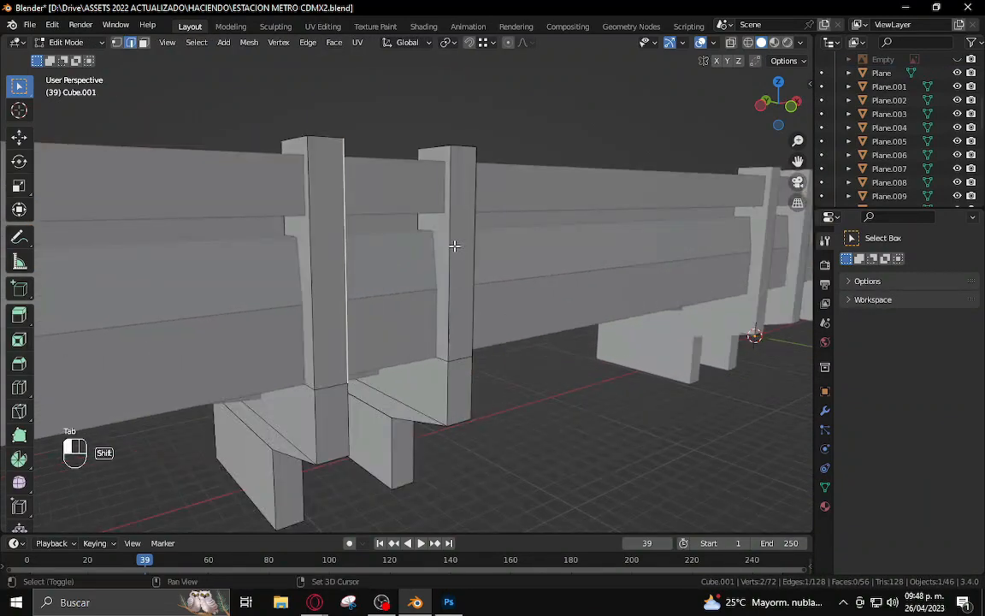
key("f")
key("3")
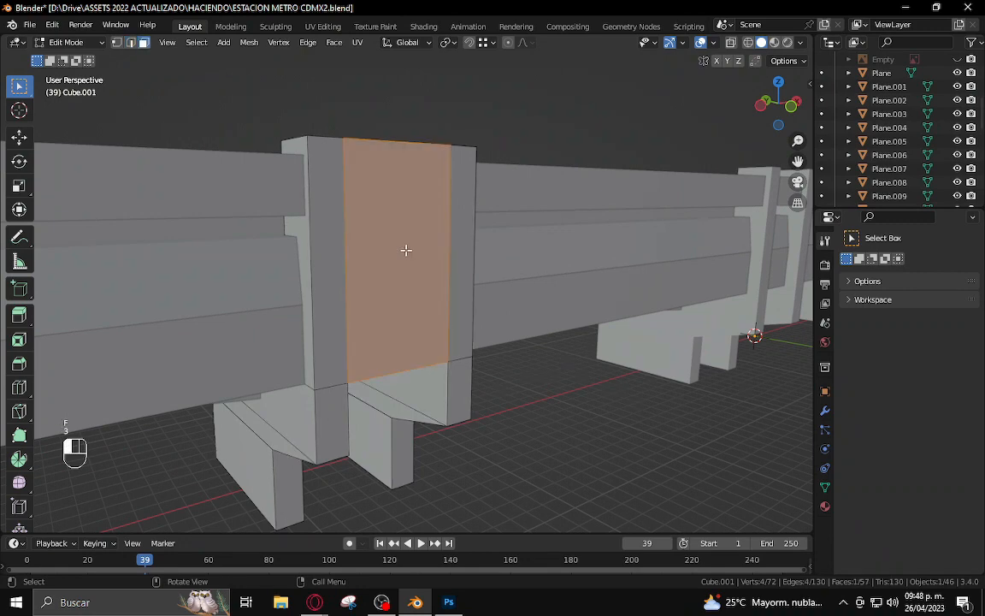
Separate the new face between the pillars into its own object and leave mesh editing
key("p")
left_click(421, 297)
key("Tab")
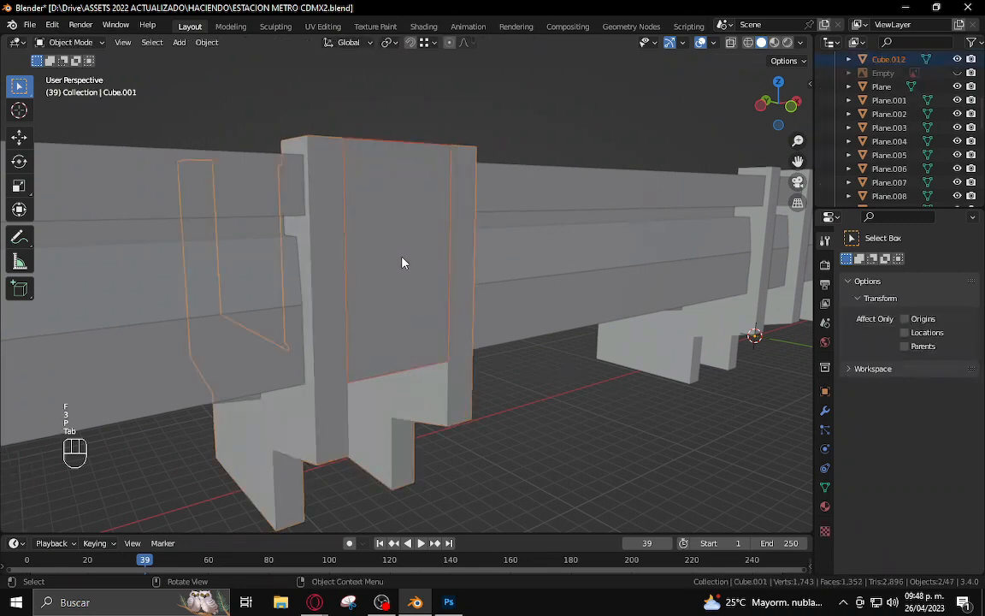
Try to scale the separated panel vertically at object level and apply its object transform
key("s")
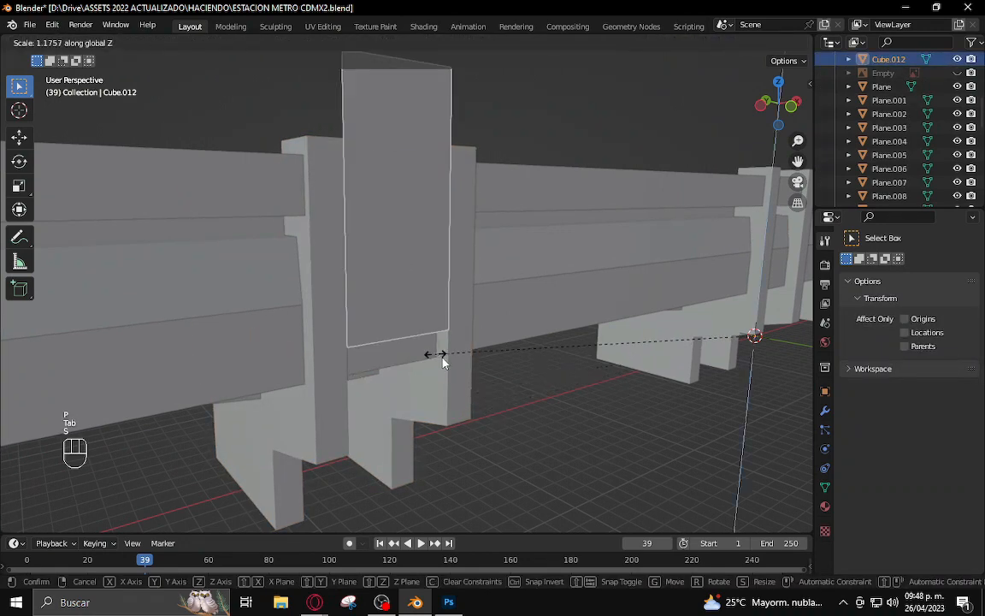
left_click(453, 358)
scroll(457, 358, "down", 4)
key("ctrl+a")
left_click(393, 398)
key("s")
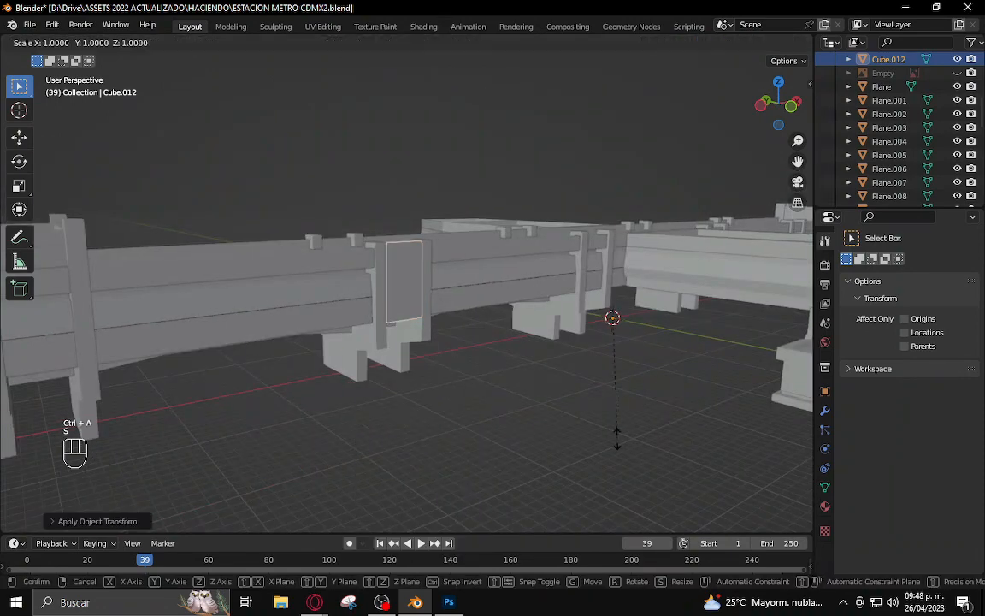
key("z")
right_click(503, 398)
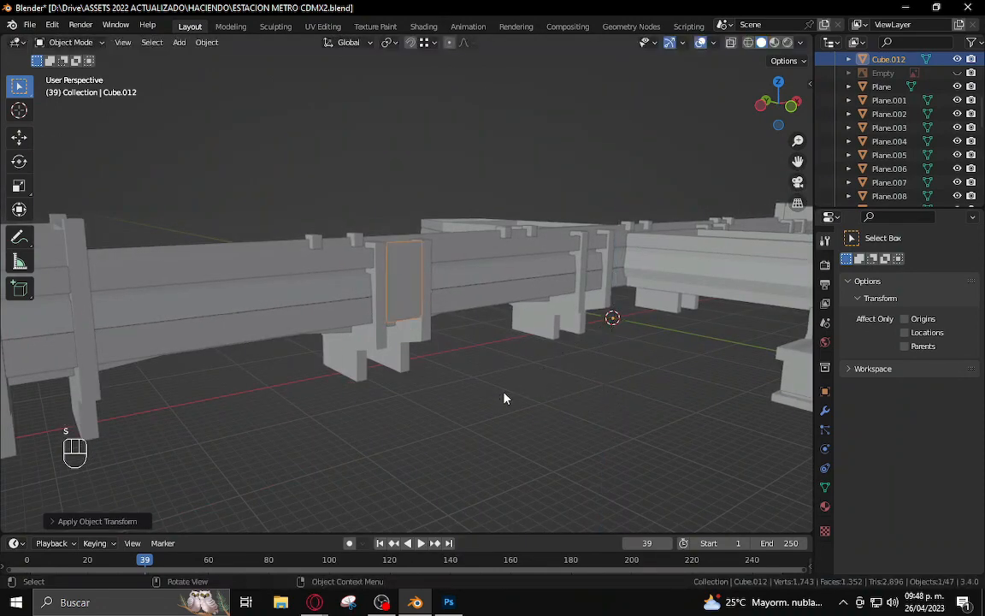
Scale the panel's whole mesh down along Z so it is shorter than the pillars
scroll(504, 398, "up", 5)
key("Tab")
key("a")
key("s")
key("z")
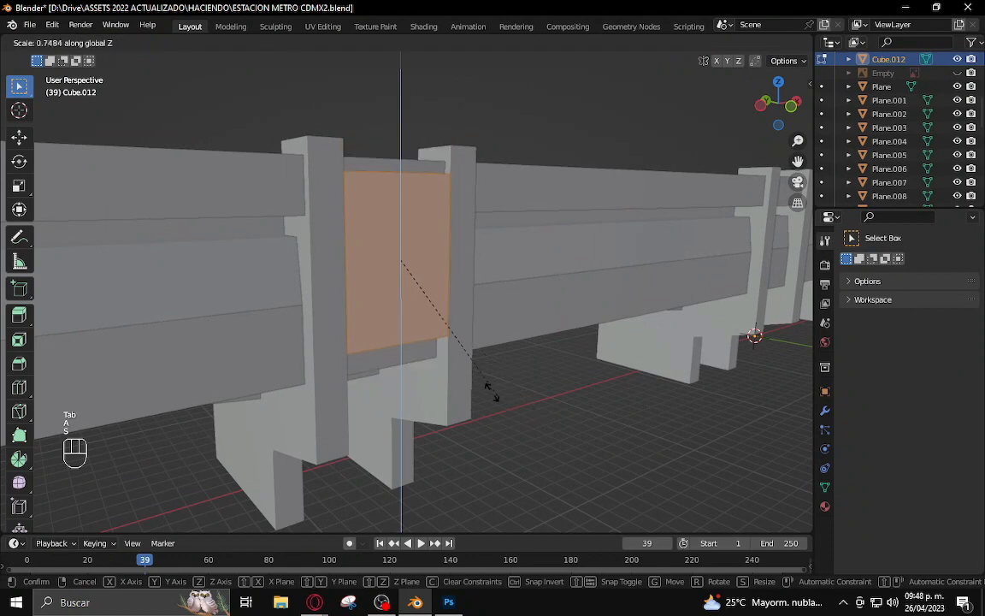
left_click(455, 322)
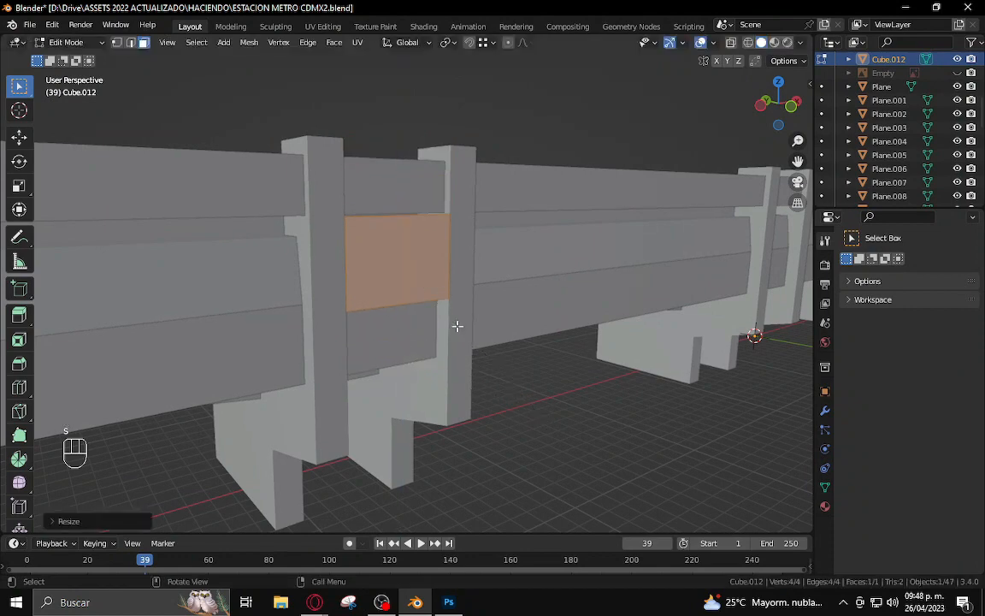
Move the panel about 1.745 m along Y, back into the recess under the parapet
key("g")
key("y")
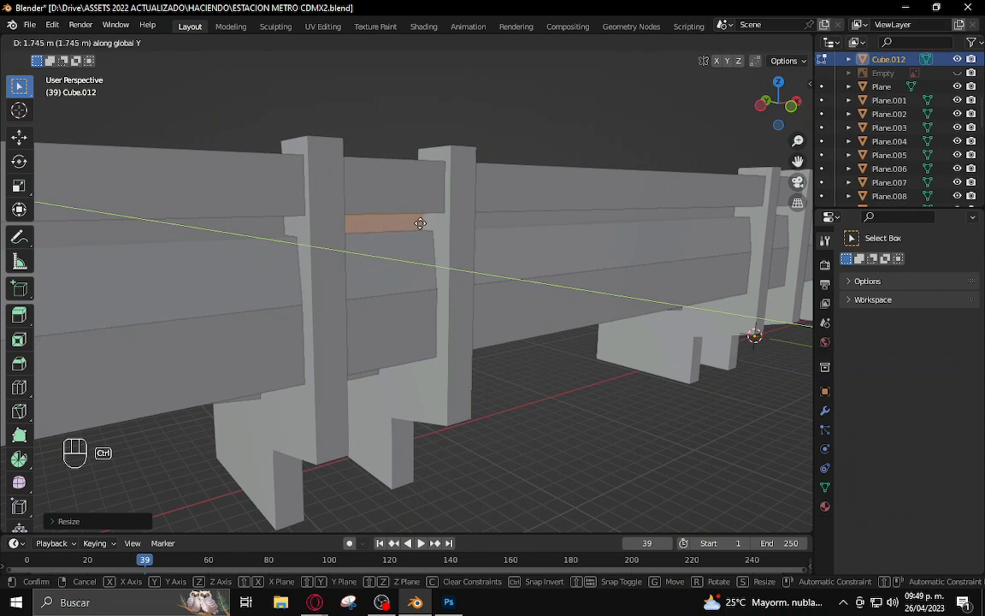
left_click(420, 223)
middle_click_drag(433, 246, 428, 301, "shift")
scroll(442, 377, "up", 2)
scroll(447, 369, "down", 2)
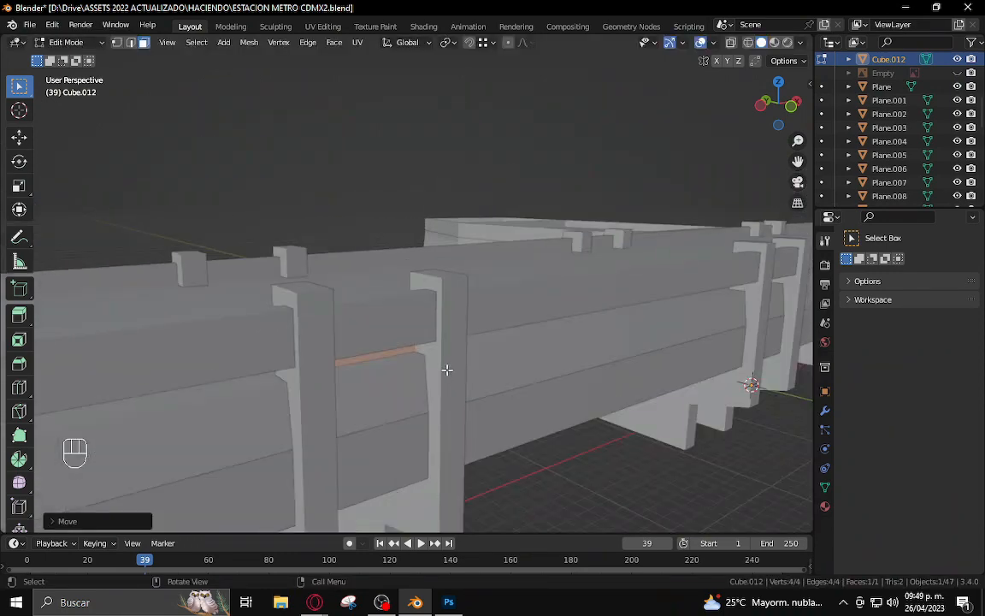
Reduce the panel's height further and raise it along Z until it stands above the parapet
middle_click_drag(446, 369, 512, 385)
key("s")
left_click(483, 360)
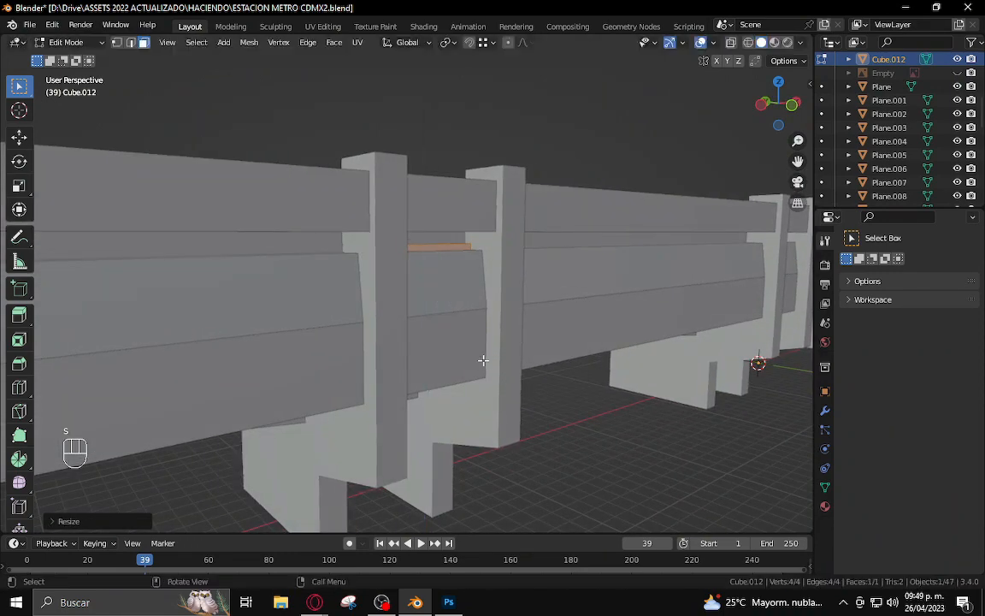
key("g")
key("z")
left_click(479, 251)
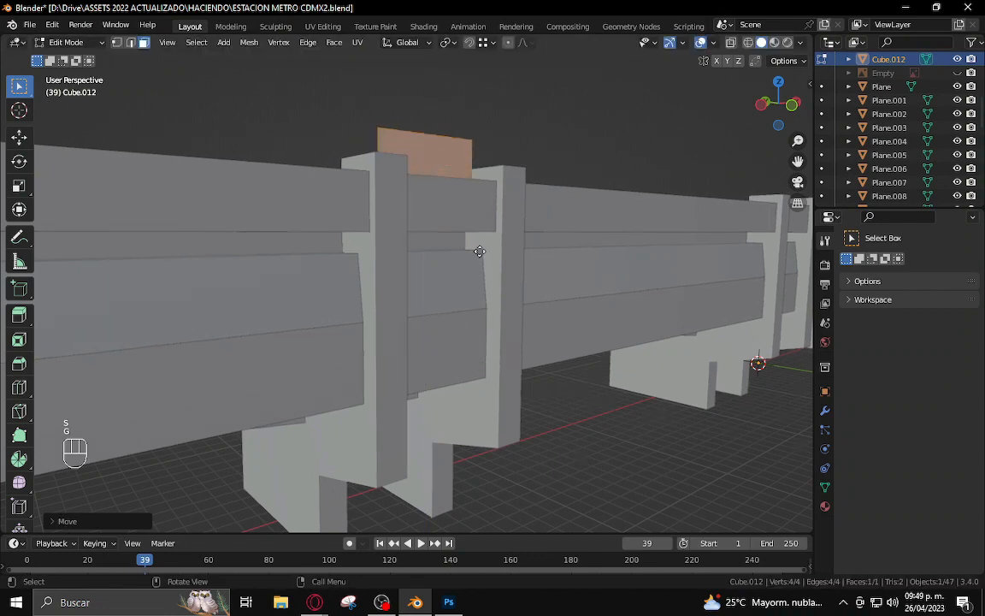
key("g")
key("z")
left_click(481, 247)
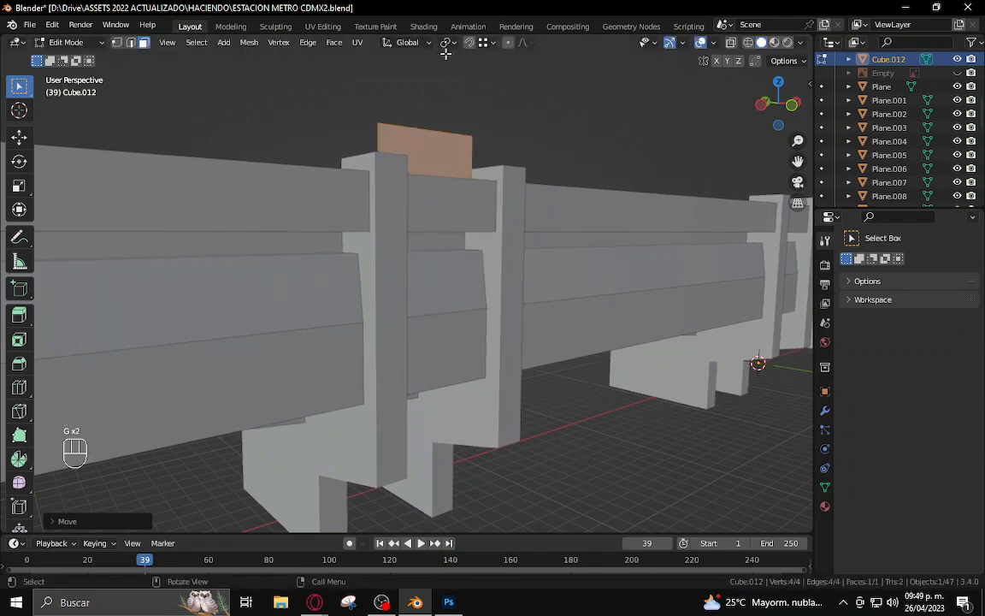
Open the panel and the adjoining lower wall together for mesh editing, select the panel face, and set snapping to Edge
middle_click_drag(526, 228, 507, 244)
key("Tab")
left_click(384, 346)
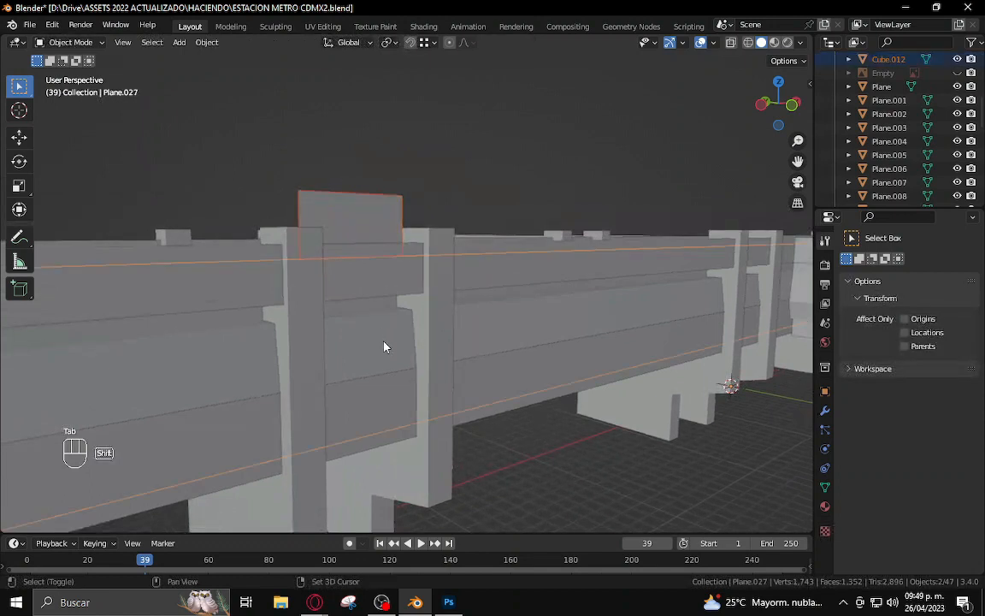
key("Tab")
left_click(368, 223)
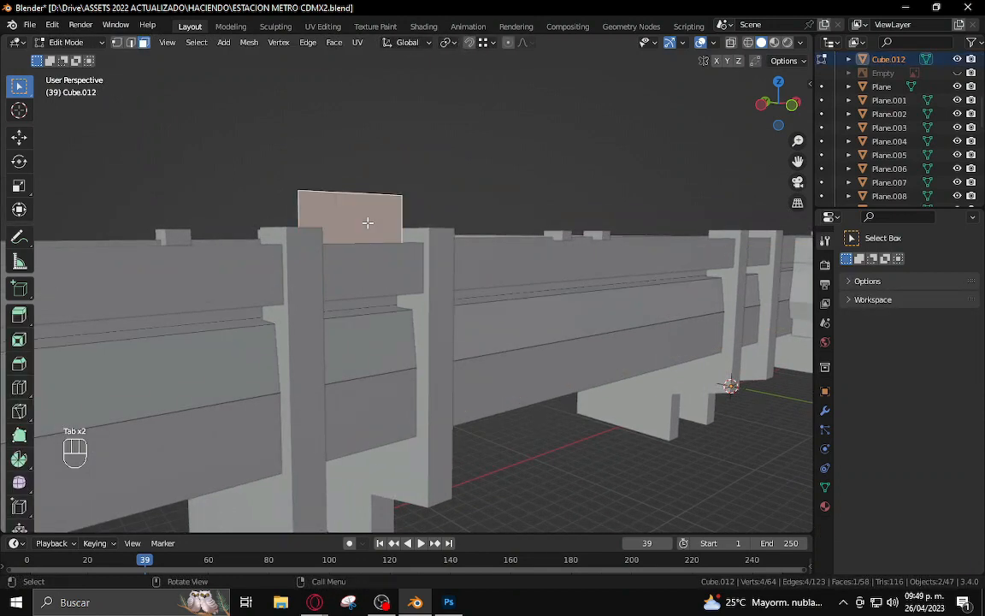
left_click(482, 42)
left_click(427, 109)
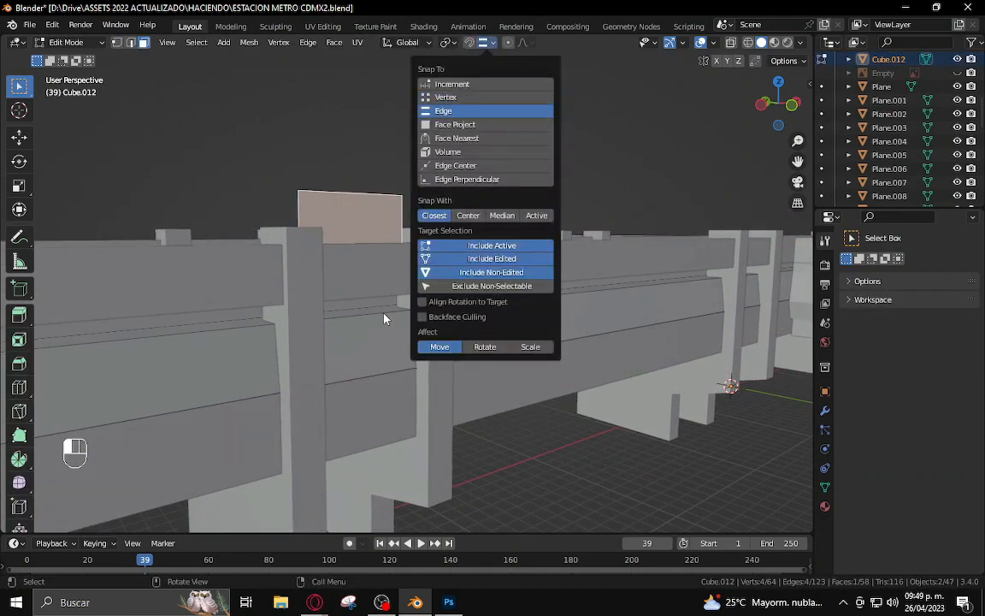
Lower the panel along Z onto the lower wall's ledge and shift it horizontally to meet the ledge's edge
key("g")
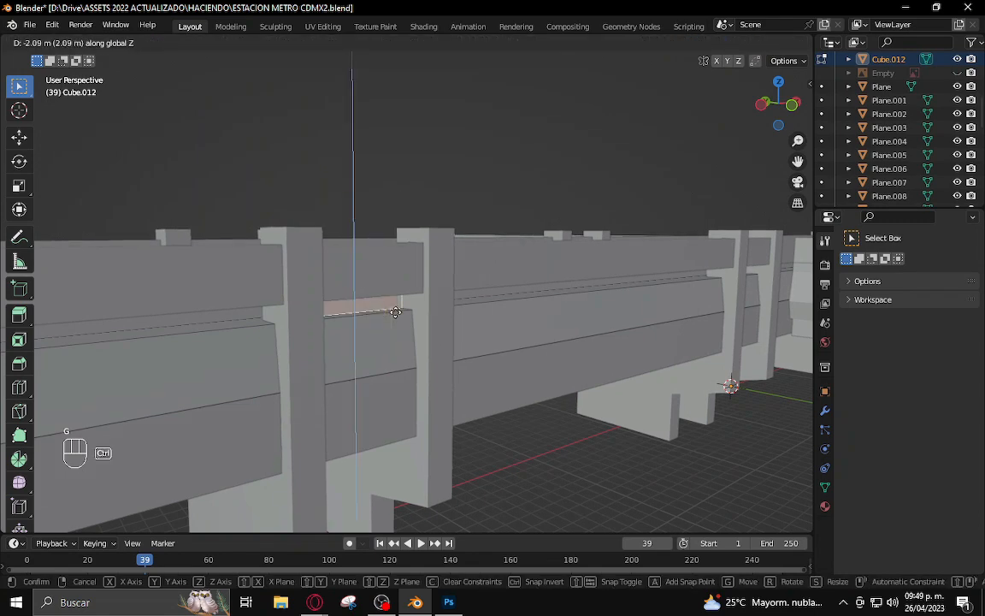
left_click(402, 319)
scroll(435, 337, "up", 5)
key("g")
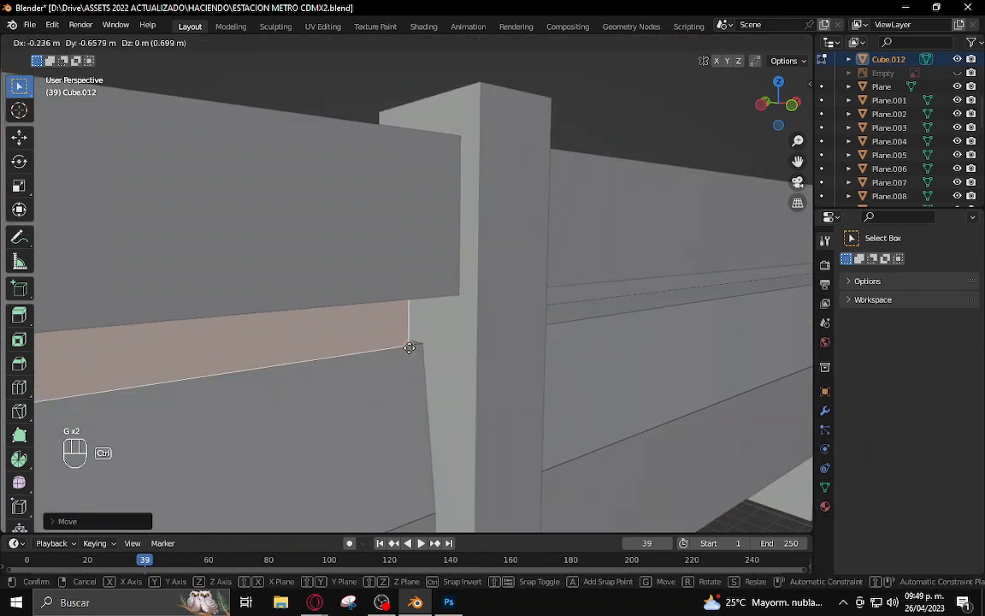
left_click(416, 346)
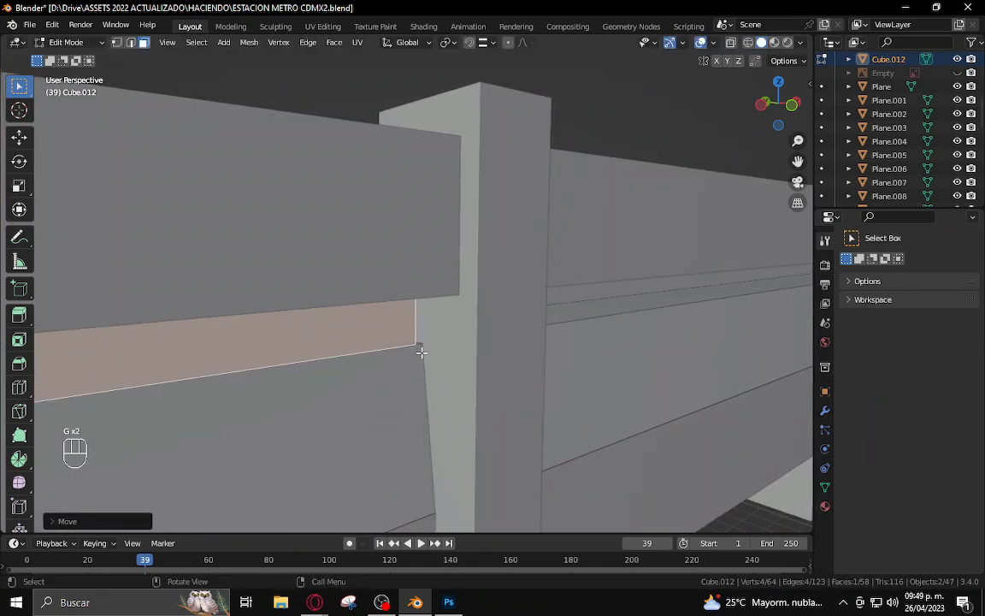
Align the panel along X with the inner side of the pillar in the front view
scroll(419, 352, "down", 6)
middle_click_drag(405, 351, 325, 340)
key("KP_1")
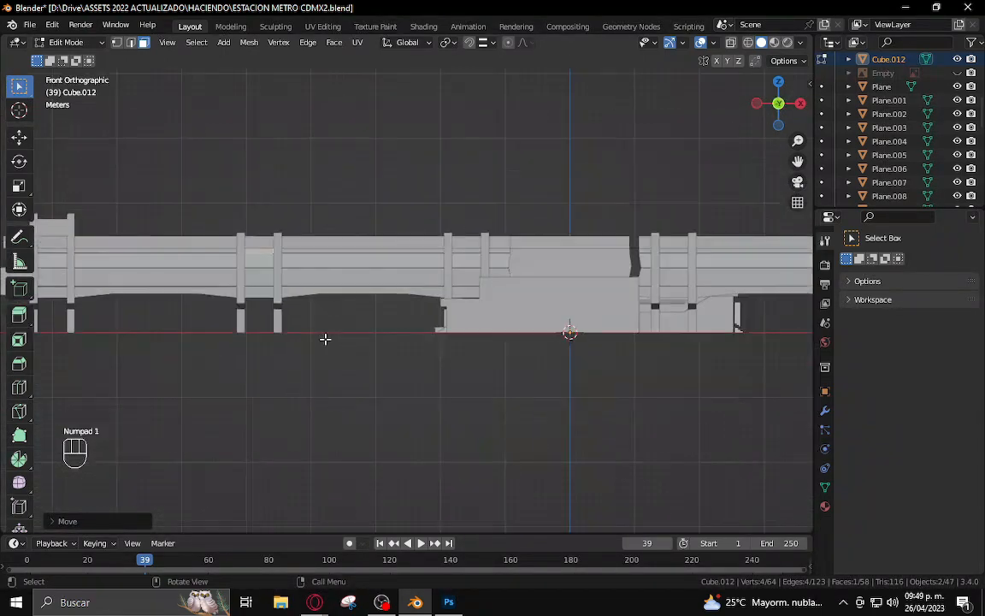
scroll(302, 336, "up", 10)
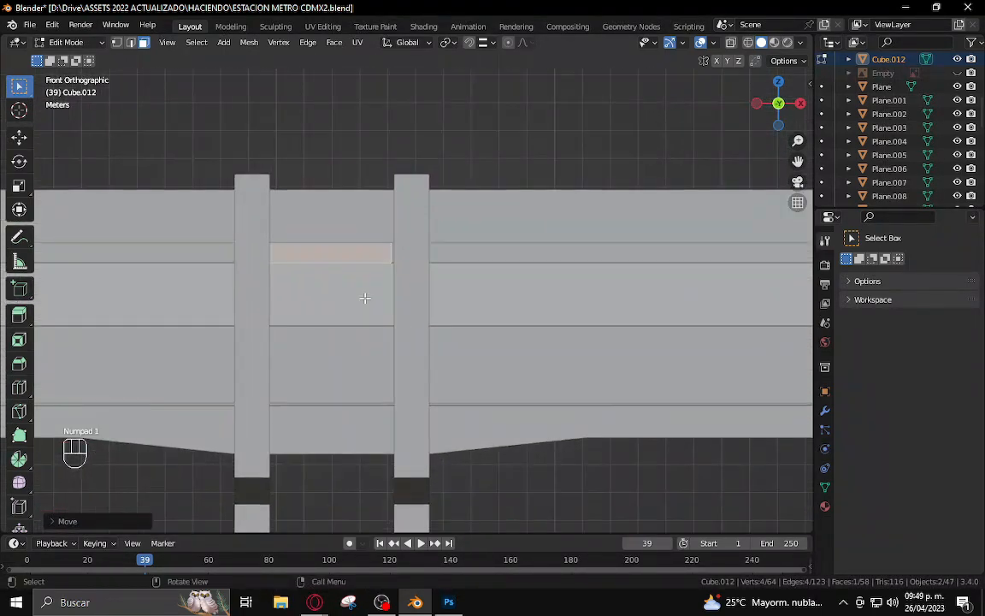
key("g")
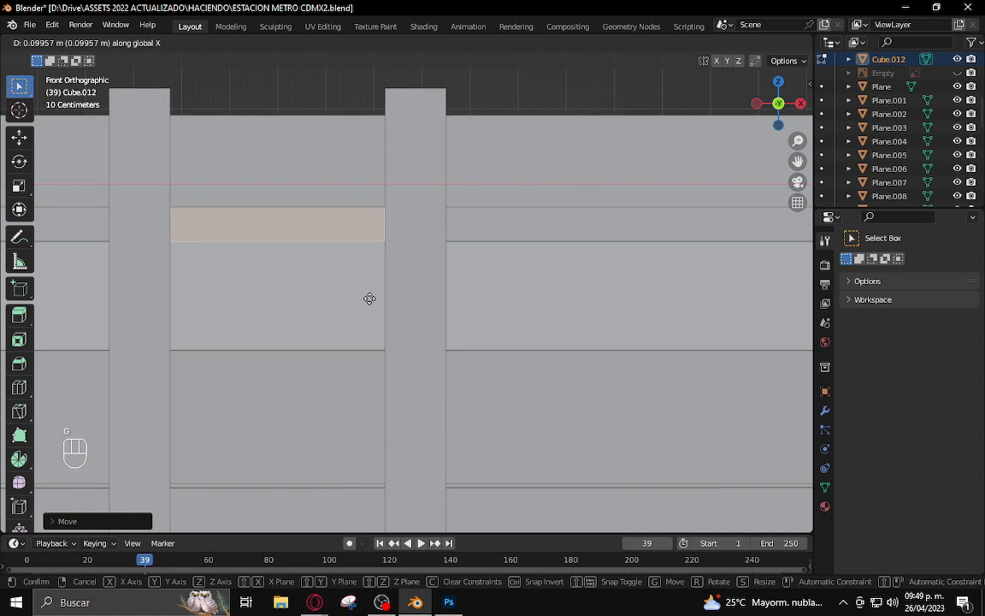
key("ctrl")
left_click(389, 229)
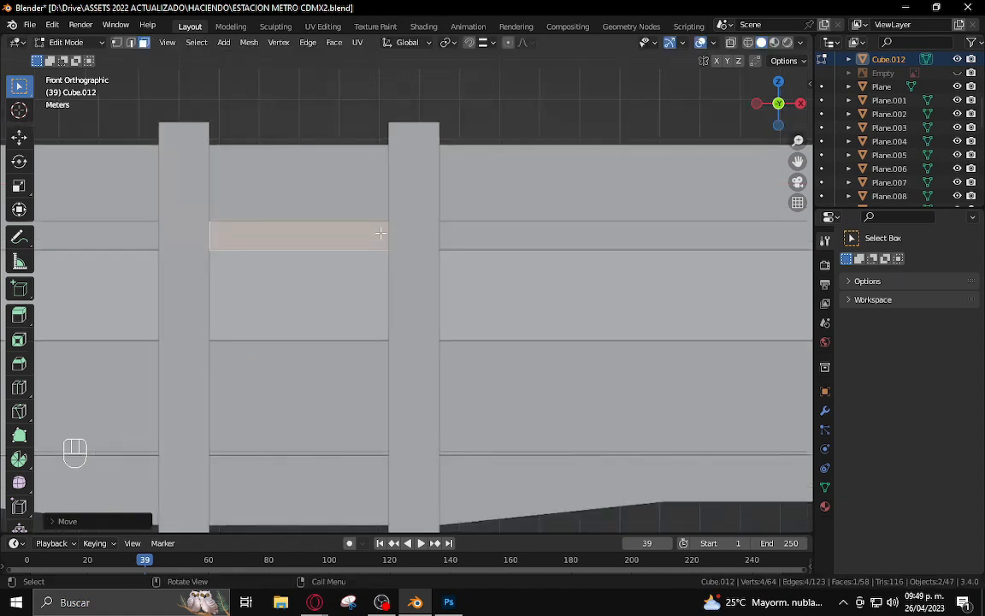
Select the panel's hidden top edge in wireframe and lower it along Z to the parapet's underside
middle_click_drag(389, 229, 478, 244)
key("KP_Decimal")
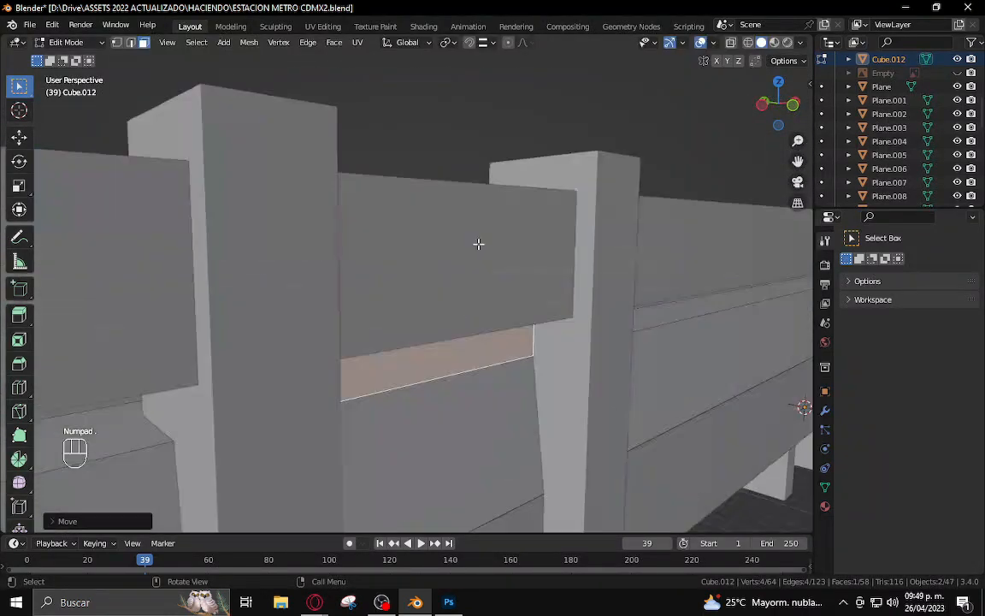
scroll(525, 437, "up", 2)
scroll(525, 411, "down", 2)
key("2")
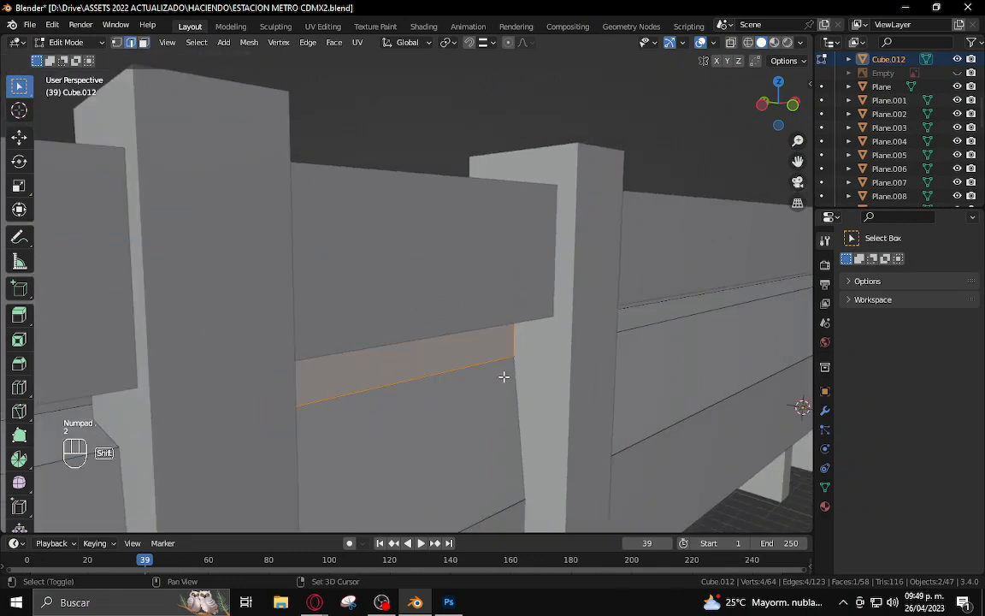
key("shift+z")
left_click(407, 210)
key("g")
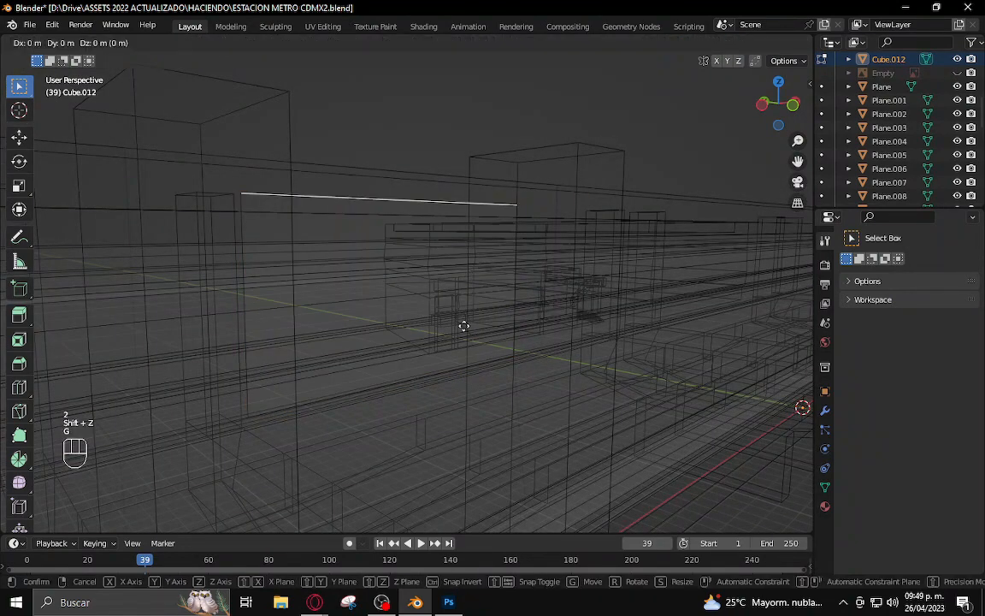
left_click(434, 392)
key("shift+z")
key("g")
key("z")
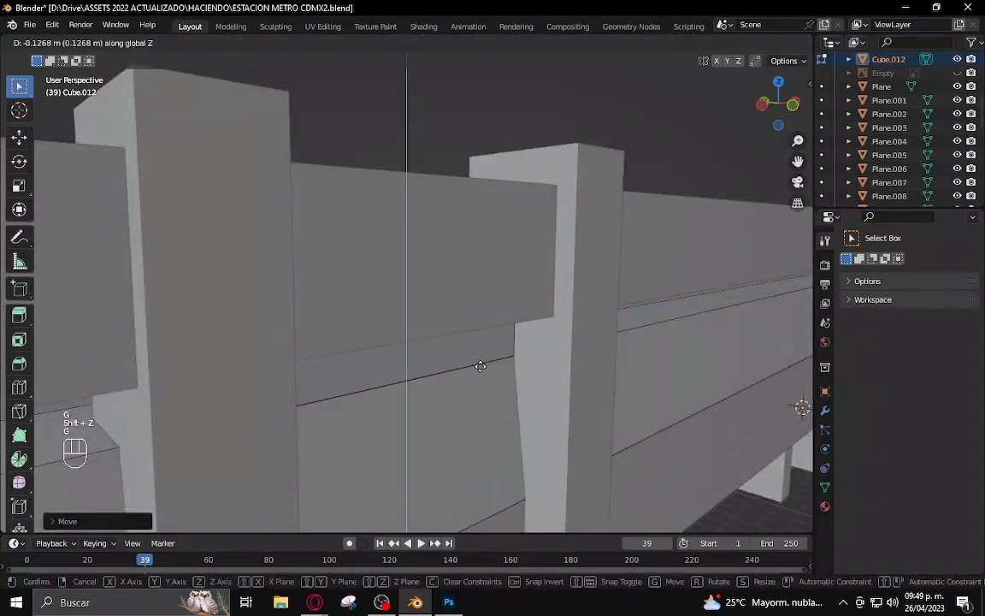
key("ctrl")
left_click(525, 318)
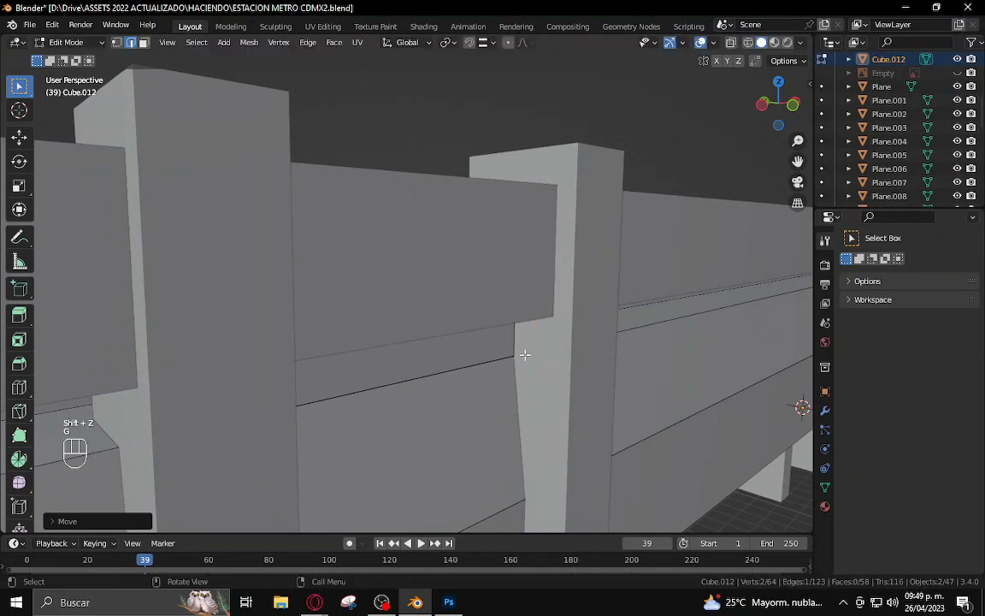
Edit only the panel object, duplicate its face, and move the copy along Y into the gap under the opposite parapet
middle_click_drag(523, 353, 402, 315)
key("Tab")
left_click(371, 336)
left_click(409, 307)
key("Tab")
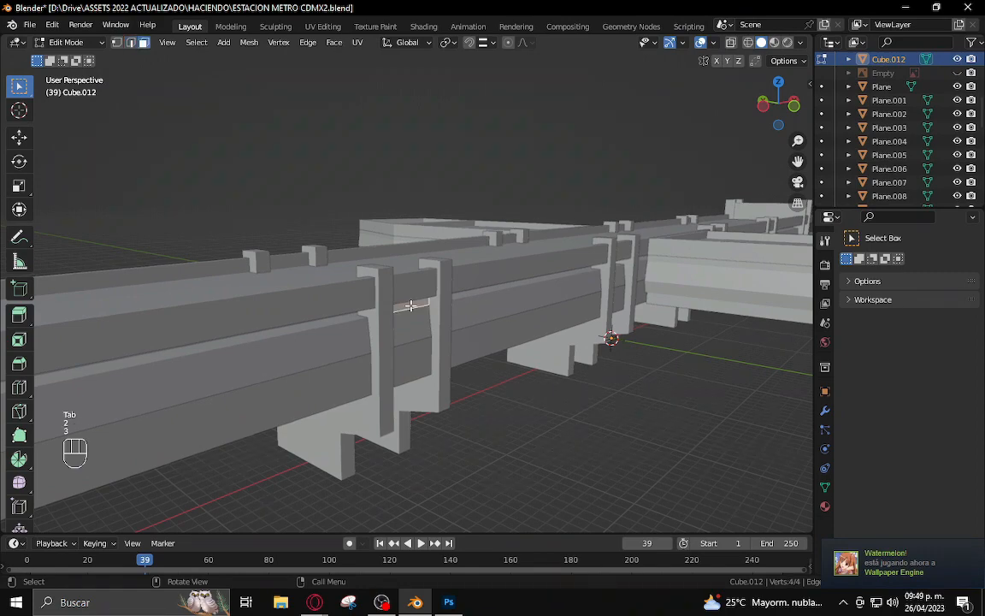
key("shift+d")
key("y")
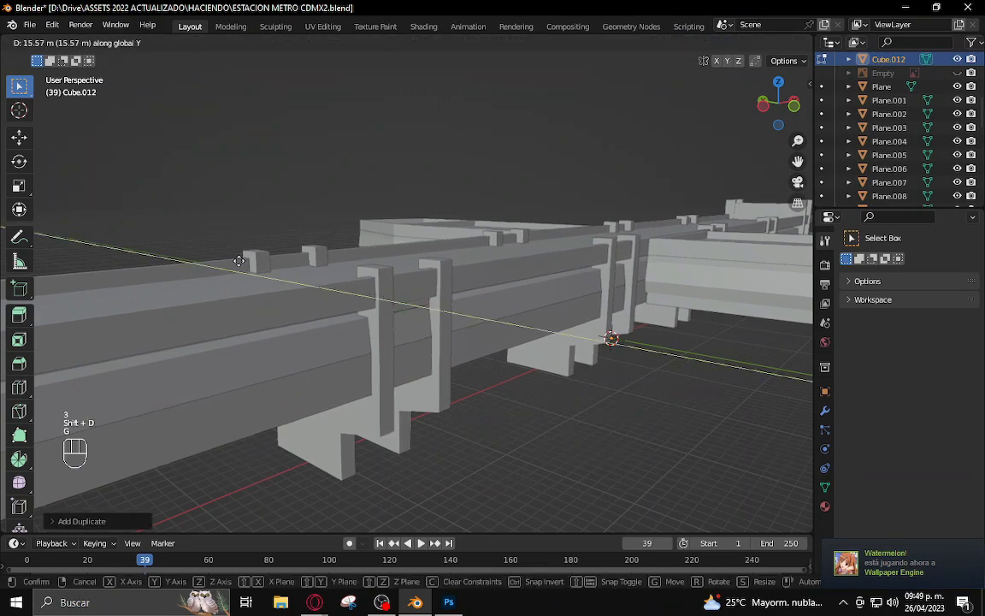
left_click(239, 261)
middle_click_drag(270, 272, 282, 299)
key("g")
key("y")
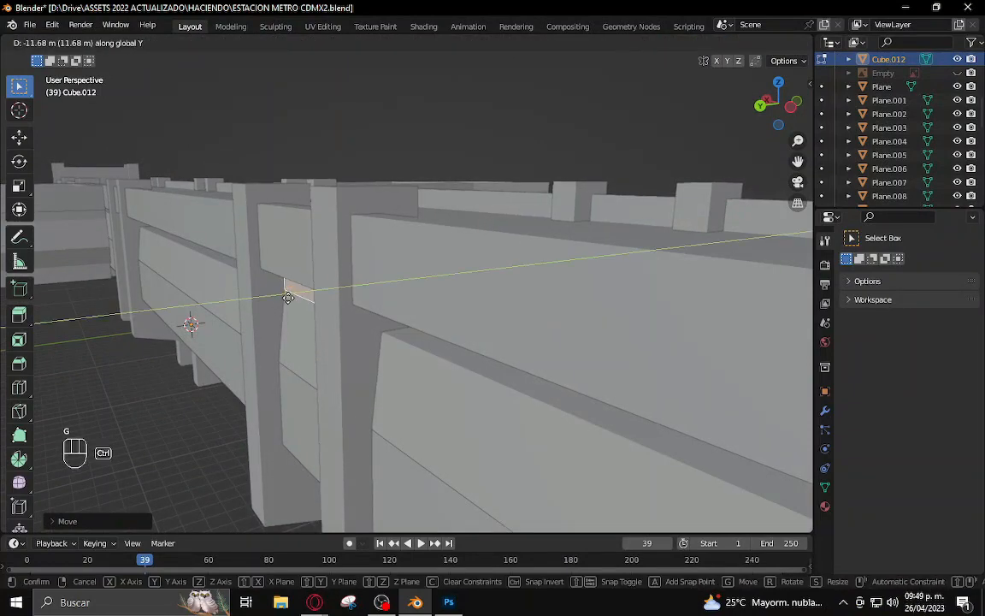
left_click(288, 297)
middle_click_drag(326, 331, 394, 311)
key("Tab")
Clear the selection and check the side walls and pillar bays toward the end of the station body
scroll(398, 335, "down", 3)
left_click(401, 362)
scroll(493, 430, "down", 2)
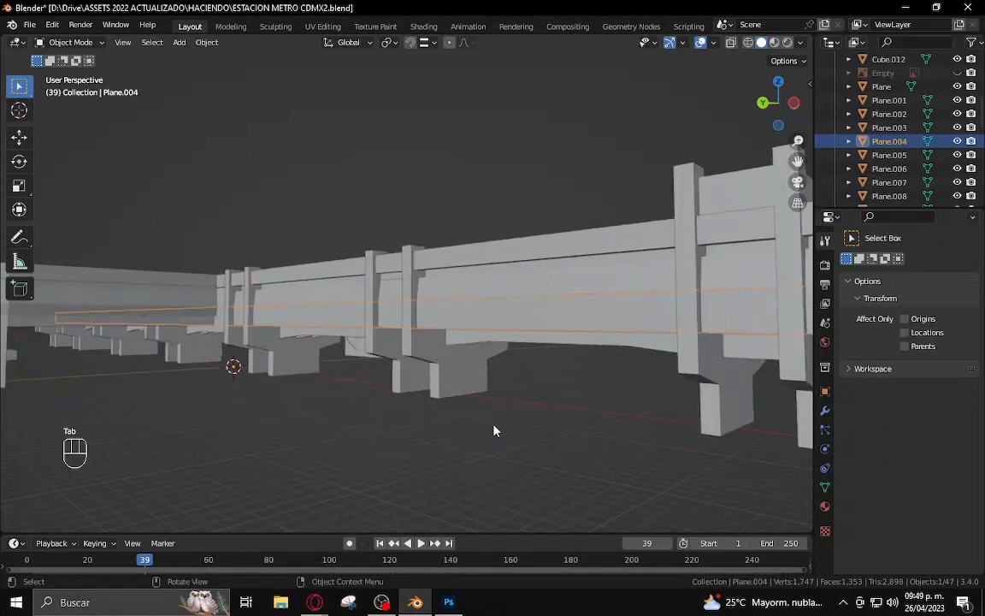
left_click(493, 430)
middle_click_drag(562, 418, 476, 419)
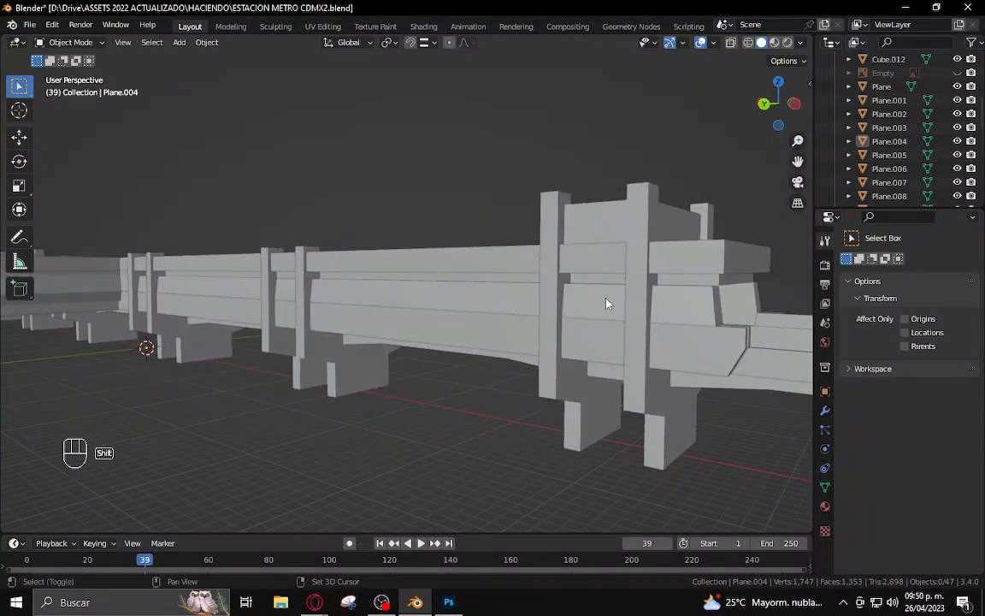
Inspect the objects filling the bay between the middle pair of pillars
middle_click_drag(606, 302, 342, 290)
key("Tab")
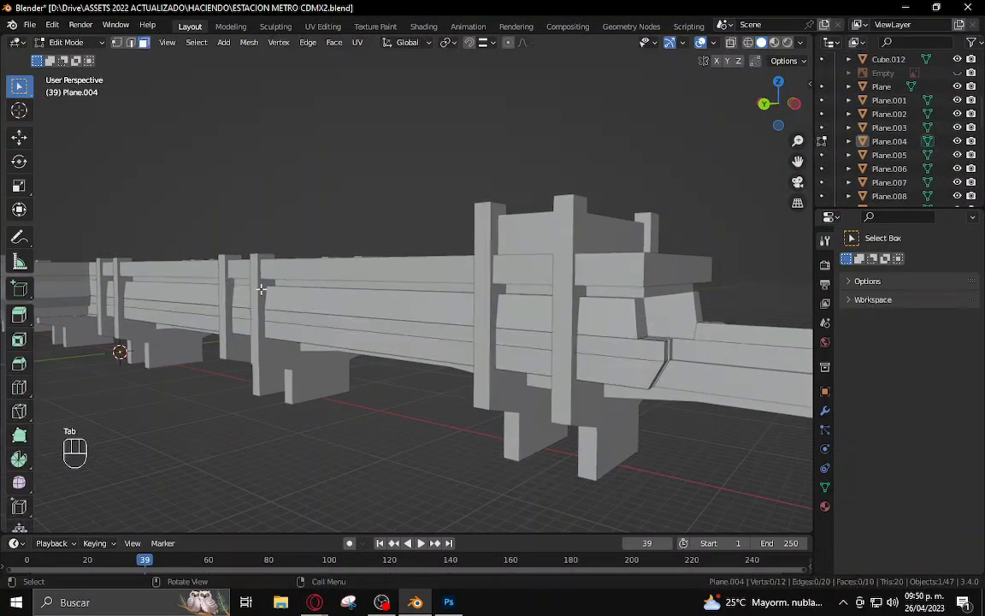
key("Tab")
left_click(243, 281)
key("Tab")
key("Tab")
left_click(246, 285)
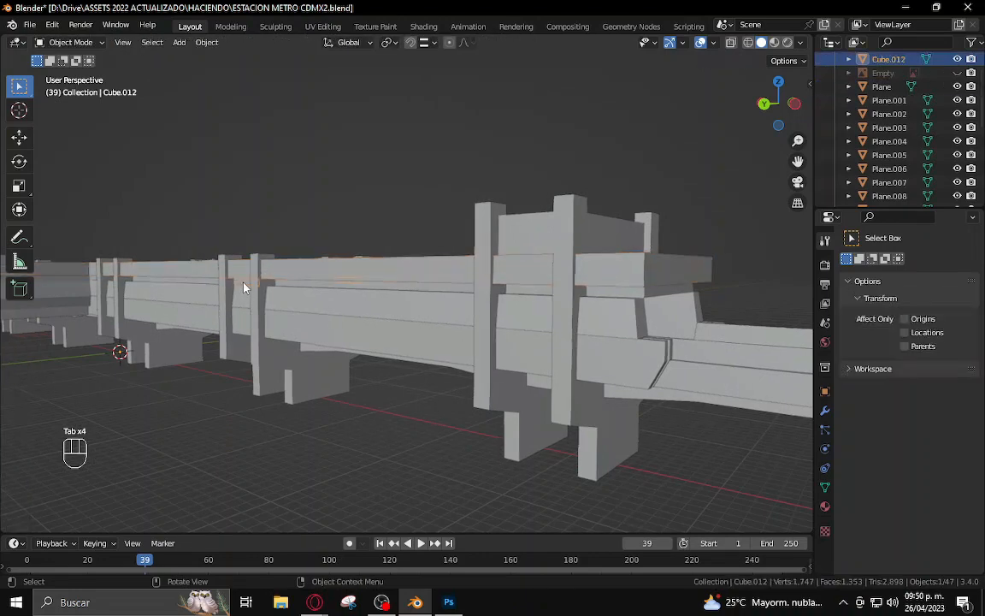
key("Tab")
key("Tab")
Fill a face between the facing vertical edges of the two end pillars and separate it into its own object
left_click(501, 315)
left_click(565, 308)
key("Tab")
key("2")
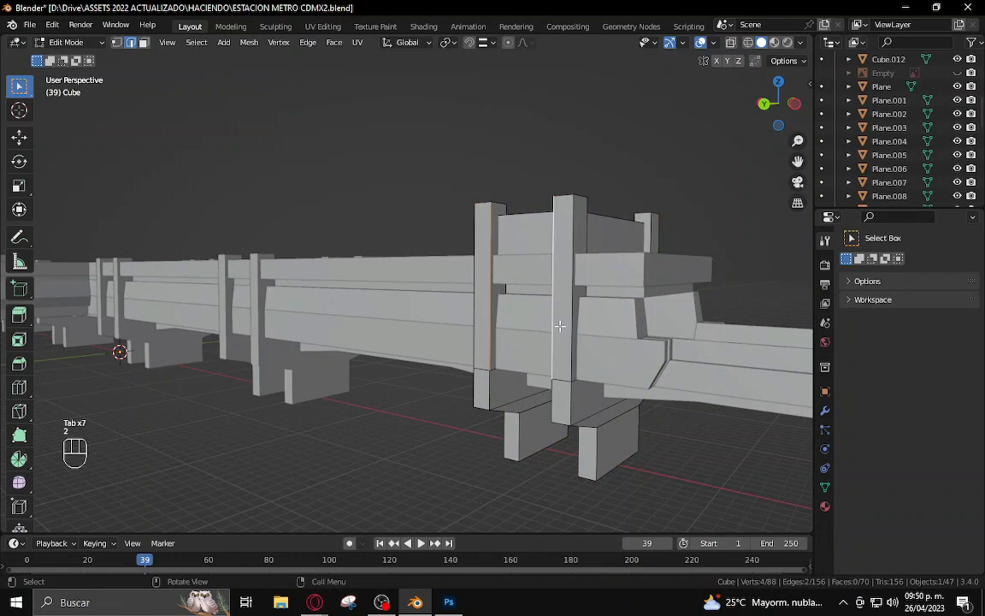
left_click(533, 305)
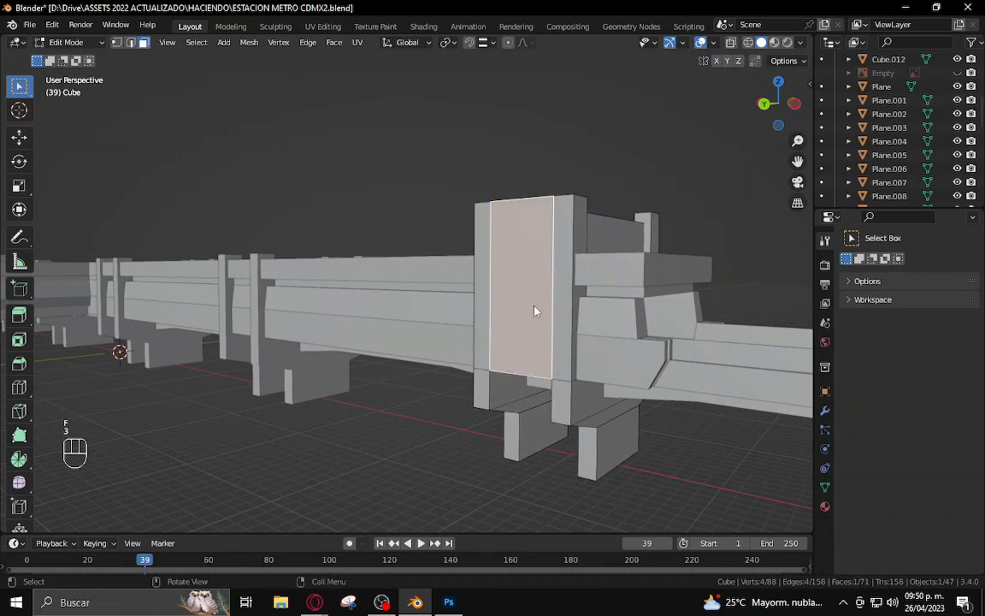
key("p")
left_click(533, 308)
key("Tab")
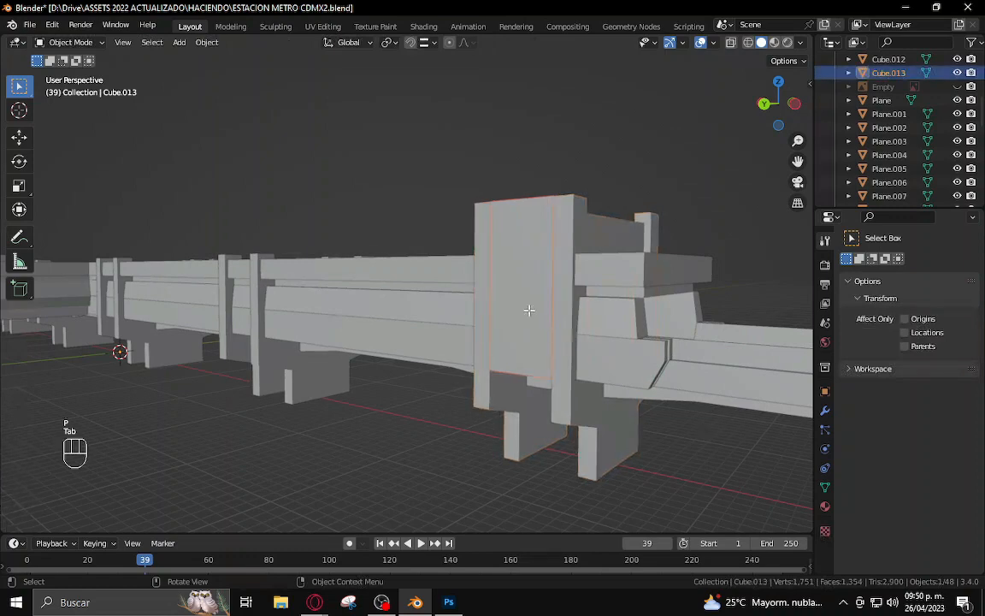
Delete the separated face between the end pillars
key("Tab")
key("a")
key("x")
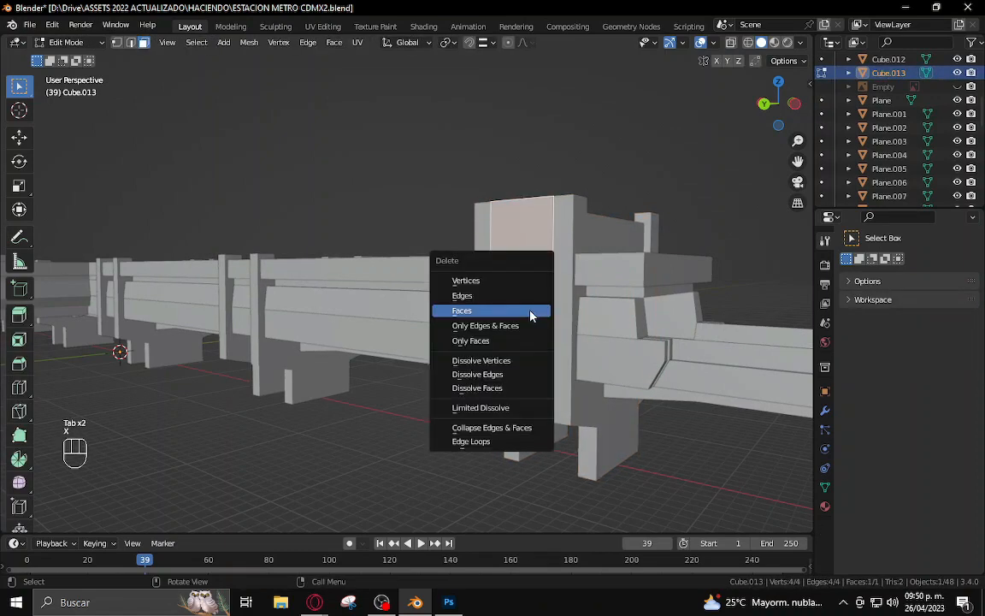
left_click(529, 311)
key("Tab")
Duplicate the small gap panel beneath the parapet between the middle pillars and slide the copy toward the end pillars
key("Tab")
key("Tab")
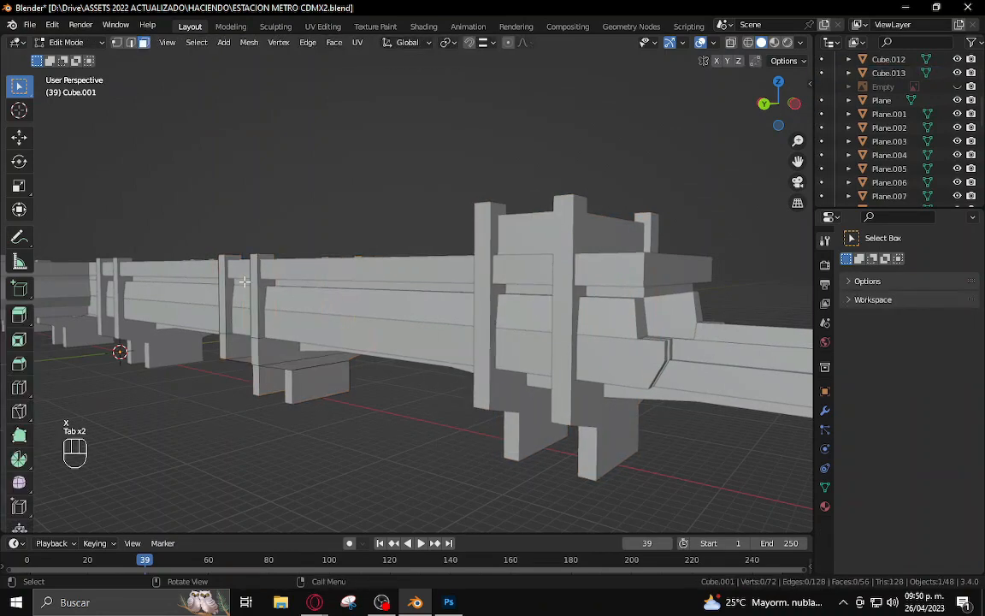
left_click(244, 287)
key("Tab")
key("Tab")
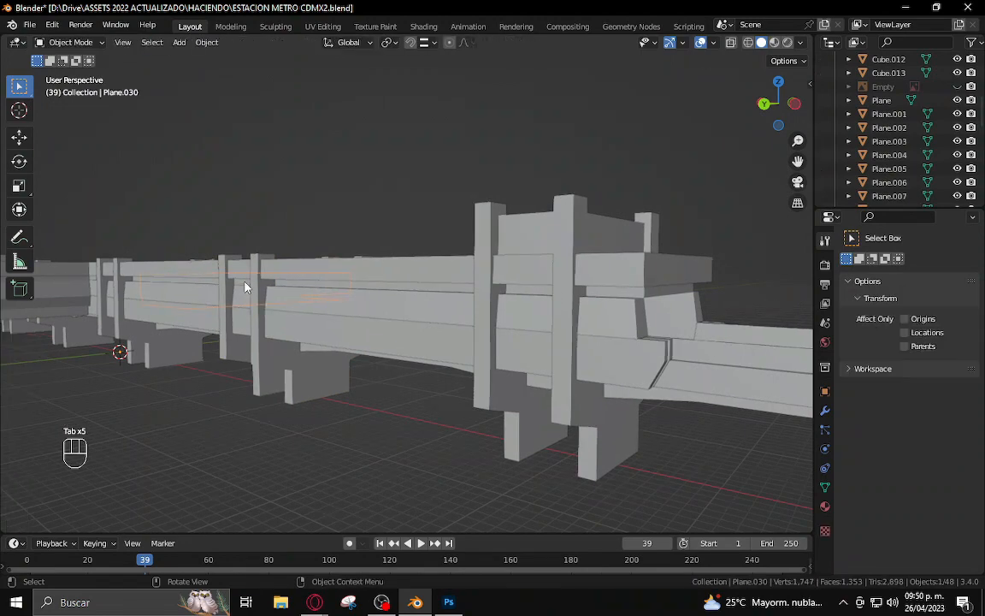
middle_click_drag(245, 286, 275, 272)
scroll(261, 276, "up", 3)
left_click(253, 276)
key("Tab")
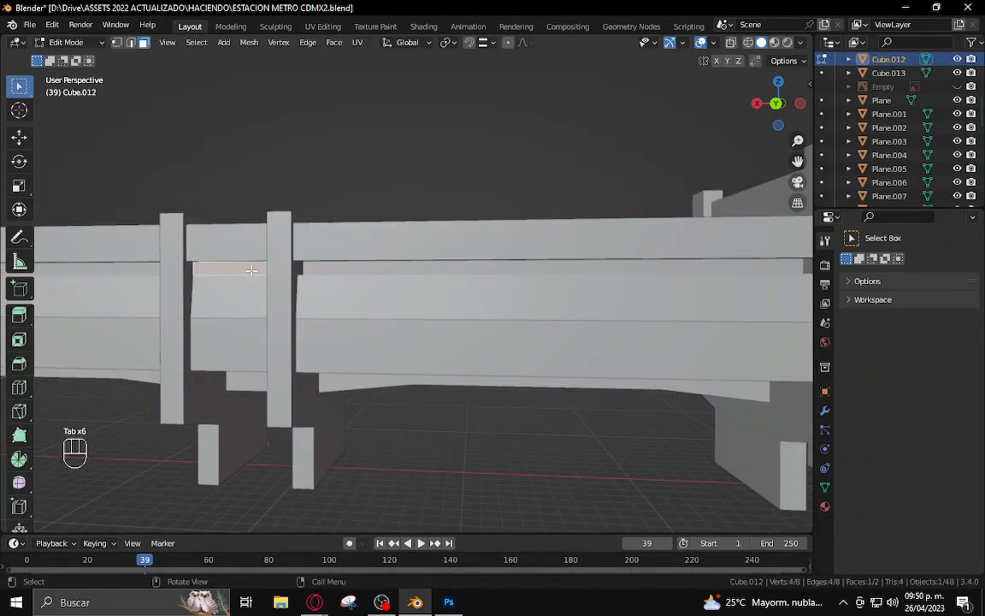
key("Tab")
key("shift+d")
key("g")
key("g")
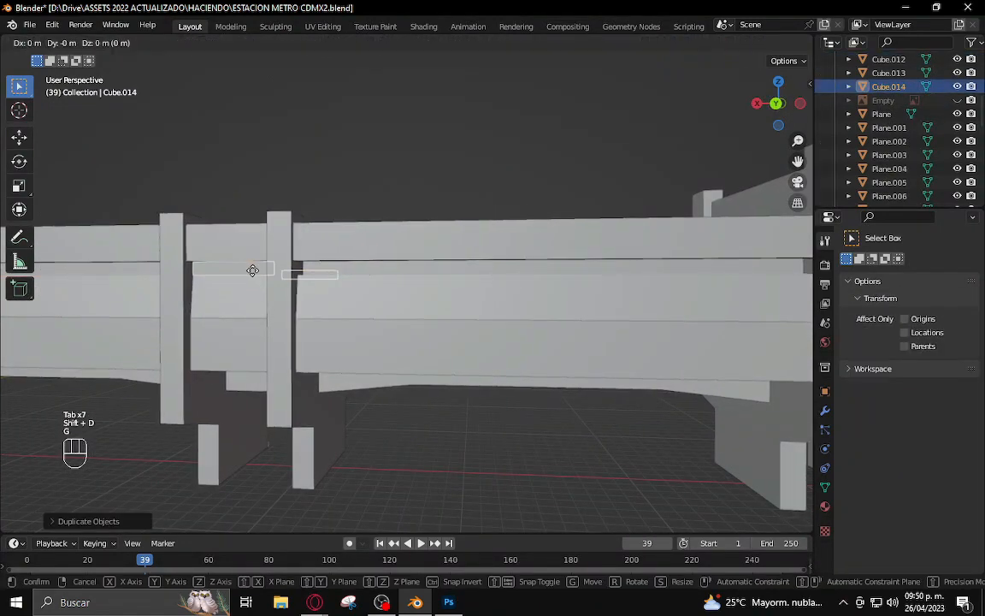
left_click(608, 355)
Move the copied panel along X with snapping so it fills the gap between the two end pillars
middle_click_drag(603, 359, 323, 286)
key("g")
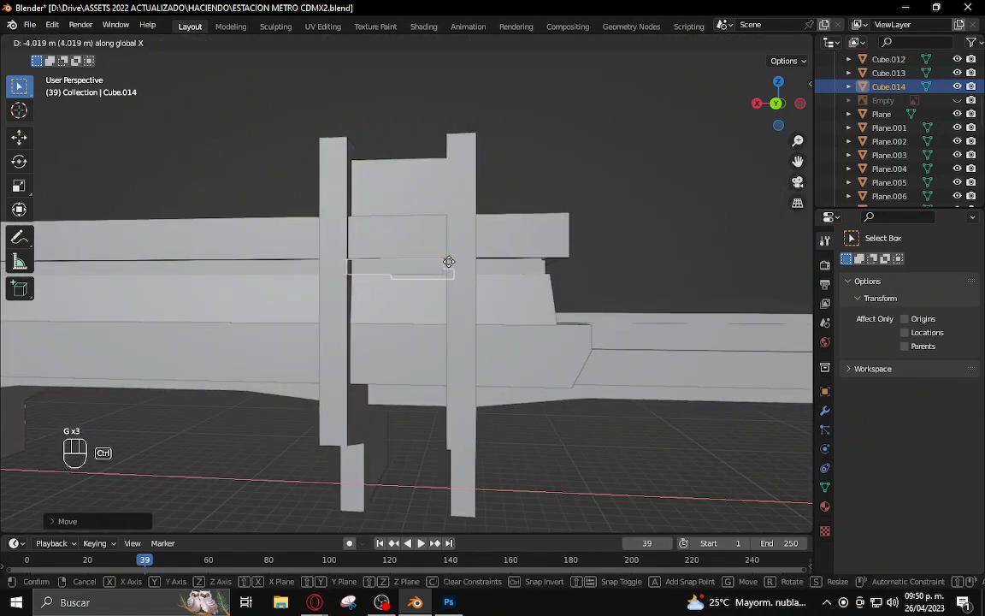
left_click(450, 262)
key("Tab")
key("Tab")
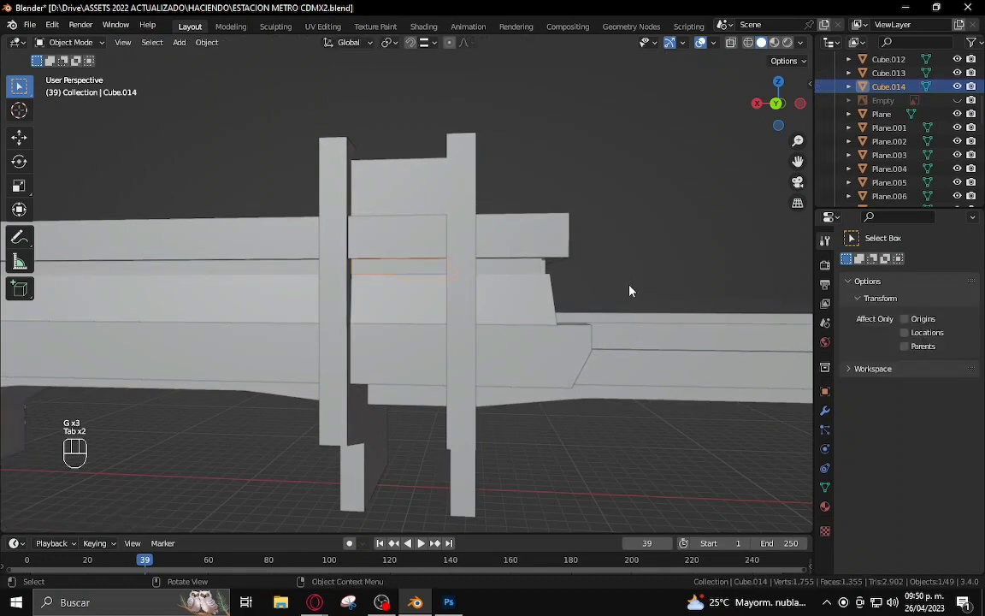
Add a cube and move it beside the end pillars at parapet height
scroll(629, 290, "up", 2)
middle_click_drag(631, 294, 373, 340)
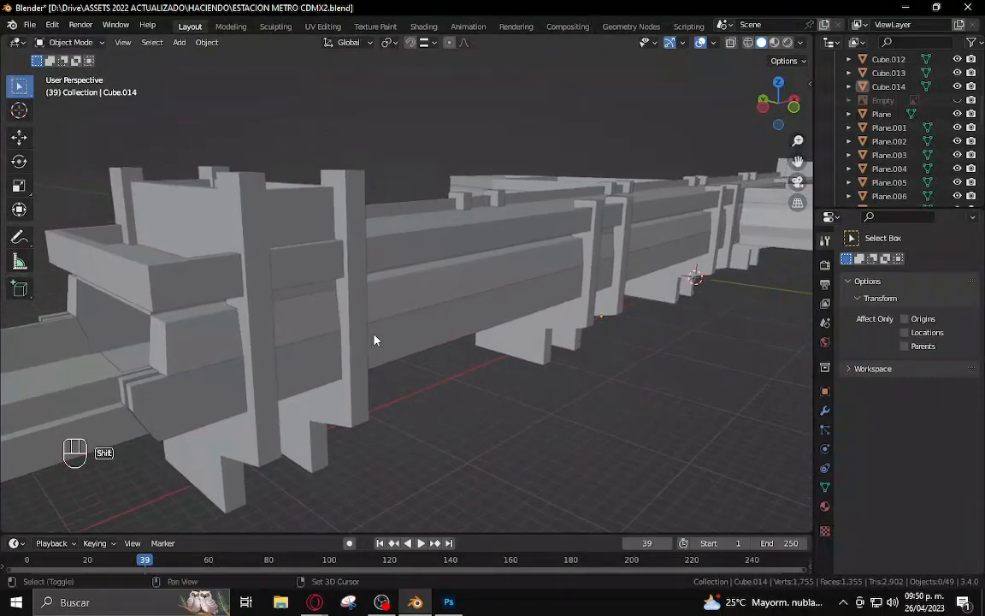
left_click(185, 46)
mouse_move(199, 57)
left_click(291, 74)
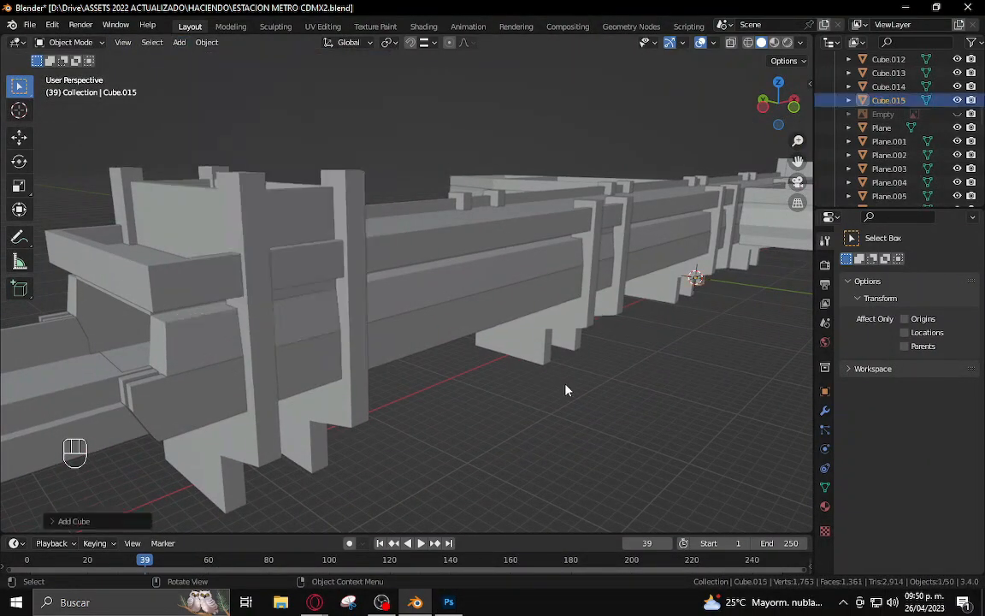
key("g")
left_click(329, 129, "ctrl")
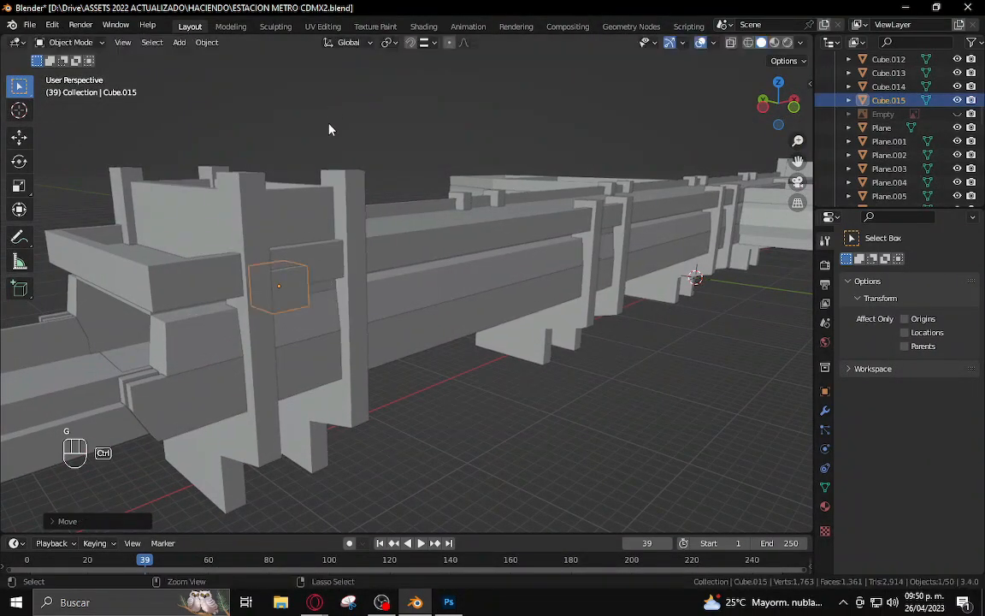
left_click(426, 43)
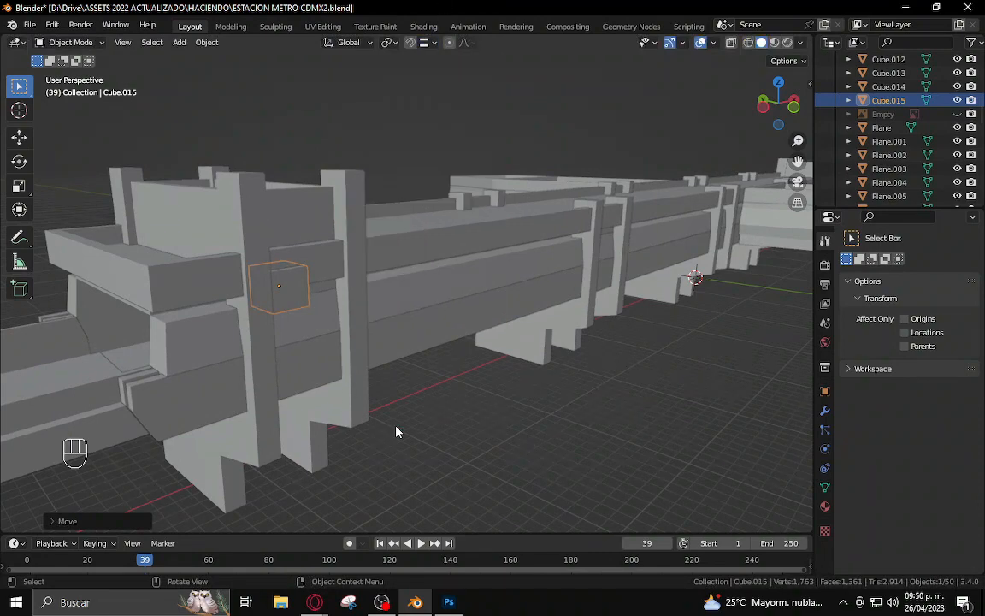
Scale the cube down, place it in the gap under the parapet's end corner, and adjust it along Y
key("s")
left_click(299, 348)
key("g")
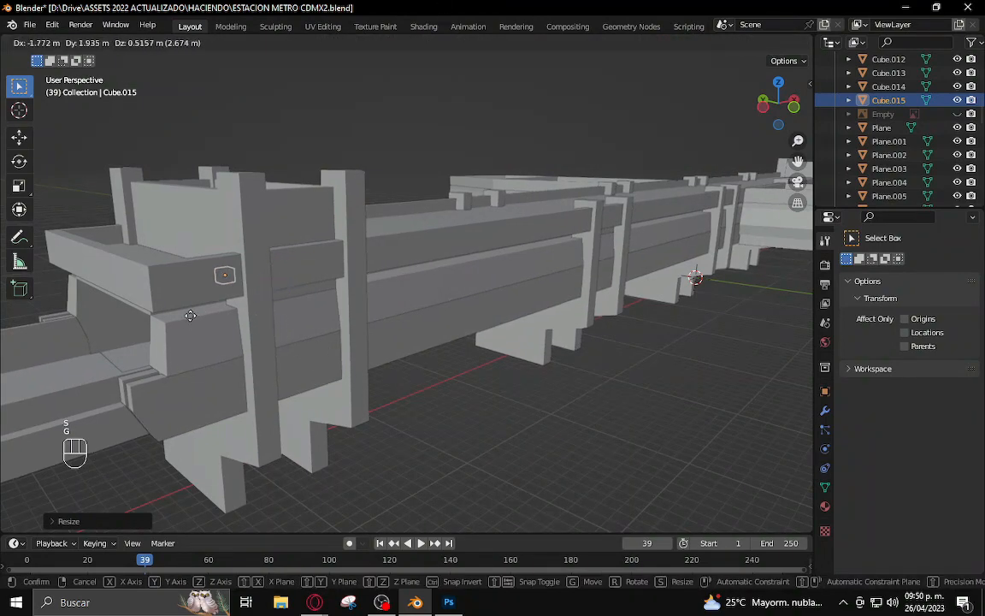
key("ctrl")
left_click(170, 325)
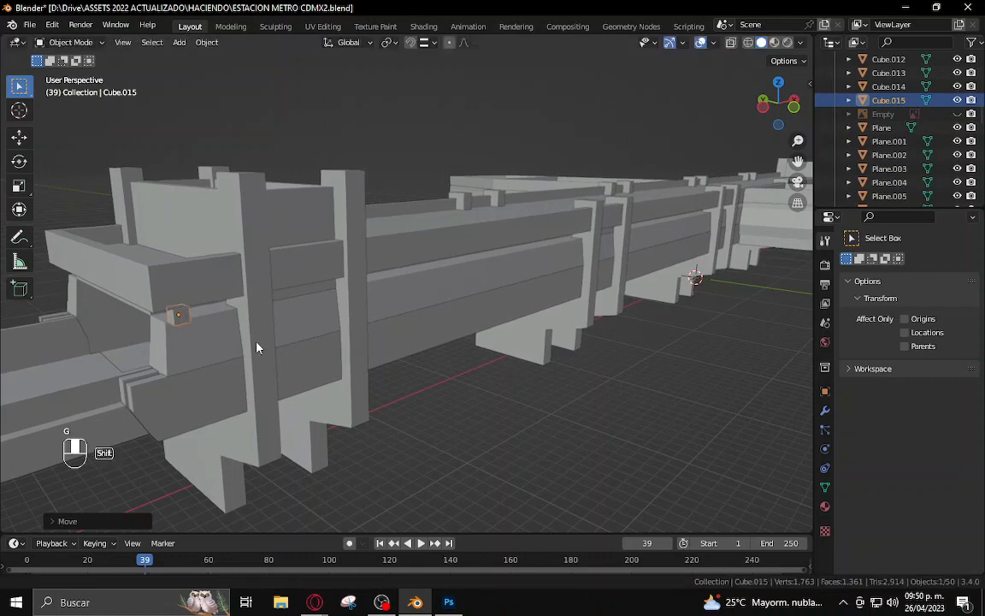
scroll(256, 351, "up", 2)
key("g")
key("y")
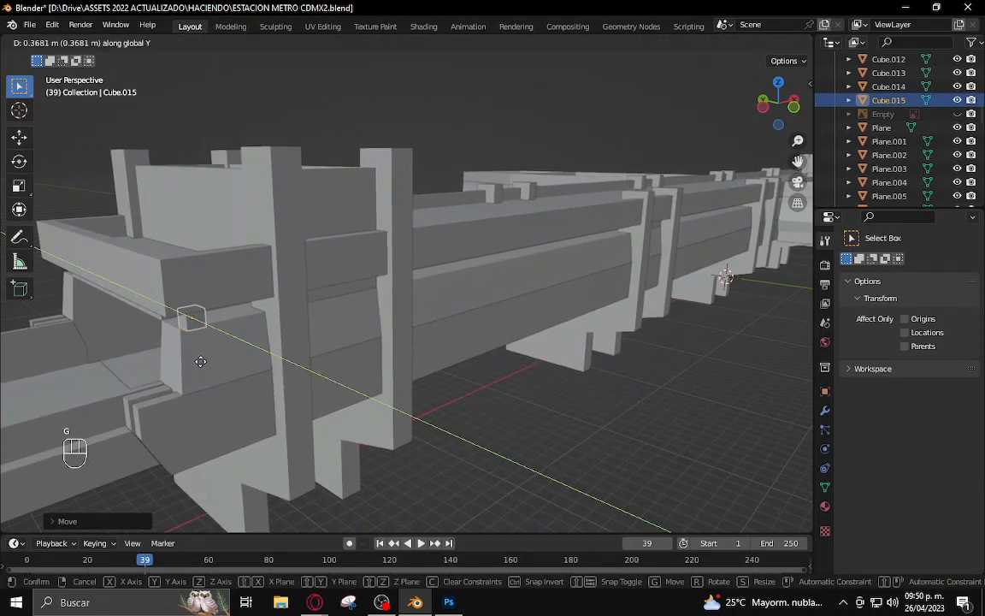
left_click(197, 360)
Scale the small block's mesh narrower along X and Y in Edit Mode and shift it along X
key("Tab")
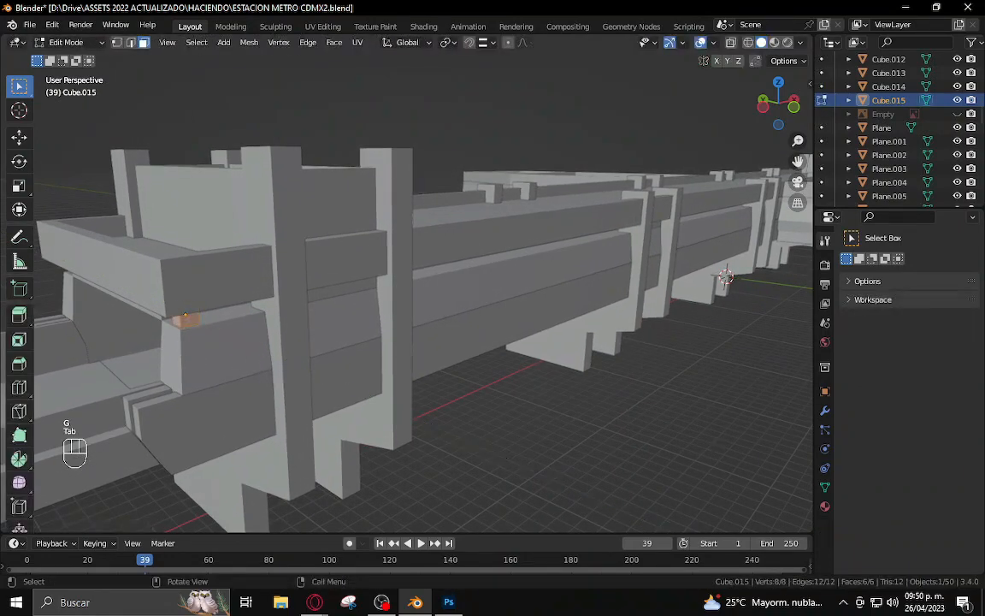
key("s")
key("x")
left_click(227, 360)
key("s")
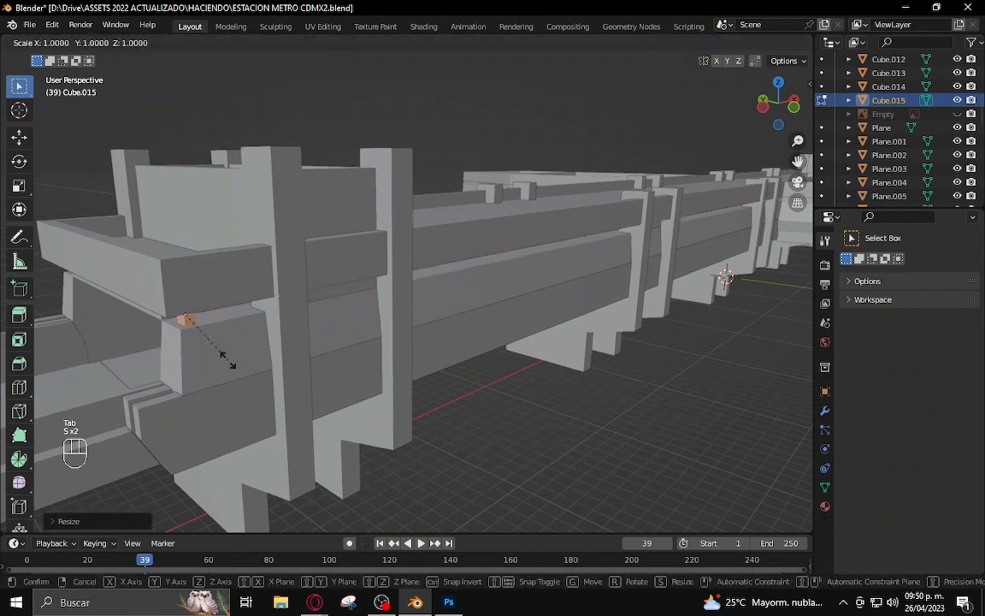
key("y")
left_click(198, 340)
middle_click_drag(198, 340, 192, 362)
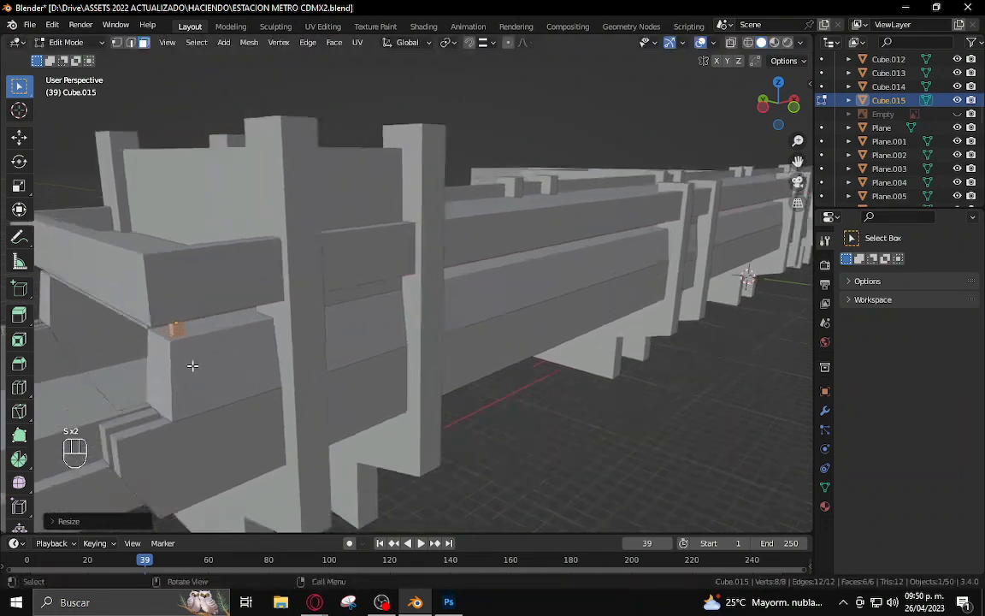
key("g")
key("x")
left_click(194, 365)
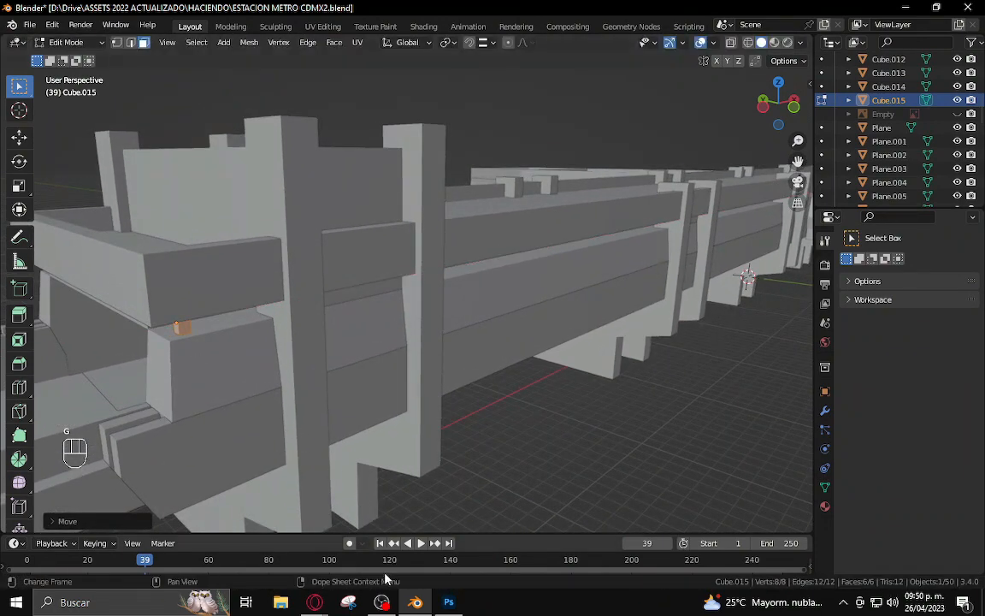
Switch to Google Street View in the browser and examine the red supports under the parapet up to the pillars
left_click(315, 602)
scroll(596, 184, "up", 5)
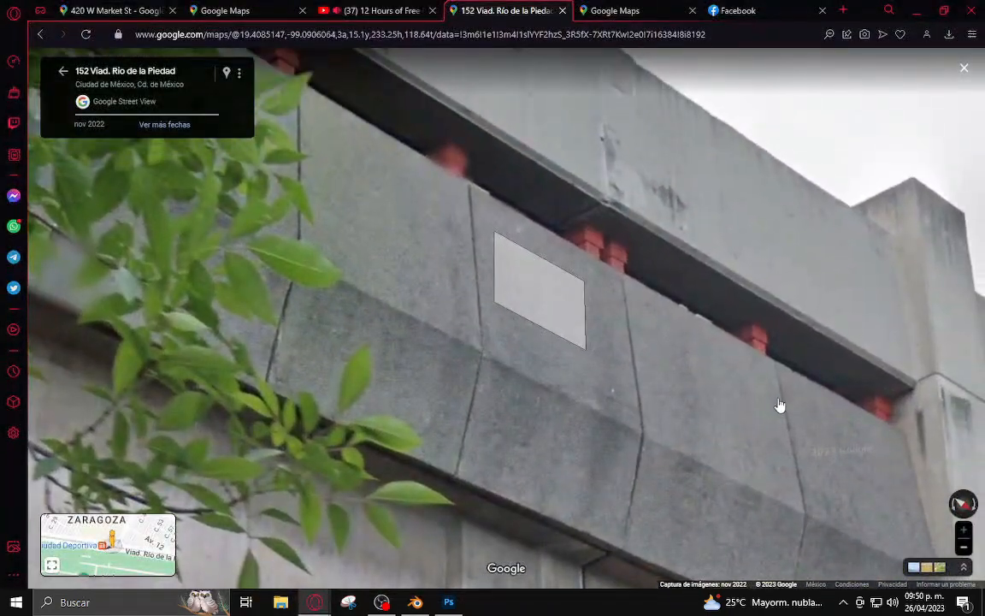
left_click_drag(780, 405, 581, 327)
left_click_drag(760, 439, 539, 356)
left_click_drag(762, 472, 740, 442)
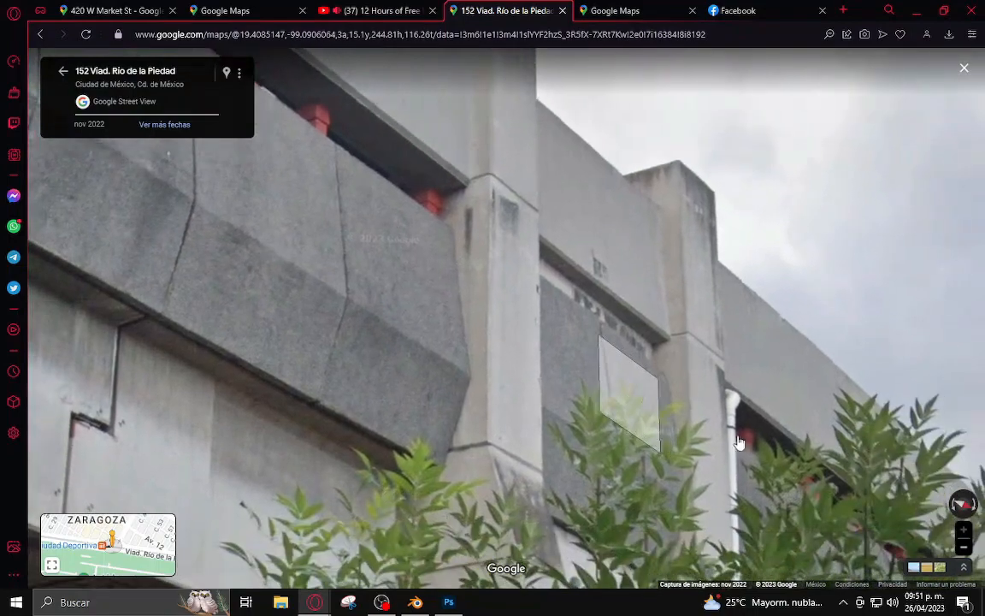
left_click_drag(747, 490, 692, 420)
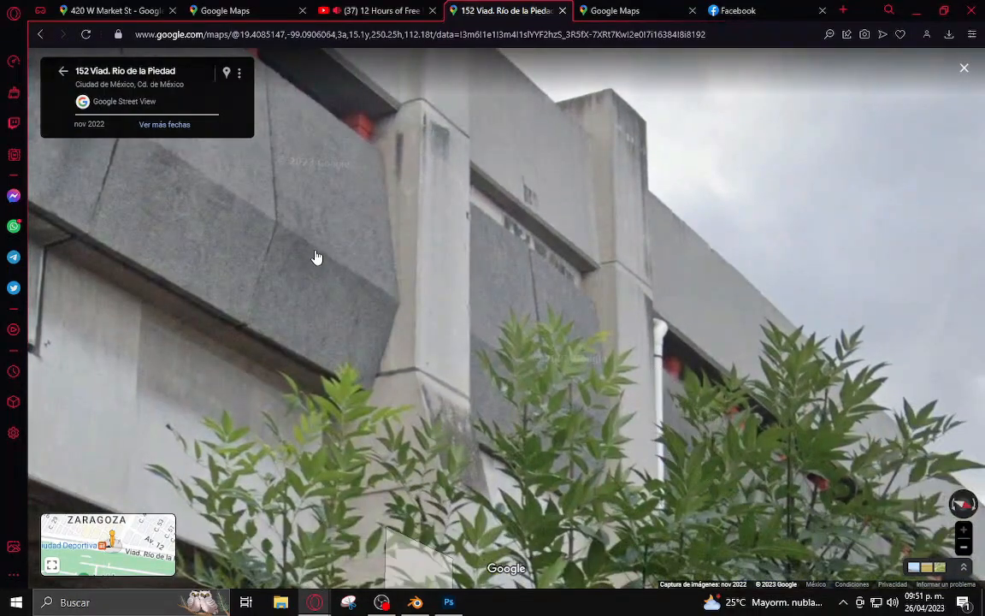
left_click_drag(317, 258, 470, 377)
Move to another Street View position and study how the supports are spaced along the whole facade
scroll(470, 376, "down", 5)
left_click_drag(171, 265, 94, 256)
left_click_drag(574, 406, 205, 295)
left_click(742, 513)
left_click_drag(359, 342, 719, 458)
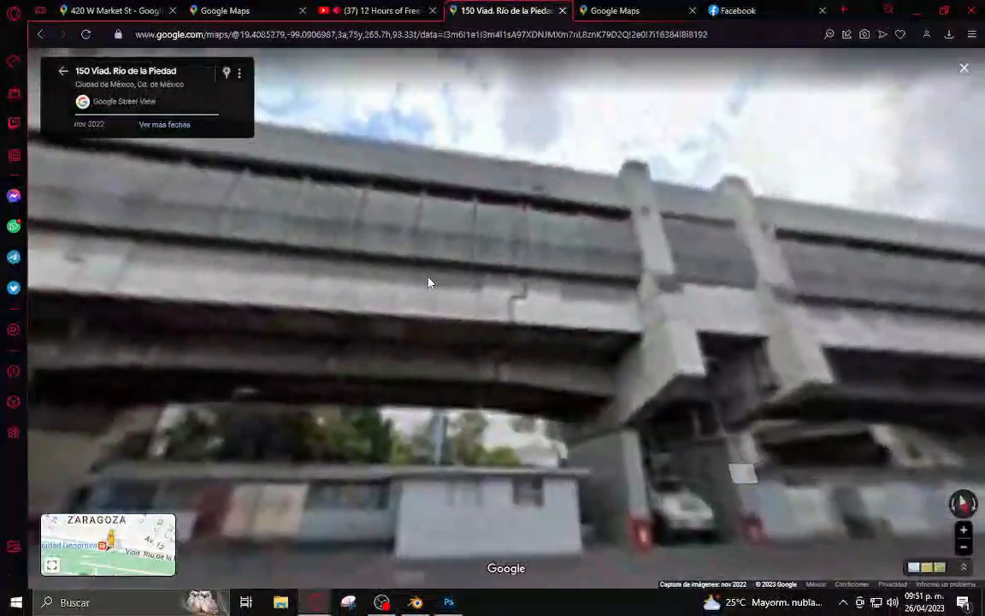
left_click_drag(427, 212, 403, 380)
scroll(449, 308, "up", 4)
left_click_drag(306, 387, 428, 372)
Return to Blender and scale the small support block's mesh along Z to suit the gap under the parapet
left_click(421, 606)
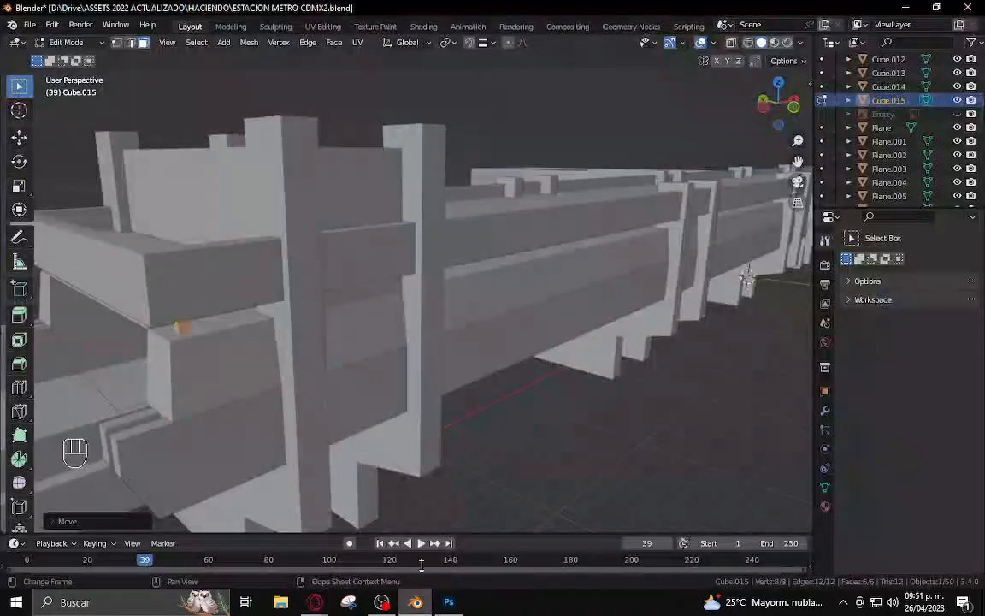
middle_click_drag(220, 317, 213, 288, "shift")
key("Tab")
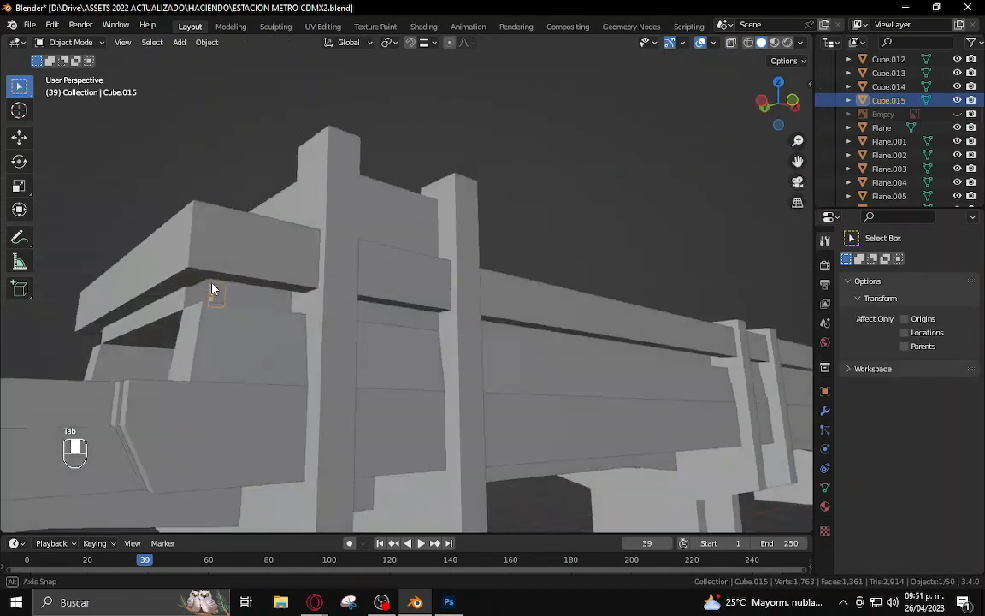
key("Tab")
middle_click_drag(245, 320, 457, 396, "shift")
key("s")
key("z")
left_click(247, 328)
Move the support block's mesh along Y into position under the parapet
scroll(318, 348, "up", 2)
key("g")
key("y")
left_click(322, 351)
key("Tab")
Add an Array modifier to the support block with a relative X offset factor of 5.8
scroll(514, 400, "down", 2)
left_click(826, 409)
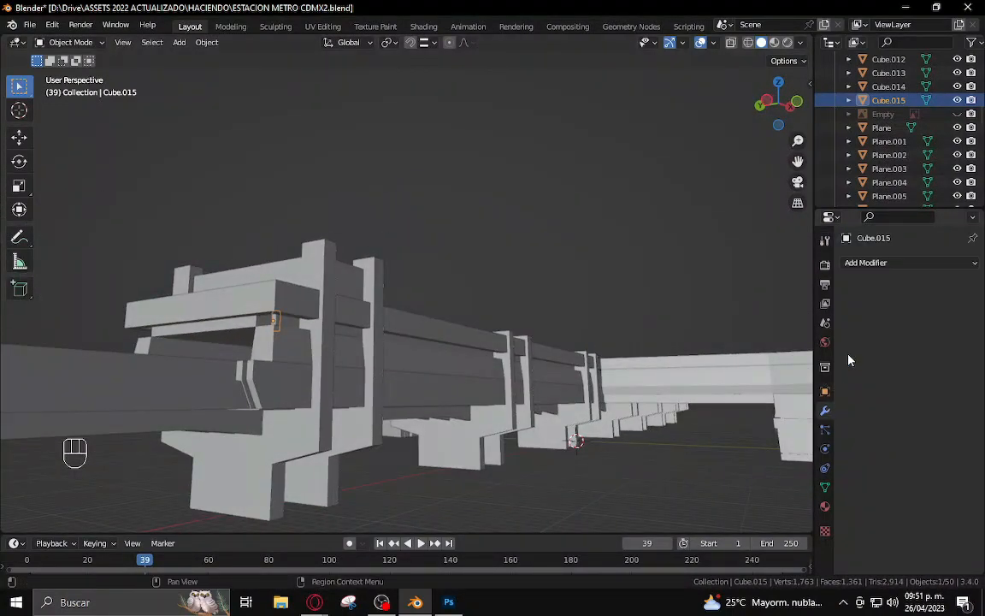
left_click(883, 264)
left_click(703, 304)
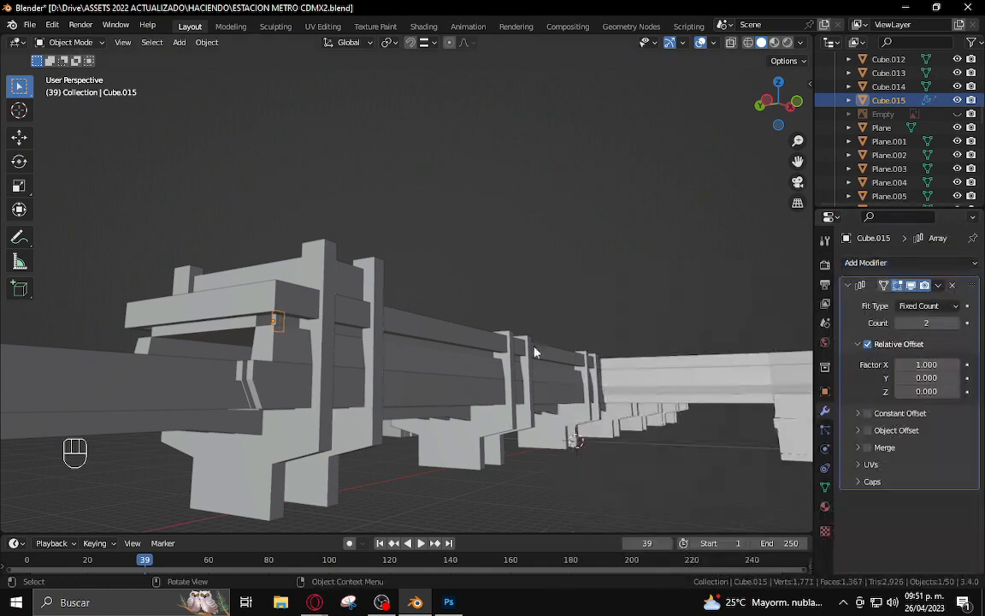
middle_click_drag(532, 347, 628, 405)
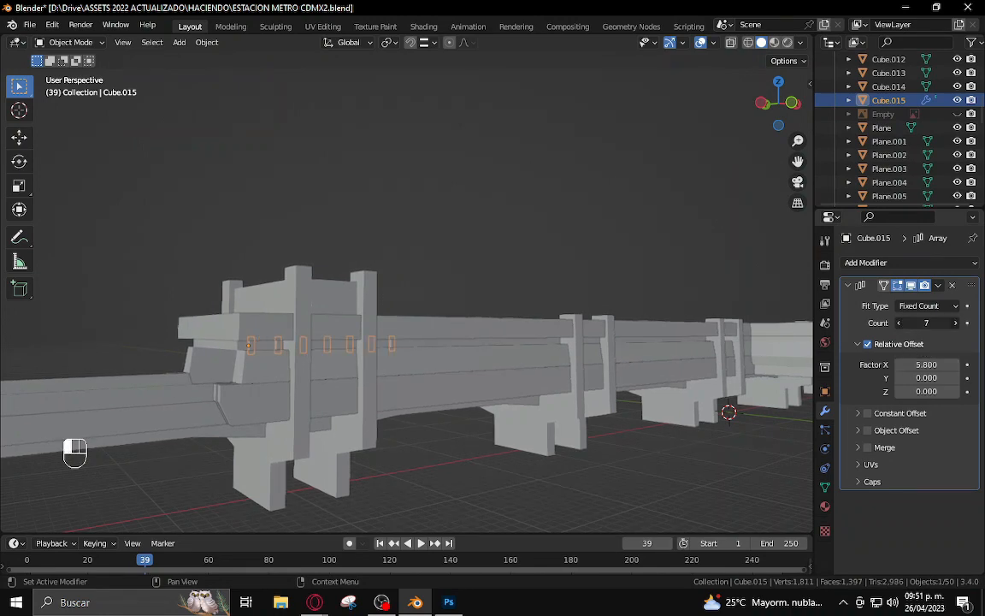
Set the array count to 86 so the support blocks run to the parapet's far end, and clear the selection
middle_click_drag(634, 402, 858, 314)
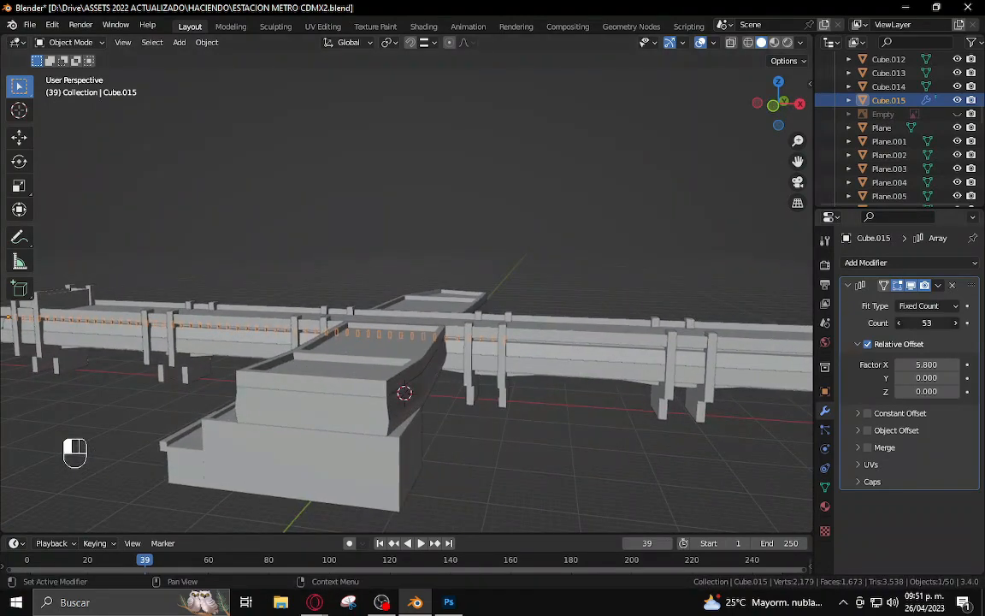
middle_click_drag(613, 334, 355, 334, "shift")
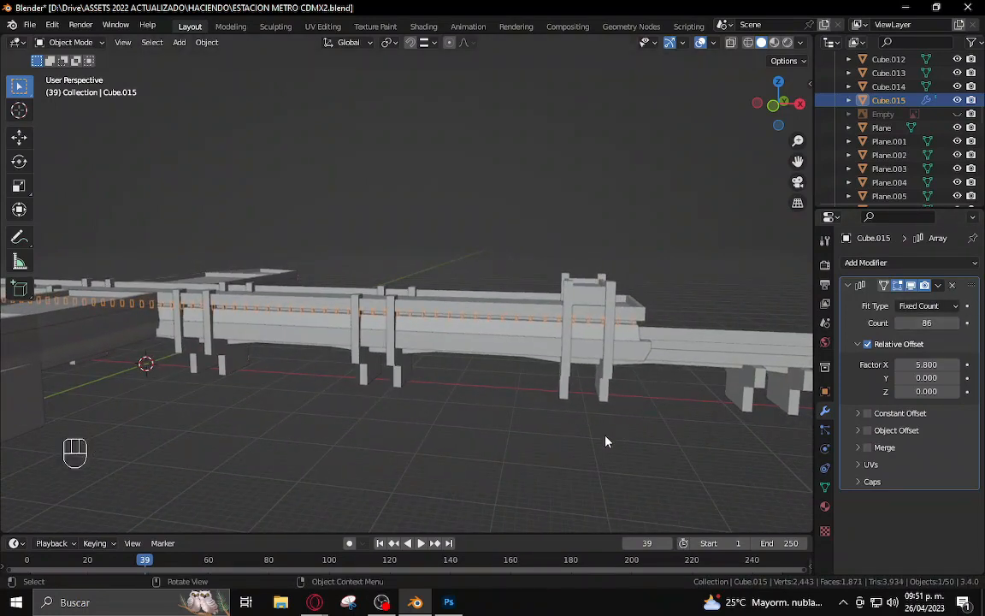
middle_click_drag(605, 441, 181, 432)
middle_click_drag(244, 427, 637, 409, "shift")
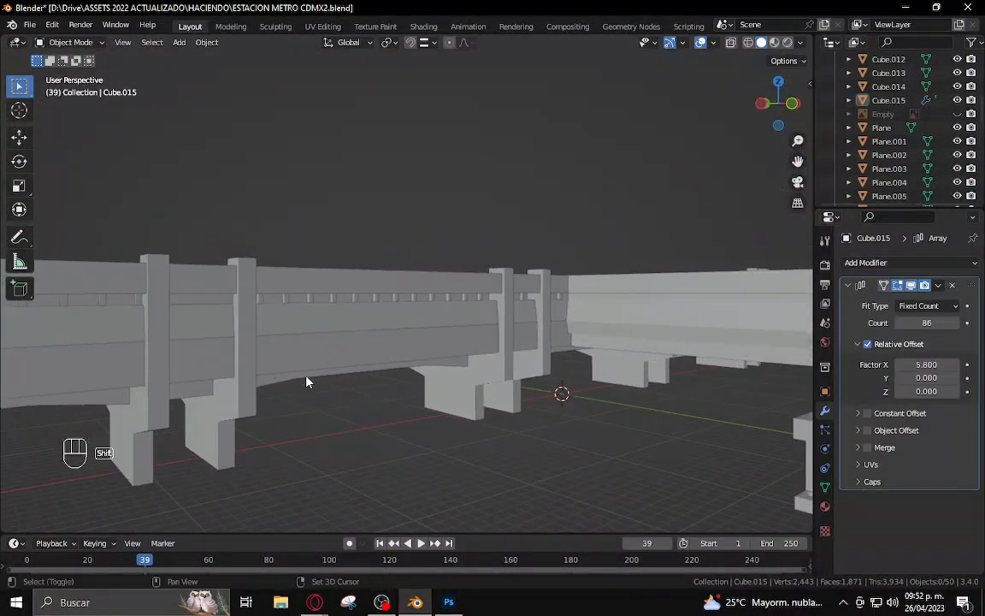
Slim the small support block under the parapet by scaling its whole mesh down along X and along Y
middle_click_drag(307, 382, 434, 378)
middle_click_drag(311, 385, 341, 381)
key("Tab")
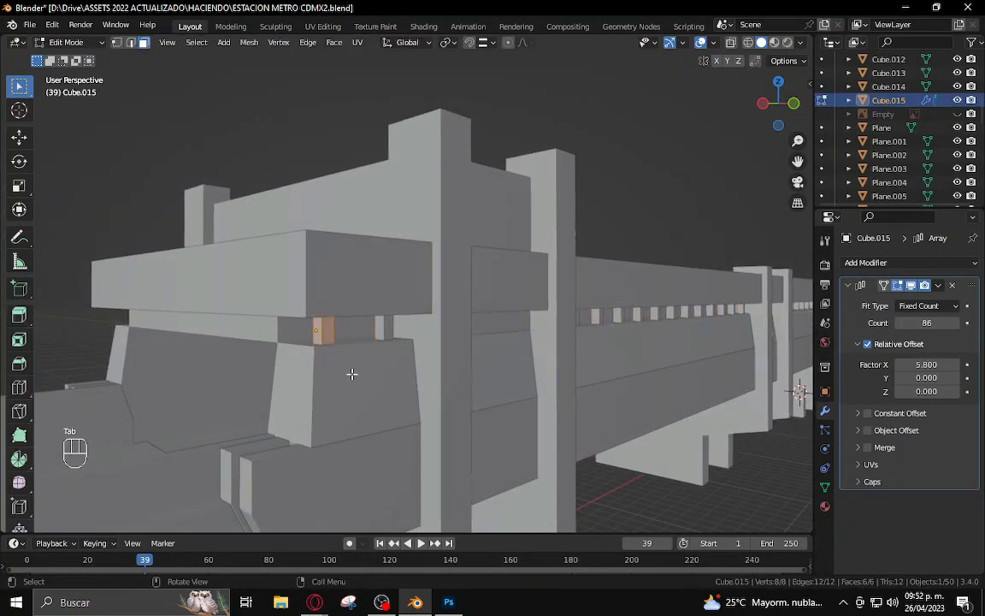
scroll(391, 442, "up", 1)
scroll(391, 442, "down", 1)
key("KP_Decimal")
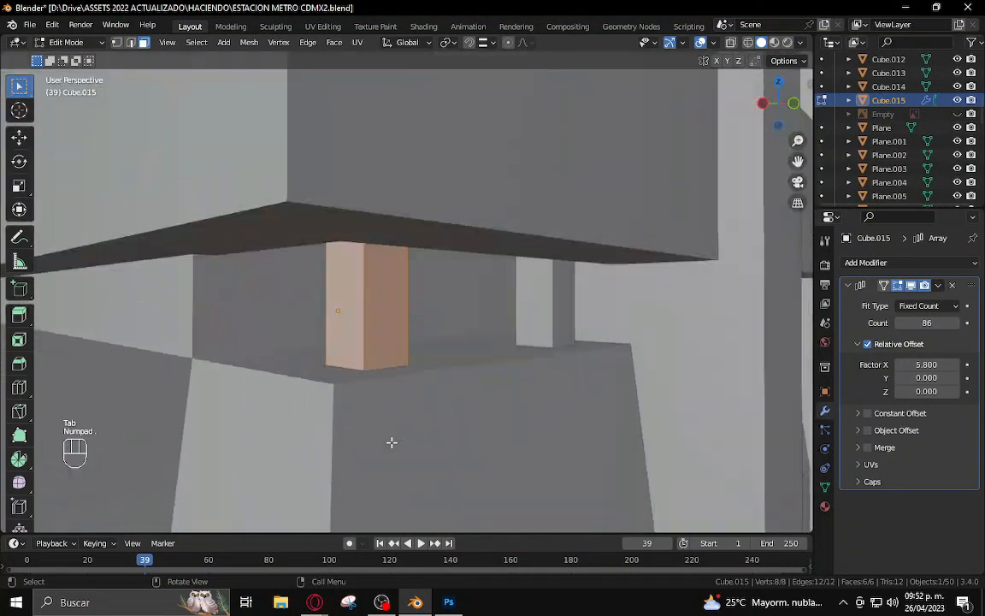
key("s")
key("x")
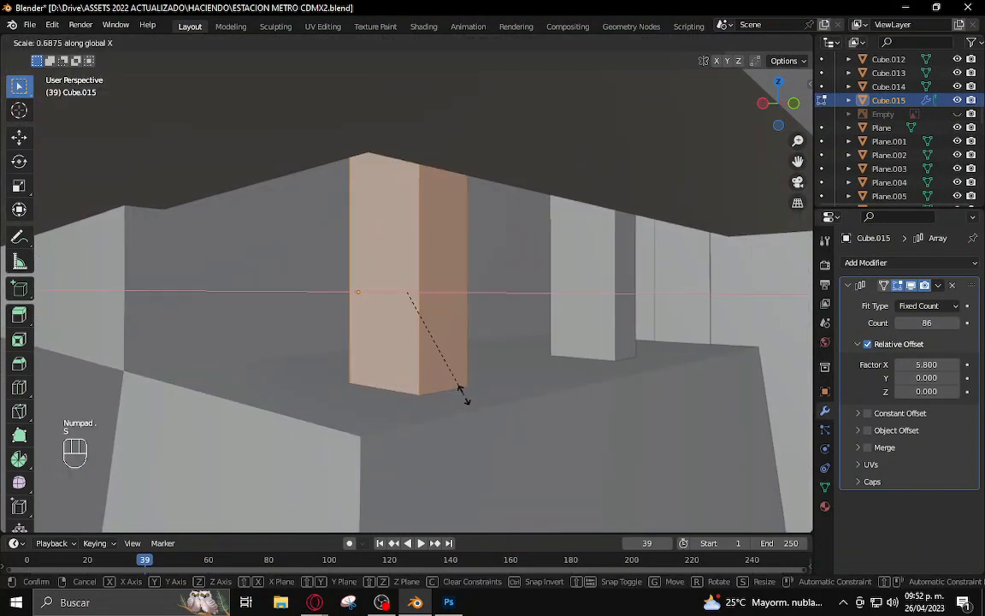
left_click(464, 397)
key("s")
key("y")
left_click(428, 358)
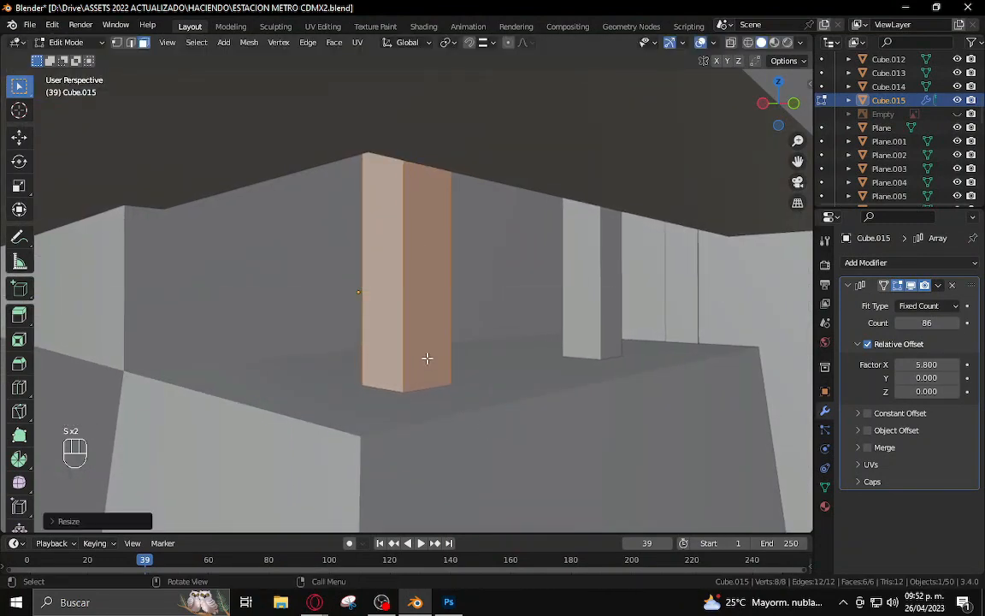
Move the support block's mesh slightly along Y so it sits properly beneath the parapet
key("g")
key("x")
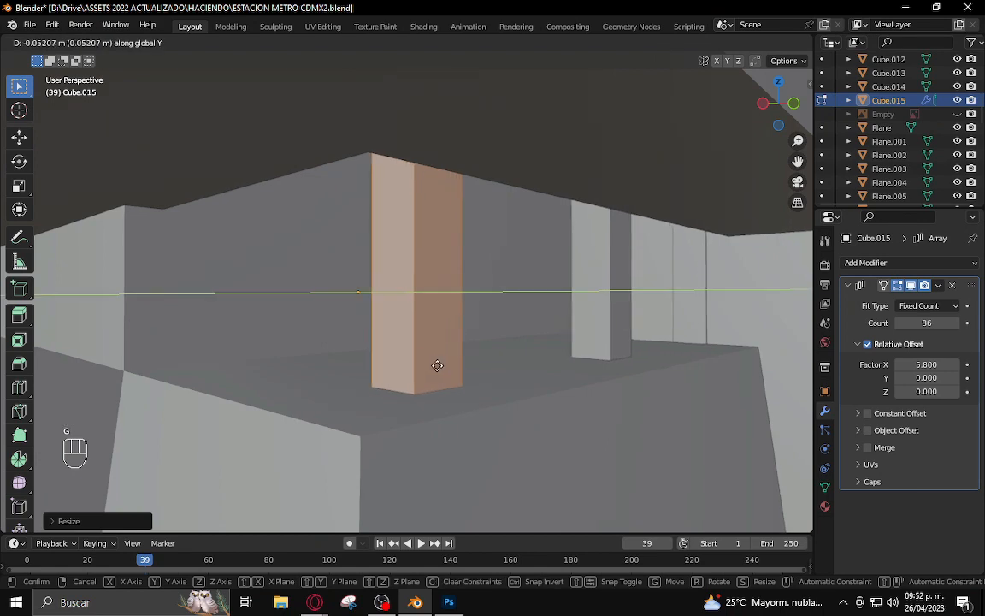
left_click(440, 366)
scroll(439, 367, "down", 7)
middle_click_drag(516, 396, 387, 397, "shift")
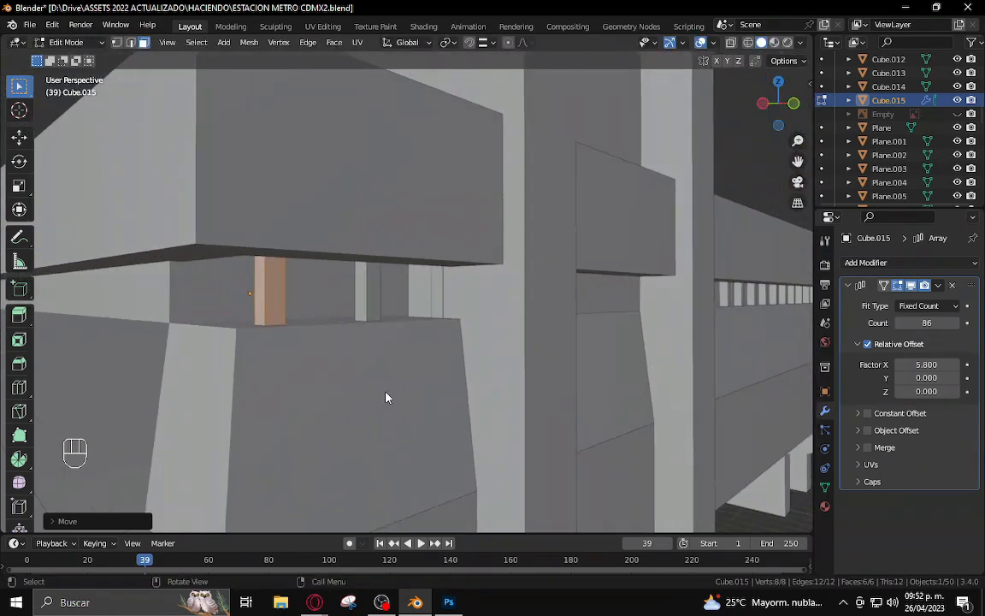
key("Tab")
key("Tab")
Delete the support block's top and bottom faces, working in wireframe, and return to Object Mode in solid shading
key("shift+z")
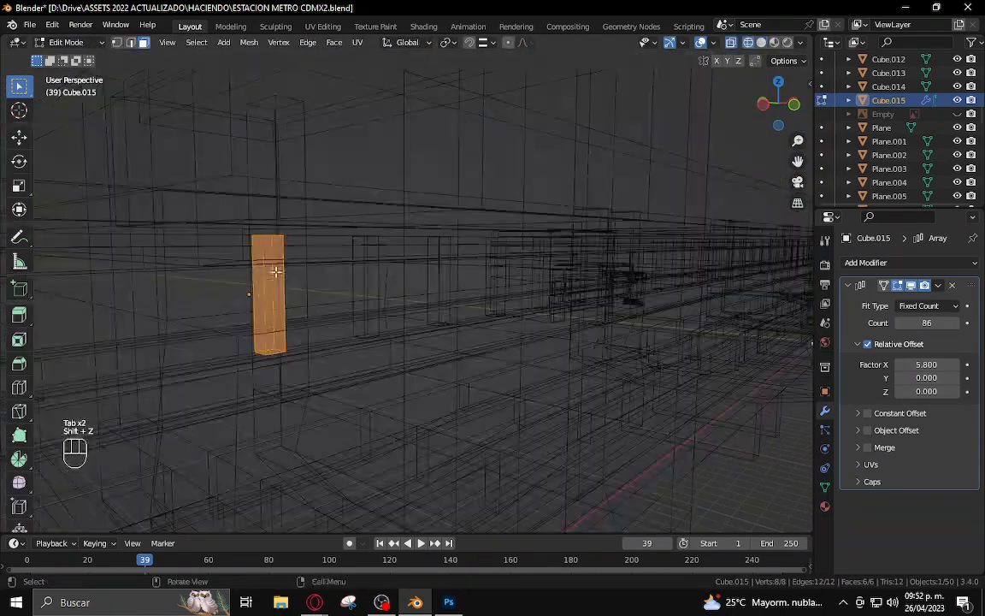
middle_click_drag(282, 300, 283, 329)
key("3")
left_click(263, 258)
key("x")
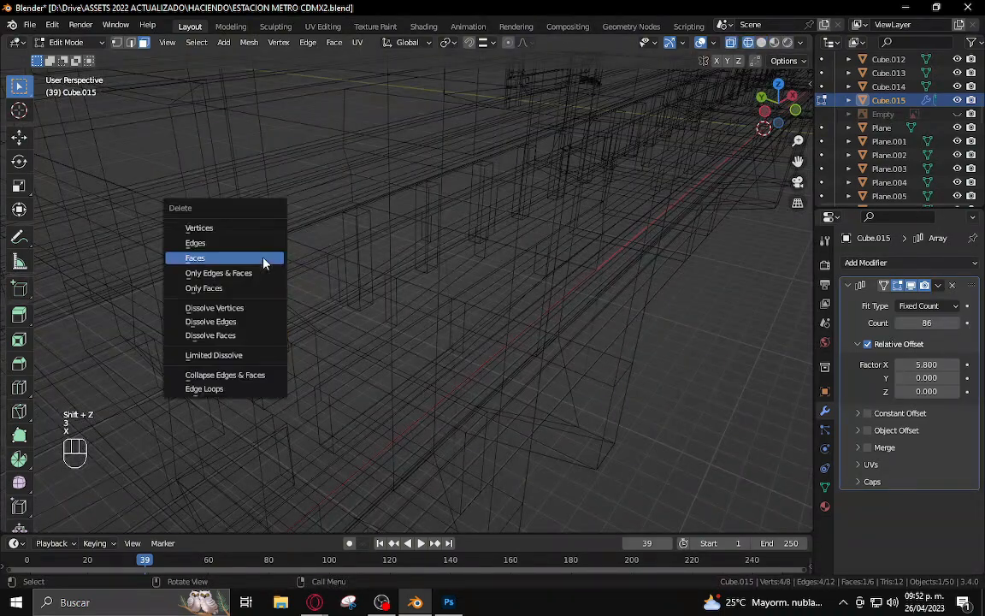
left_click(265, 262)
key("x")
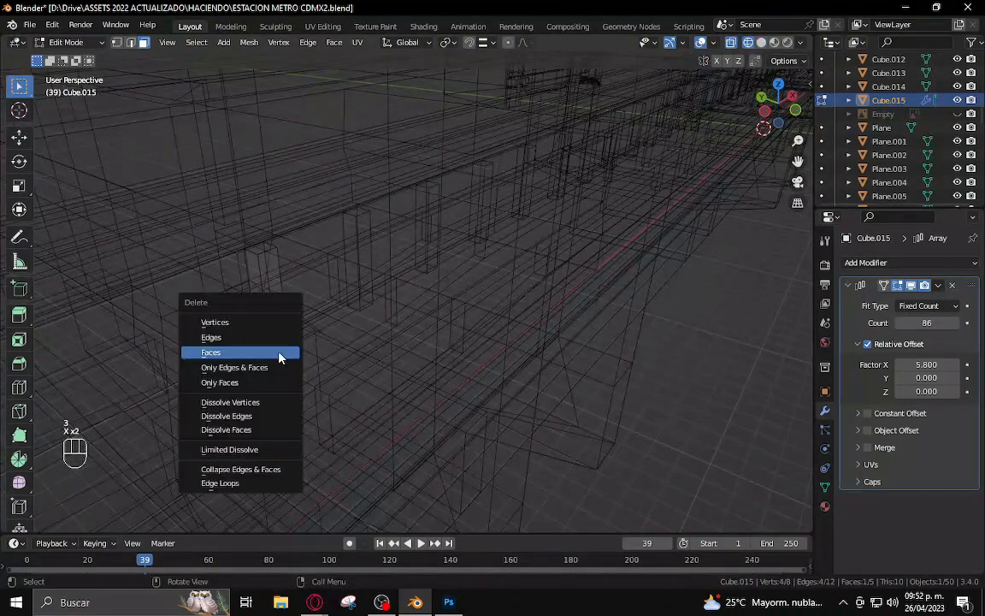
left_click(280, 351)
key("shift+z")
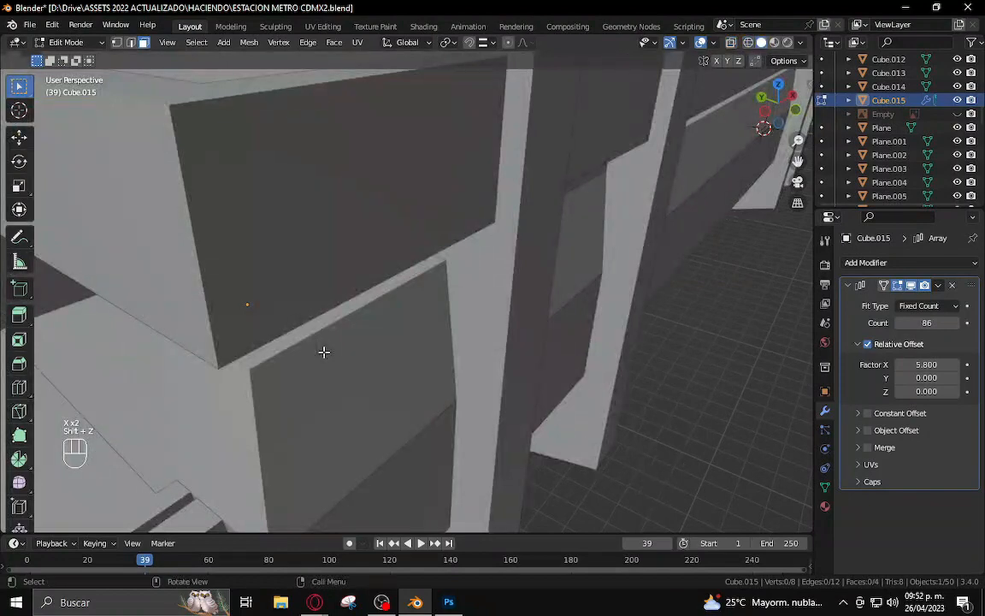
middle_click_drag(324, 352, 285, 300)
key("Tab")
middle_click_drag(501, 404, 733, 479)
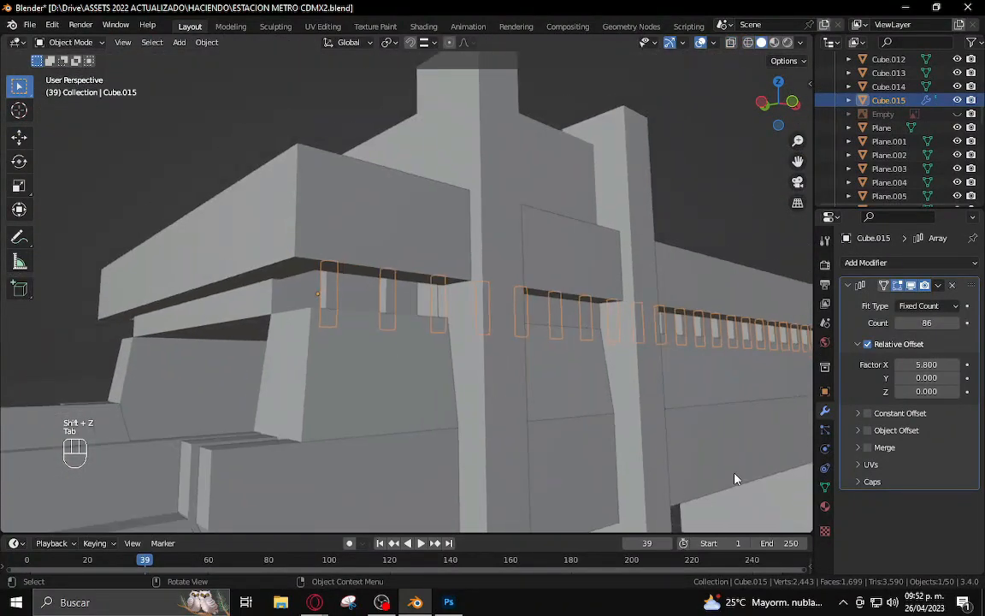
Move the arrayed support blocks slightly along X under the parapet and clear the selection
left_click(669, 189)
middle_click_drag(664, 265, 607, 299)
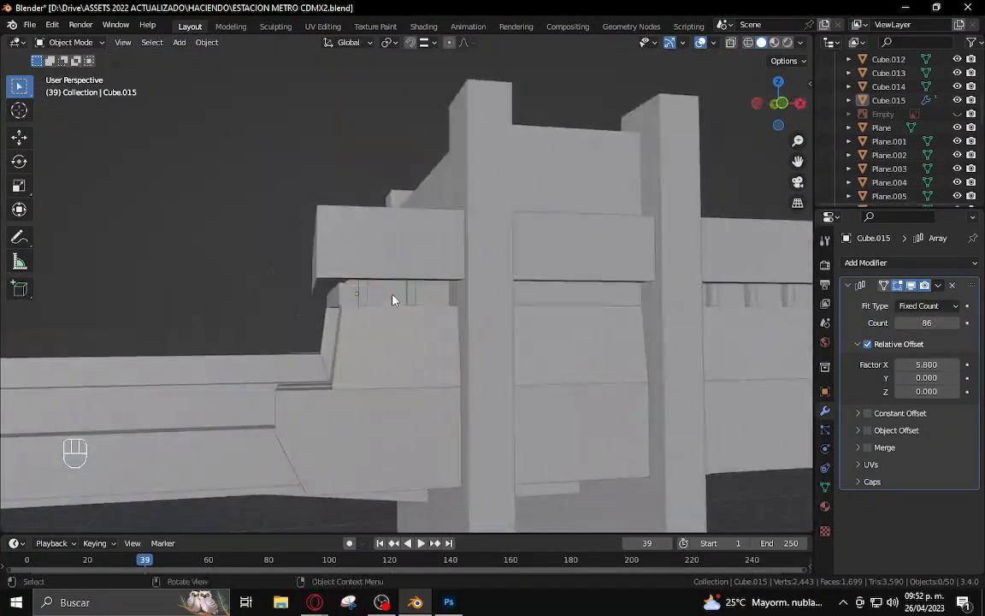
left_click(367, 292)
key("g")
key("x")
left_click(412, 330)
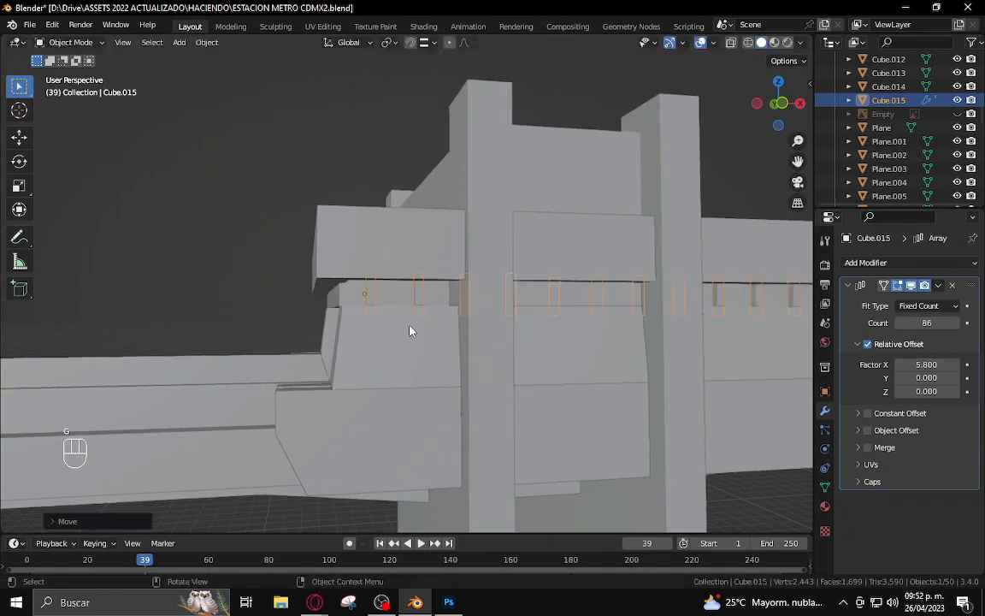
middle_click_drag(411, 330, 554, 357)
left_click(653, 418)
middle_click_drag(653, 418, 415, 313)
Inspect the row of support blocks beneath the parapet up close and across the whole station
scroll(417, 312, "down", 4)
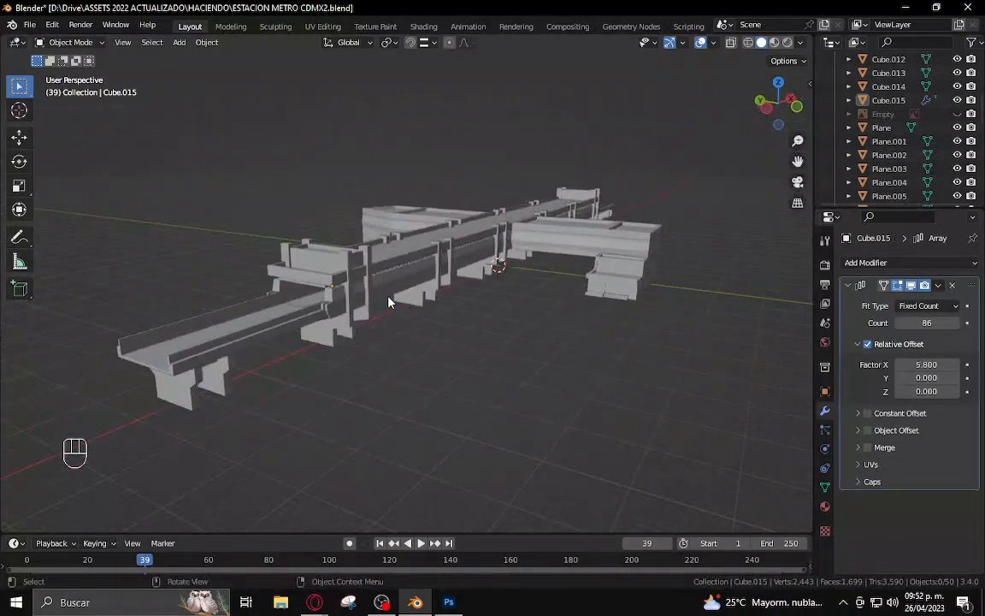
scroll(368, 286, "up", 6)
scroll(337, 271, "up", 3)
left_click(179, 257)
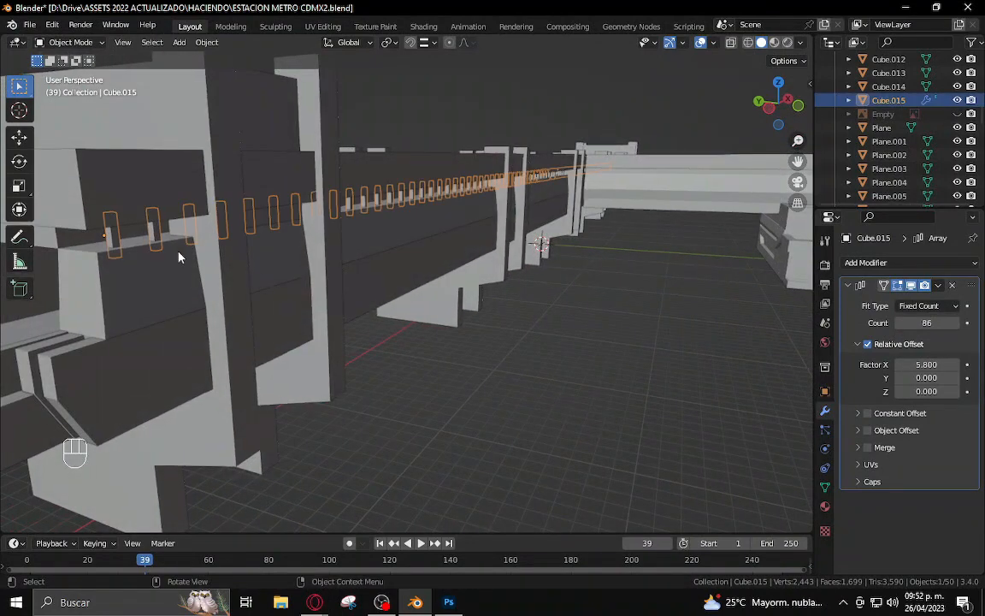
middle_click_drag(312, 278, 328, 291, "shift")
key("Tab")
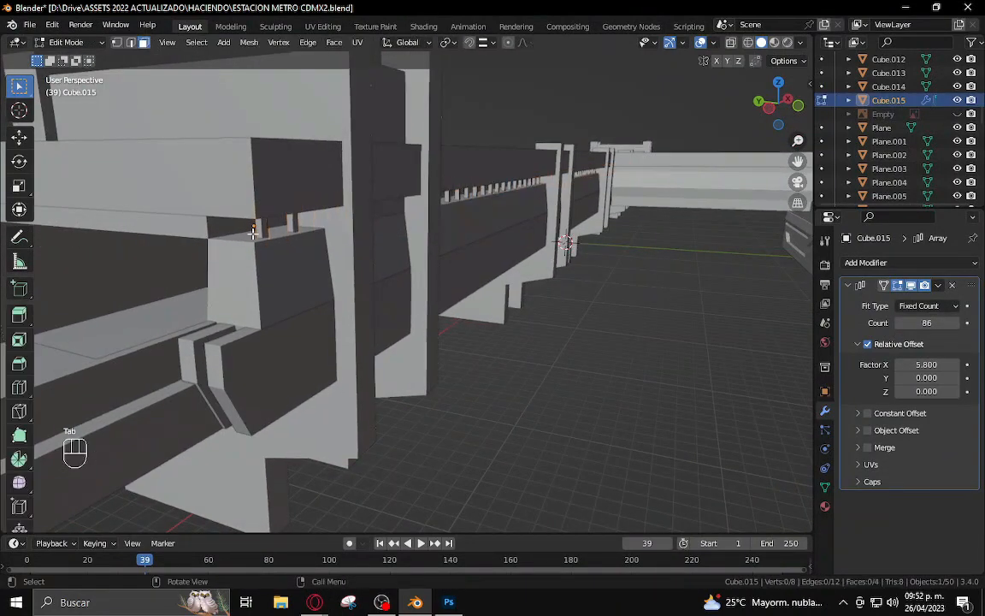
key("Tab")
scroll(361, 342, "down", 5)
left_click(386, 257)
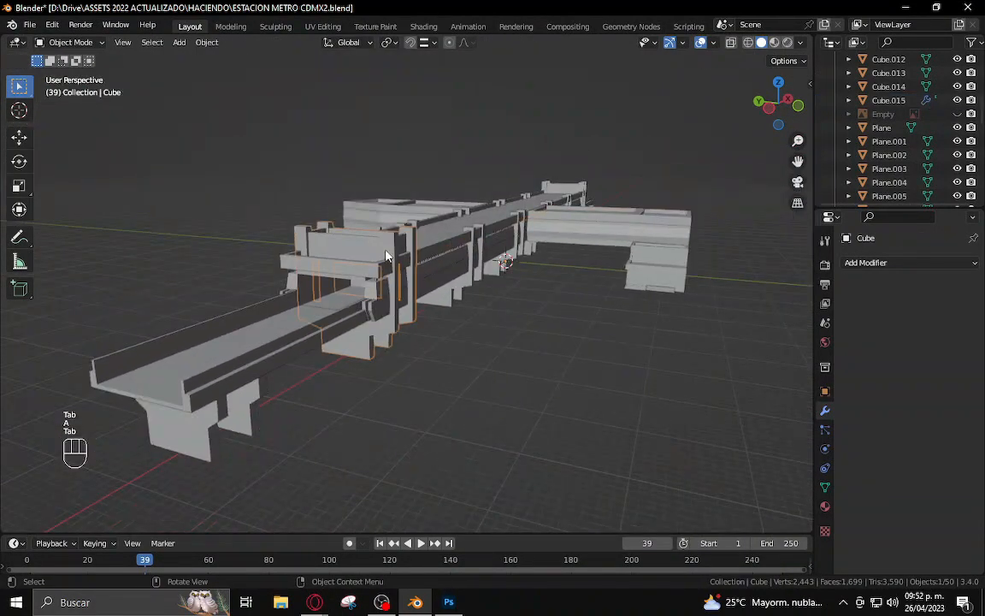
Select every object of the station and apply the object transforms
middle_click_drag(572, 352, 454, 438)
key("a")
key("ctrl+a")
left_click(536, 352)
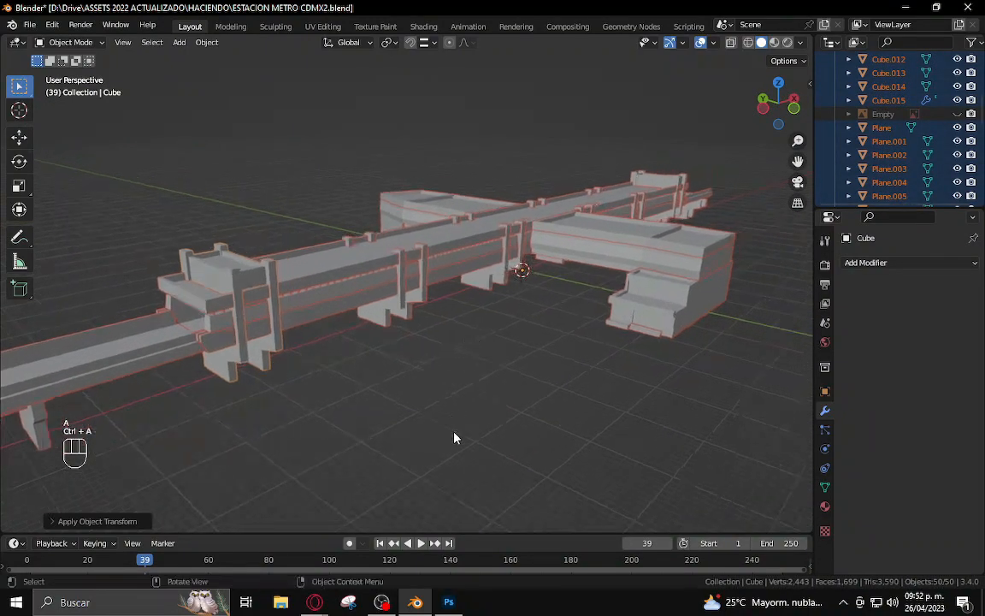
Switch to Photoshop and create a new document 1024 px wide and 1024 px high
left_click(447, 603)
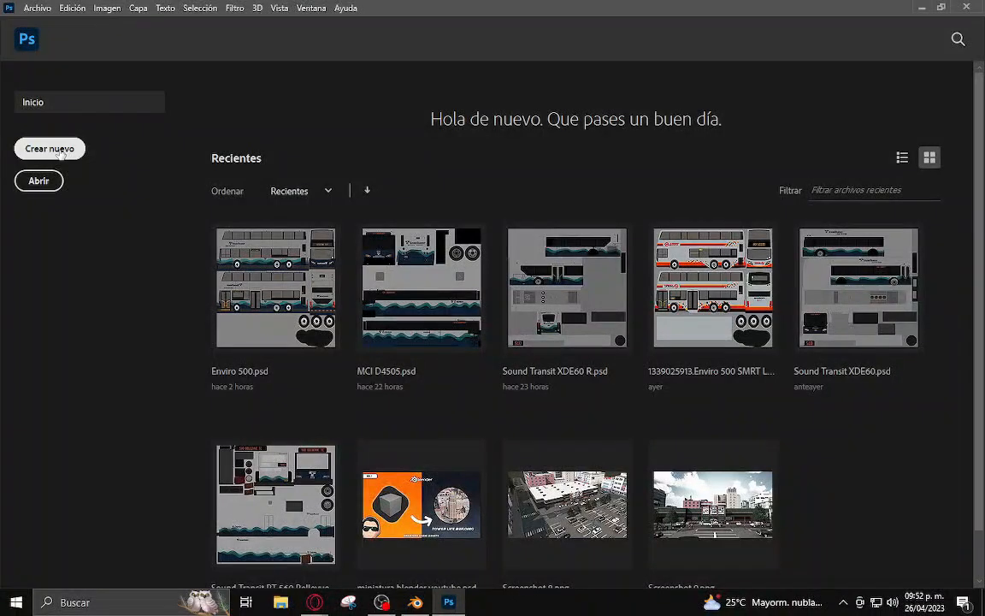
left_click(59, 152)
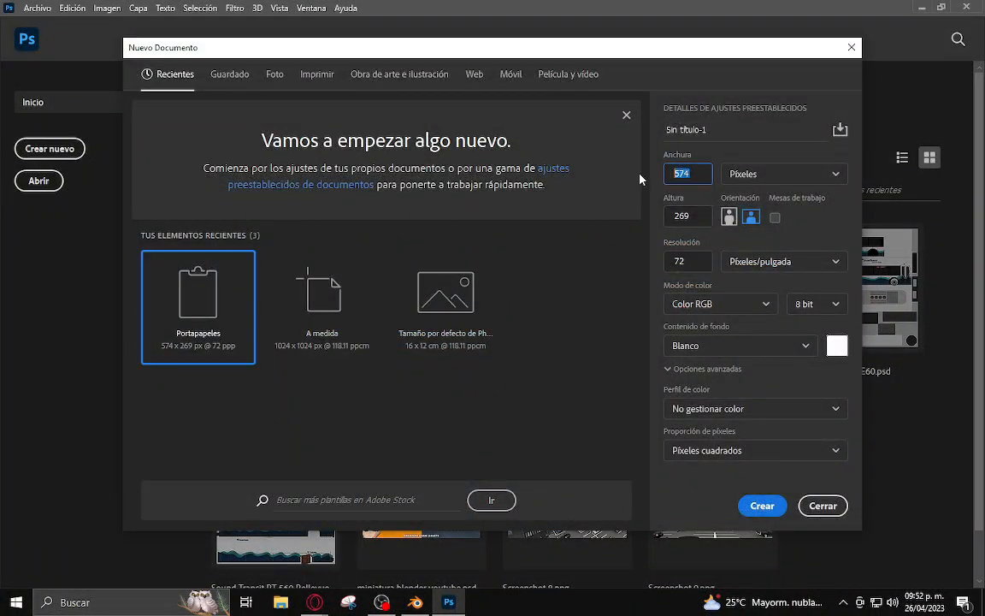
type("1024")
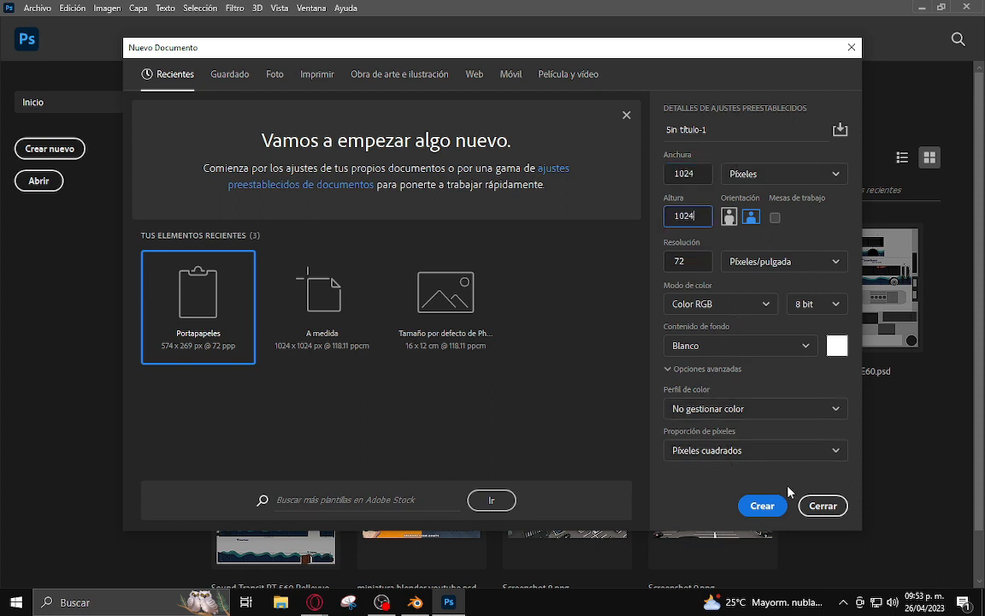
left_click(763, 505)
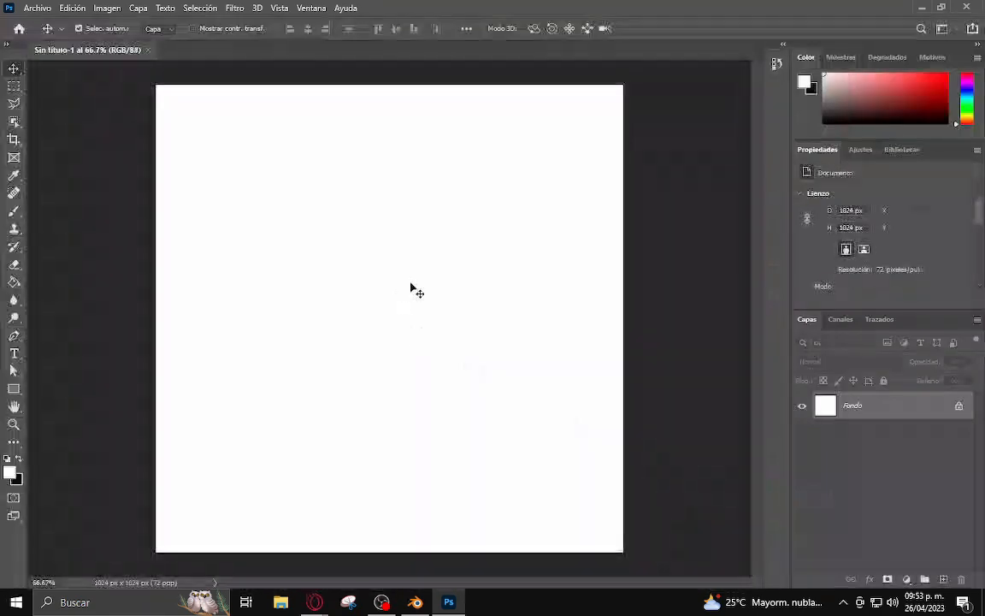
Capture the station facade from Street View in the browser and paste it into the new Photoshop document
mouse_move(311, 603)
left_click(223, 504)
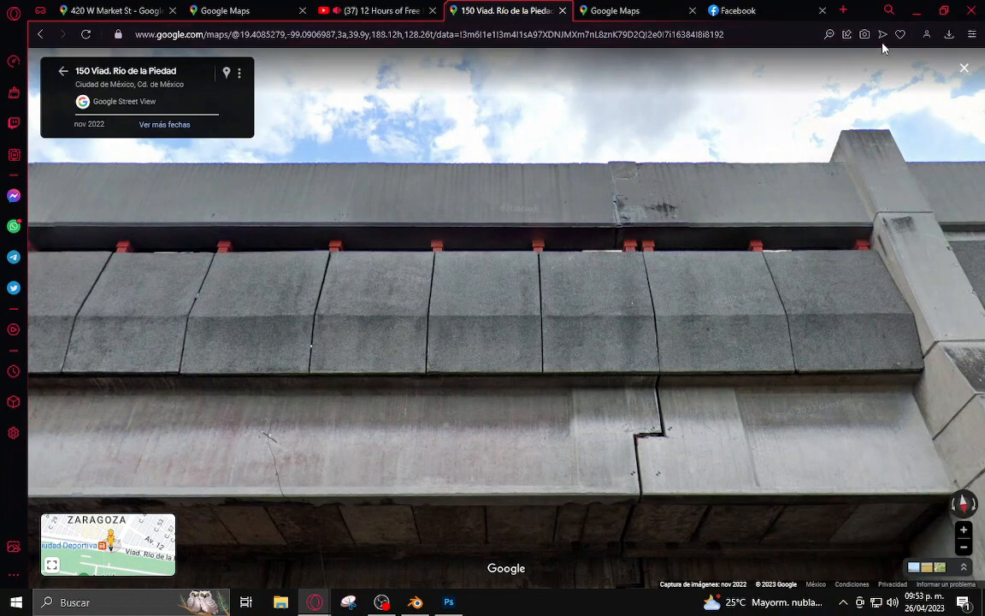
left_click(864, 34)
left_click_drag(112, 145, 804, 531)
left_click(701, 543)
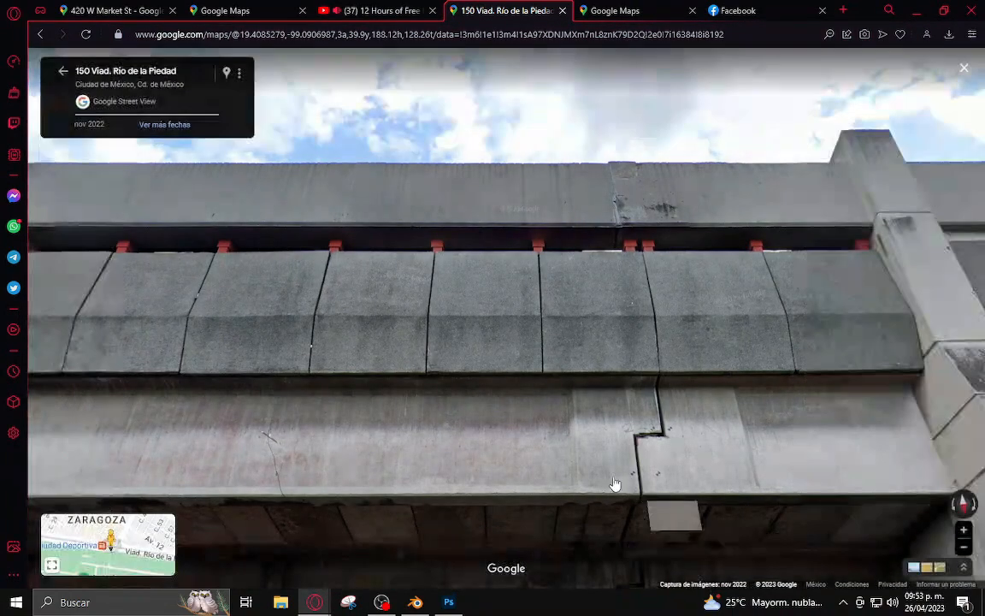
left_click(448, 601)
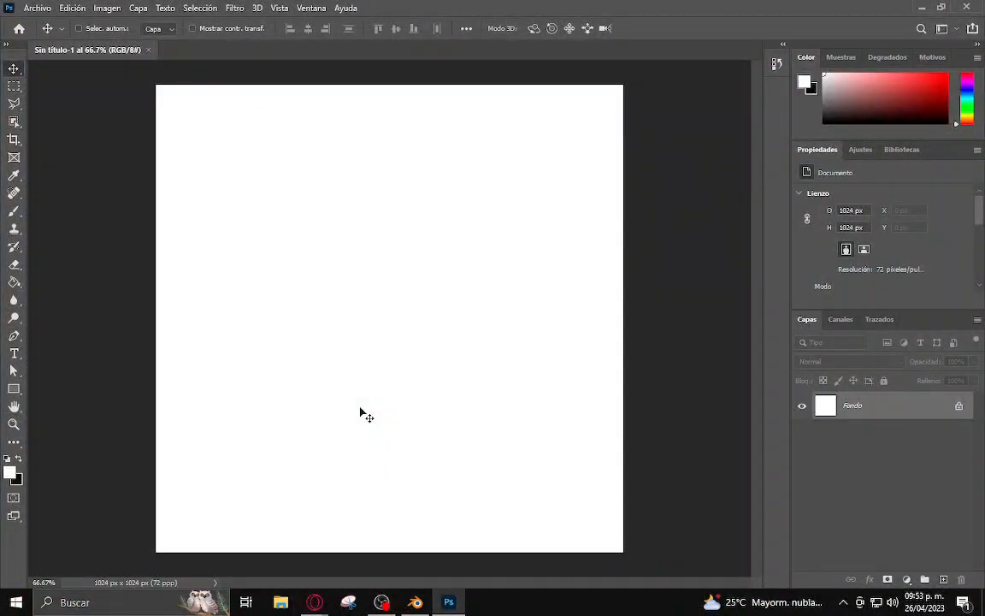
key("ctrl+v")
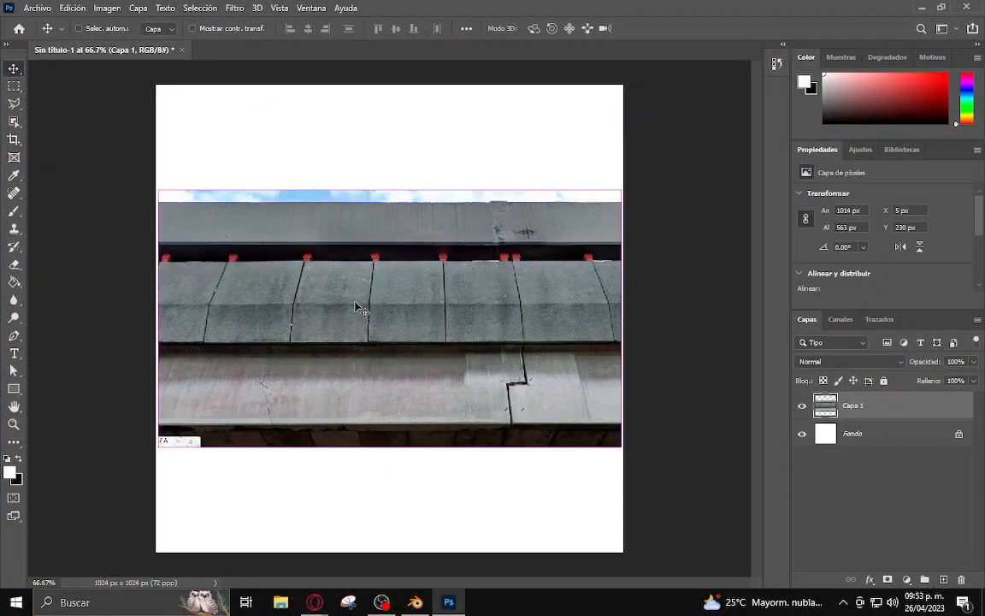
Scale the pasted facade capture down to about 525 × 291 px and place it in the lower middle of the canvas
key("ctrl+t")
left_click_drag(155, 188, 381, 299)
left_click_drag(508, 378, 388, 430)
key("Return")
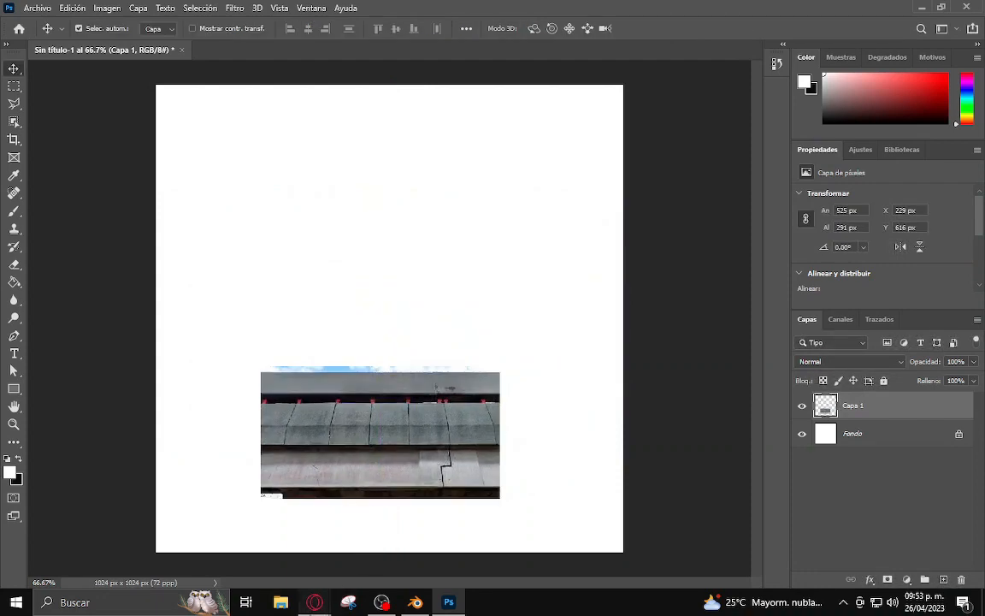
Switch to the browser and search Google Images for "concrete texture" in a new tab
left_click(311, 523)
left_click(843, 10)
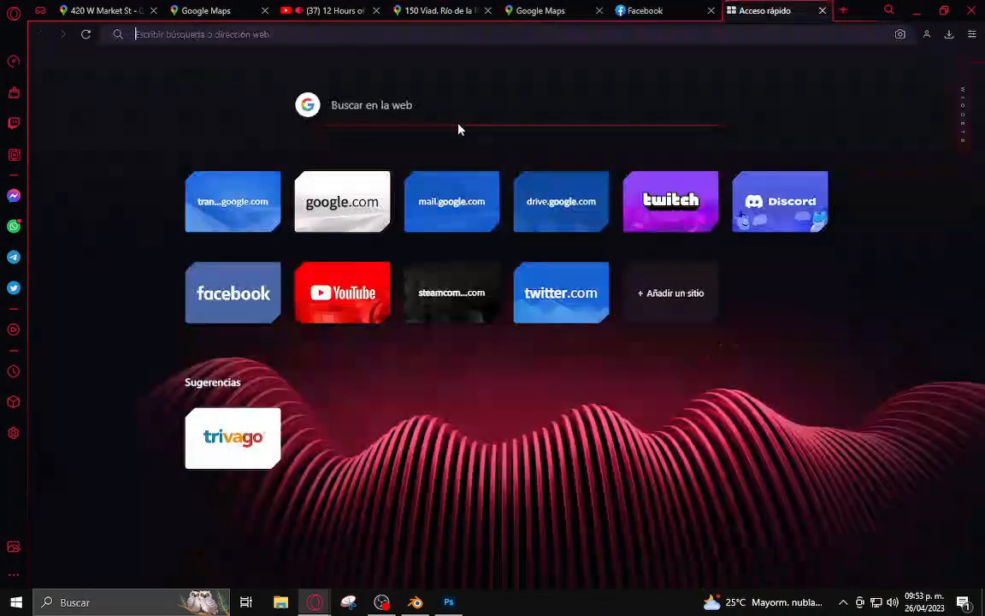
left_click(445, 97)
type("concre")
type("t")
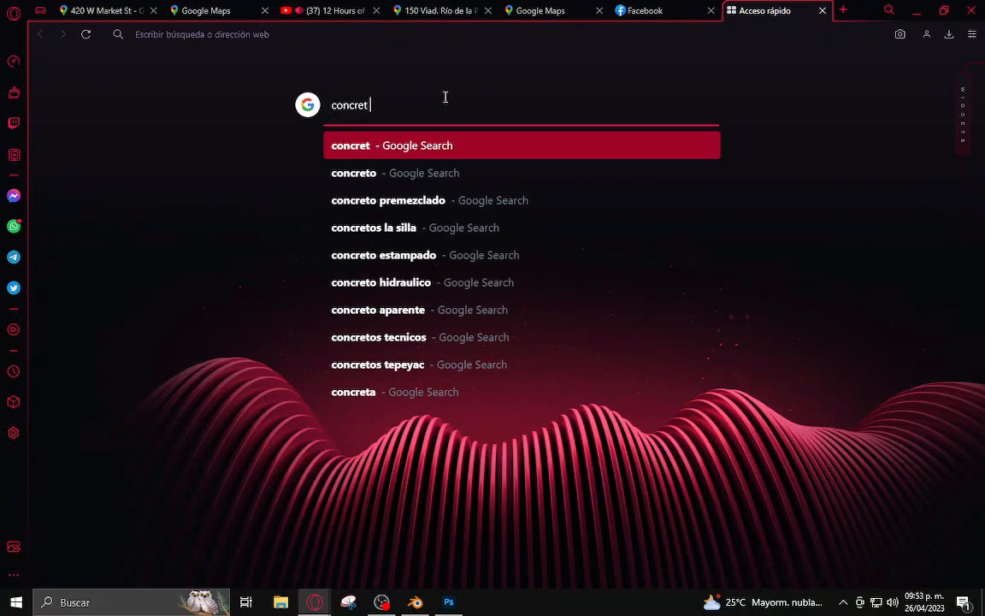
type(" texture")
key("Return")
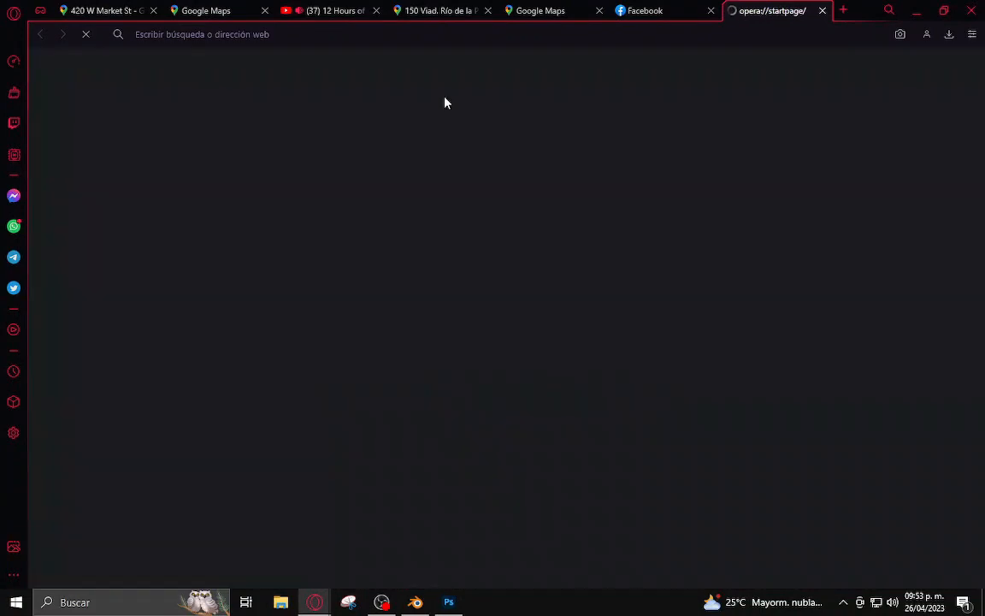
left_click(233, 115)
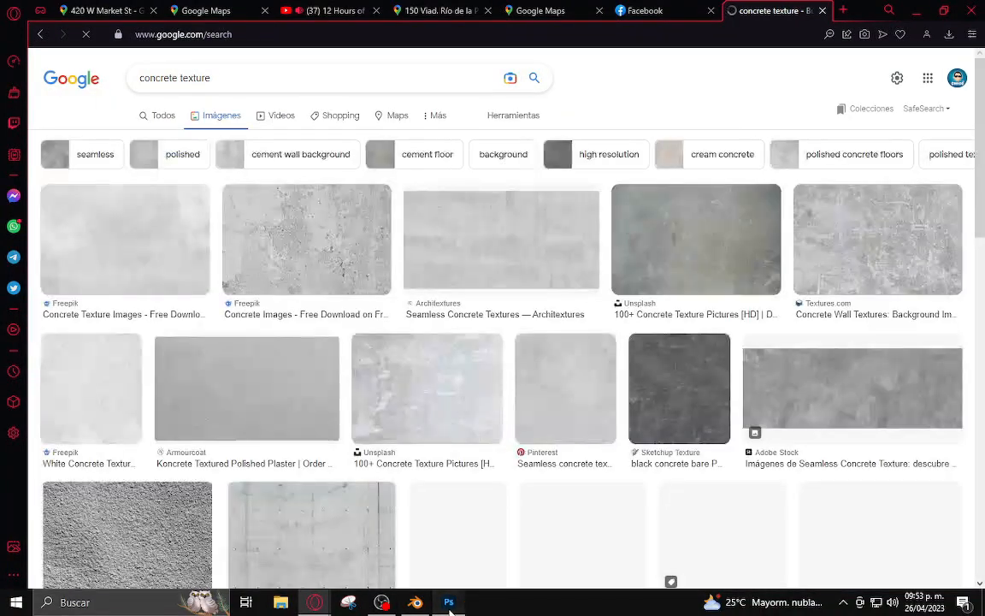
Move the concrete texture search tab beside the Street View tab for comparison with the facade
left_click(448, 604)
left_click(449, 603)
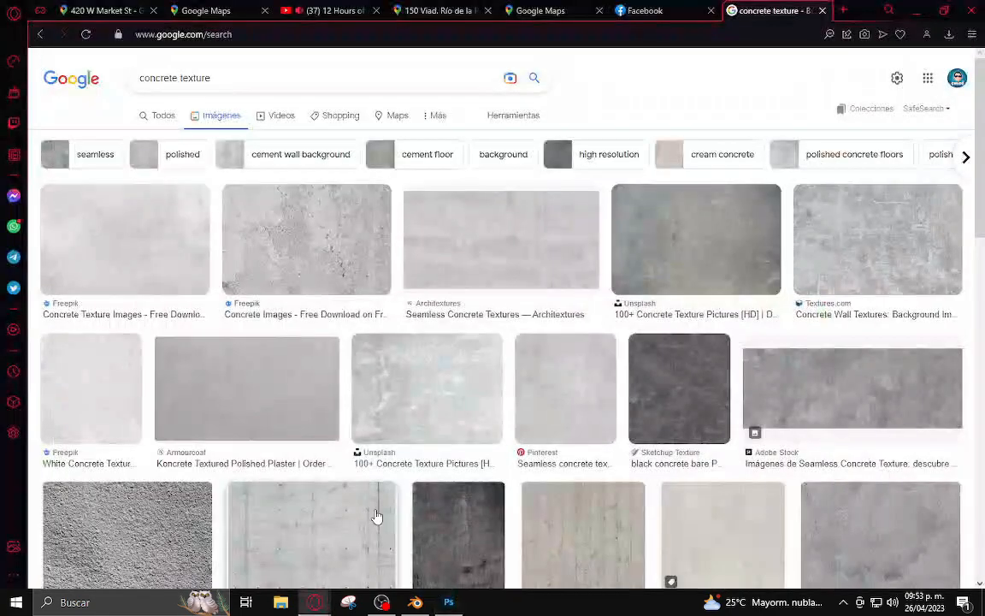
left_click(441, 10)
left_click_drag(747, 7, 552, 7)
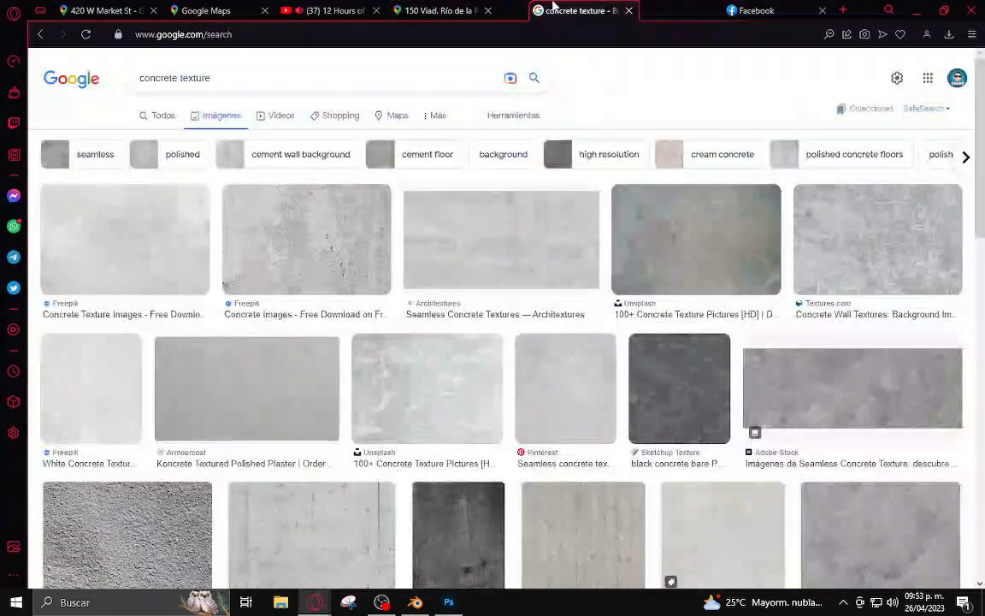
left_click(444, 10)
left_click(537, 8)
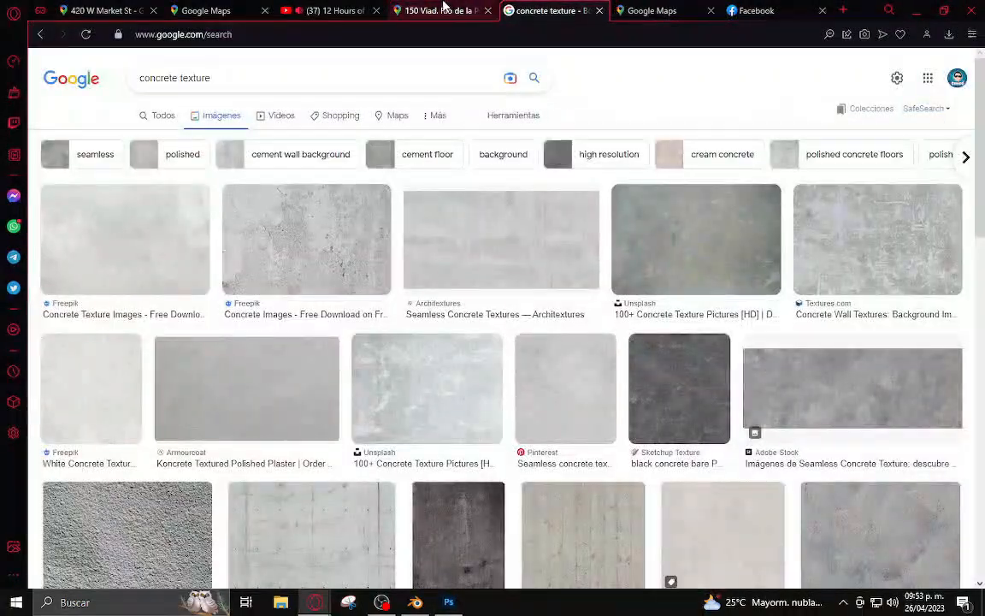
Examine the Street View concrete facade up close and look through the concrete texture results for a match
left_click(444, 11)
scroll(376, 195, "up", 2)
scroll(376, 195, "up", 2)
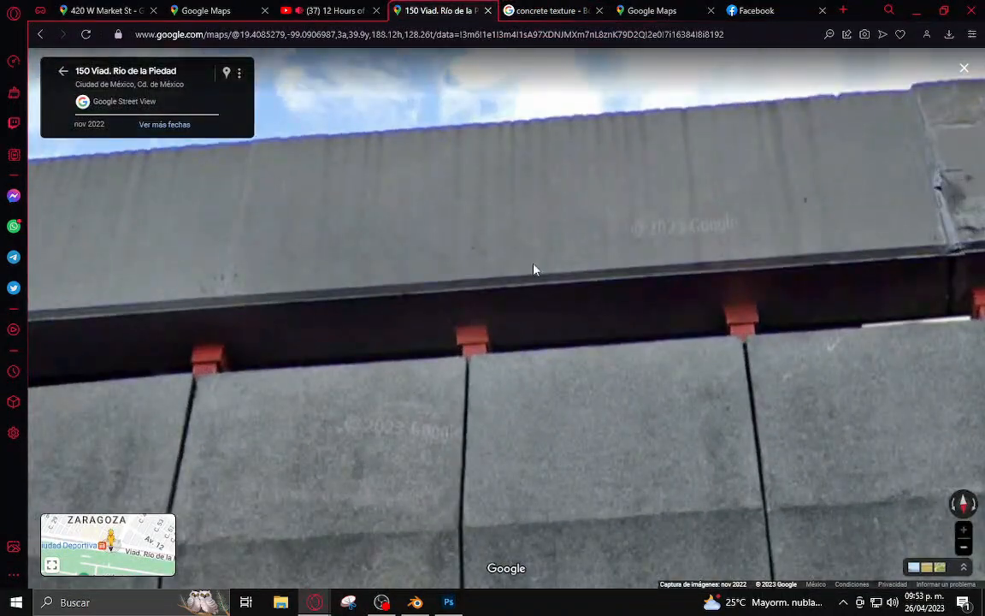
left_click_drag(720, 308, 455, 295)
left_click(544, 11)
scroll(587, 367, "down", 3)
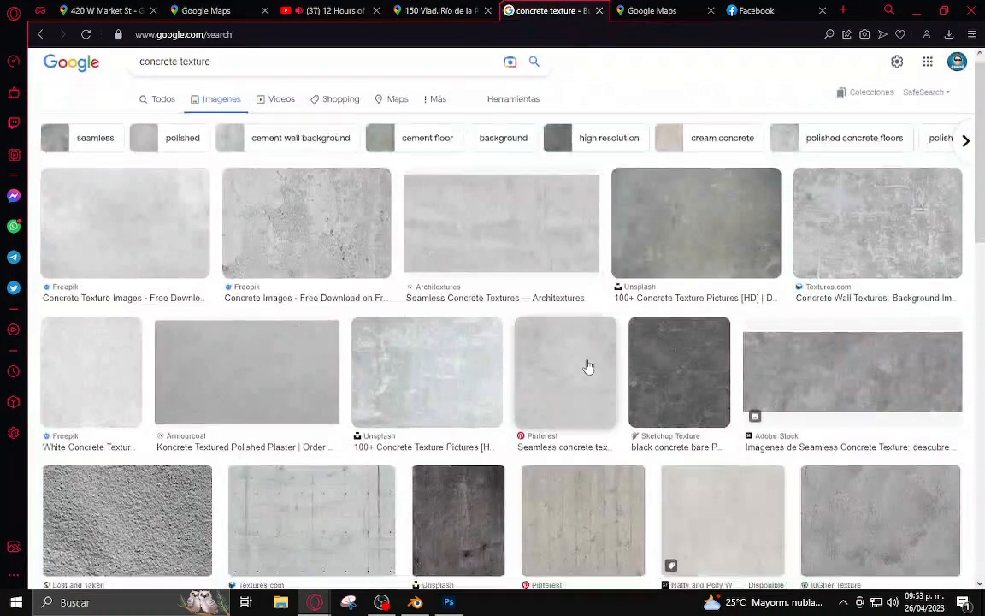
scroll(491, 372, "down", 1)
scroll(485, 359, "down", 2)
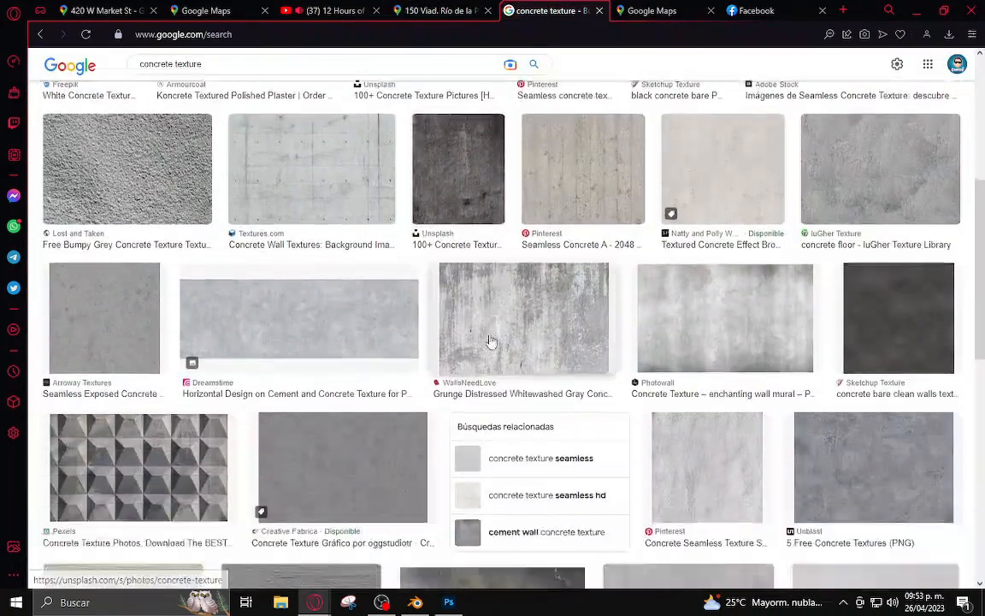
Open the preview of the Photowall "Concrete Texture – enchanting wall mural" result and compare it with the Street View facade
left_click(700, 275)
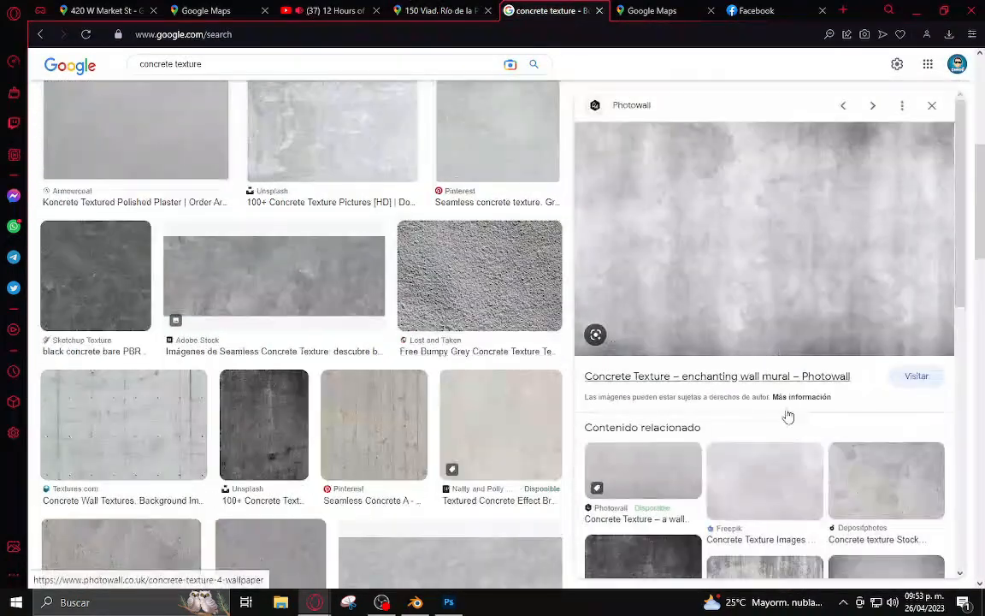
left_click(438, 10)
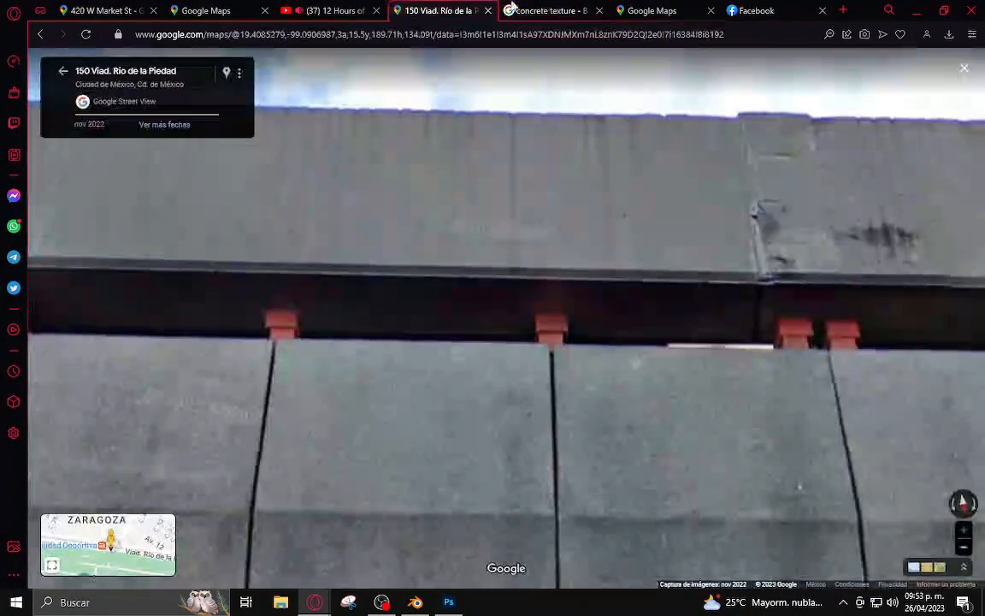
left_click(554, 10)
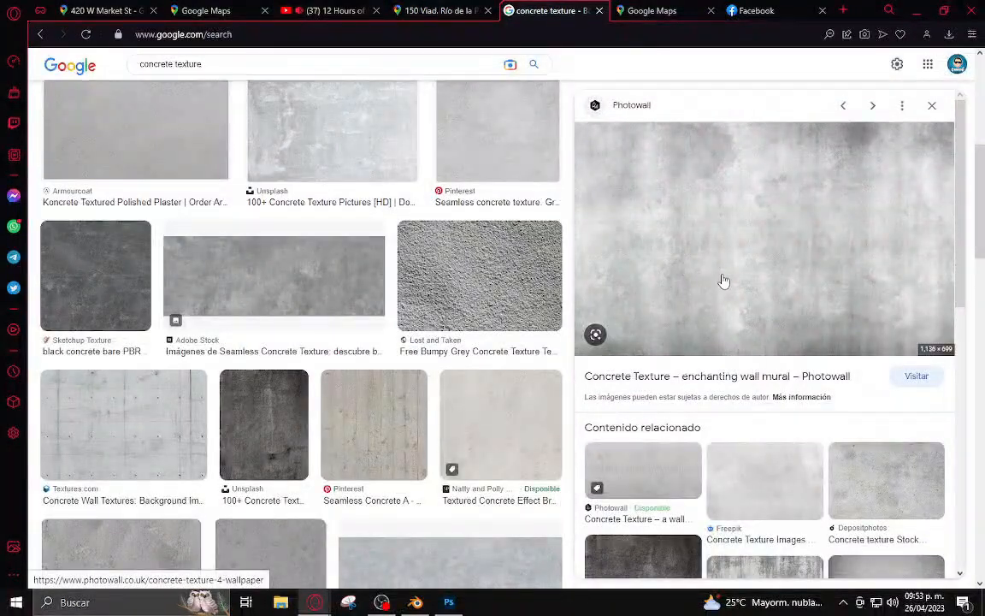
scroll(722, 281, "down", 6)
scroll(766, 314, "up", 3)
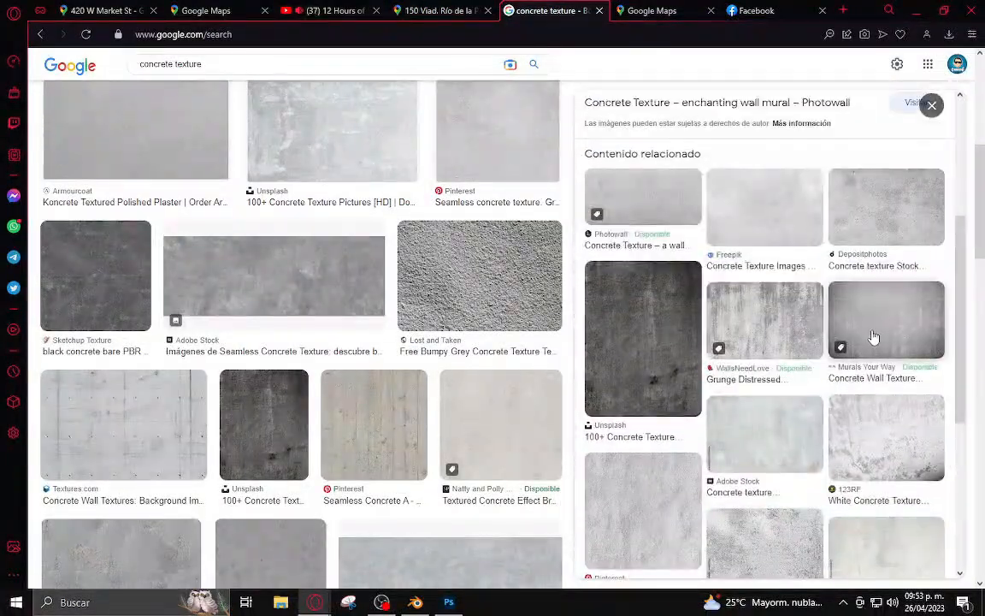
scroll(868, 334, "up", 4)
left_click(759, 234)
left_click(519, 7)
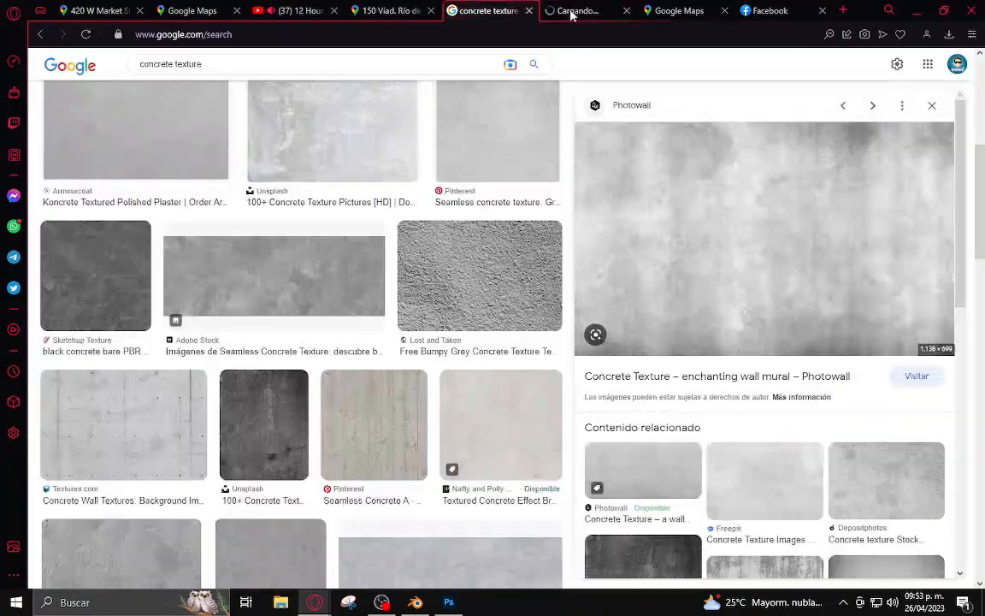
left_click(577, 10)
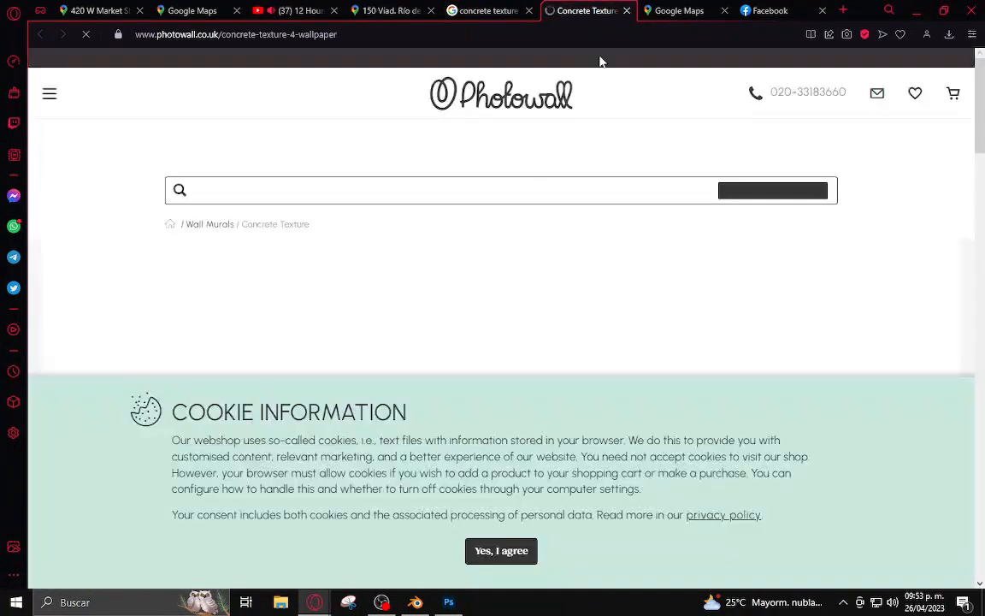
scroll(628, 338, "down", 5)
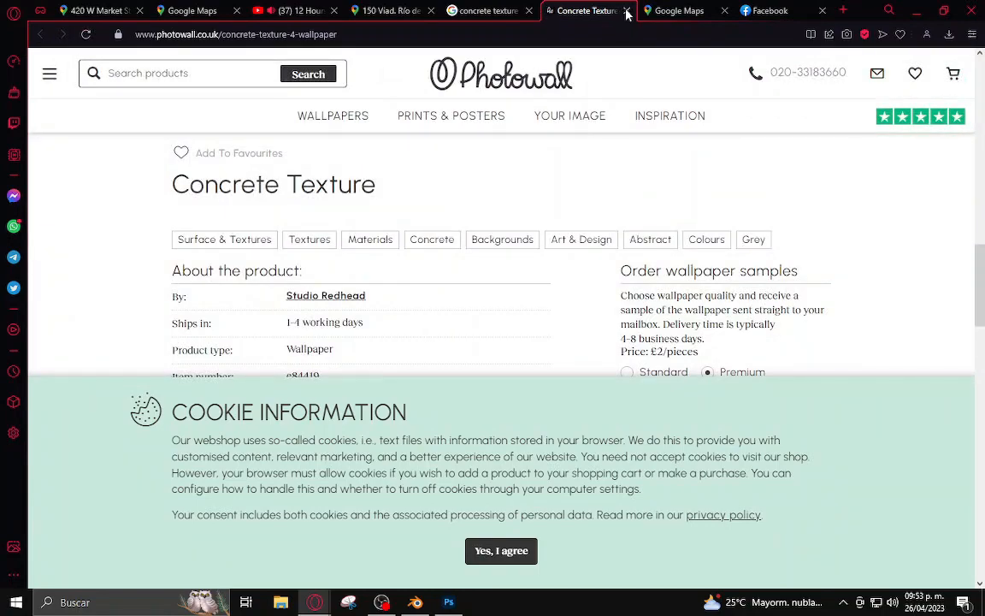
left_click(627, 12)
Open the previewed Photowall concrete image at full size in its own browser tab
right_click(701, 258)
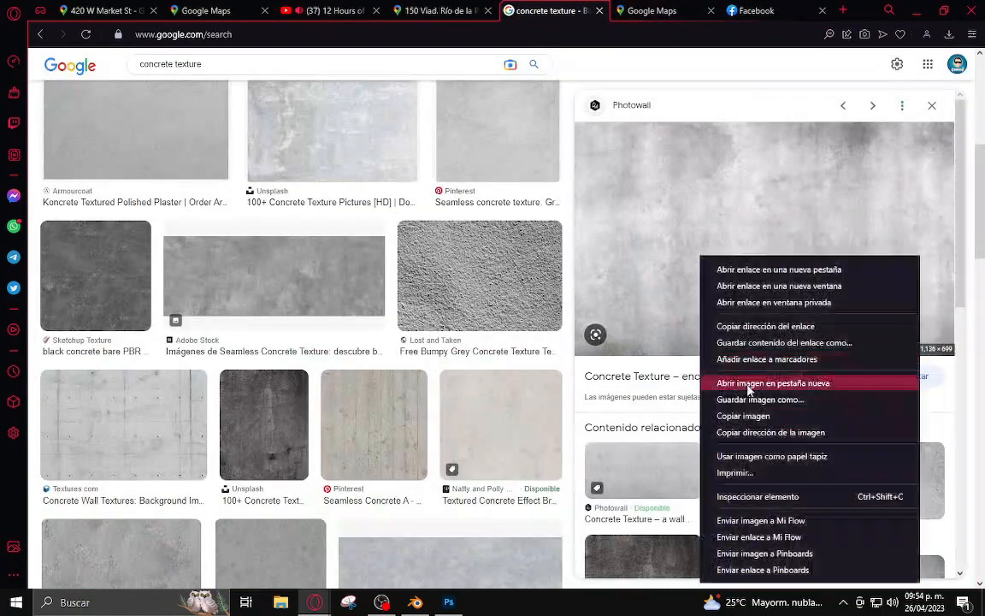
left_click(753, 378)
left_click(621, 9)
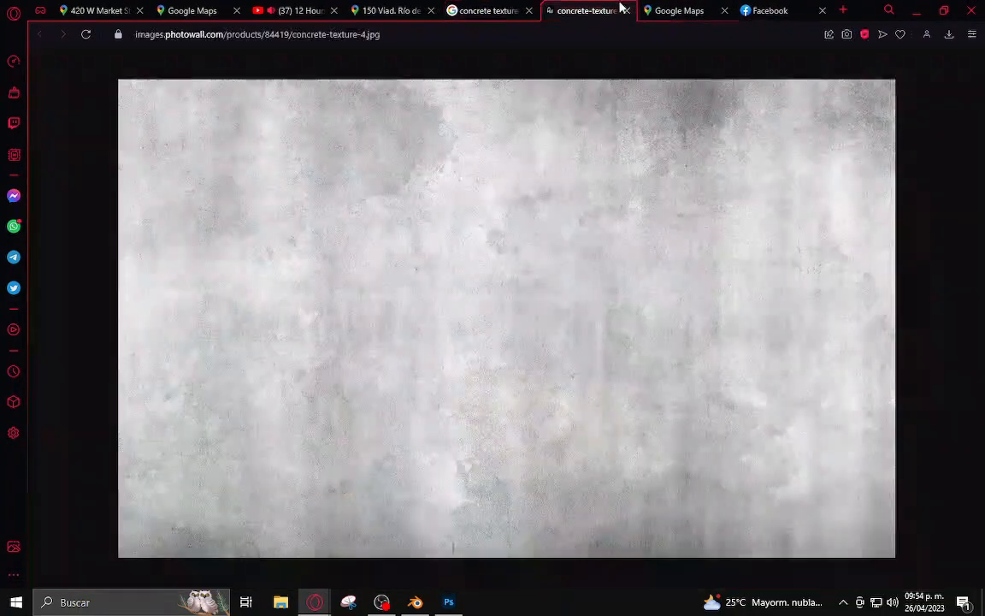
right_click(404, 223)
left_click(488, 263)
left_click(448, 602)
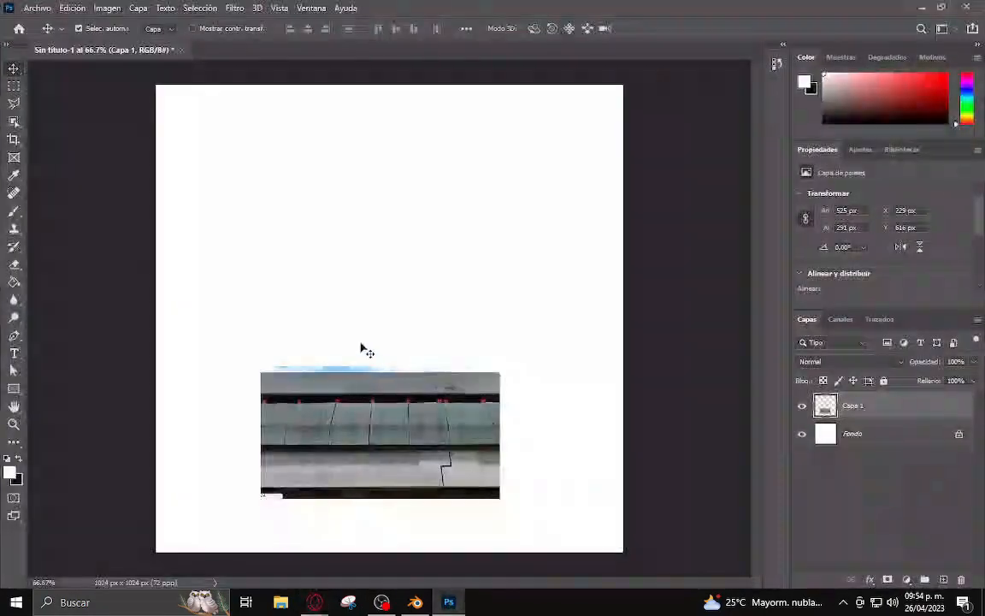
key("ctrl+v")
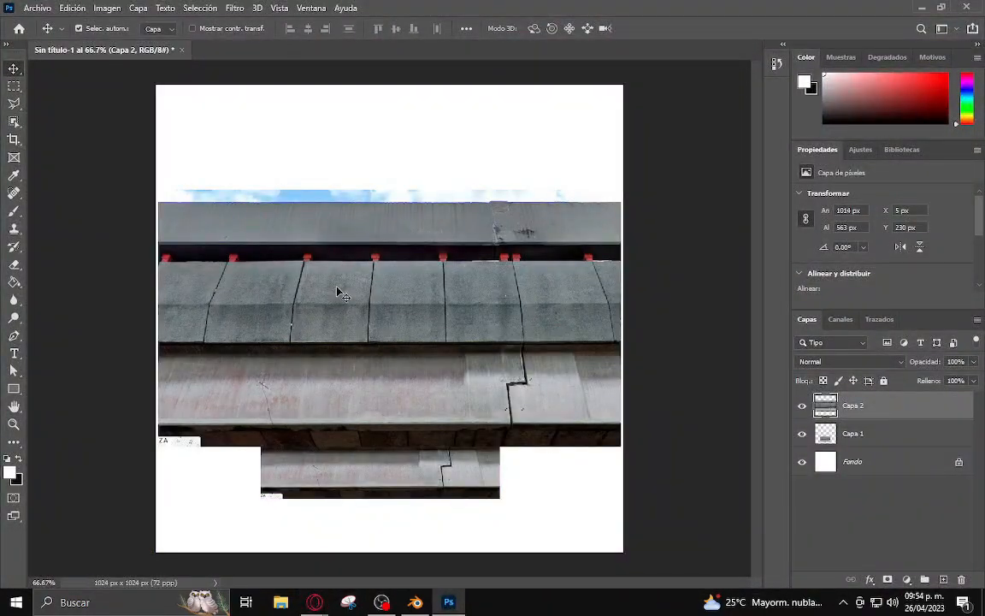
key("ctrl+z")
key("alt+Tab")
Copy the full-size Photowall concrete image and paste it into the Photoshop document as a new layer
right_click(503, 299)
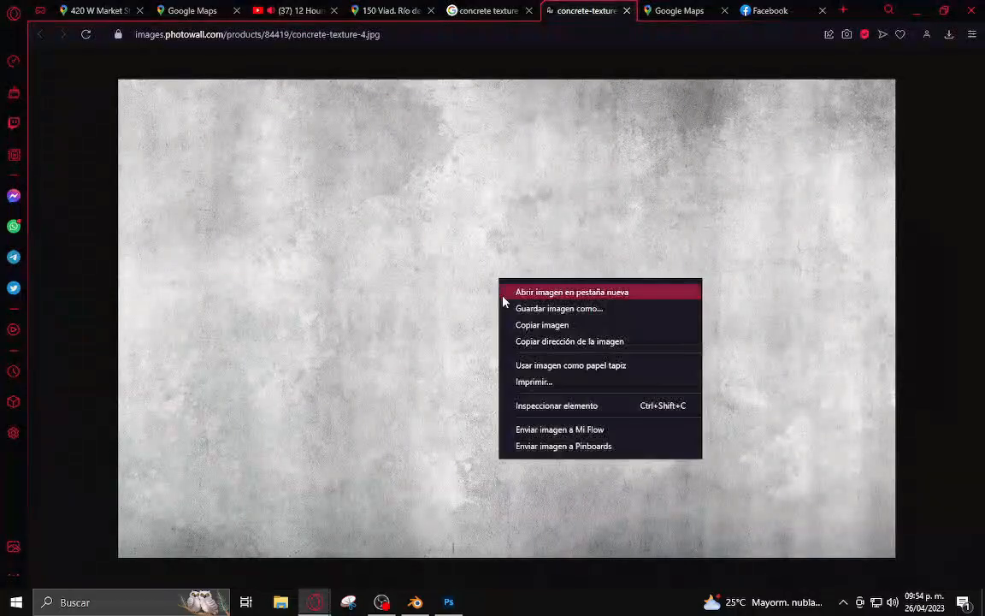
left_click(528, 326)
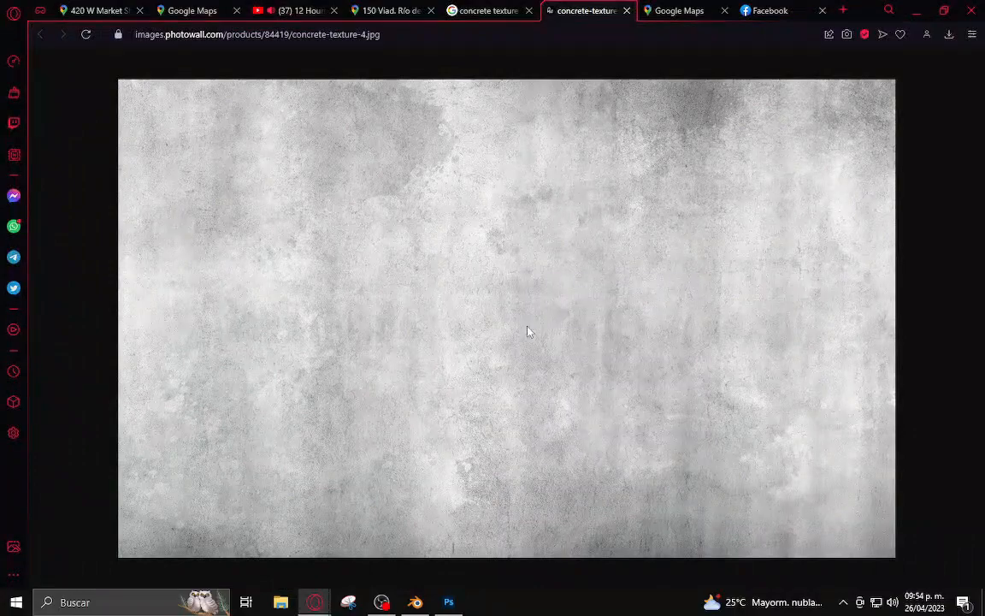
left_click(451, 604)
key("ctrl+v")
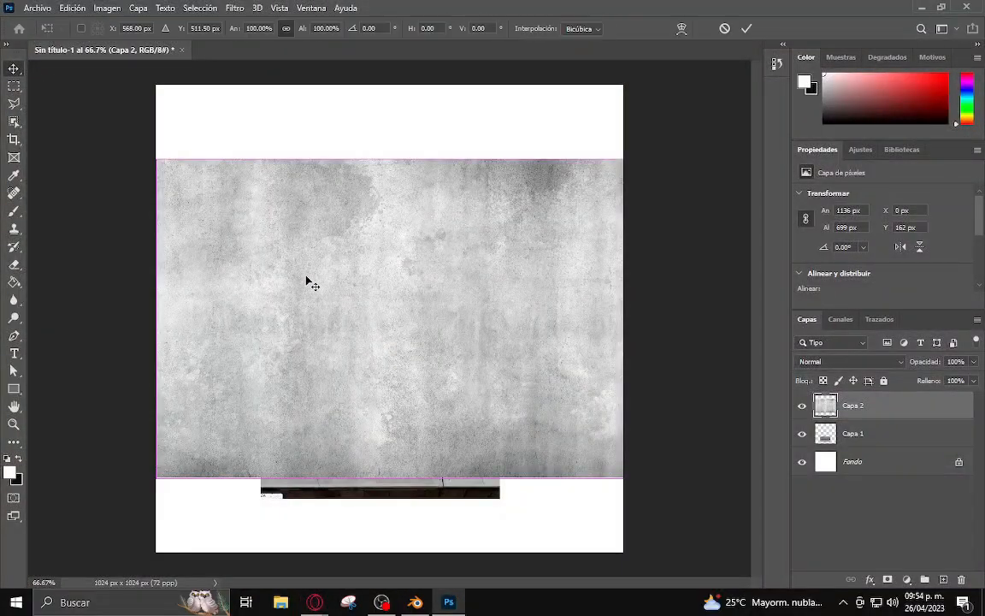
Scale the pasted concrete down to about 583 × 359 px and place it in the upper-left corner of the canvas
key("ctrl+t")
left_click_drag(170, 181, 423, 336)
left_click_drag(473, 385, 219, 160)
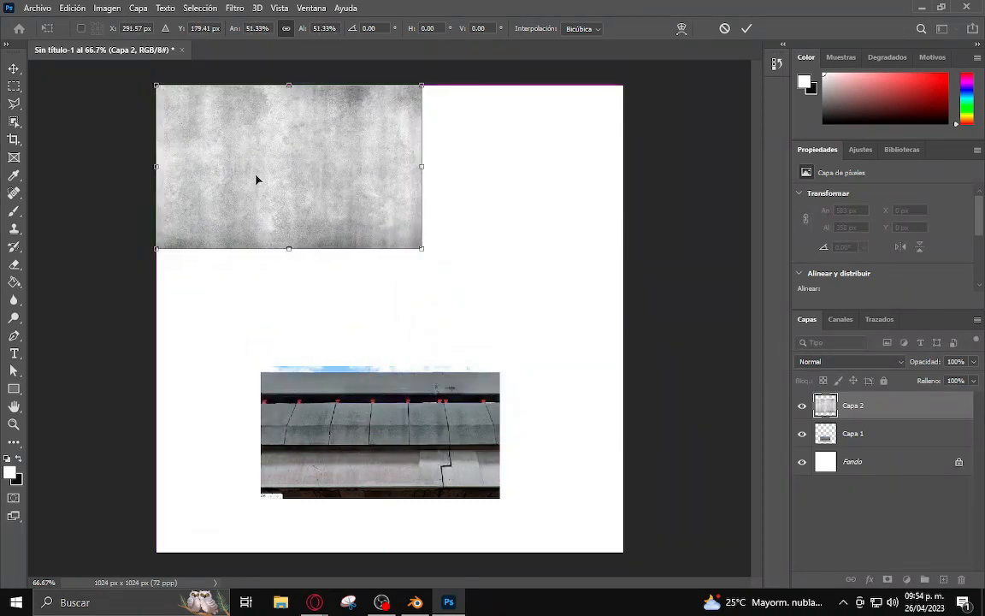
key("Return")
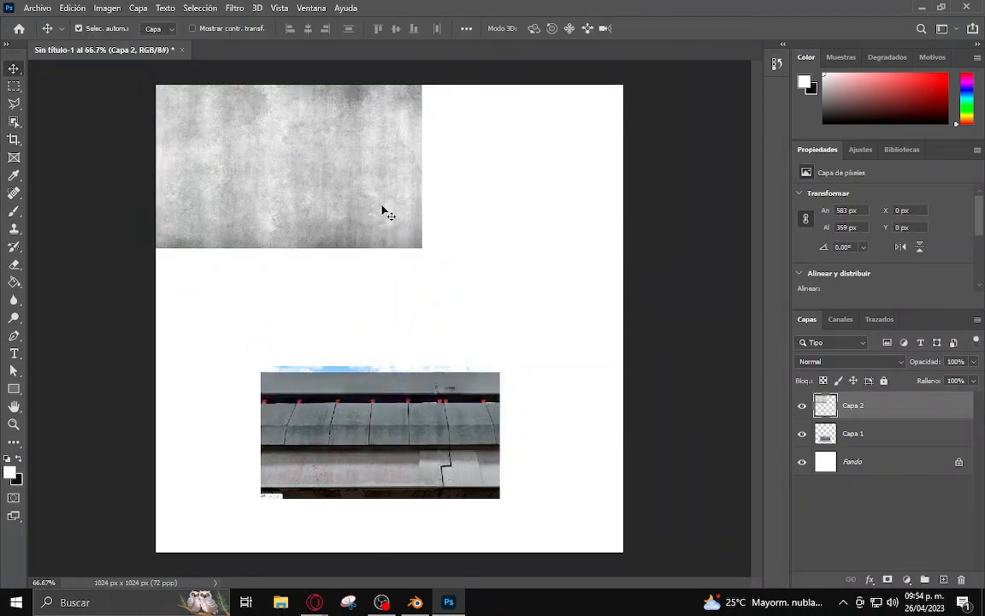
Add a Color Overlay effect to the concrete layer and set its colour to dark grey 525252
double_click(951, 396)
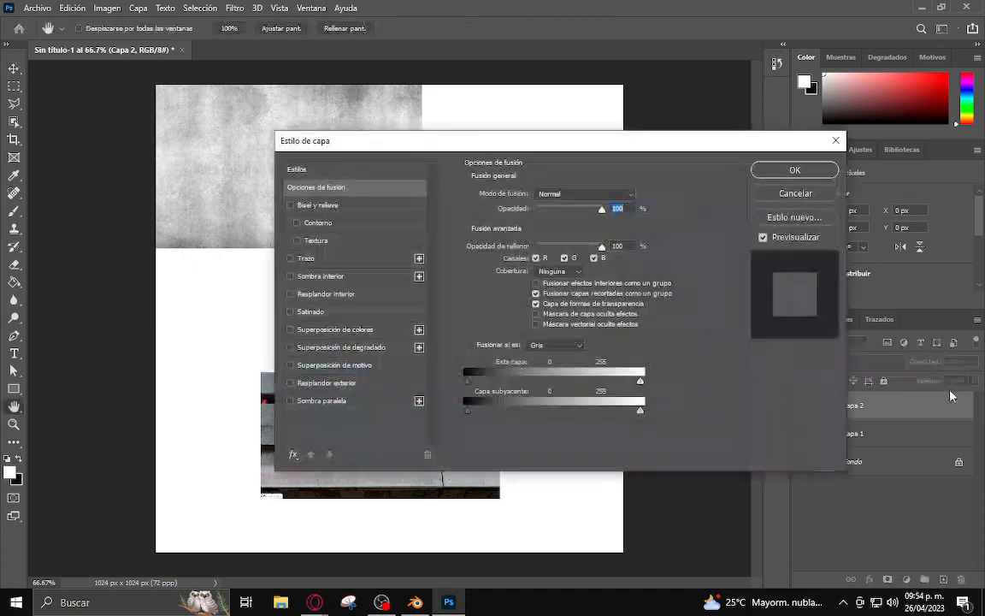
left_click_drag(444, 146, 576, 223)
left_click(444, 410)
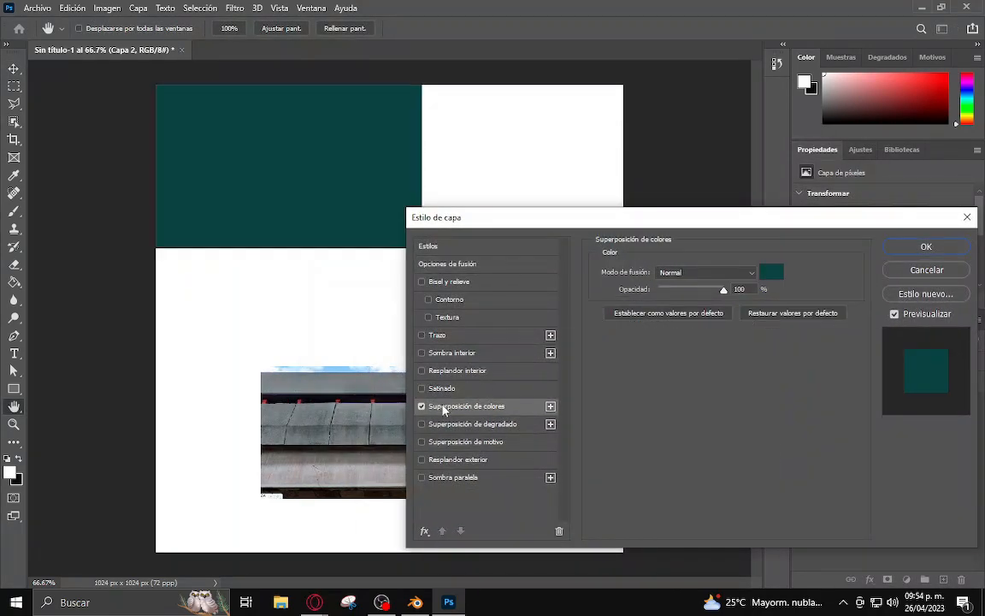
left_click(694, 273)
left_click(691, 288)
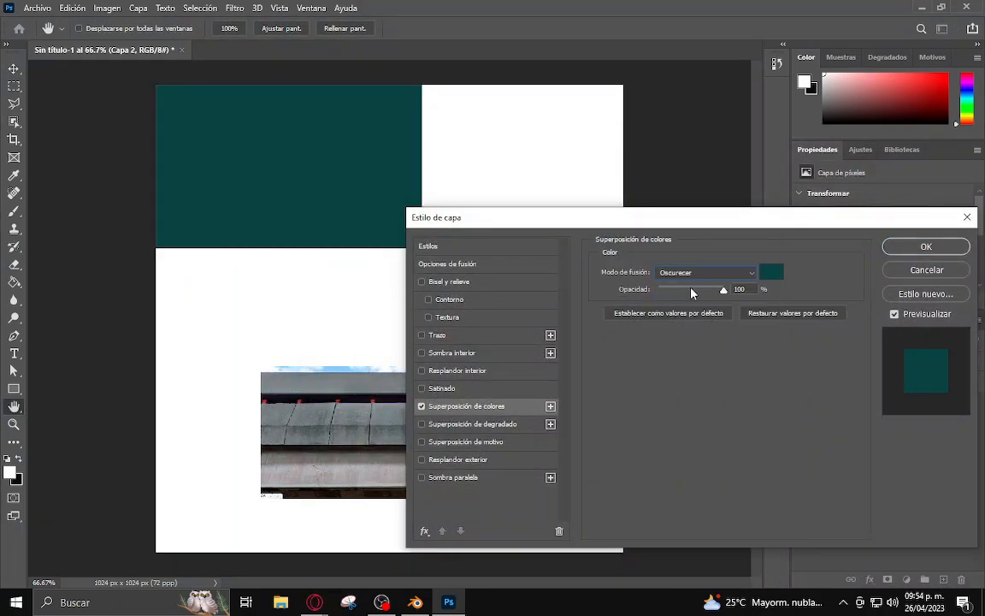
left_click(771, 272)
left_click_drag(402, 368, 269, 393)
left_click(576, 272)
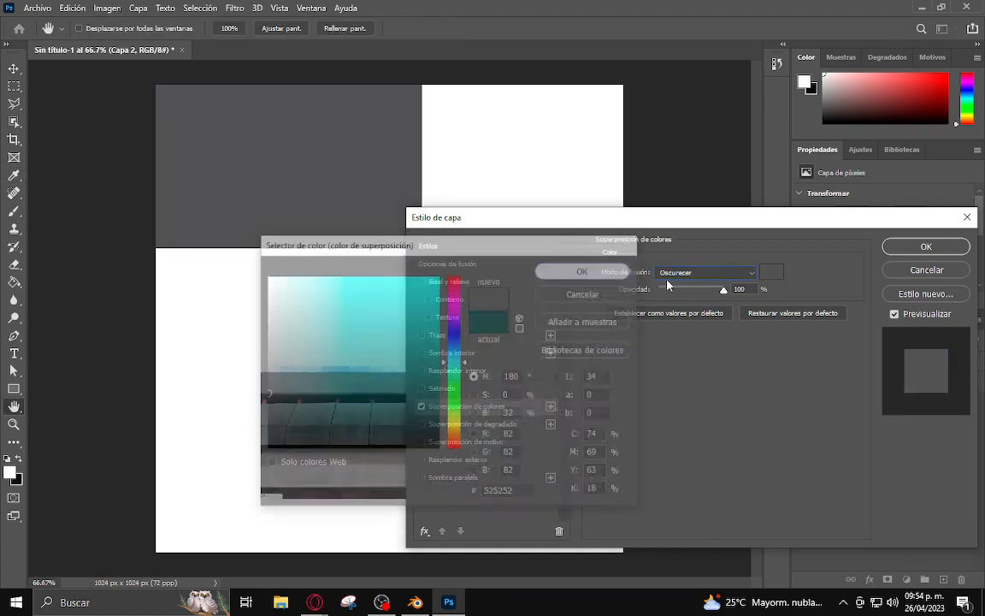
Set the overlay's blend mode to Multiply (Multiplicar) with about 63% opacity and apply the layer style
left_click(702, 274)
left_click(700, 274)
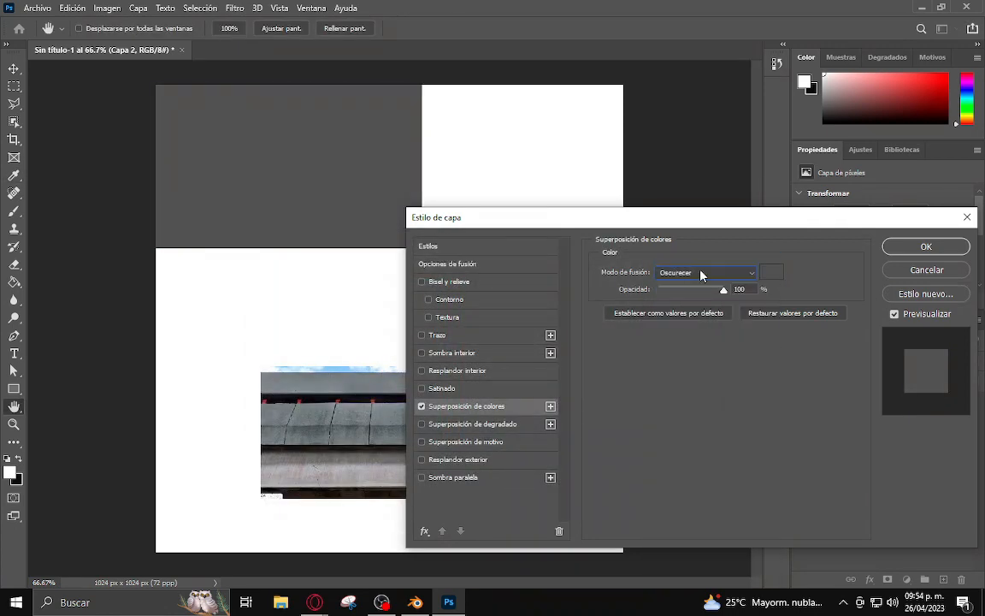
scroll(700, 273, "down", 1)
left_click_drag(687, 292, 700, 291)
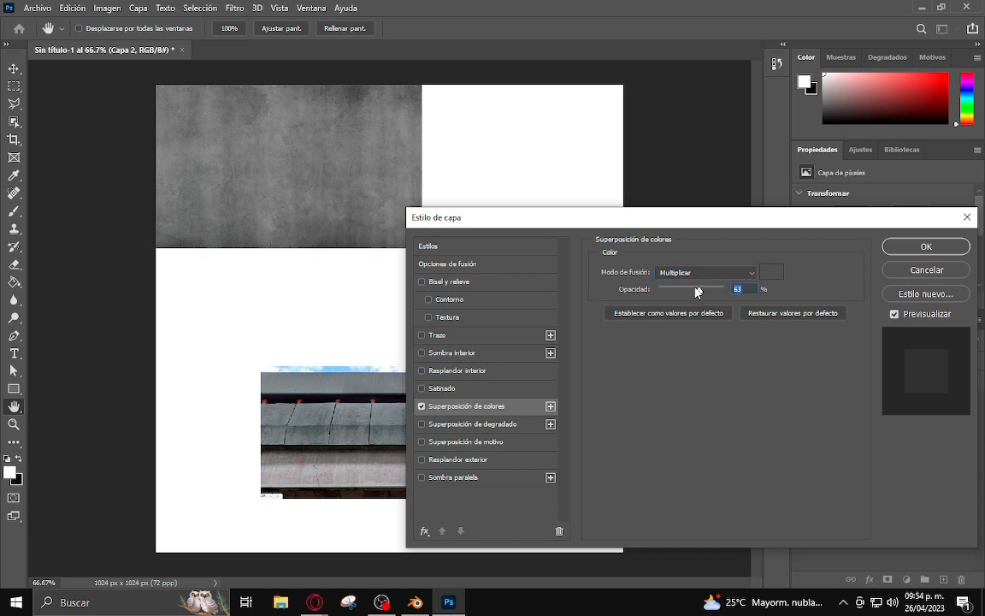
left_click(925, 246)
Lower the concrete layer to Y 168 px and place a duplicate of it alongside at X 512 px
key("v")
left_click_drag(357, 184, 556, 216)
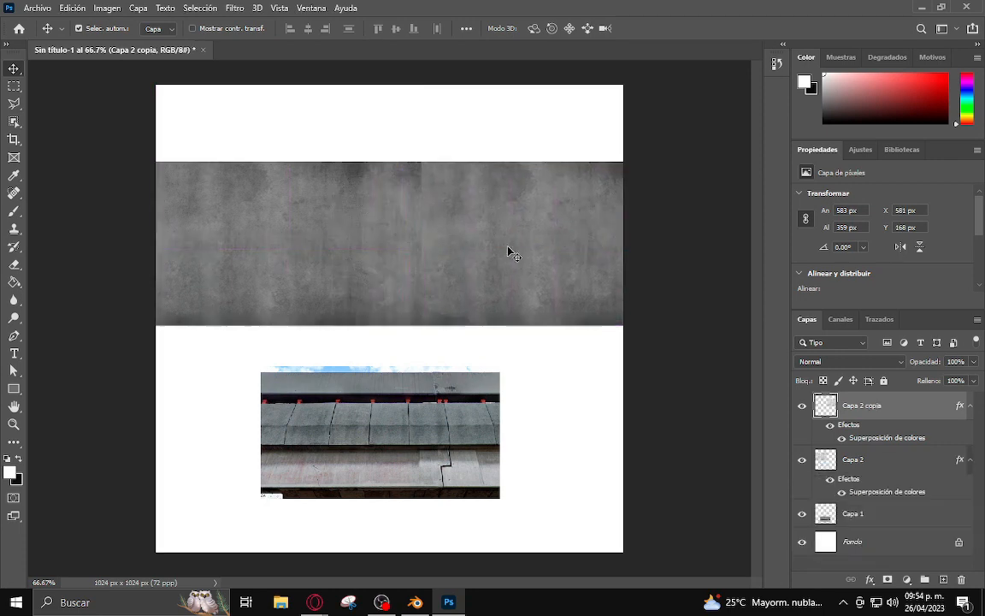
left_click_drag(499, 253, 462, 251)
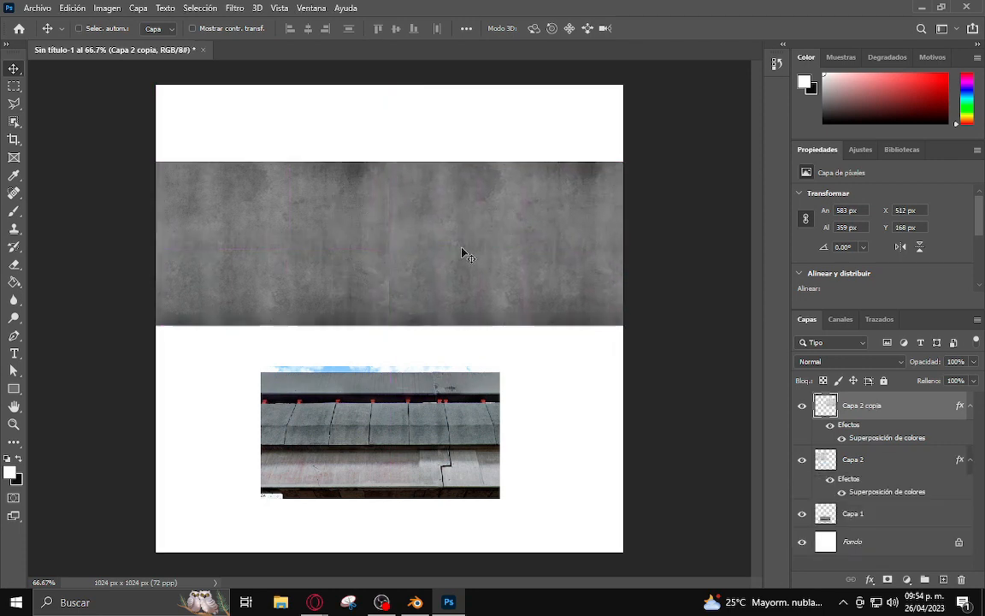
Flip the duplicate concrete layer horizontally so that it mirrors the original
key("ctrl+t")
right_click(460, 231)
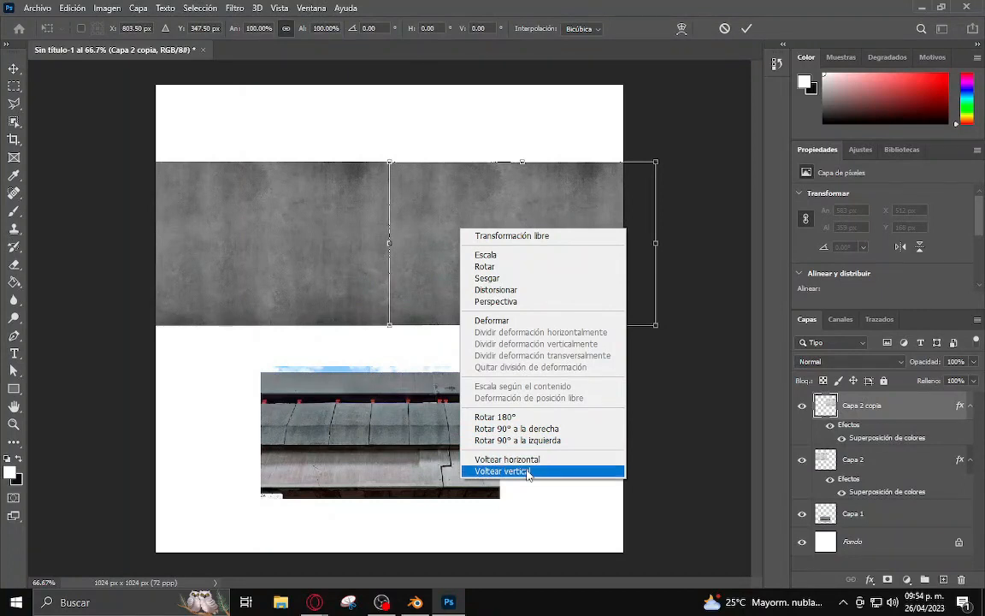
left_click(513, 460)
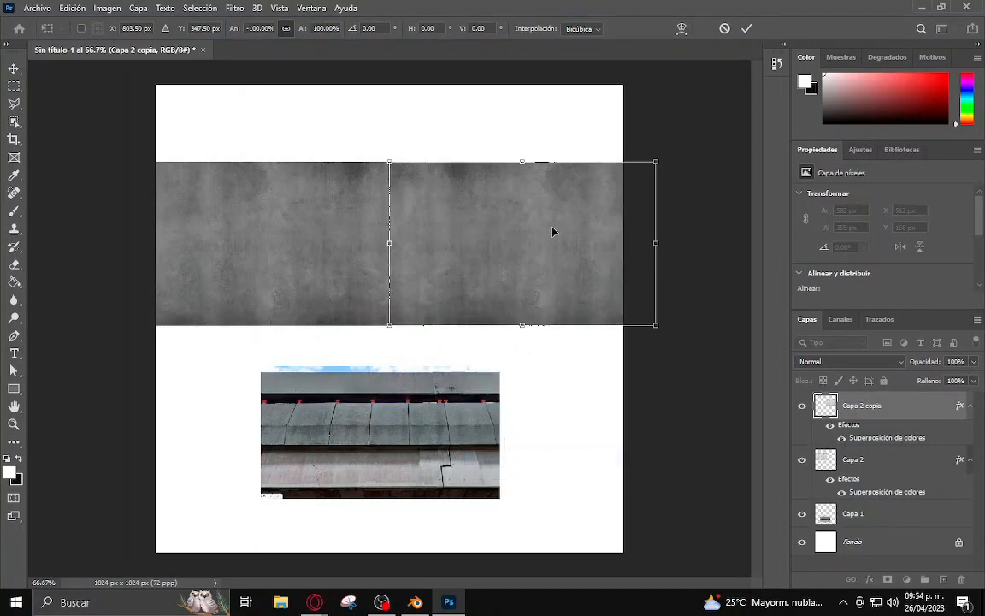
key("Return")
Shift the mirrored concrete copy sideways to about X 564 px so its edge blends with the original
left_click_drag(543, 235, 575, 236)
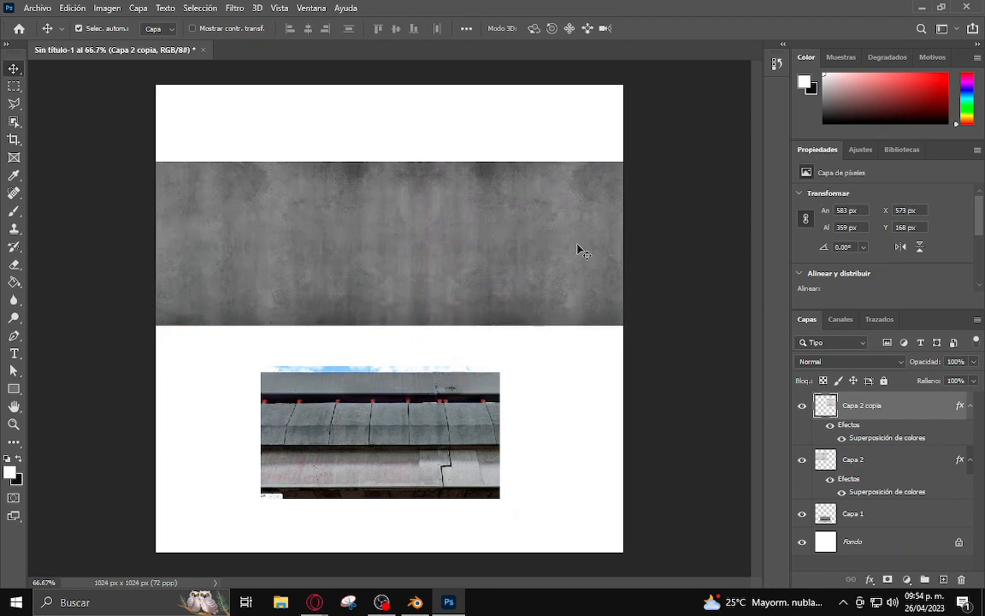
key("Left")
key("Left")
key("Left")
key("Left")
key("Left")
key("Left")
key("Left")
key("Left")
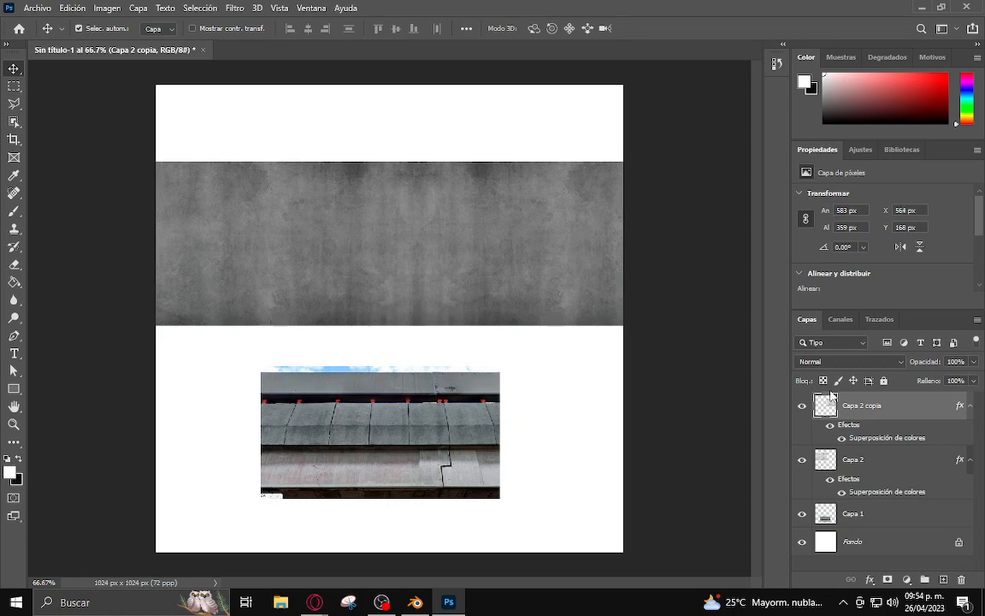
Merge the original and mirrored concrete layers into one layer
left_click(878, 456, "shift")
right_click(872, 457)
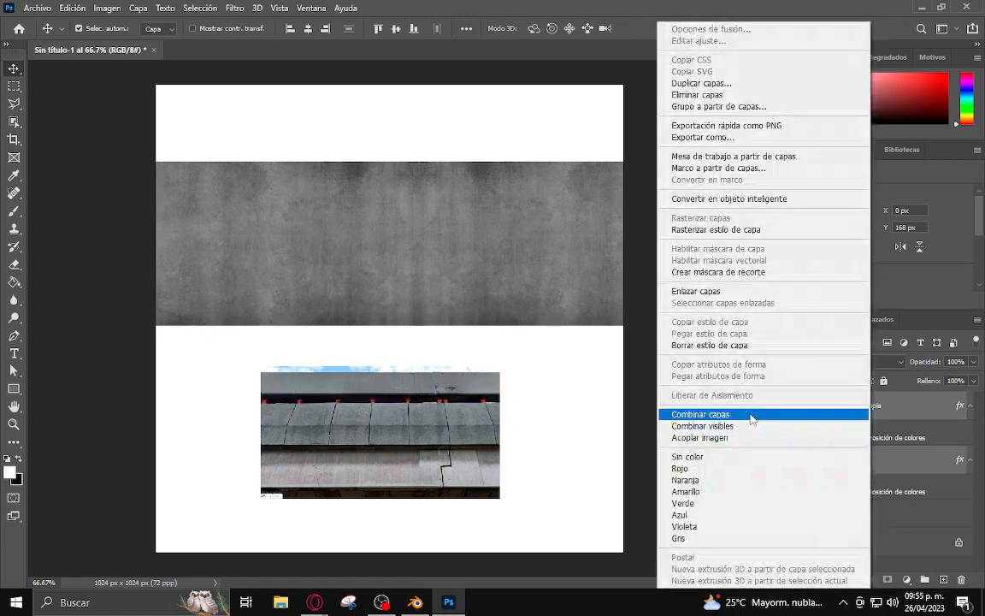
left_click(754, 417)
Delete the merged concrete below about Y 373 px and move the remaining strip down to Y 190 px
left_click(13, 88)
left_click_drag(147, 345, 654, 255)
key("Delete")
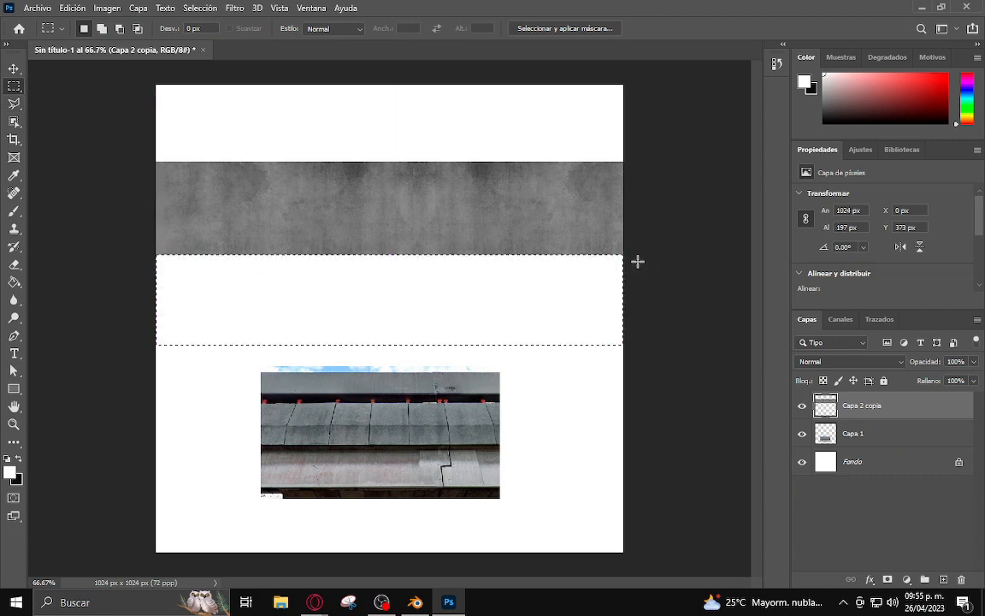
left_click(14, 69)
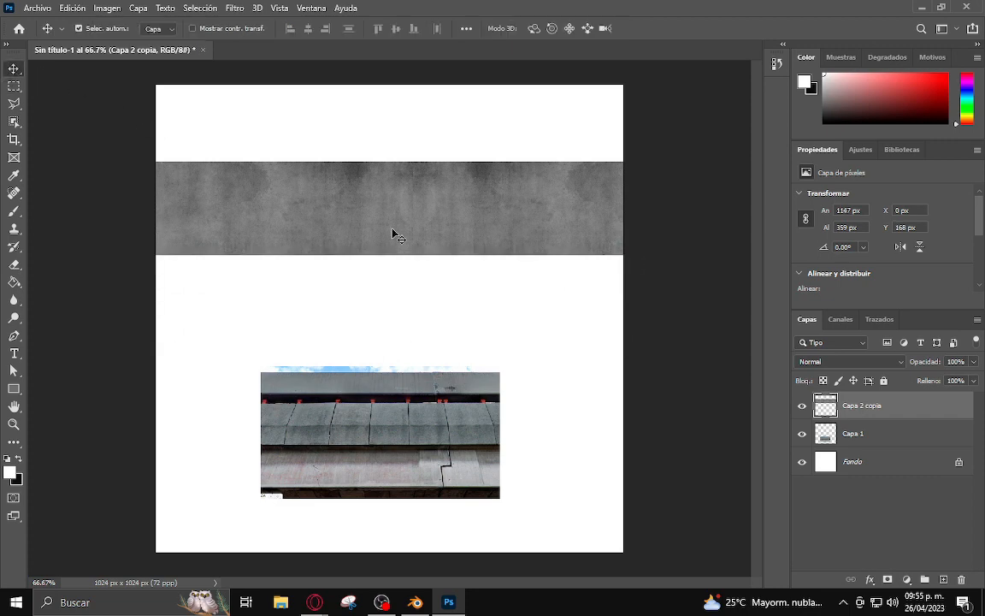
left_click_drag(393, 233, 394, 245)
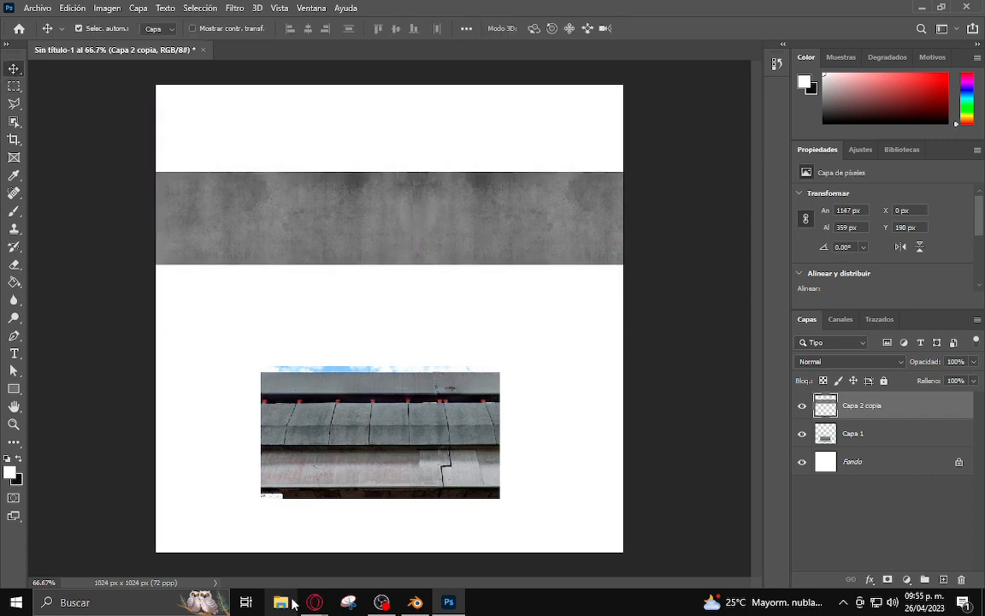
Open the CONCRETO folder inside TEXTURAS on the Drive folder in File Explorer
key("super+e")
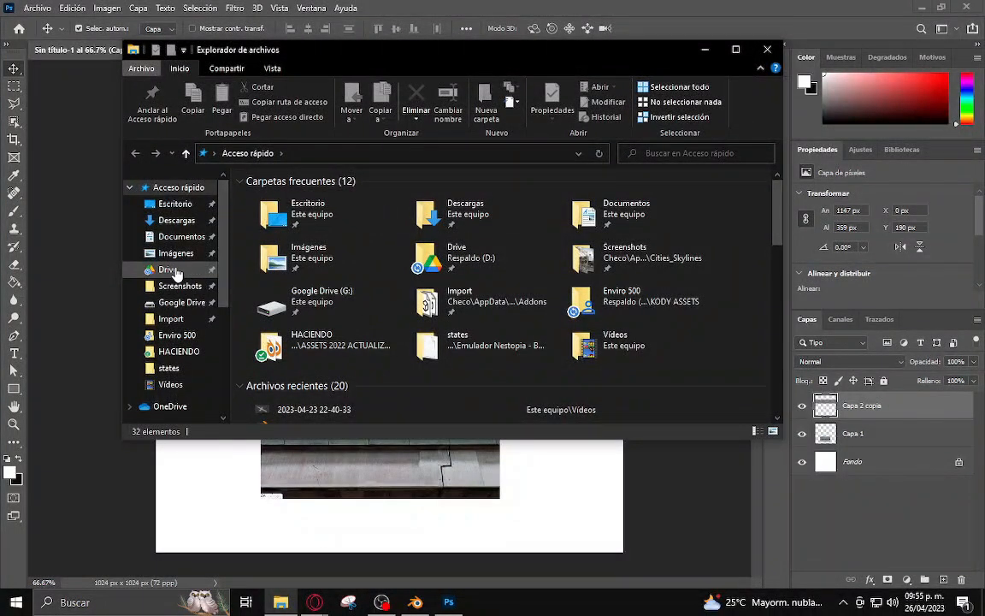
left_click(168, 270)
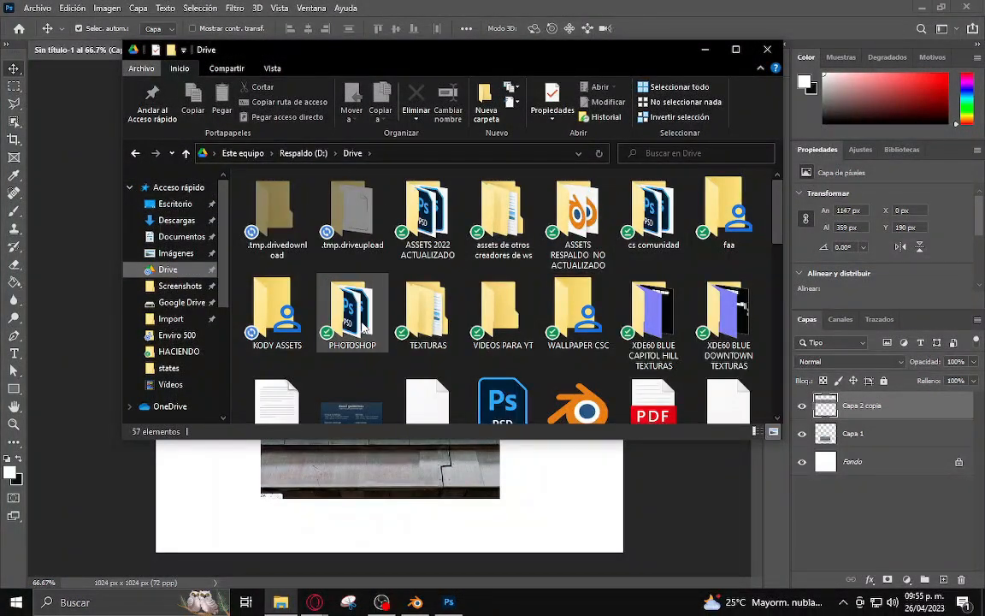
left_click(441, 330)
double_click(441, 330)
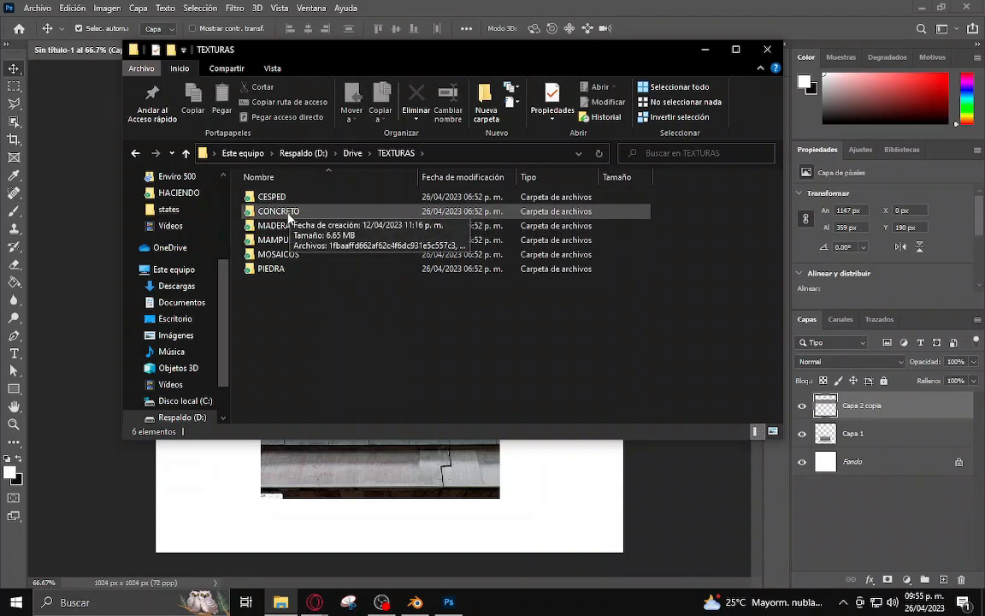
double_click(285, 210)
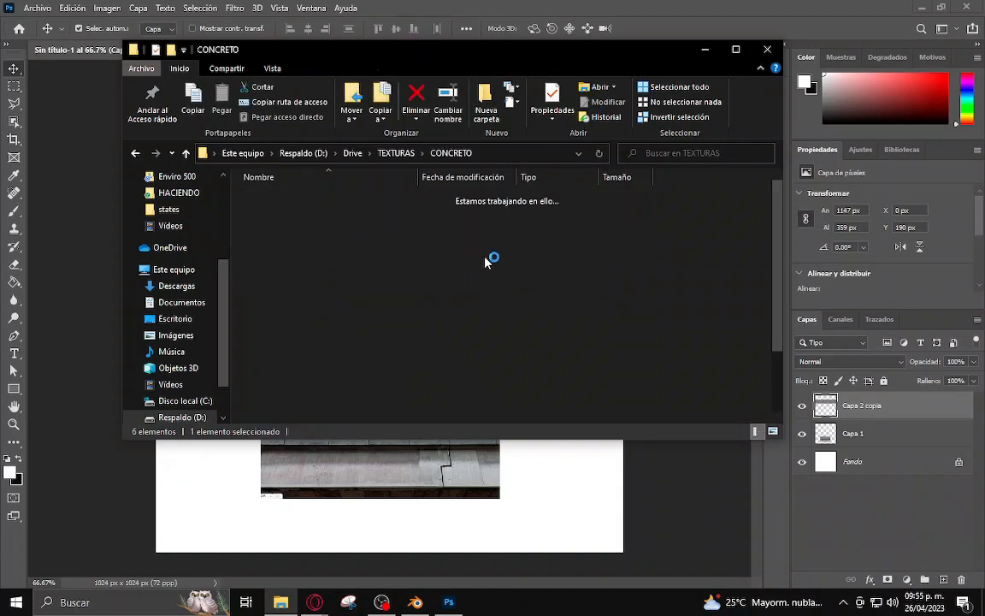
left_click(527, 5)
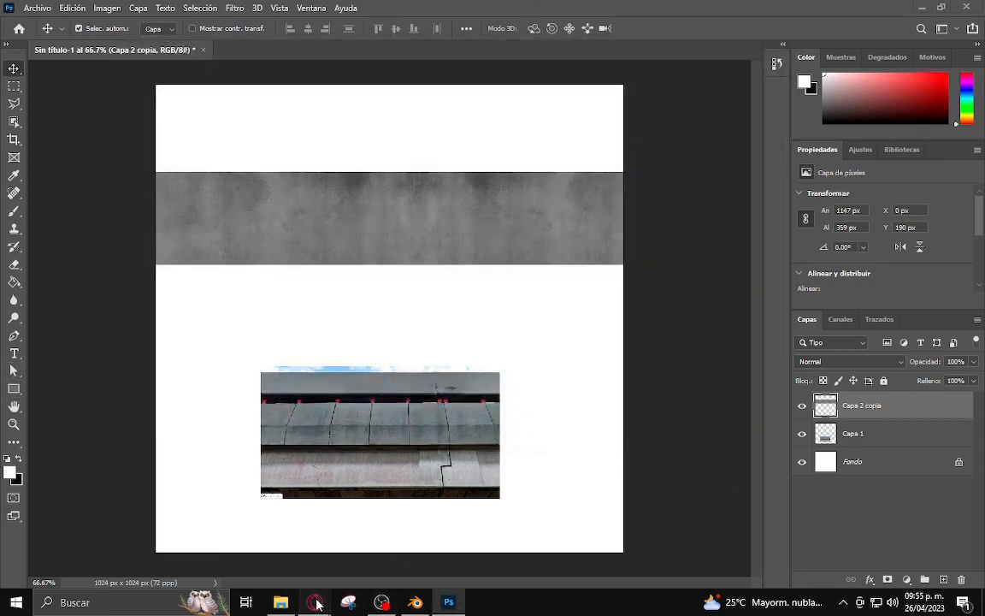
Switch to the browser and preview the Armourcoat and Architextures images among the concrete texture results
left_click(265, 551)
left_click(485, 10)
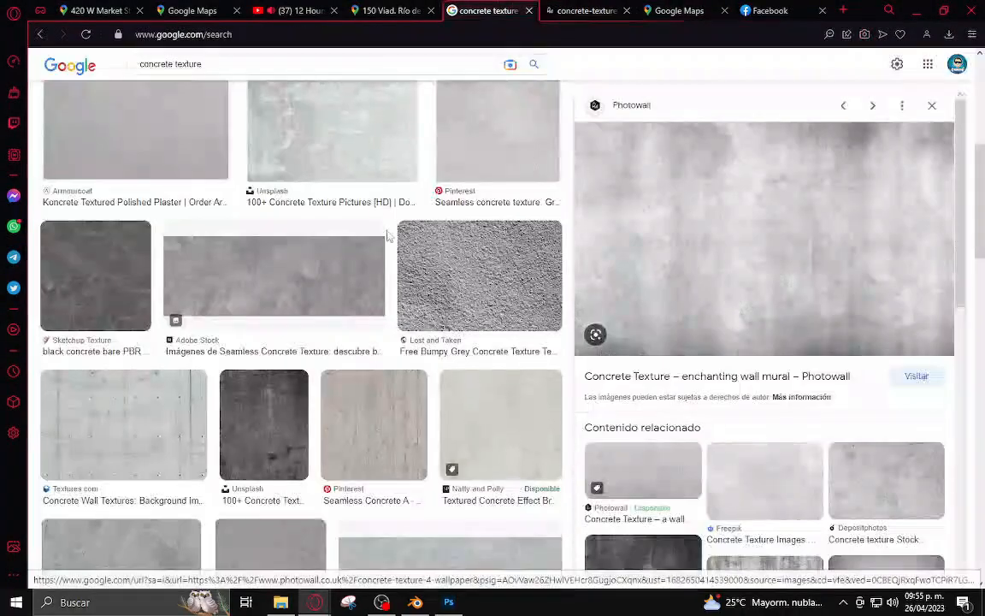
scroll(386, 375, "up", 5)
scroll(409, 357, "up", 1)
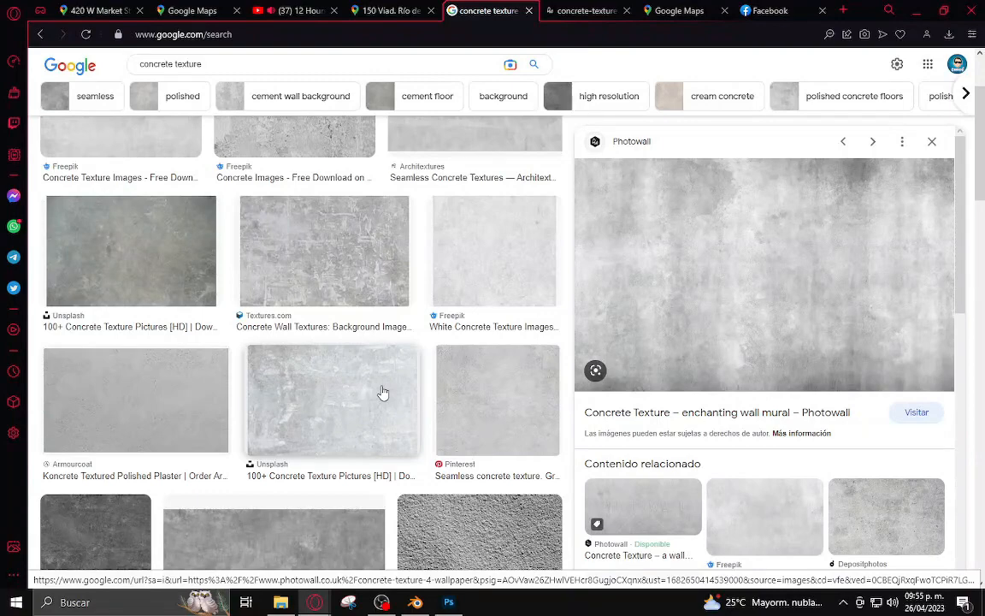
left_click(161, 389)
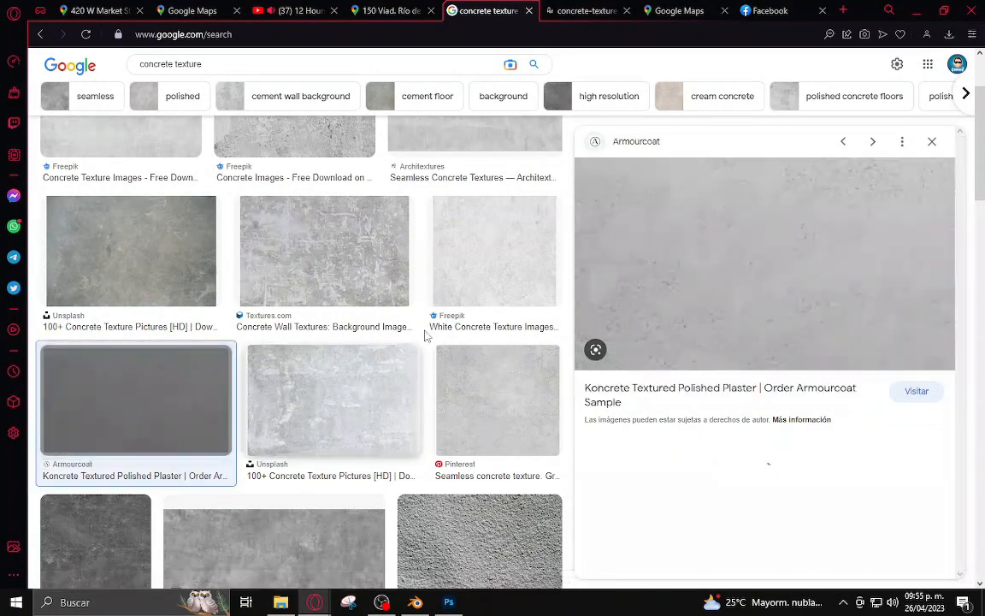
scroll(358, 308, "up", 2)
left_click(475, 259)
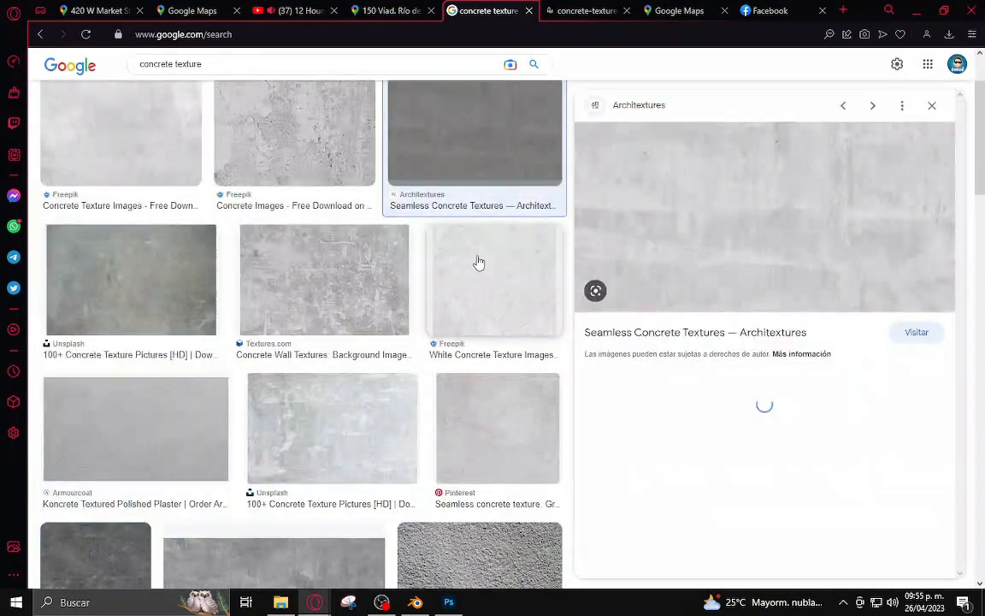
Place the concrete-834490_960_720 image from the CONCRETO folder into the Photoshop document at its original size
left_click(280, 602)
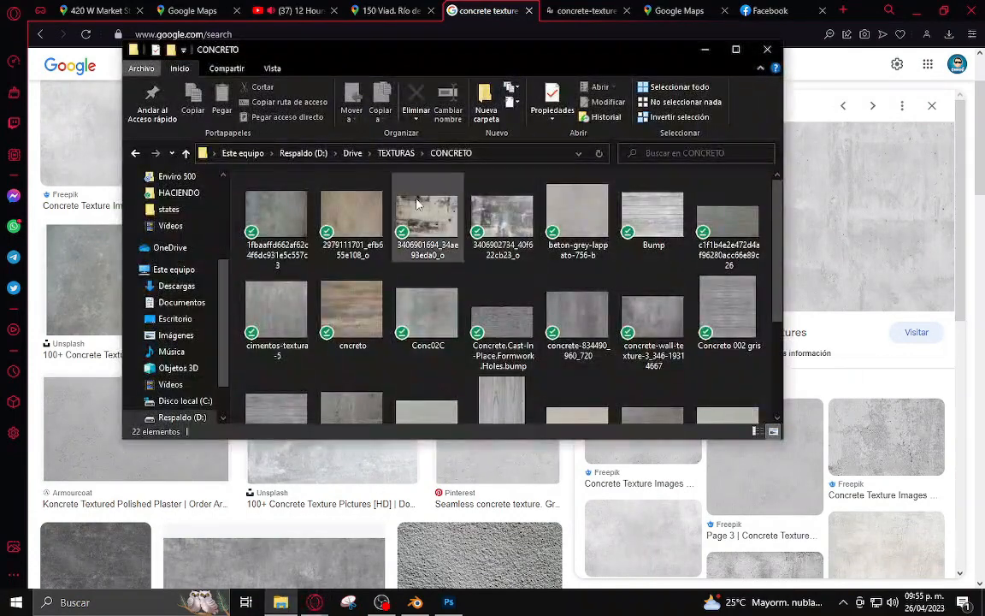
scroll(473, 281, "up", 2, "ctrl")
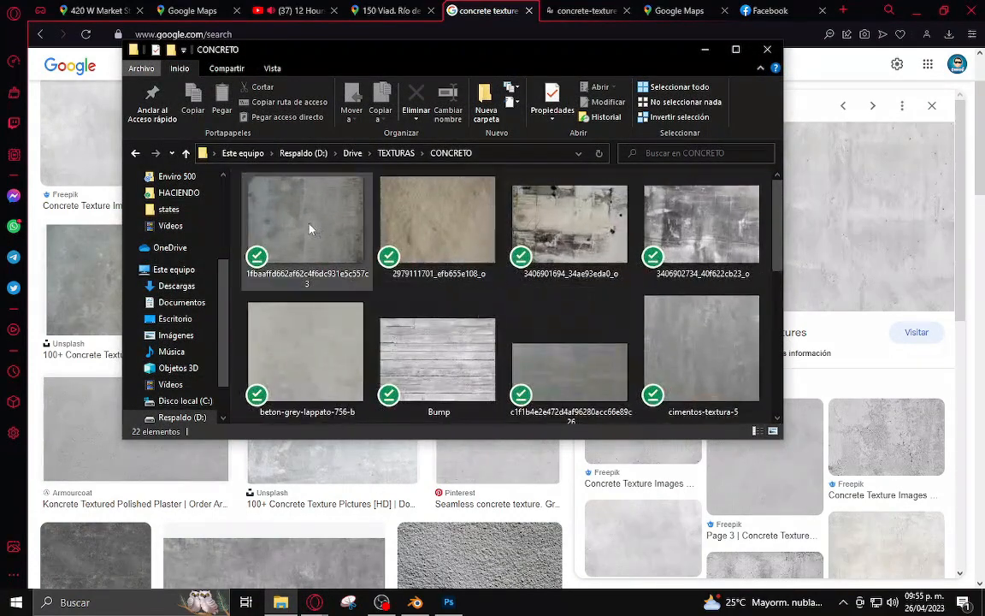
left_click(278, 200)
scroll(641, 265, "down", 3)
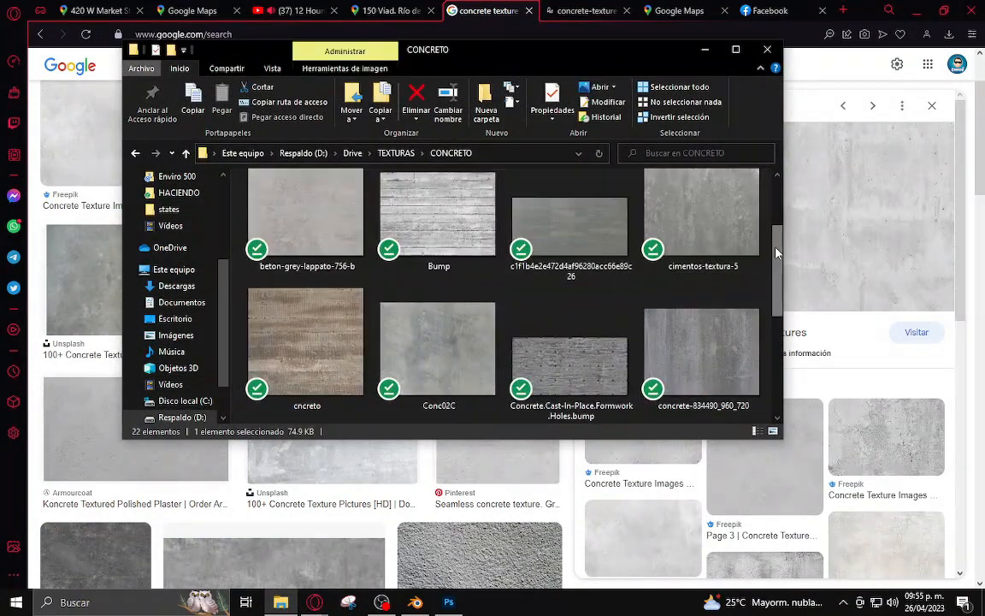
left_click_drag(776, 272, 778, 297)
left_click(711, 243)
left_click(448, 601)
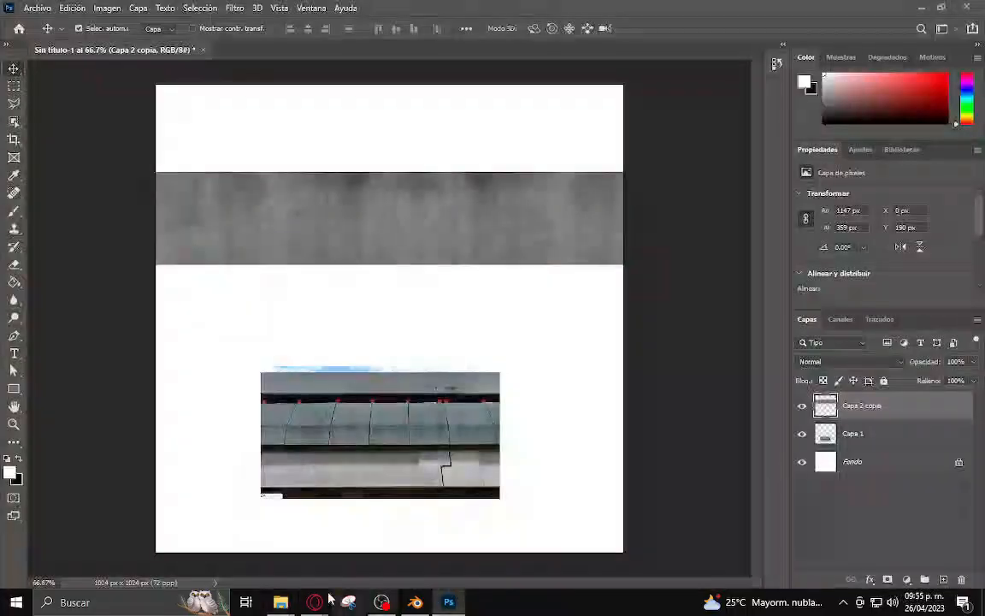
left_click(281, 601)
left_click_drag(232, 502, 286, 460)
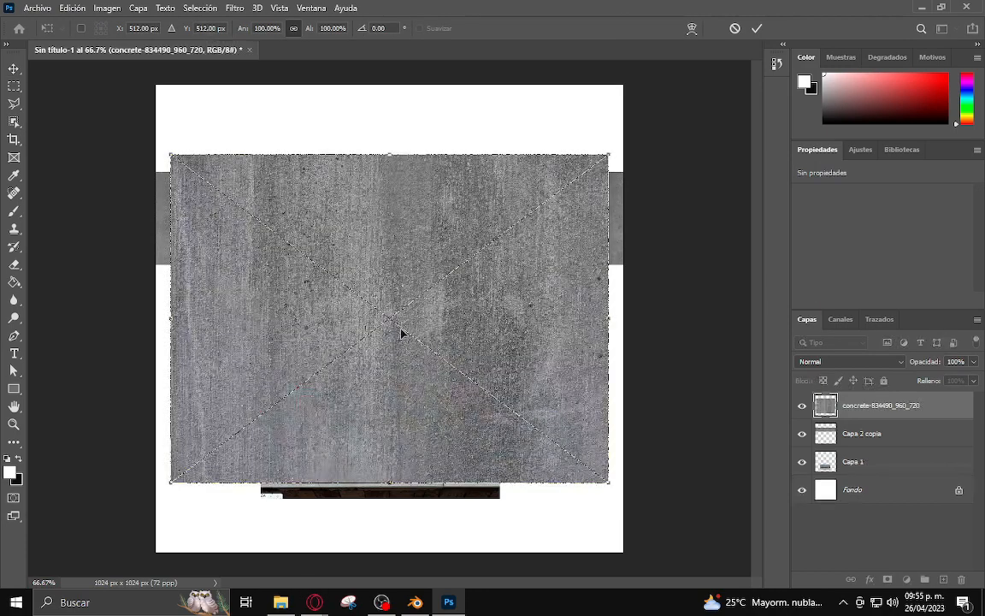
left_click(757, 28)
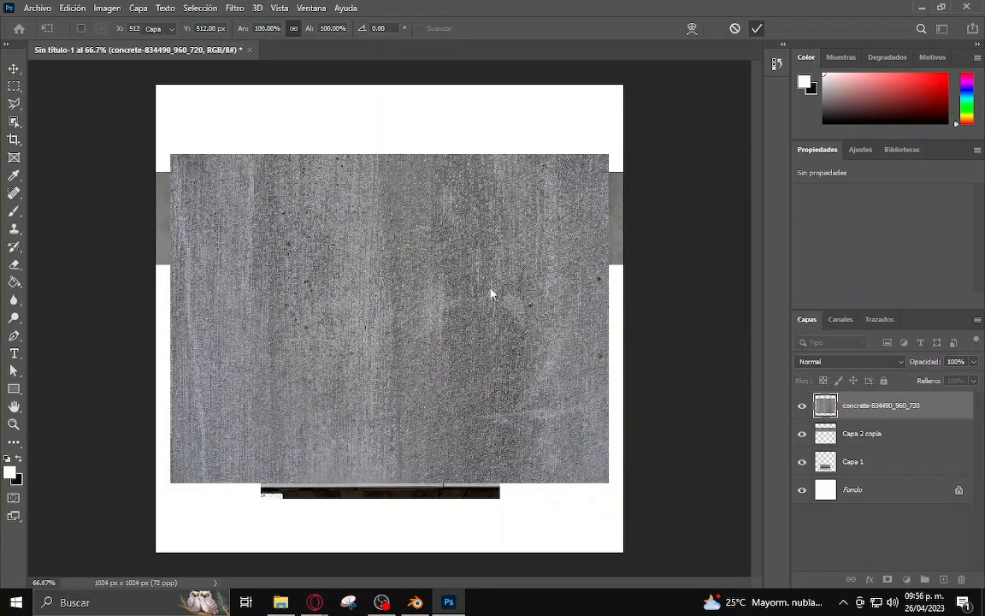
Align the placed concrete image with the canvas's upper-left corner and scale it to about 51%
left_click_drag(440, 330, 432, 257)
key("ctrl+t")
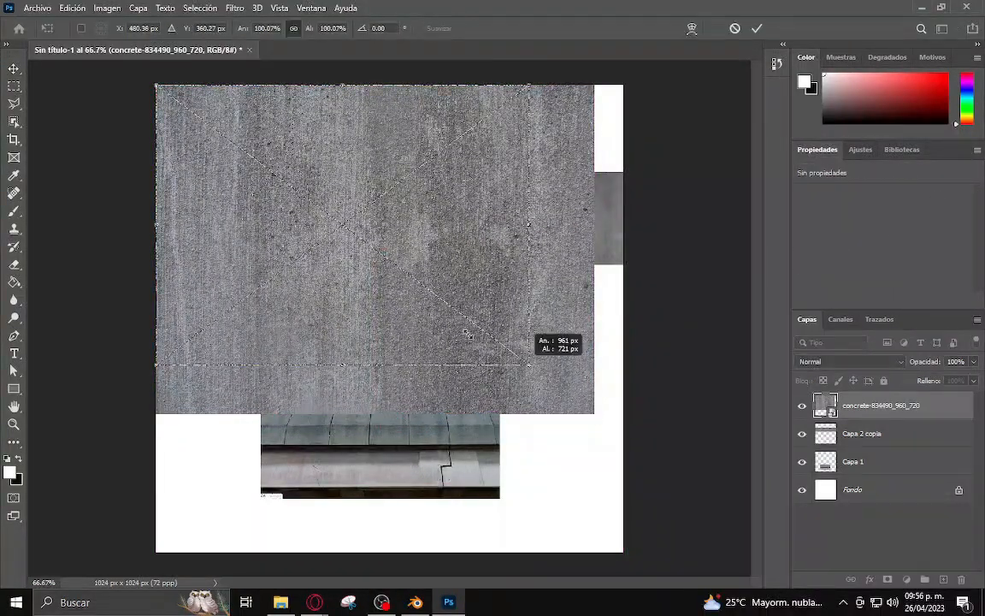
left_click_drag(593, 413, 361, 268)
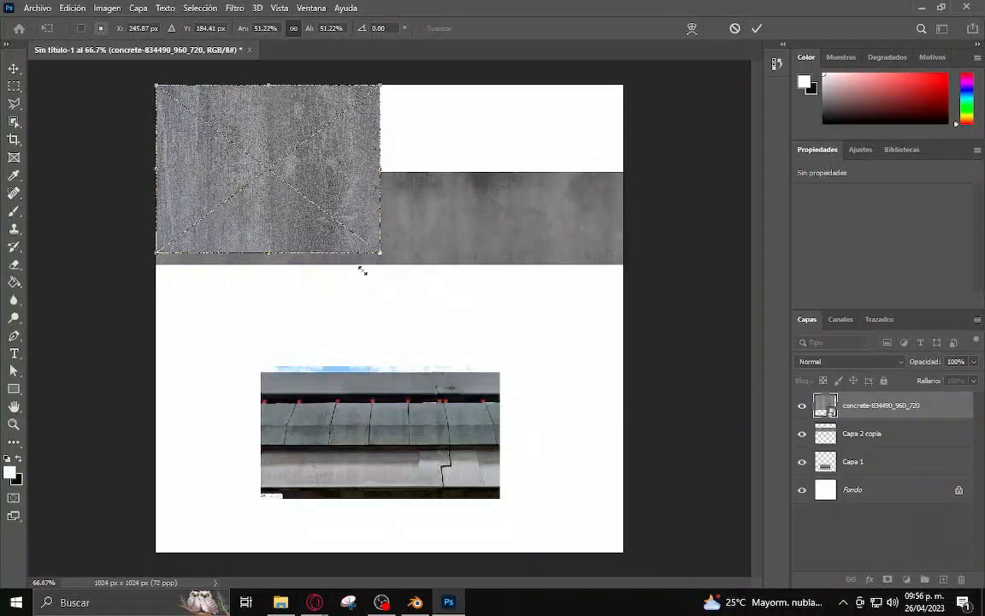
key("Return")
Duplicate the concrete image side by side with the original and scale the pair down to about 380 × 285 px each
left_click_drag(255, 164, 452, 180, "alt")
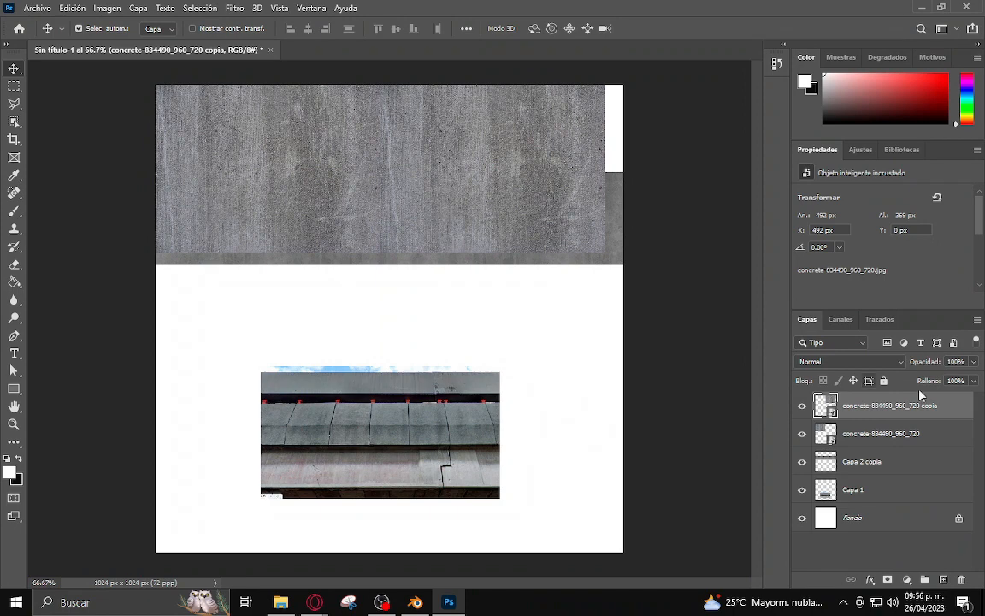
left_click(891, 428, "shift")
key("ctrl+t")
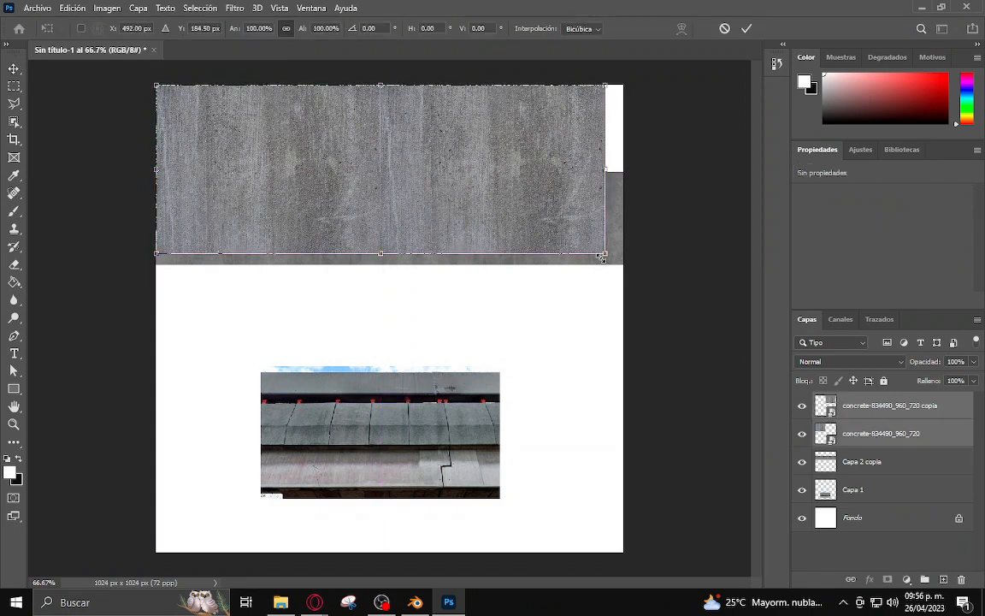
left_click_drag(603, 255, 500, 213)
key("Return")
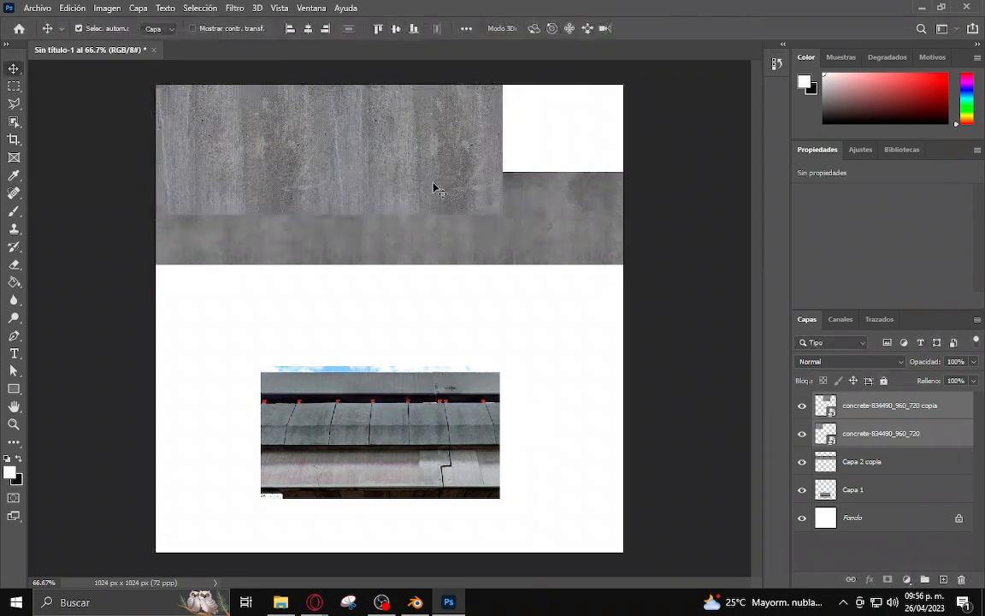
Add a third copy of the concrete image at about X 727 px, Y 0 px to complete the strip across the canvas
left_click_drag(435, 167, 494, 313, "alt")
left_click(459, 281)
key("Delete")
left_click_drag(340, 270, 631, 154)
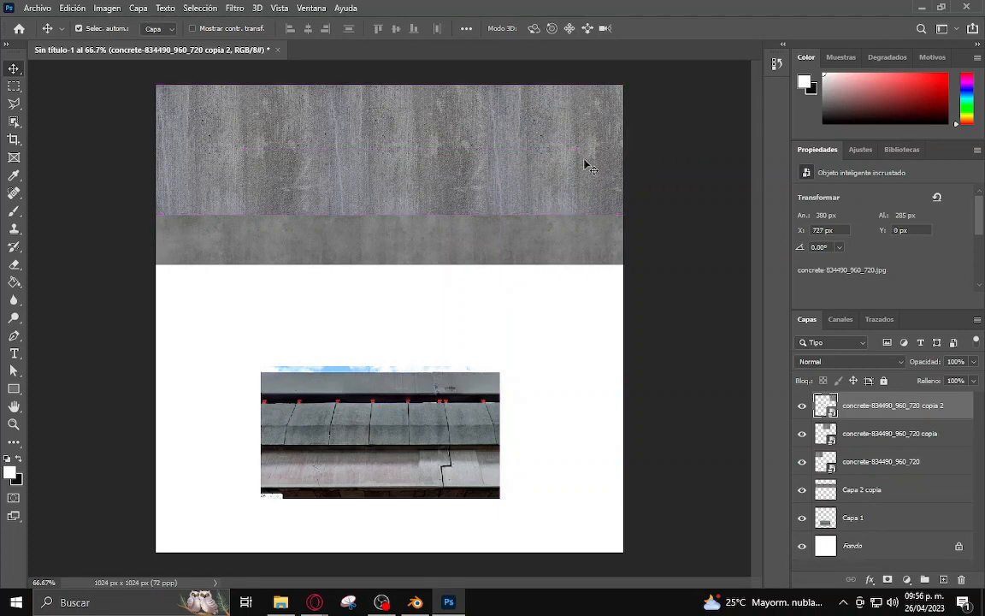
Merge the three concrete-834490_960_720 layers into one layer
left_click(876, 462, "shift")
right_click(875, 463)
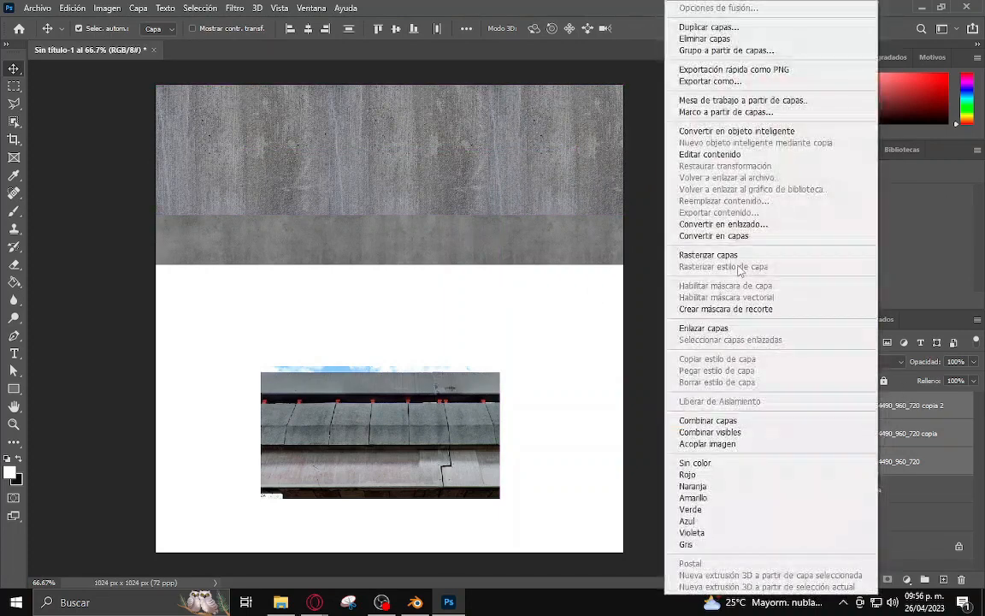
left_click(708, 420)
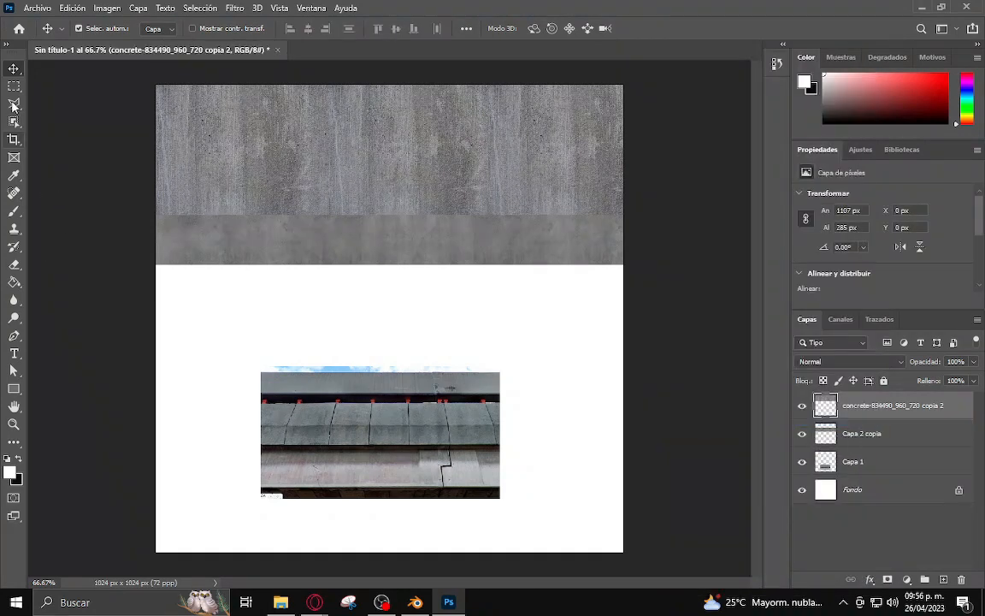
Delete the part of the merged concrete strip below about Y 196 px and clear the selection
left_click(13, 87)
left_click_drag(121, 253, 653, 171)
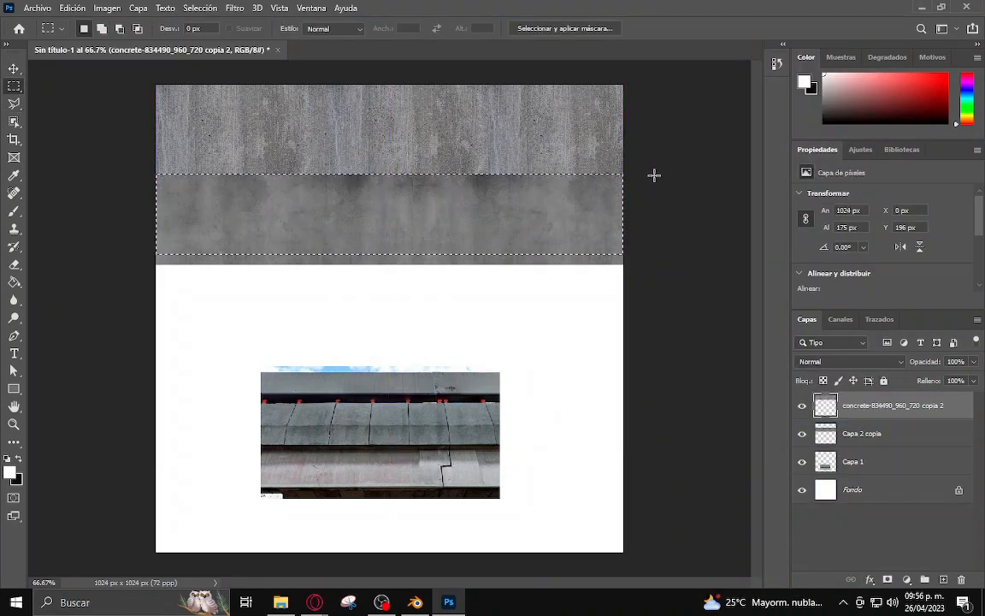
left_click(14, 69)
key("ctrl+d")
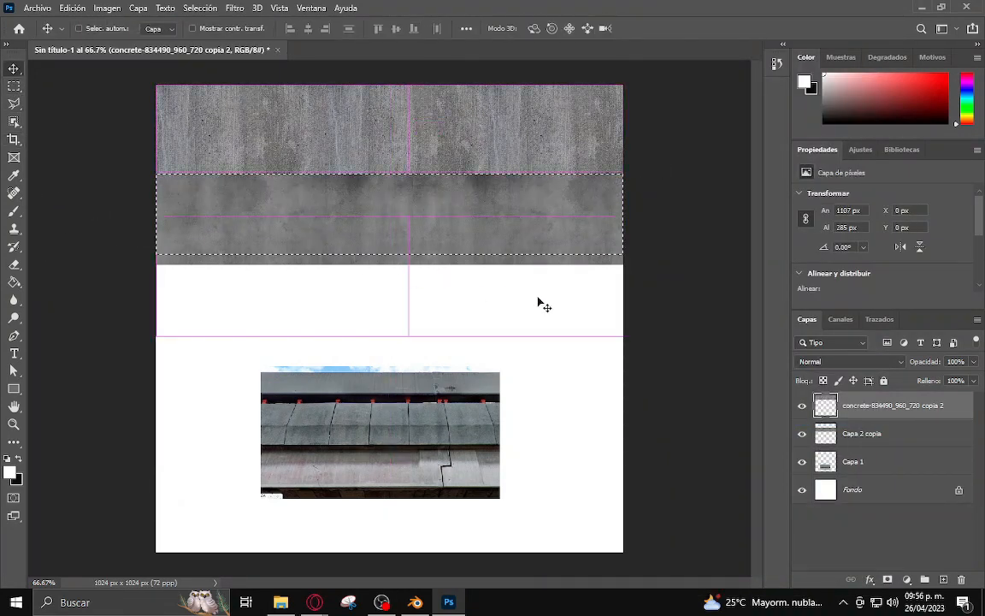
mouse_move(399, 216)
left_mouse_down()
mouse_move(399, 238)
mouse_move(398, 216)
left_mouse_up()
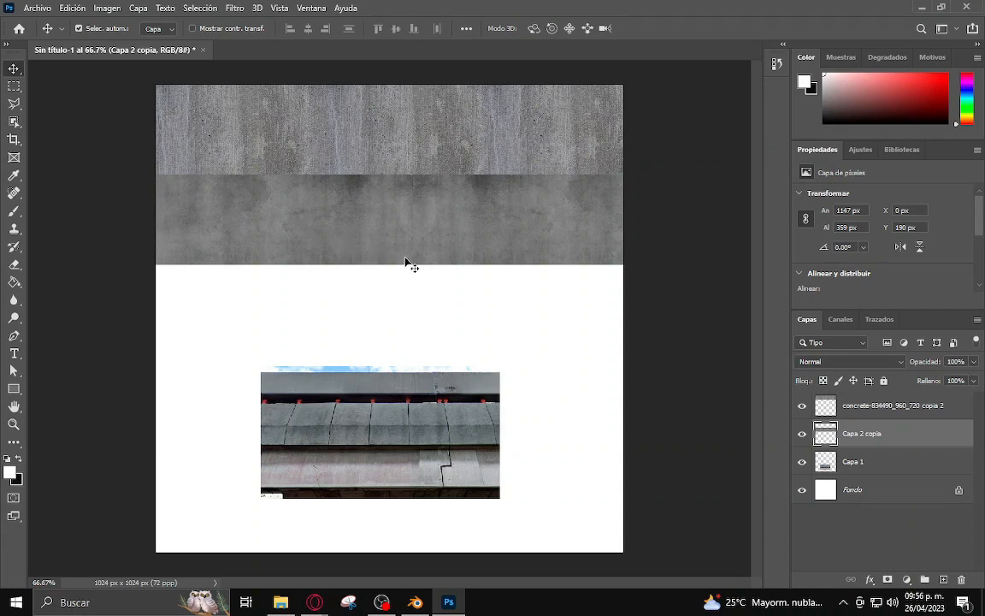
Apply a Color Overlay to the upper concrete strip with Multiply blending and 43% opacity
left_click(358, 139)
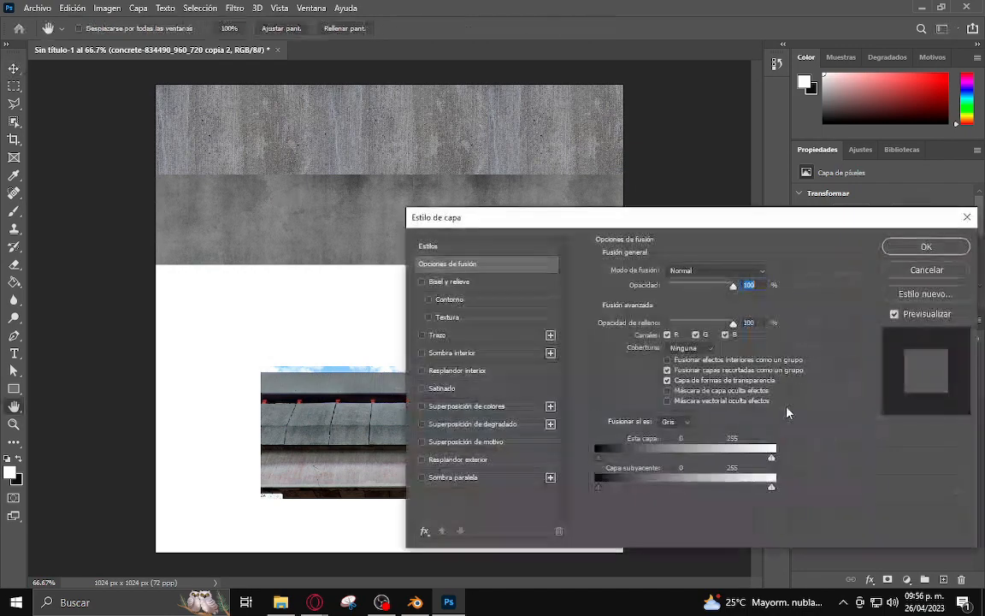
left_click(470, 407)
mouse_move(691, 291)
left_mouse_down()
mouse_move(675, 292)
mouse_move(685, 296)
left_mouse_up()
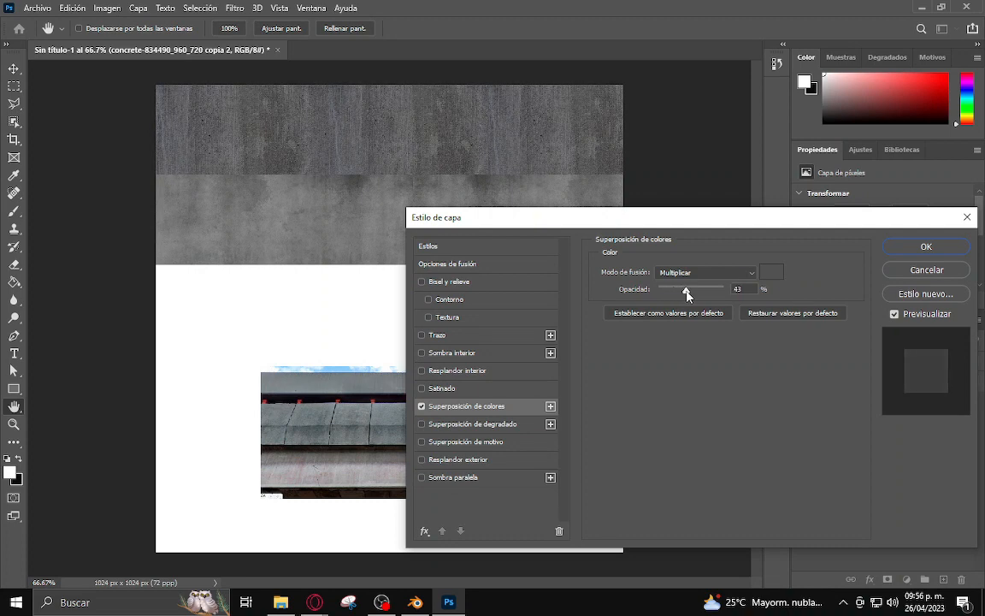
left_click(925, 247)
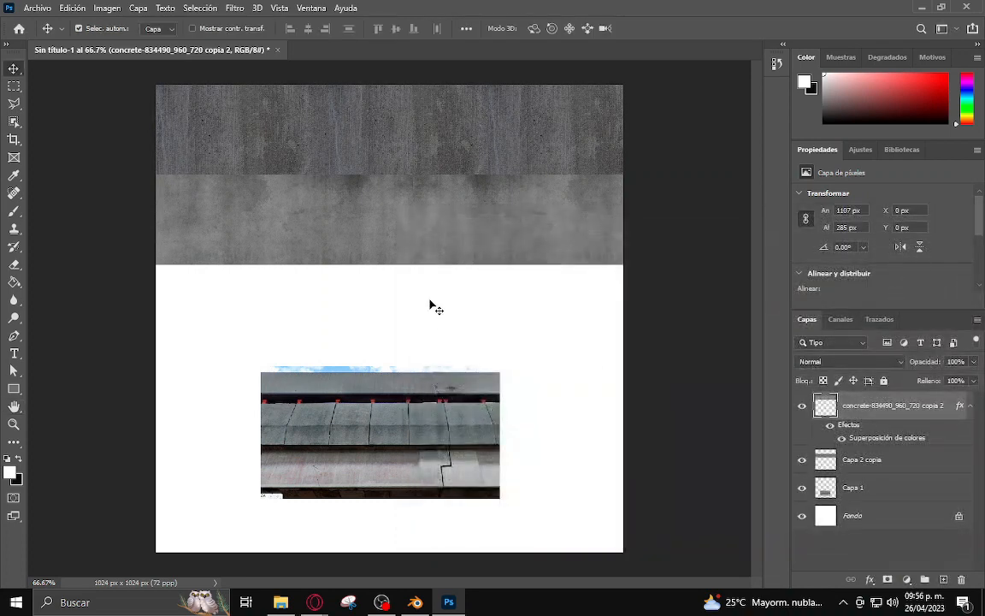
Move the reference photo to about X 453 px, Y 526 px and duplicate the dark concrete strip down to Y 389 px
left_click_drag(399, 402, 439, 407)
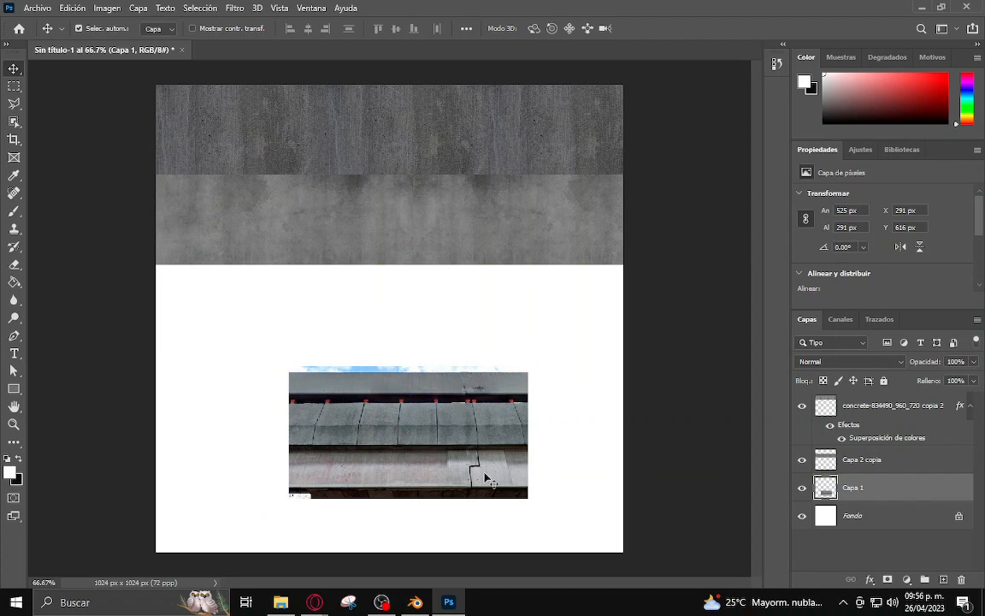
left_click_drag(421, 459, 495, 419)
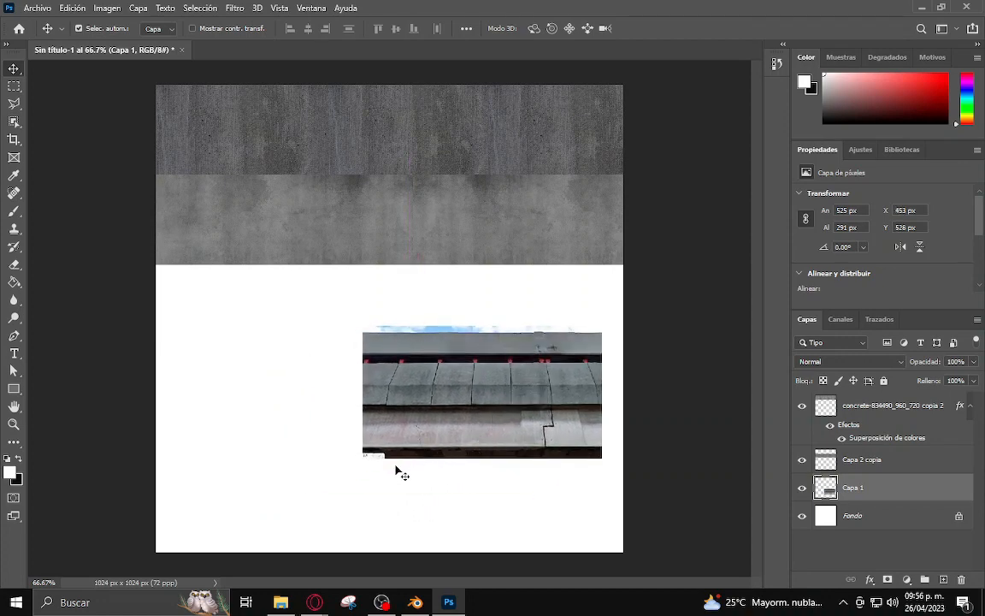
left_click(861, 406)
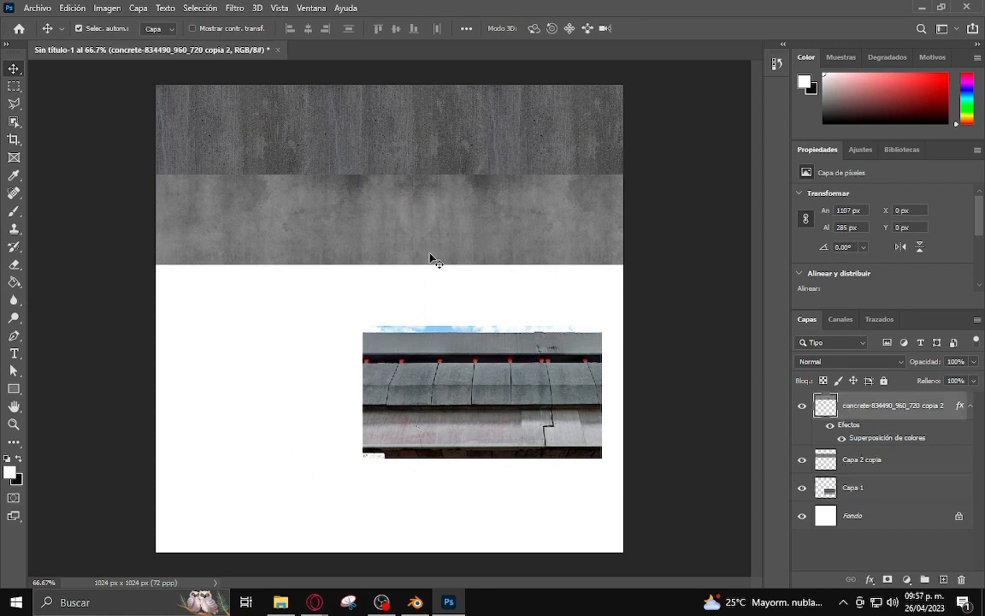
key("ctrl+j")
left_click_drag(342, 146, 349, 325)
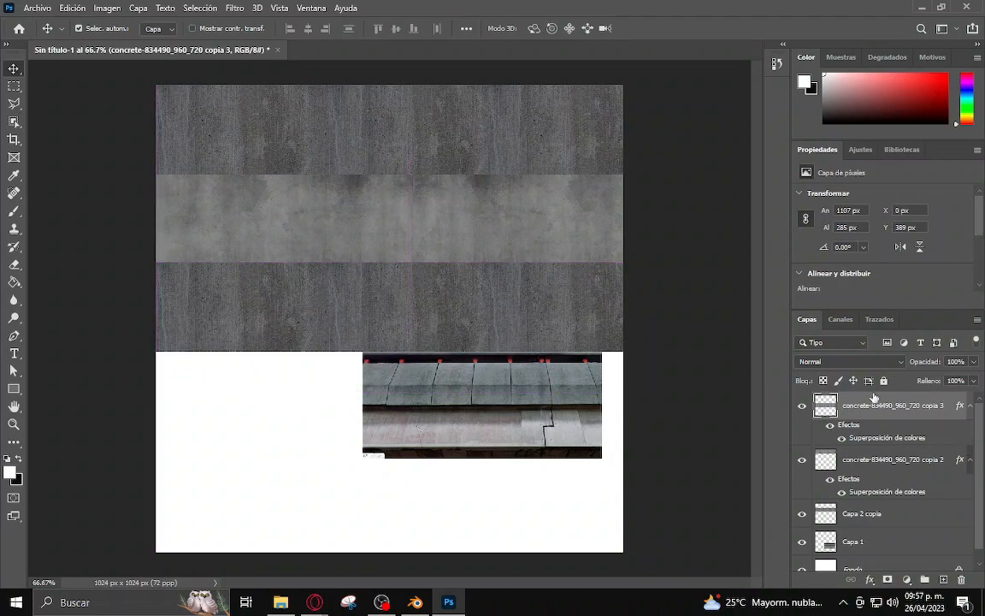
Change the lower concrete strip's Color Overlay to white with Normal blending and 16% opacity
double_click(904, 436)
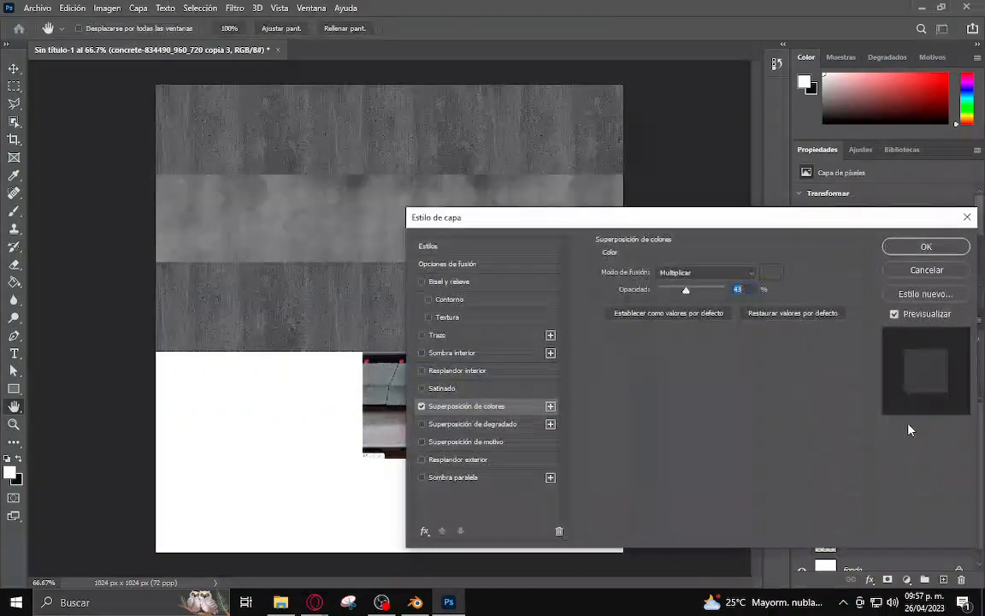
left_click(421, 407)
left_click(898, 250)
left_click(769, 273)
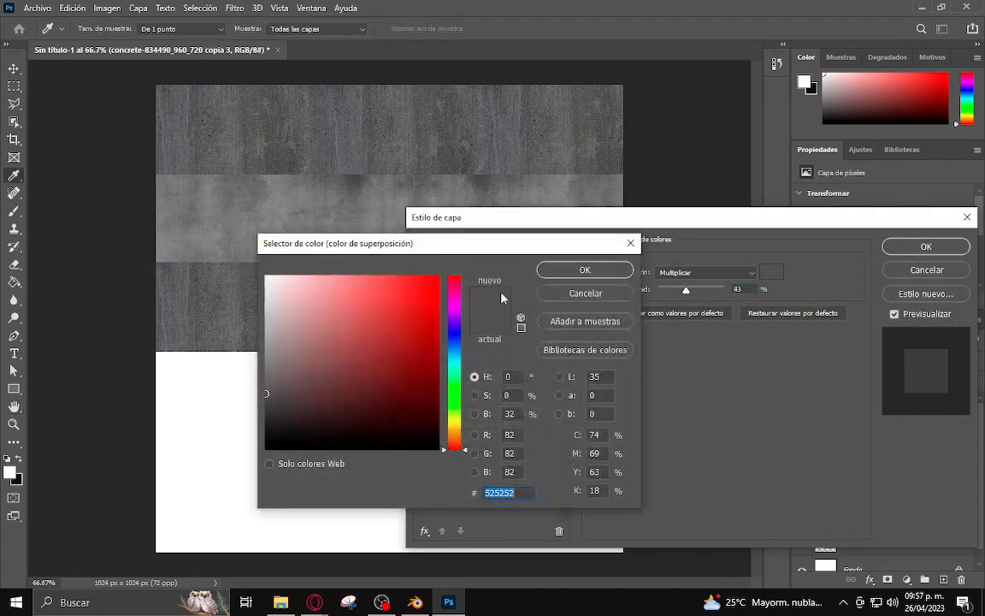
left_click(331, 313)
mouse_move(291, 343)
left_mouse_down()
mouse_move(266, 347)
mouse_move(265, 276)
left_mouse_up()
left_click(585, 269)
left_click_drag(686, 290, 726, 281)
left_click(725, 275)
left_click(706, 267)
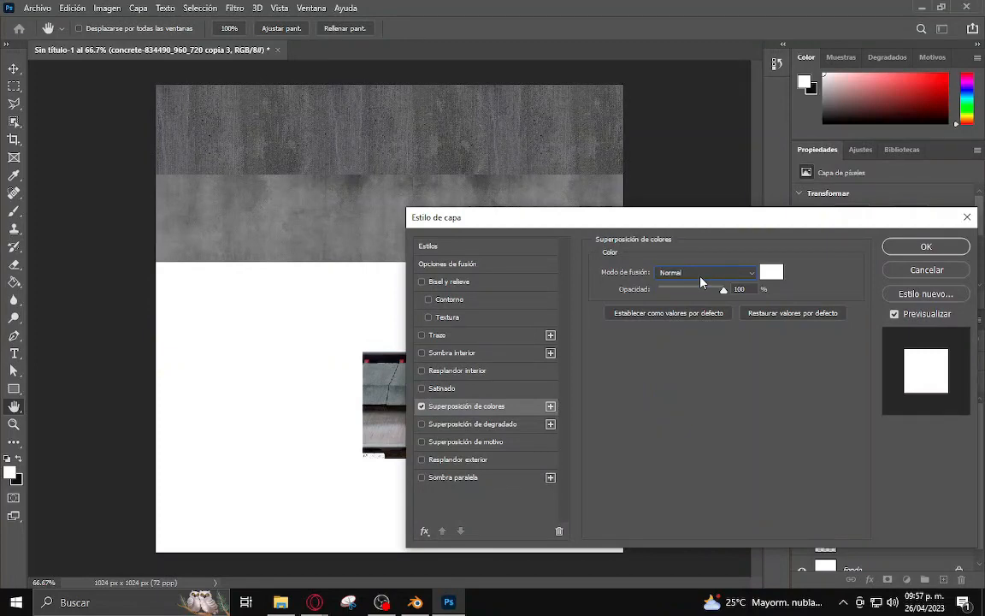
left_click(695, 290)
left_click_drag(694, 292, 669, 293)
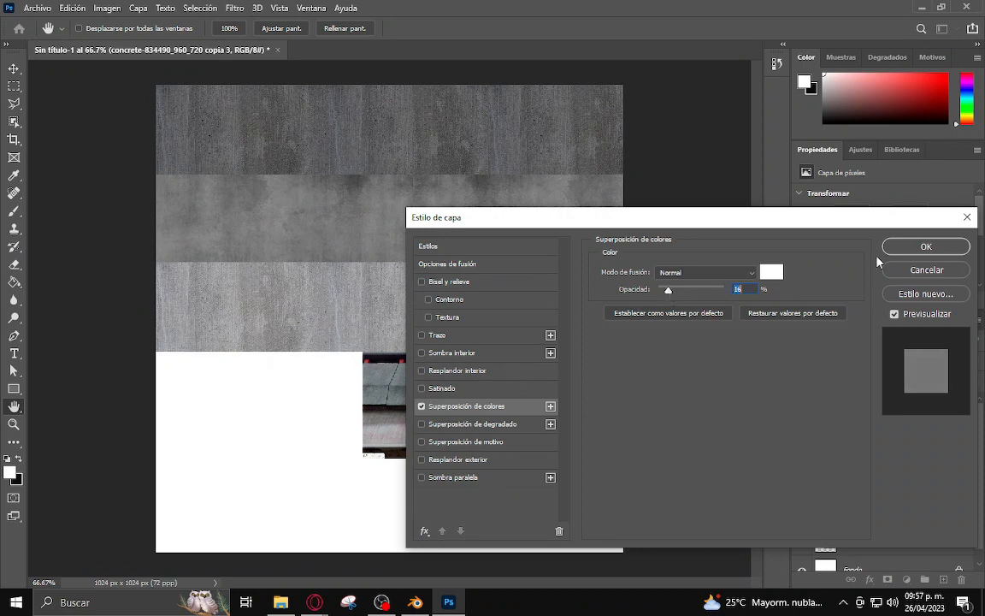
key("Return")
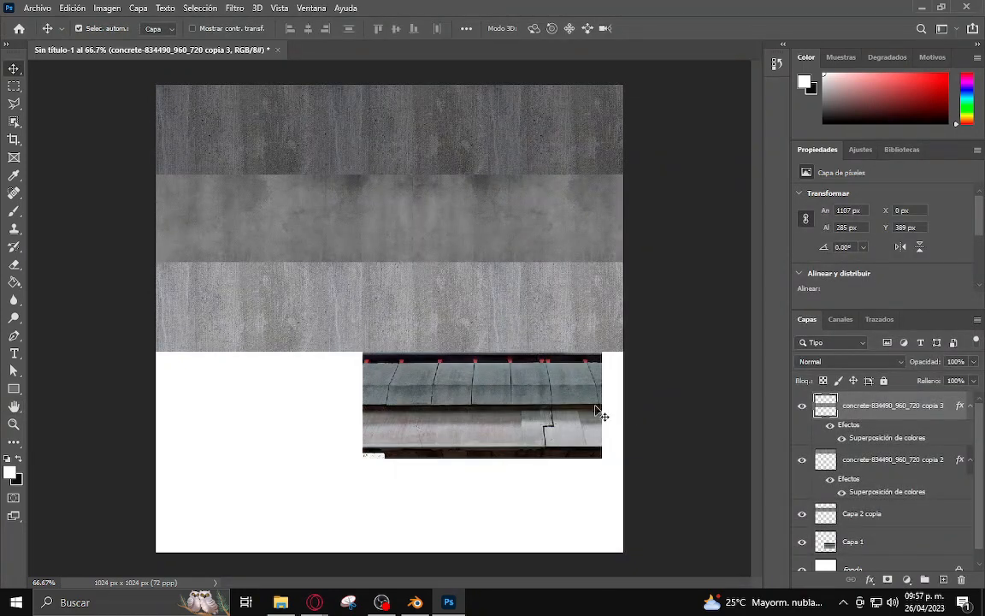
Move the reference photo down to about X 437 px, Y 653 px
left_click_drag(529, 425, 484, 472)
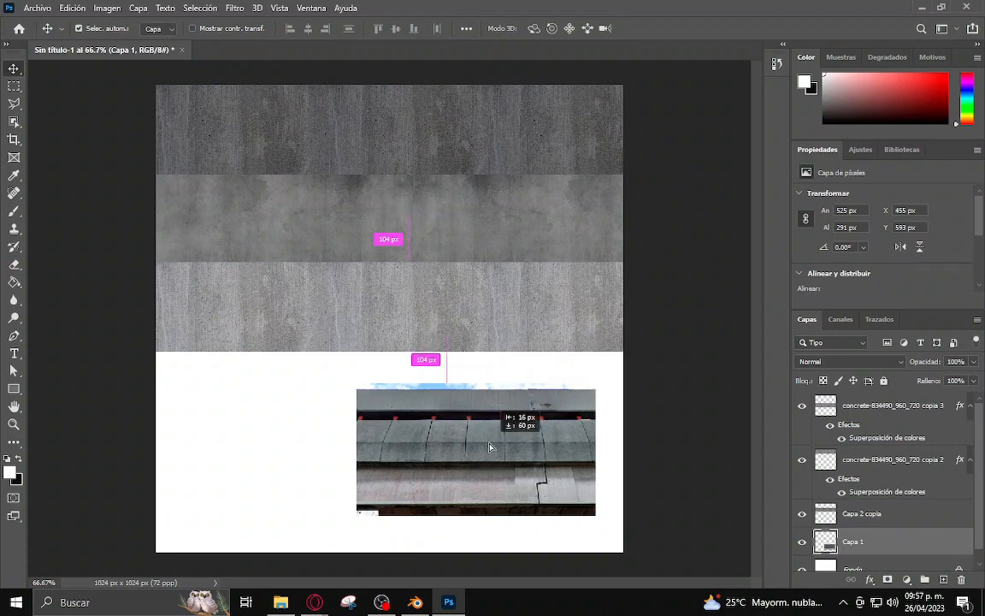
key("Delete")
key("ctrl+z")
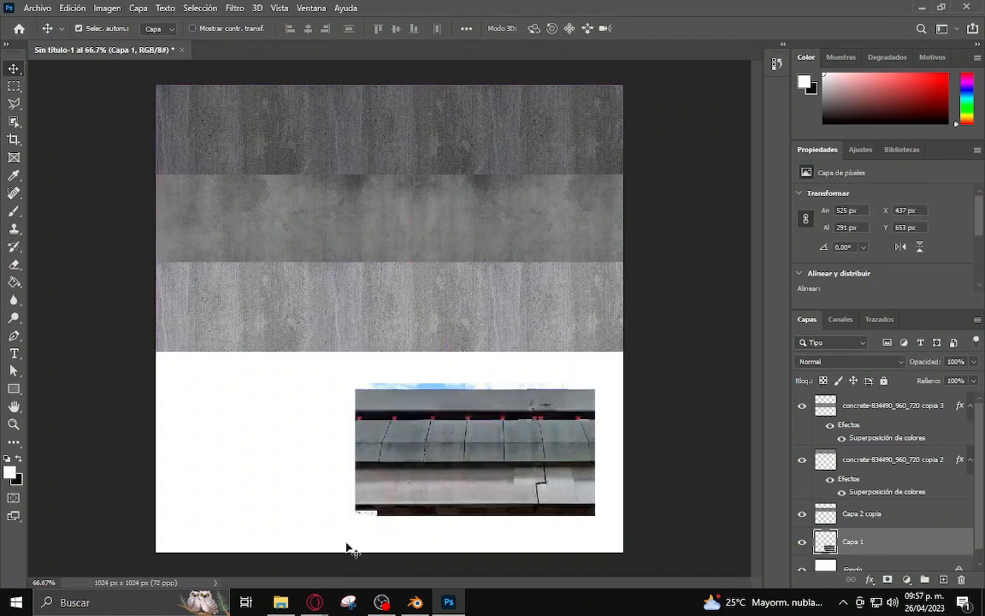
Draw a small upright rectangle of about 43 × 95 px in the white area below the concrete strips
left_click(14, 388)
left_click_drag(173, 380, 196, 424)
key("v")
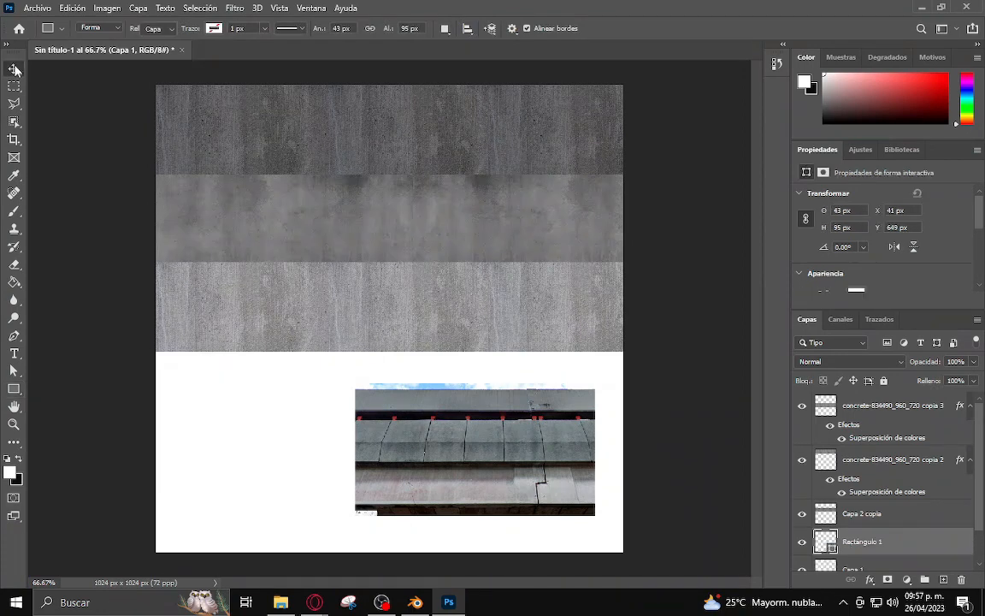
Fill the rectangle with red b72c3e sampled from the reference photo and move it to X 0 px, Y 579 px
left_click(857, 290)
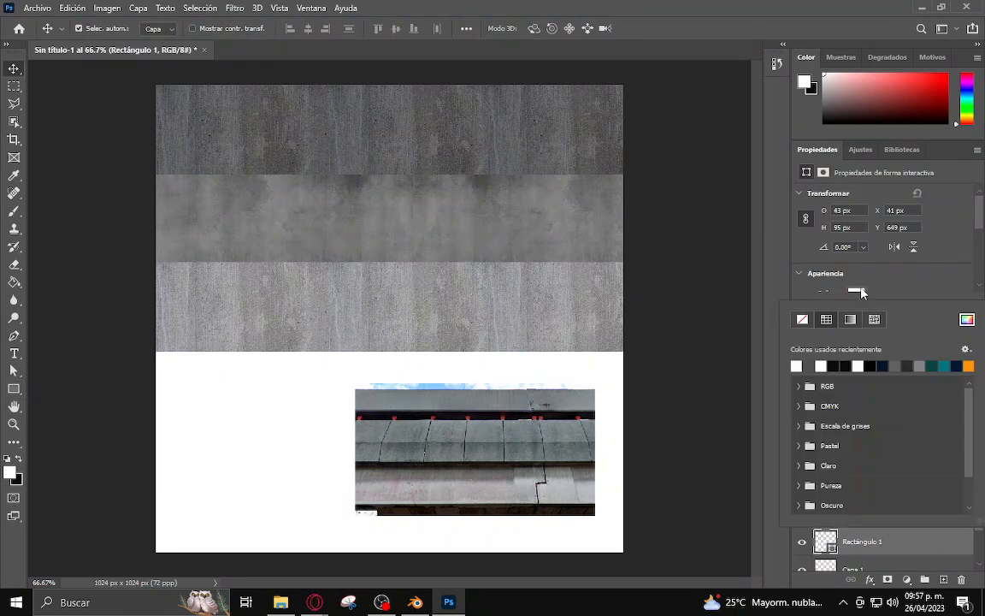
left_click(966, 320)
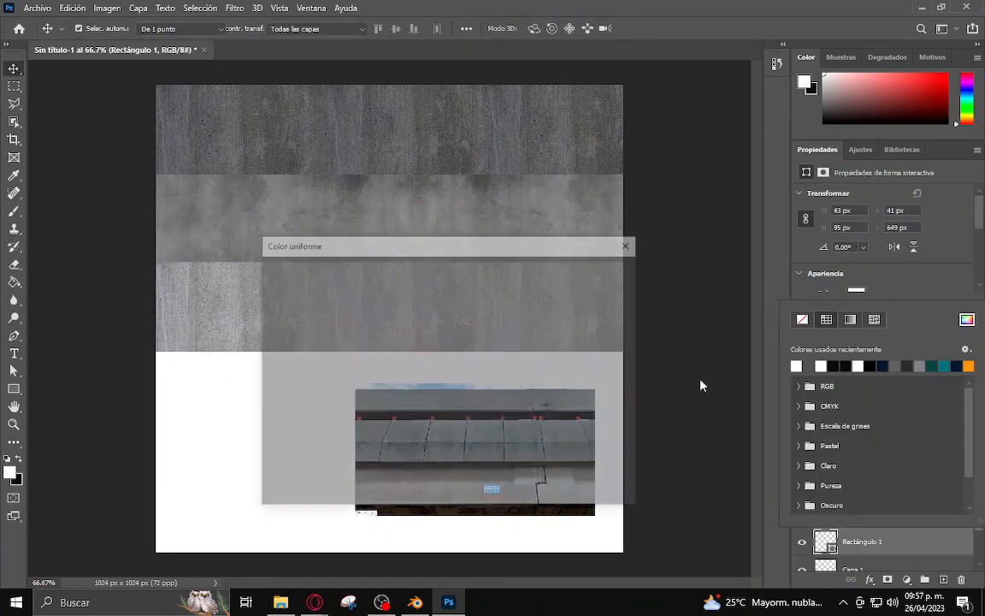
left_click_drag(489, 248, 546, 111)
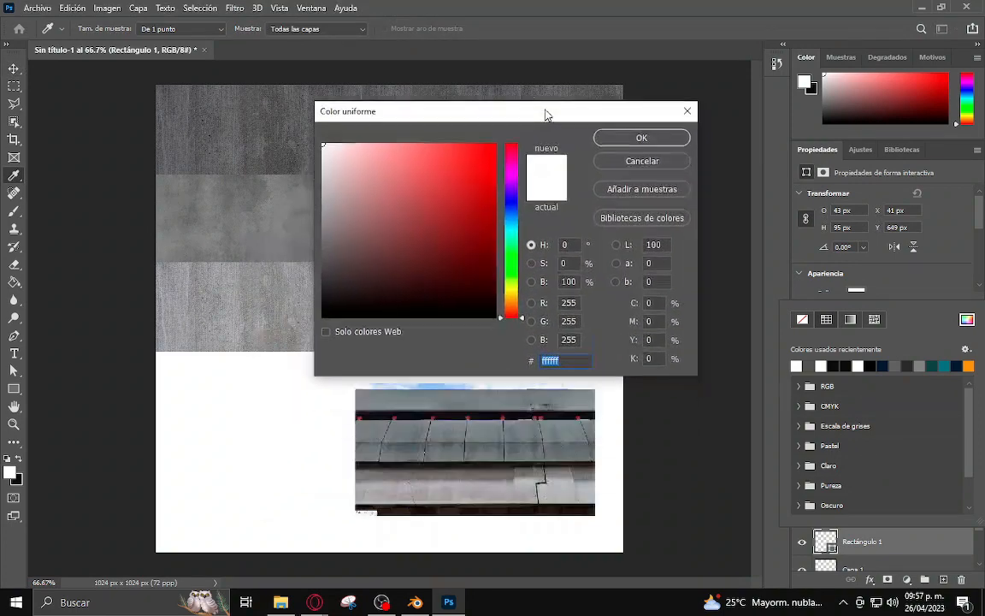
left_click(469, 409)
left_click(471, 412)
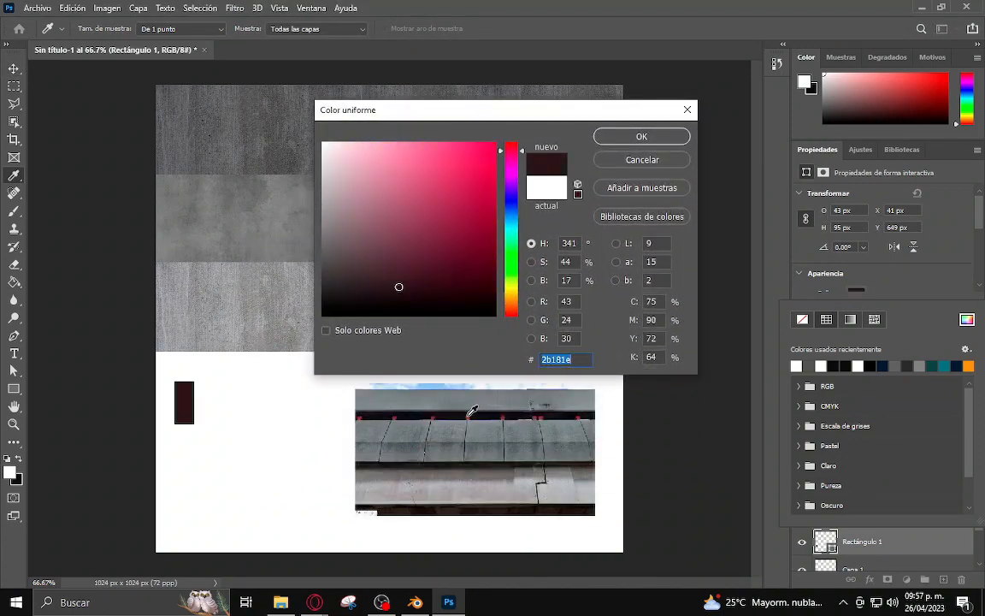
left_click(468, 417)
left_click(467, 418)
left_click(468, 417)
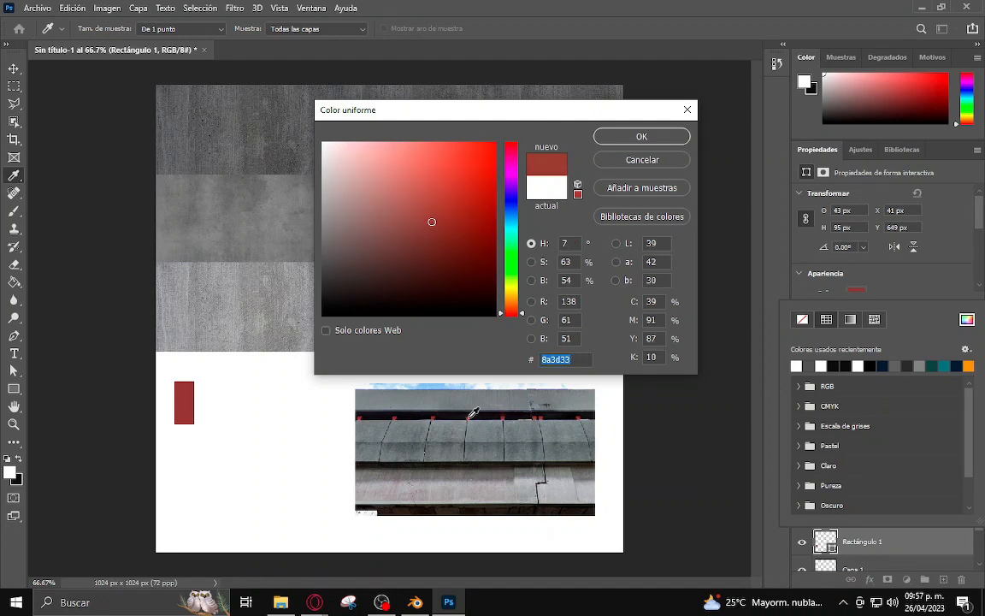
left_click(538, 416)
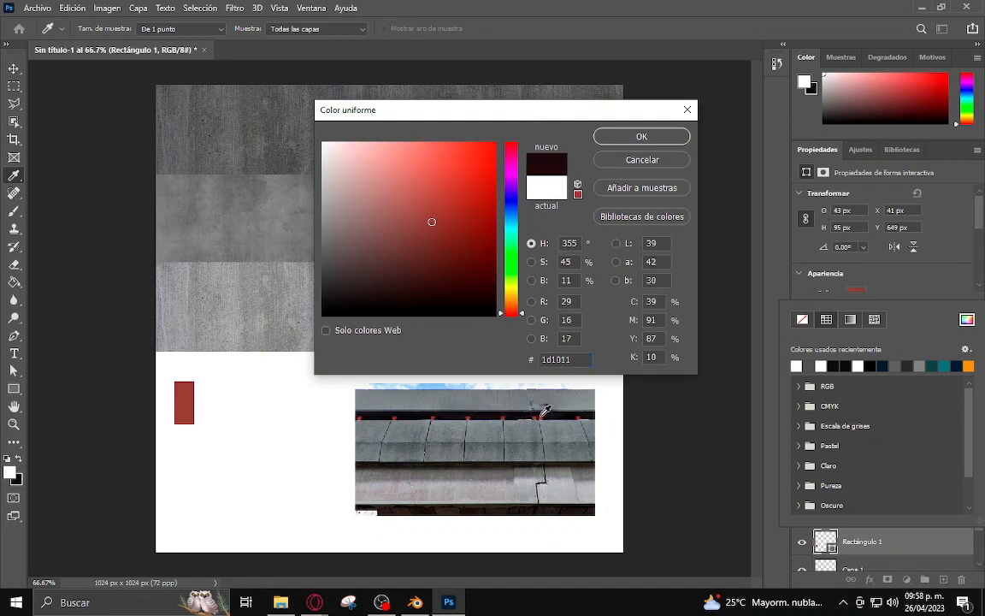
left_click(542, 416)
left_click(543, 416)
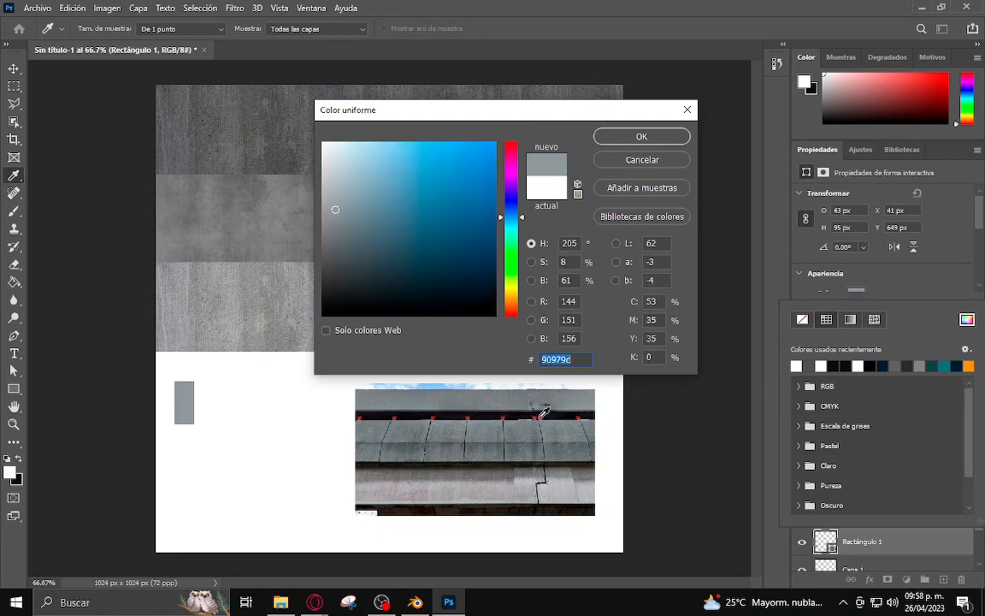
left_click(543, 416)
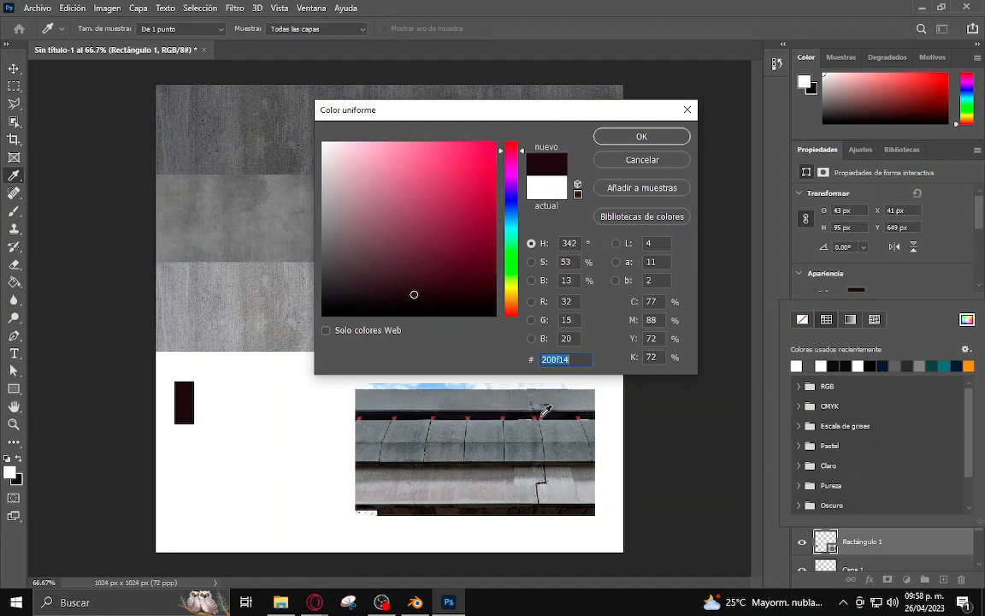
left_click(363, 415)
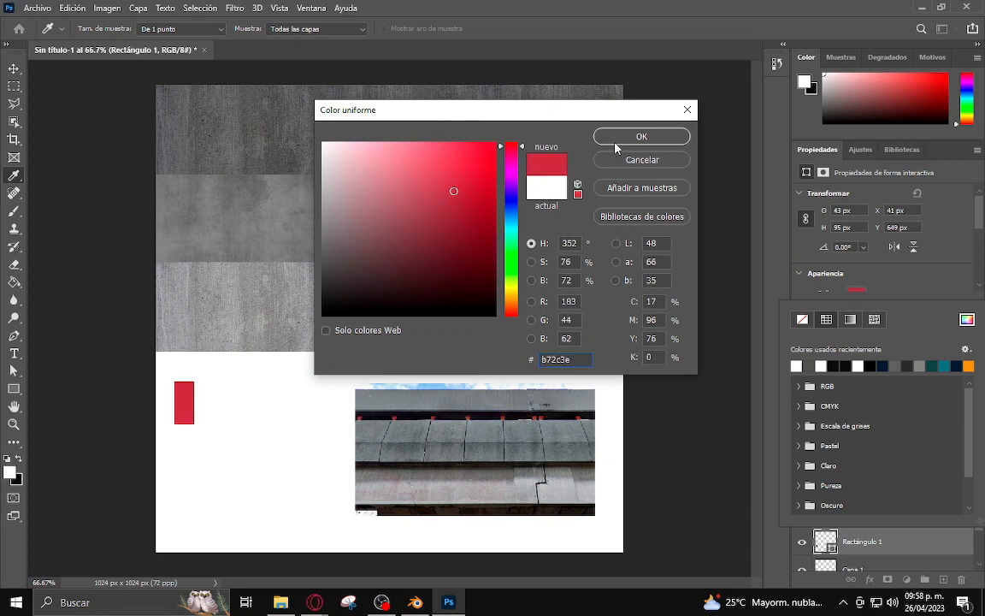
left_click(640, 137)
key("v")
left_click_drag(195, 408, 162, 373)
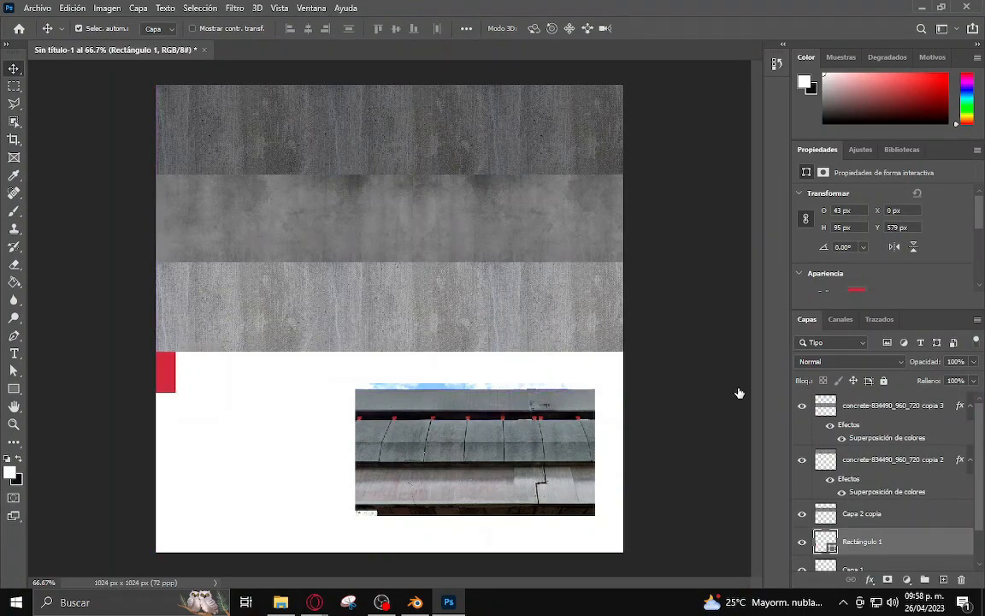
left_click(421, 407)
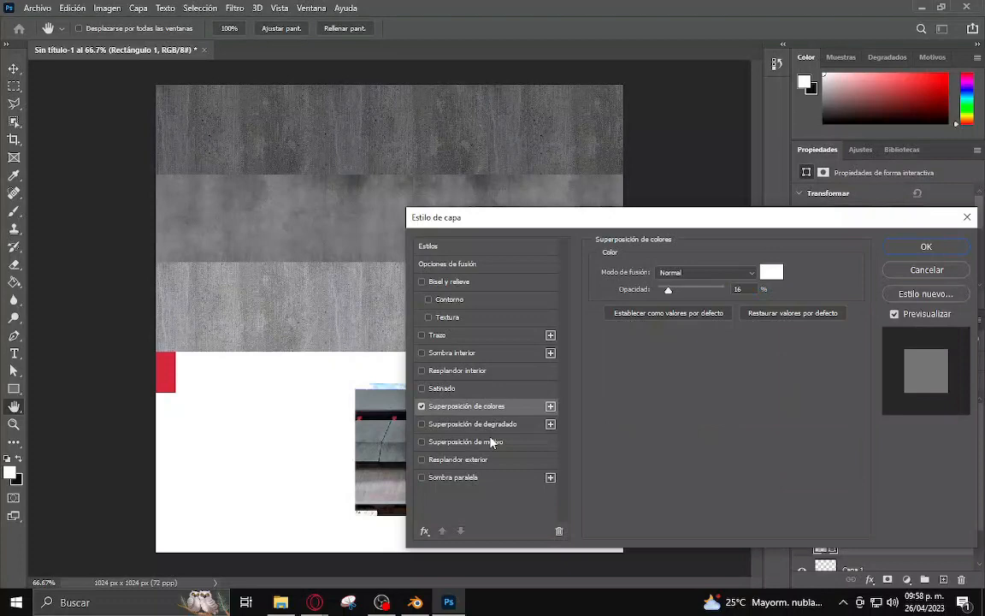
left_click(421, 406)
left_click(421, 424)
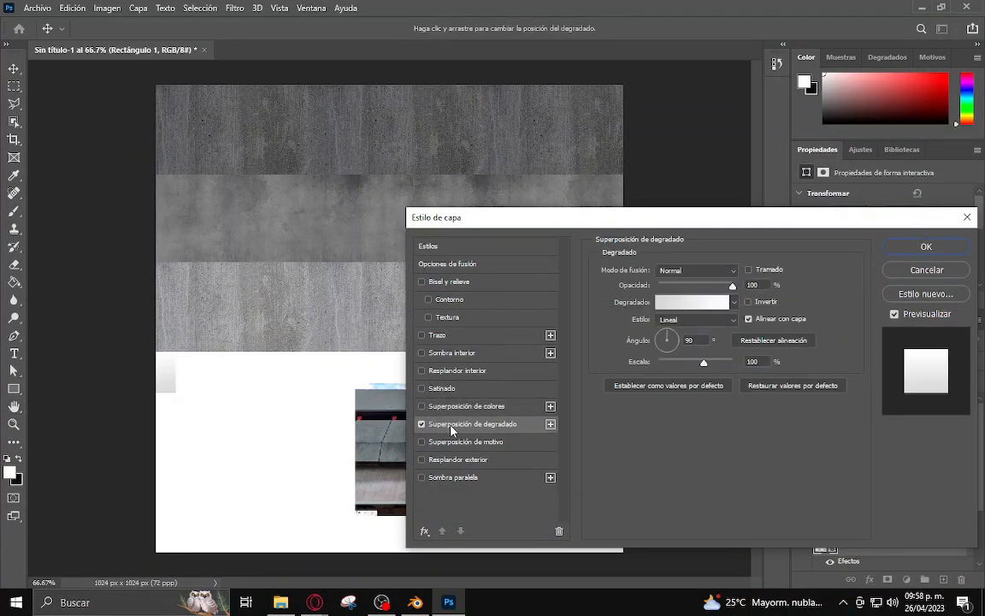
left_click(422, 424)
left_click(422, 441)
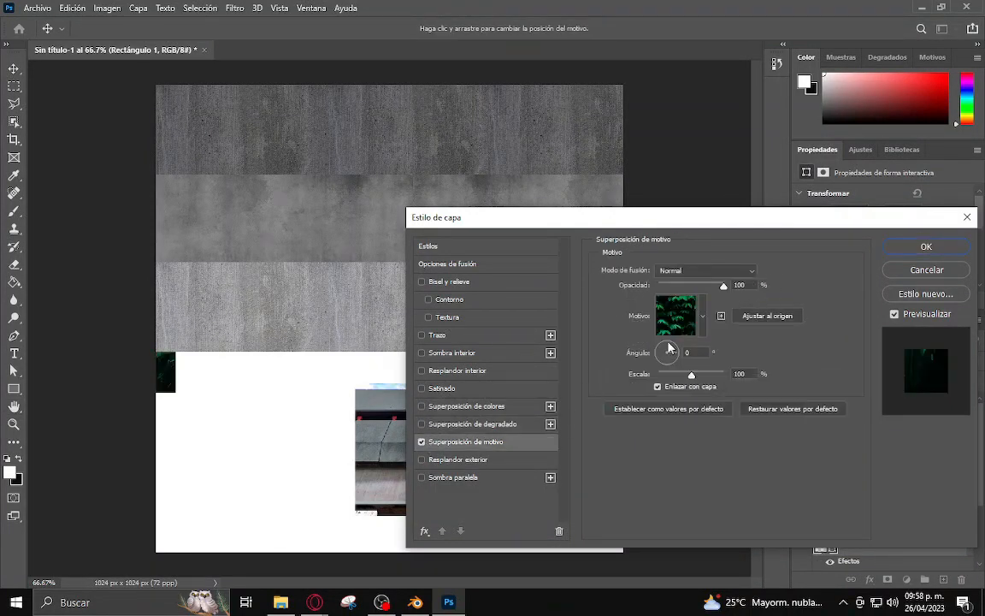
left_click(703, 316)
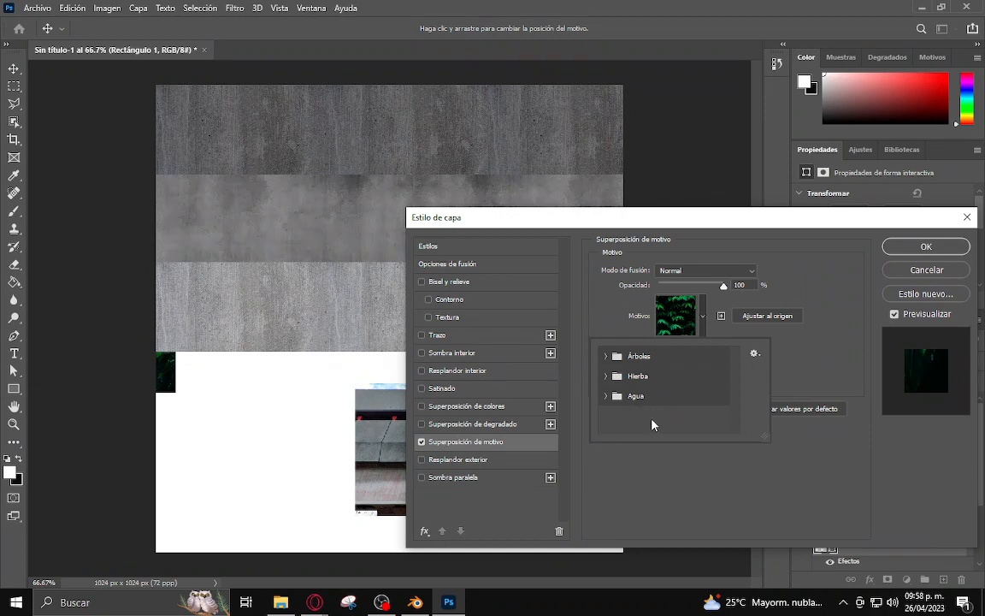
key("Escape")
key("Escape")
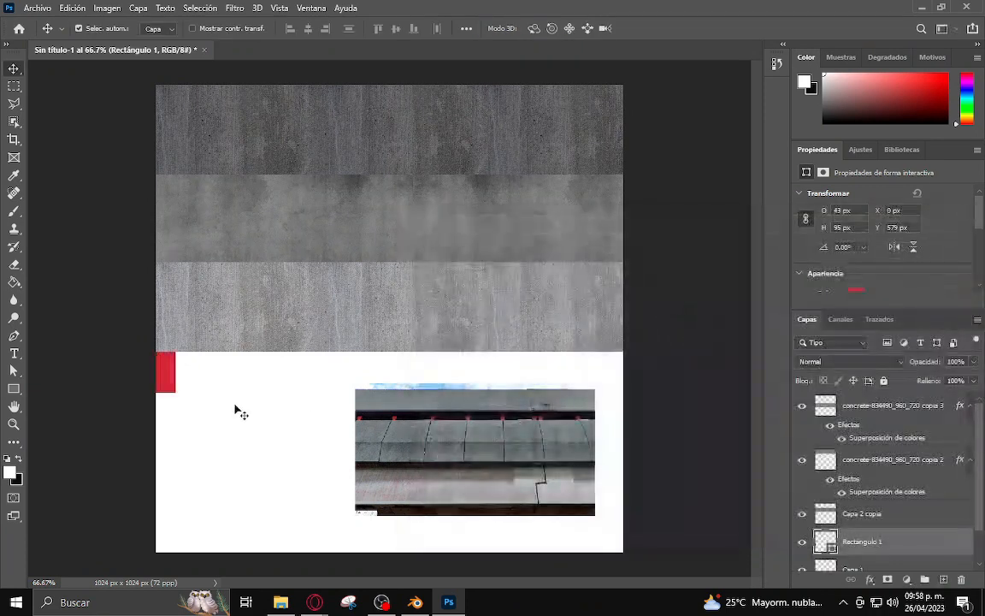
Delete the reference photo from the texture and switch to the Google Maps satellite view in the Opera browser
left_click_drag(450, 446, 386, 428)
key("Delete")
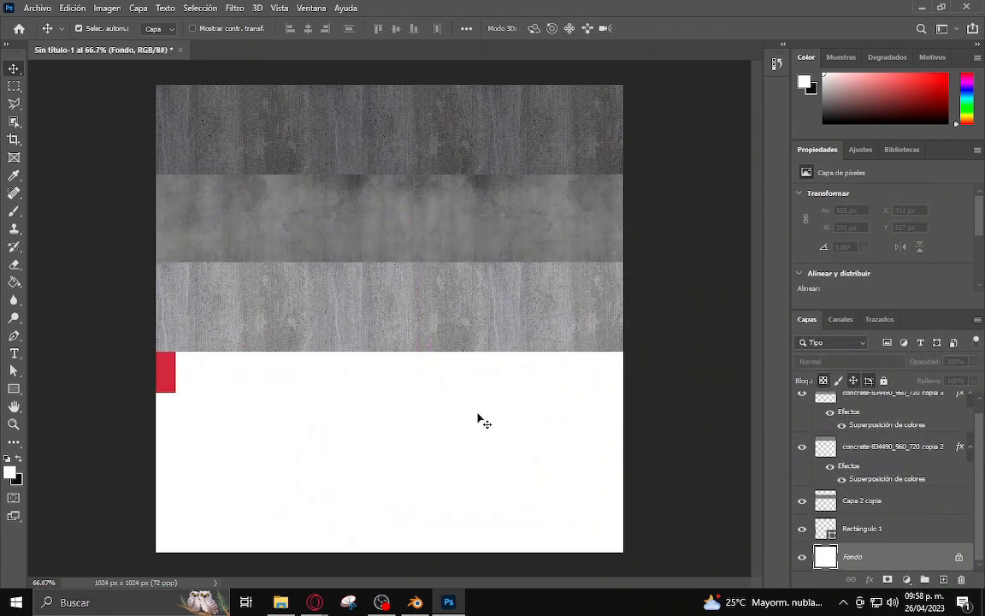
left_click(317, 599)
left_click(368, 534)
left_click(583, 11)
left_click(659, 9)
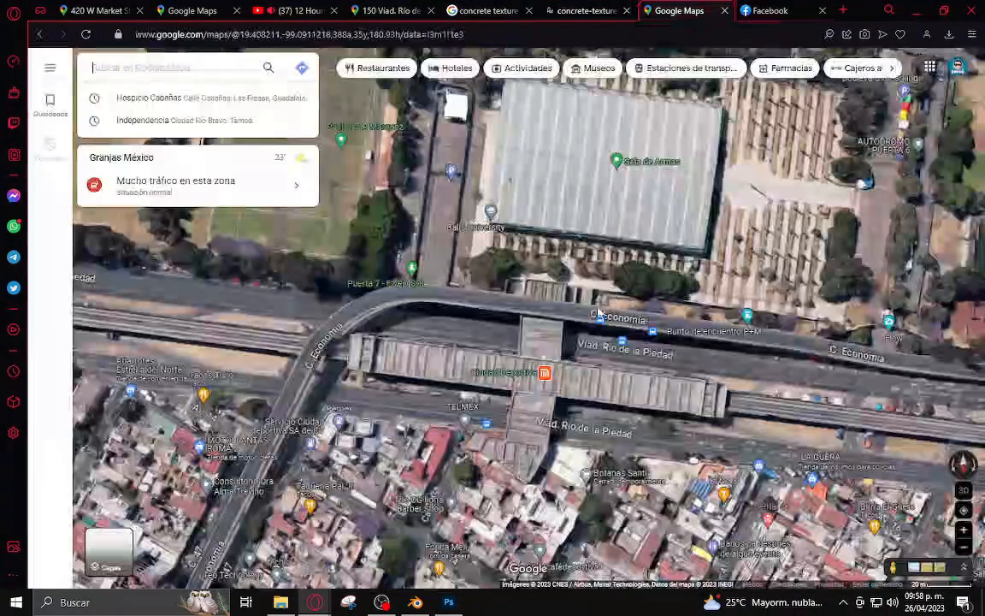
Frame the whole Ciudad Deportiva station roof in the satellite view and turn off the map labels
scroll(515, 447, "up", 5)
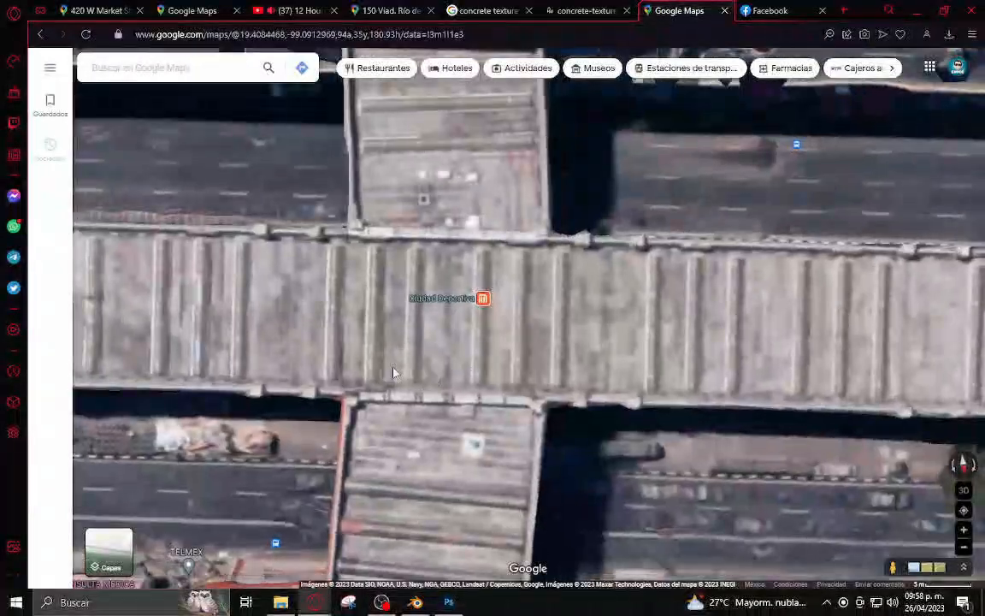
left_click_drag(393, 373, 479, 395)
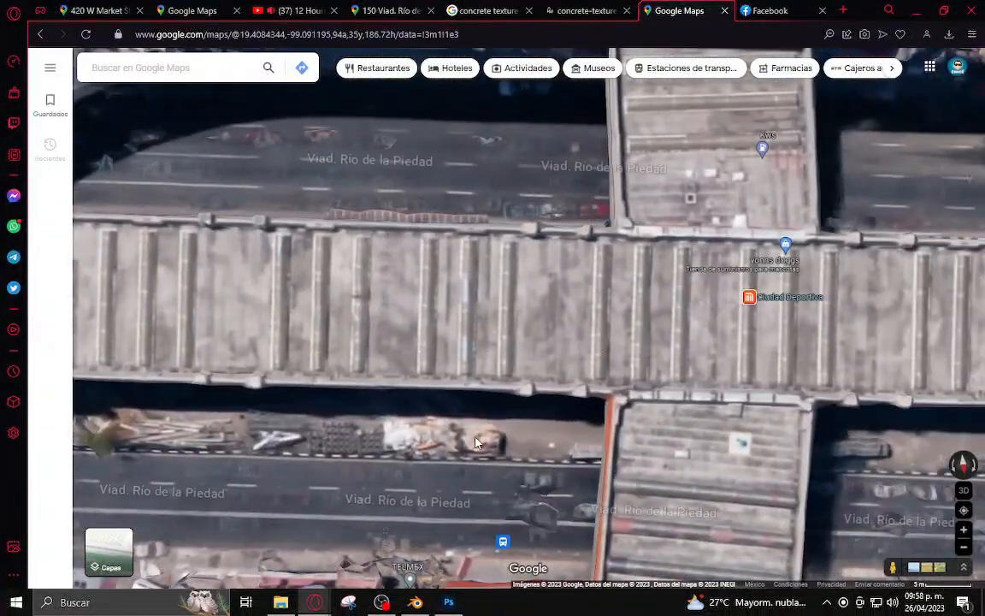
left_click_drag(672, 366, 542, 364)
scroll(542, 363, "down", 3)
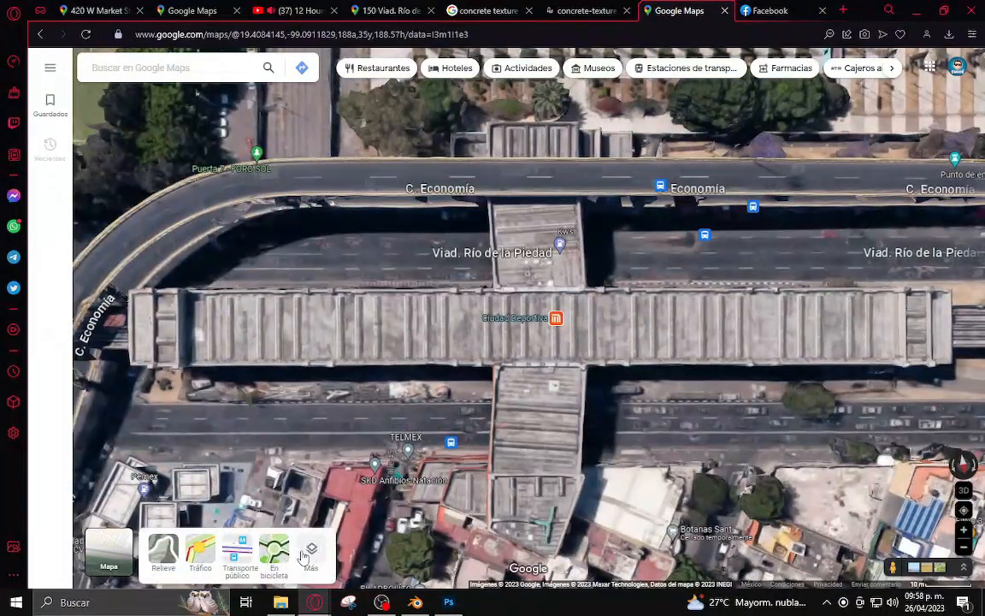
left_click(310, 547)
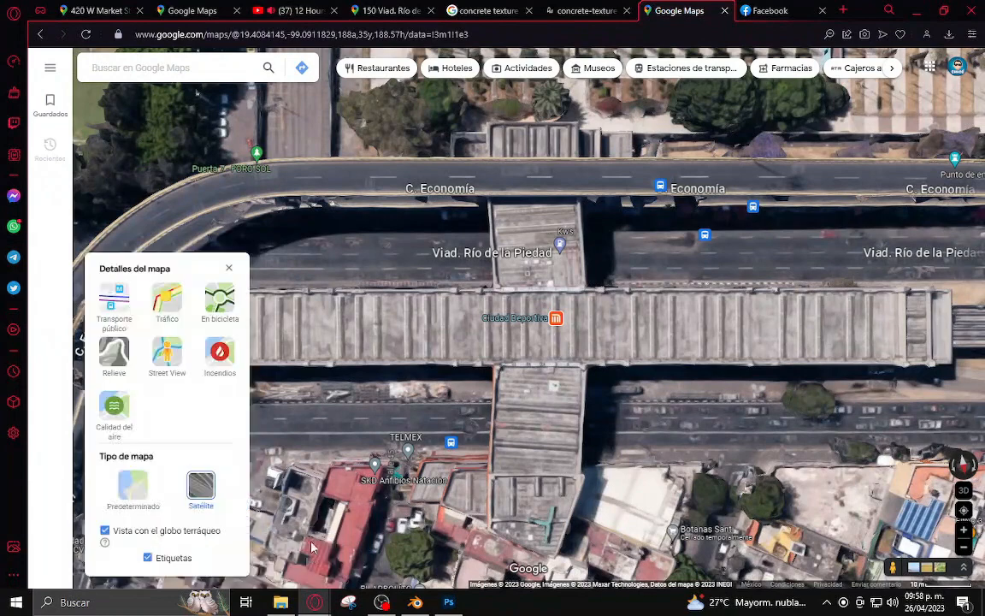
left_click(148, 557)
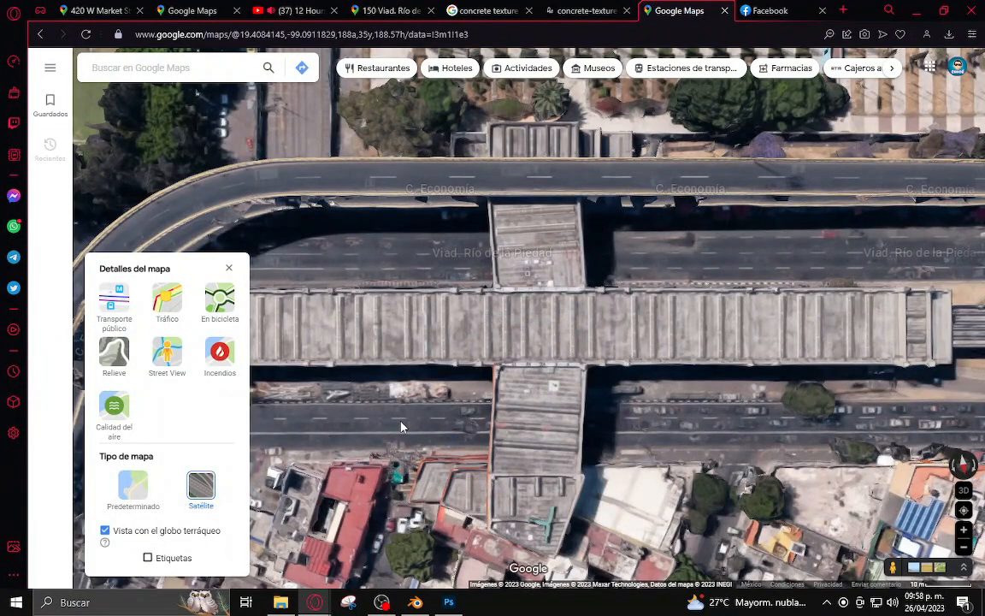
left_click(228, 267)
Copy a snapshot of the station's long roof between its end sections and paste it into the Photoshop texture as a new layer
key("ctrl+shift+5")
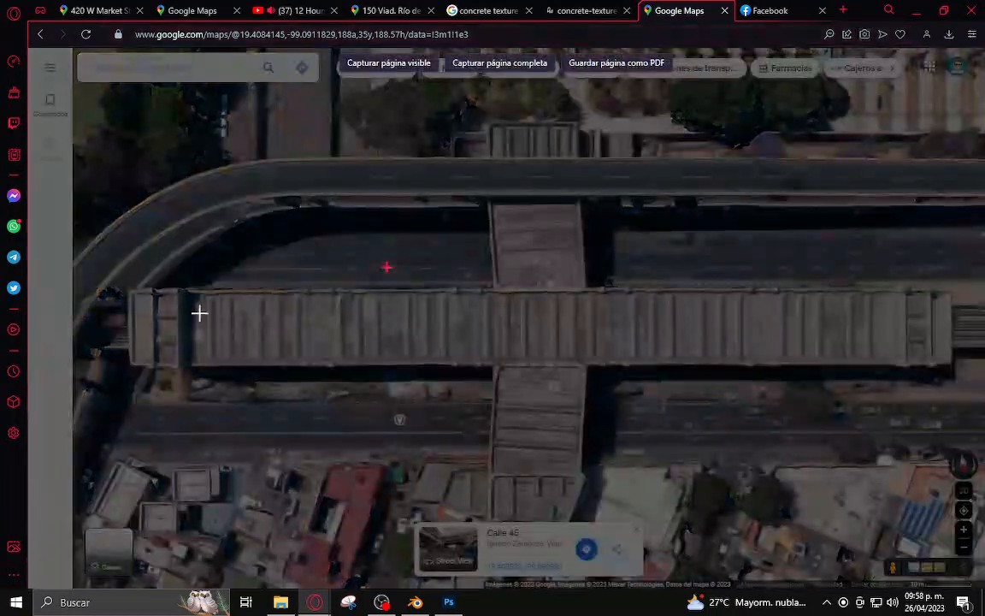
left_click_drag(188, 297, 934, 372)
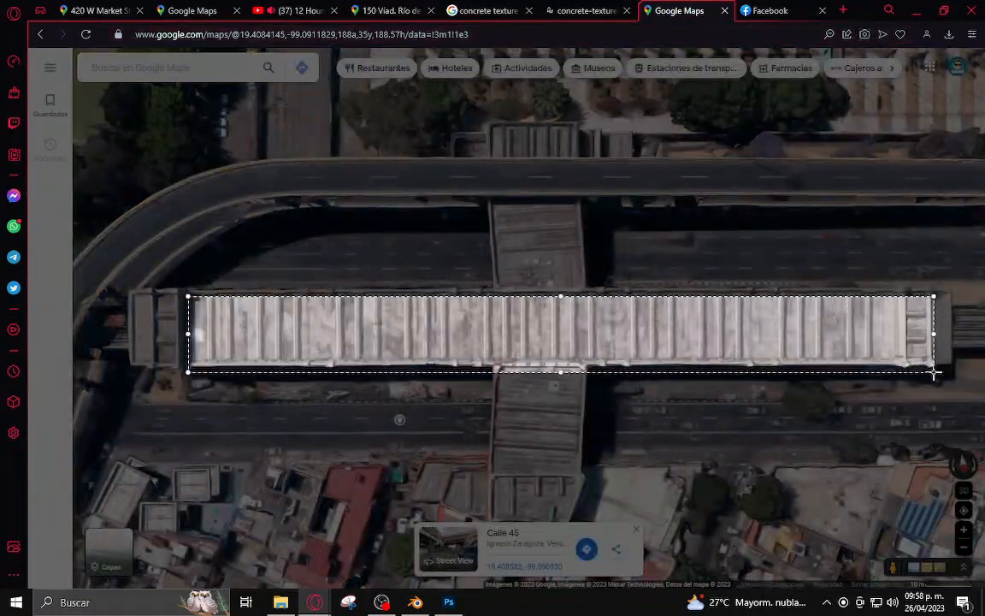
left_click_drag(885, 344, 885, 339)
left_click(840, 387)
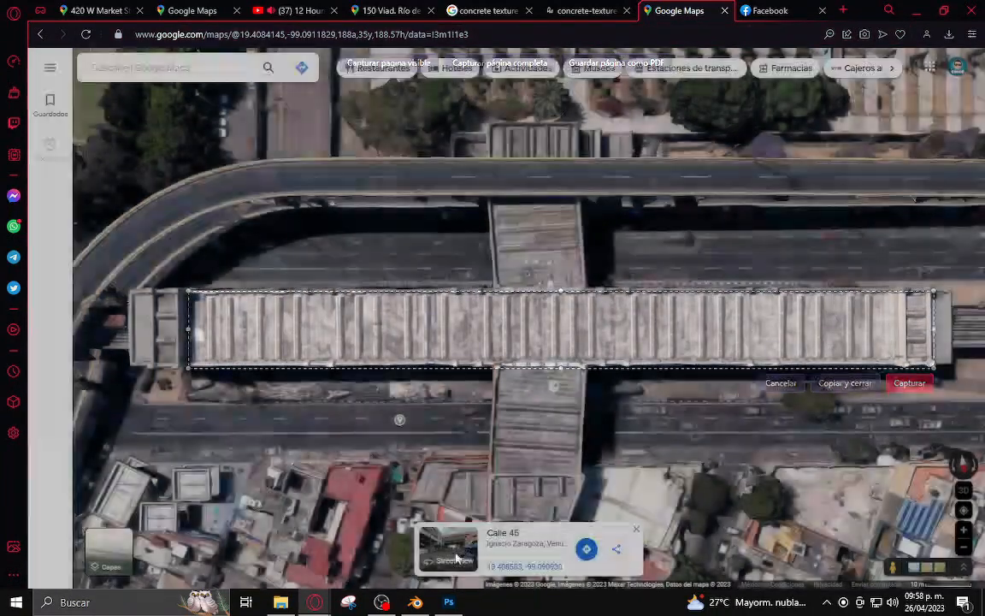
left_click(448, 602)
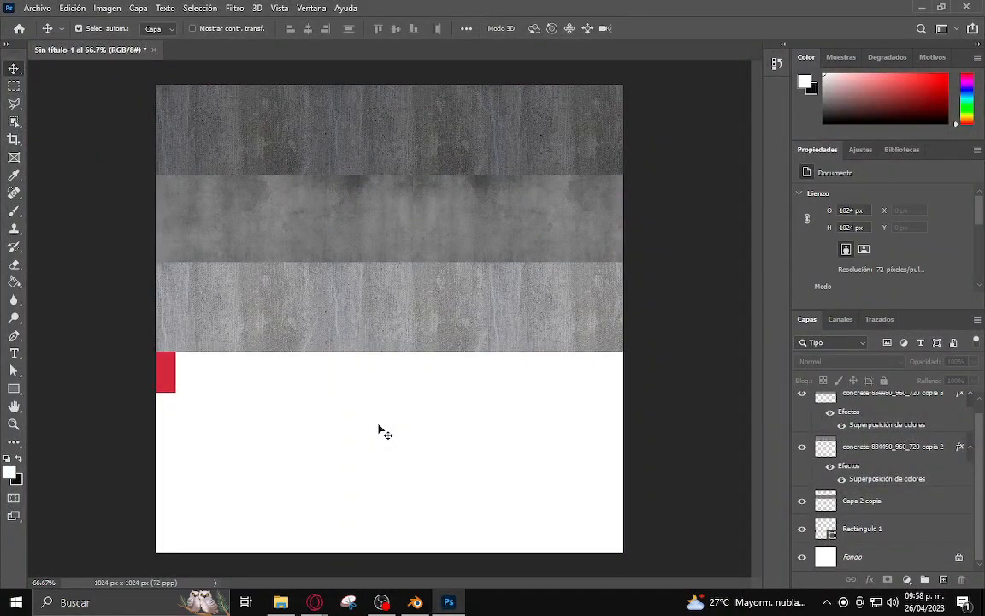
key("ctrl+v")
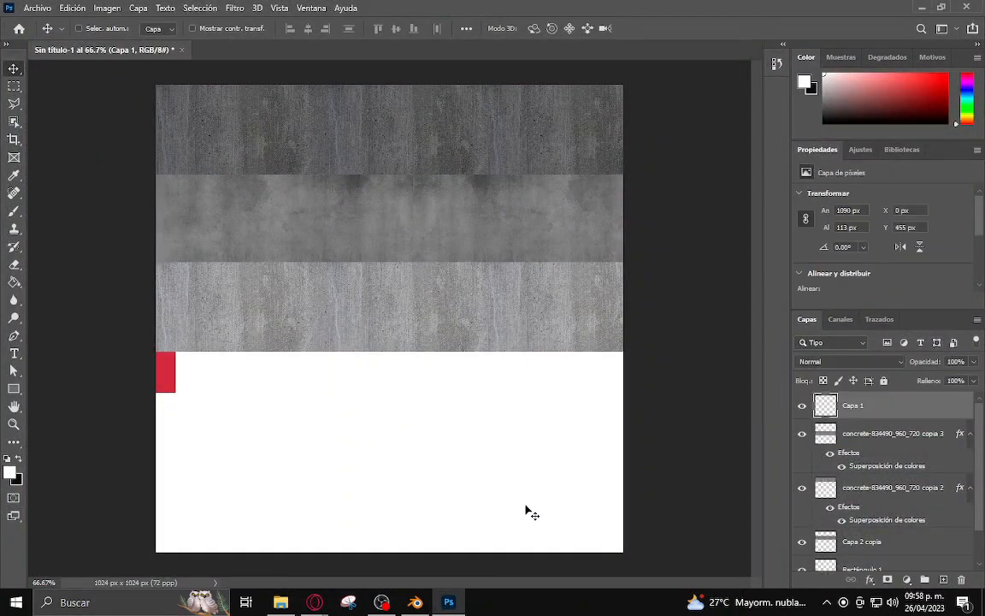
Move the corrugated roof layer to the texture's bottom edge at X -33 px, Y 911 px and turn on CMYK proof colours
left_click_drag(448, 345, 421, 524)
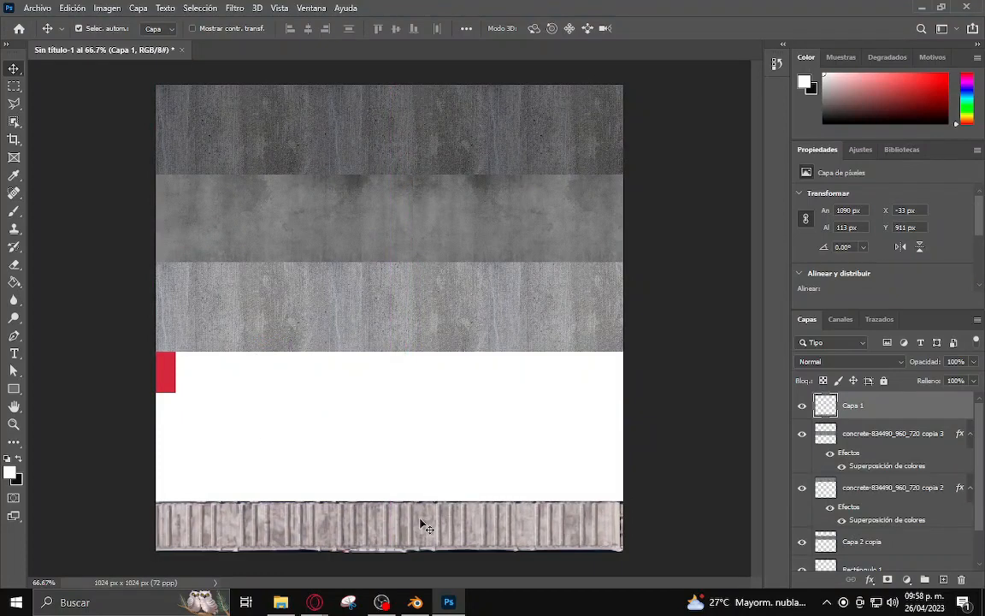
key("ctrl+y")
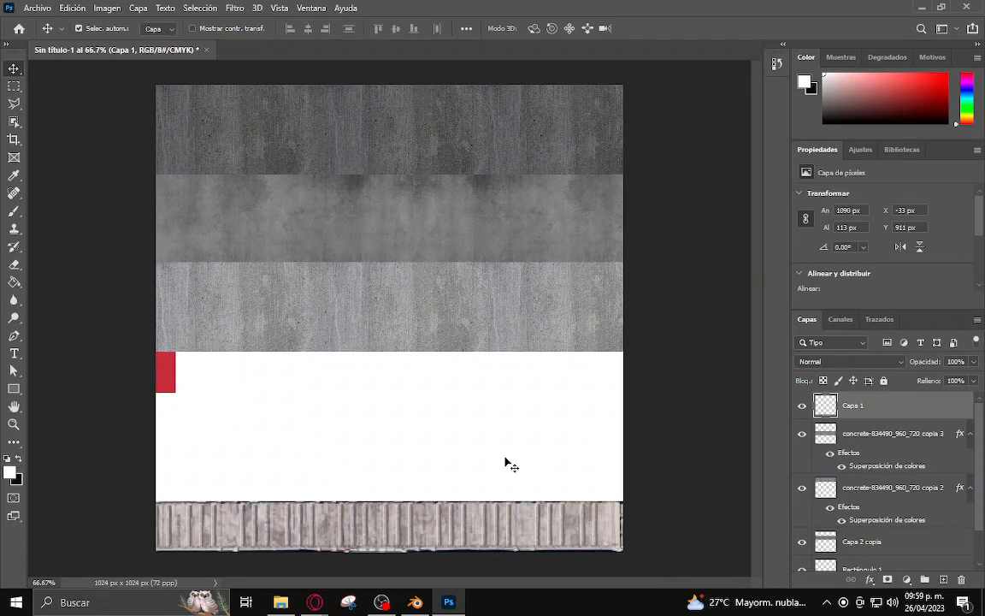
Save the texture as a Photoshop file named metro cdmx on the Desktop (Escritorio), accepting the format options
left_click(39, 9)
left_click(81, 173)
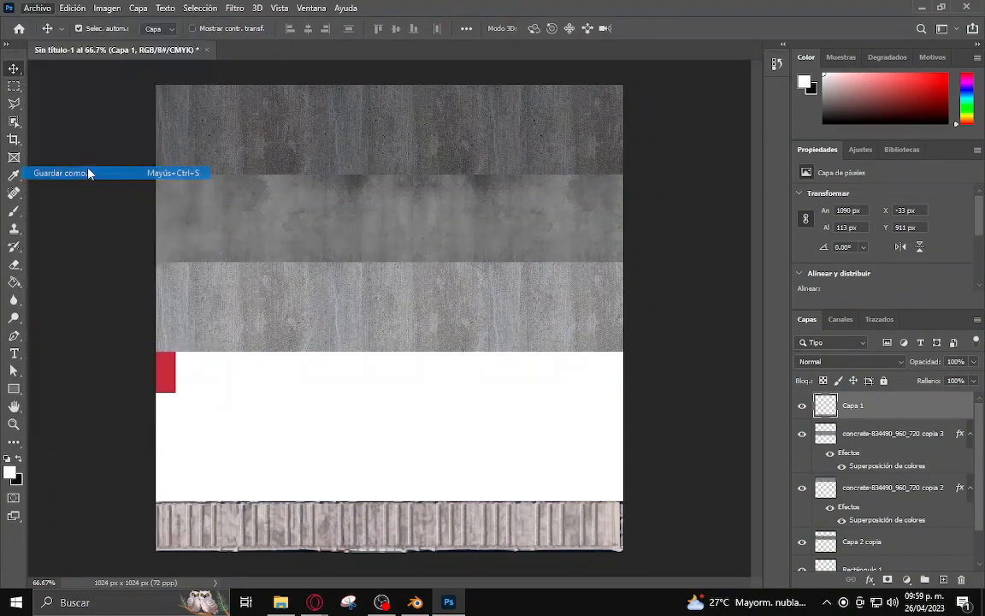
scroll(91, 128, "up", 3)
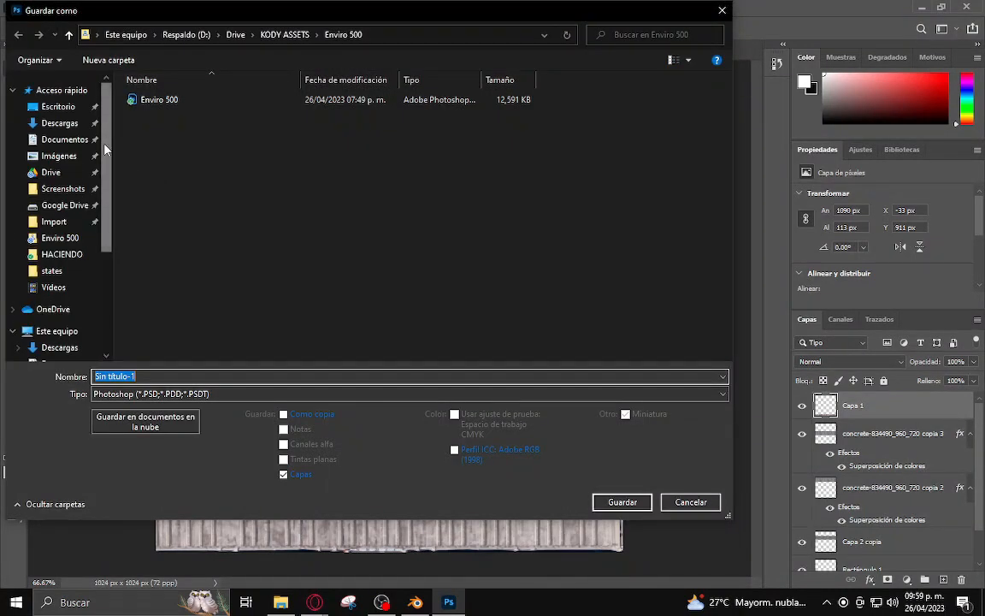
left_click(53, 107)
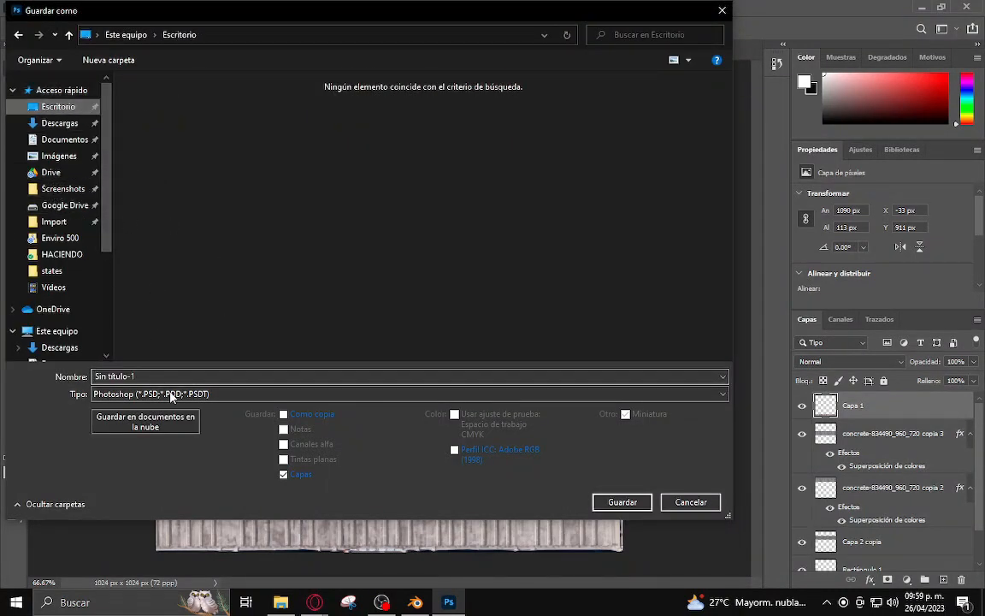
type("metro cdmx")
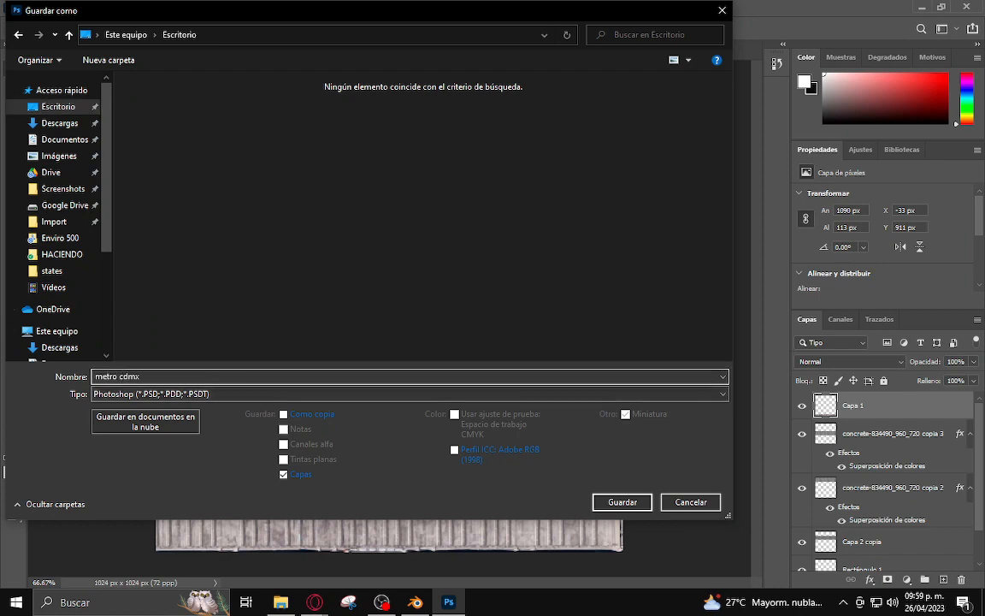
key("Return")
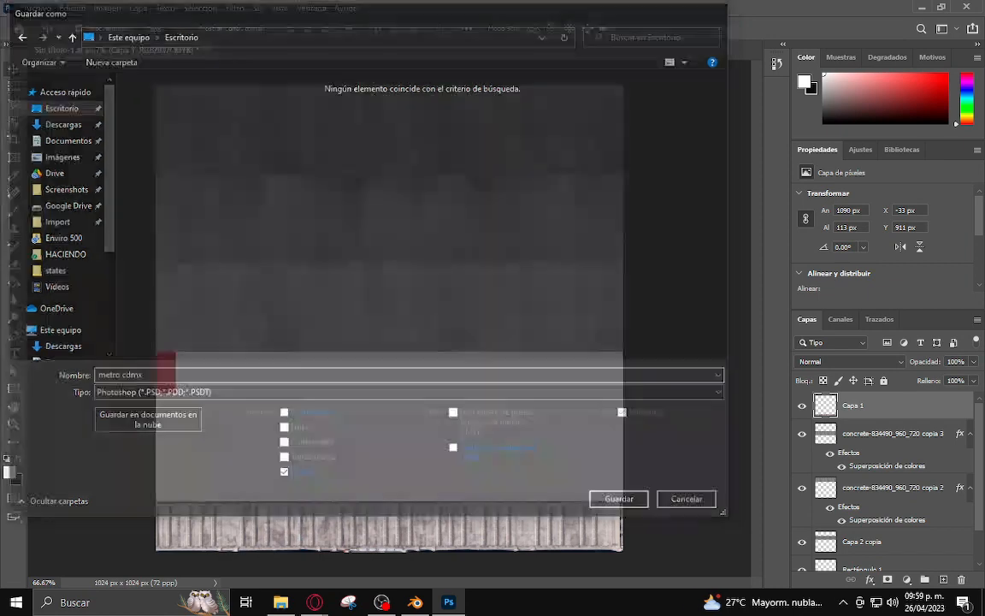
left_click(682, 163)
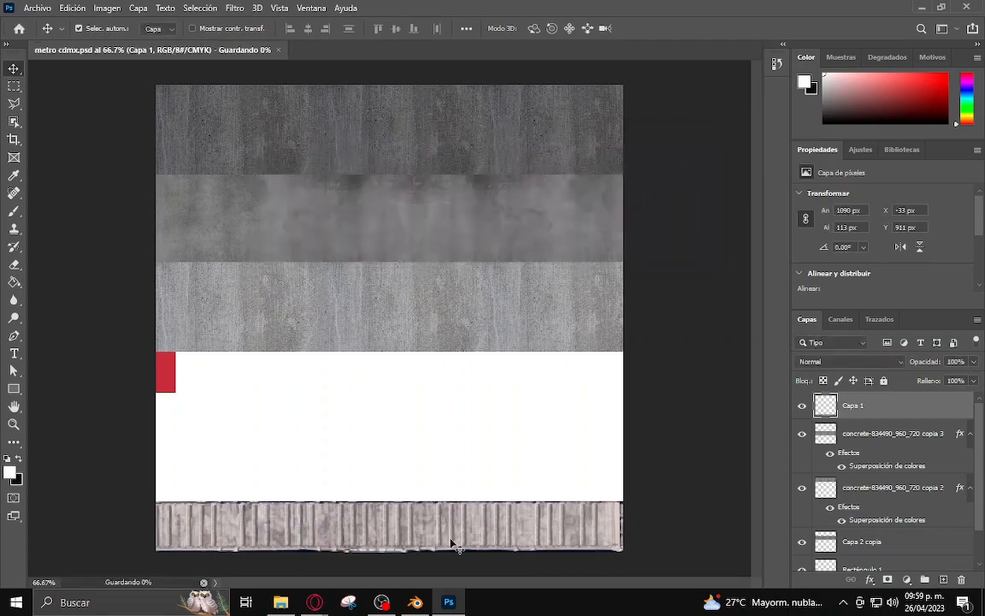
Switch to Blender and create a new material on the long station roof object, Plane
left_click(415, 602)
left_click(440, 235)
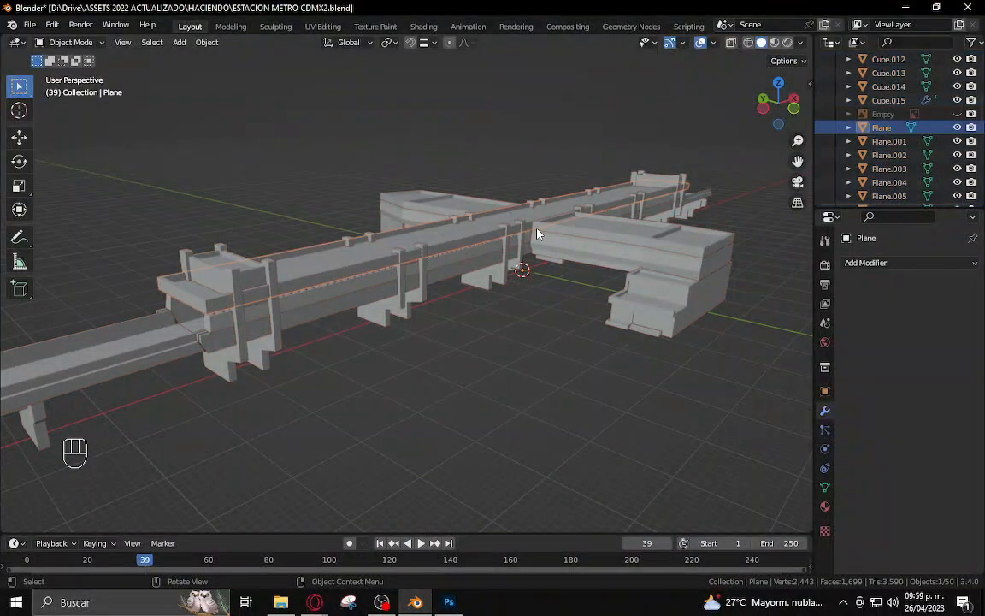
middle_click_drag(535, 231, 790, 398)
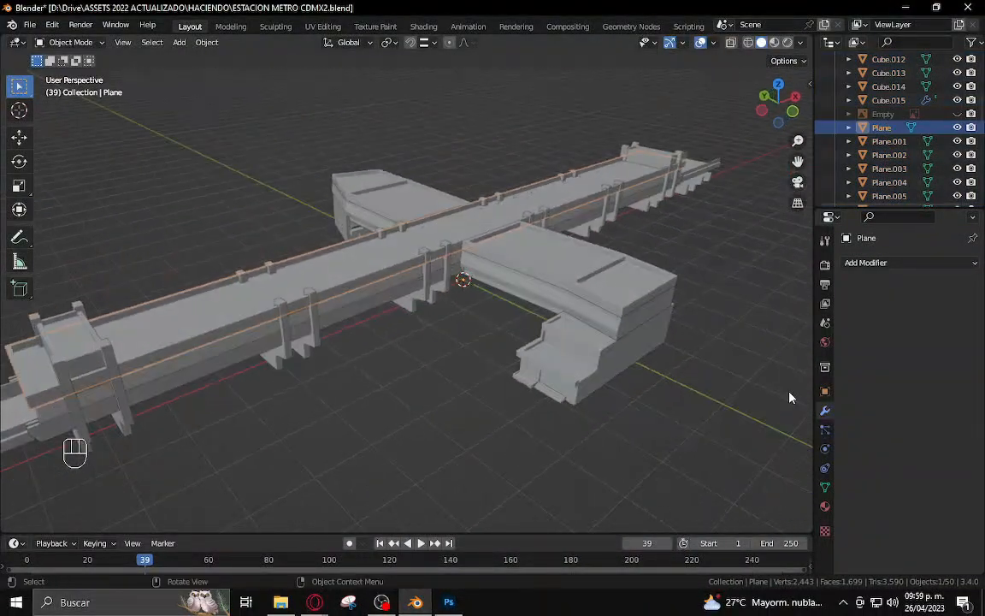
left_click(825, 505)
left_click(881, 321)
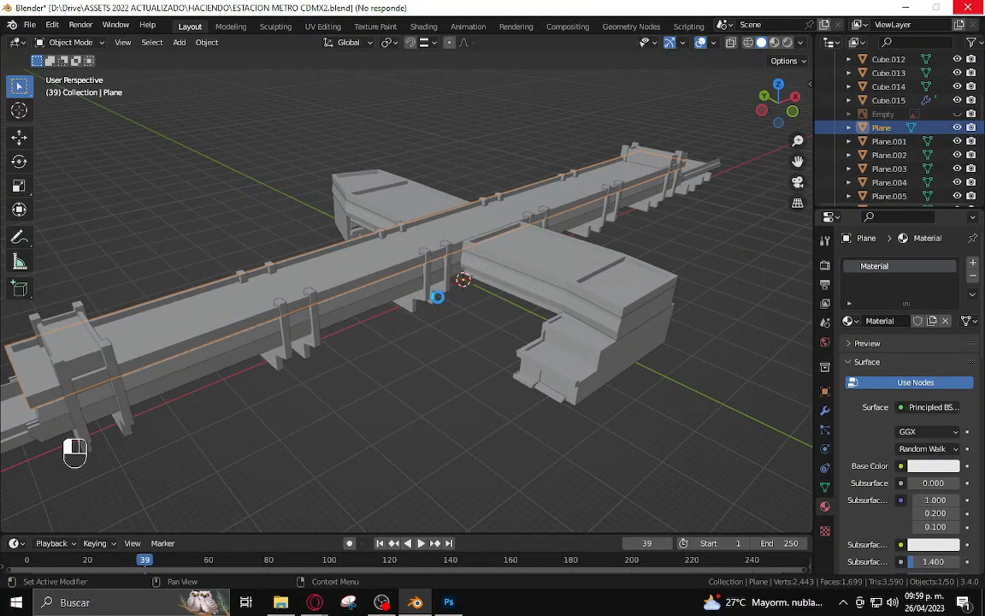
Switch to Photoshop, fill the background layer Capa 0 with black, and save metro cdmx.psd
left_click(449, 602)
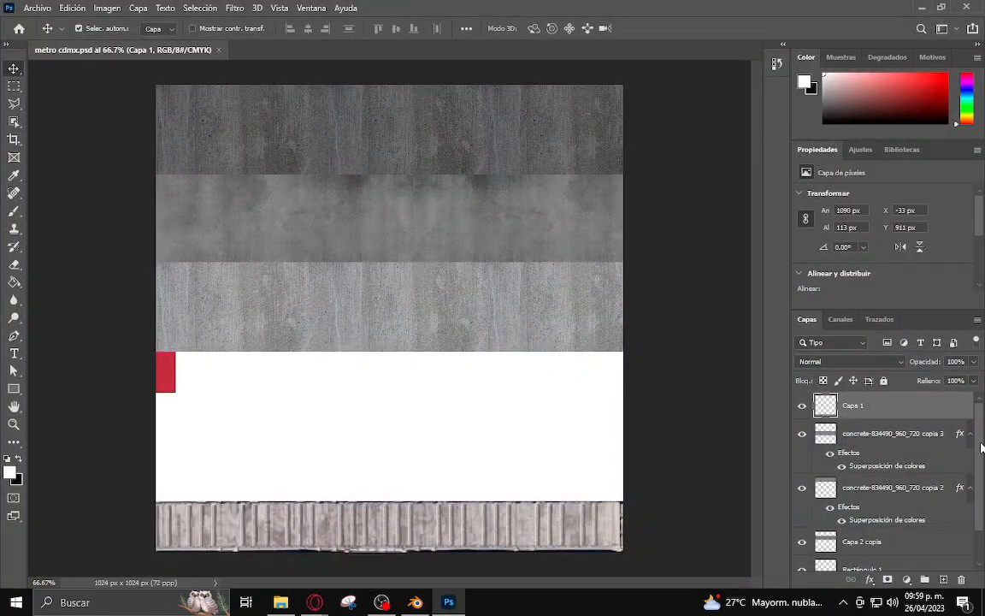
scroll(872, 505, "down", 3)
left_click(855, 557)
left_click(15, 282)
left_click(18, 458)
left_click(206, 427)
left_click(15, 70)
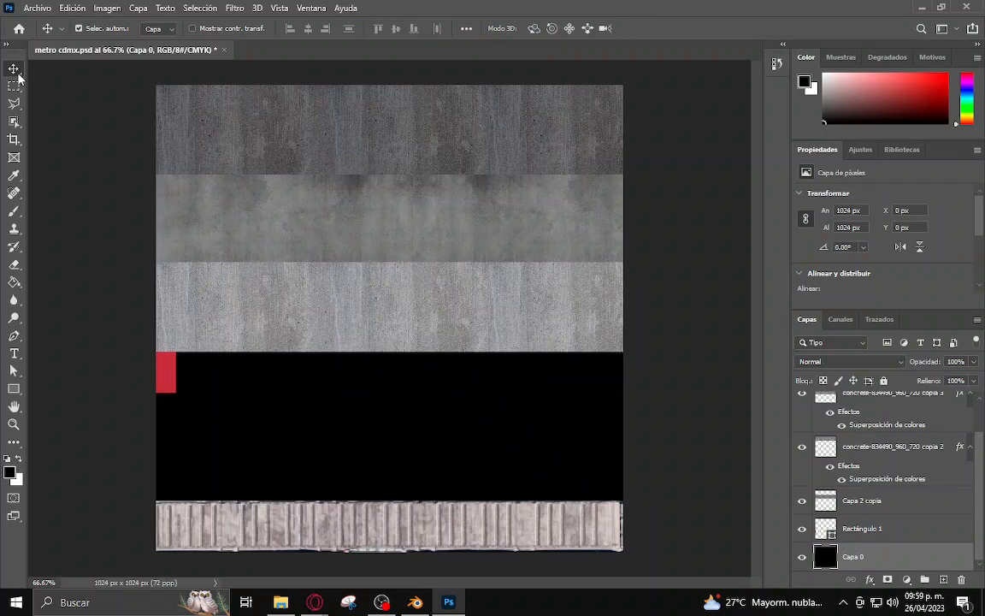
left_click(38, 7)
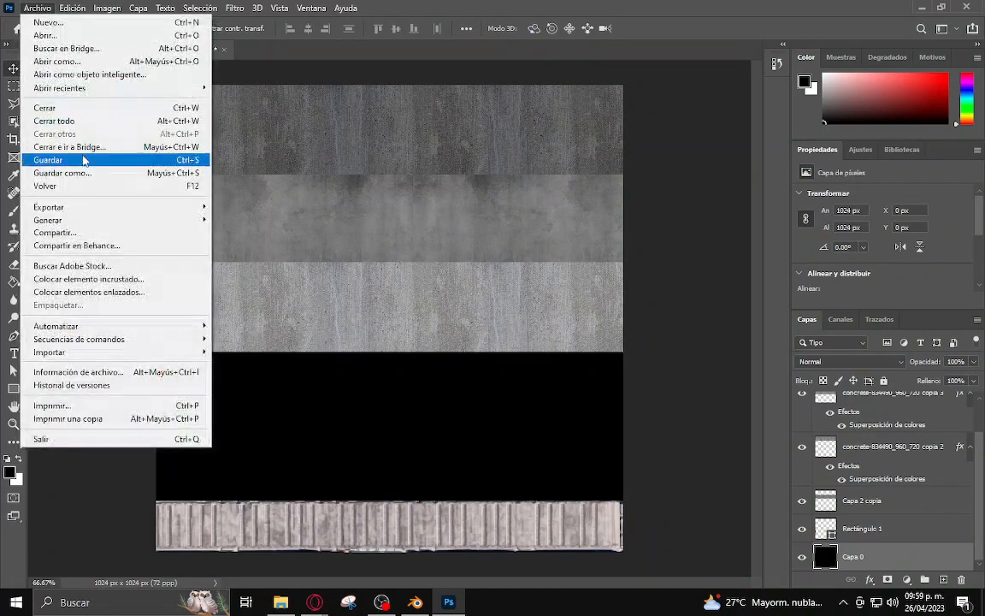
left_click(83, 160)
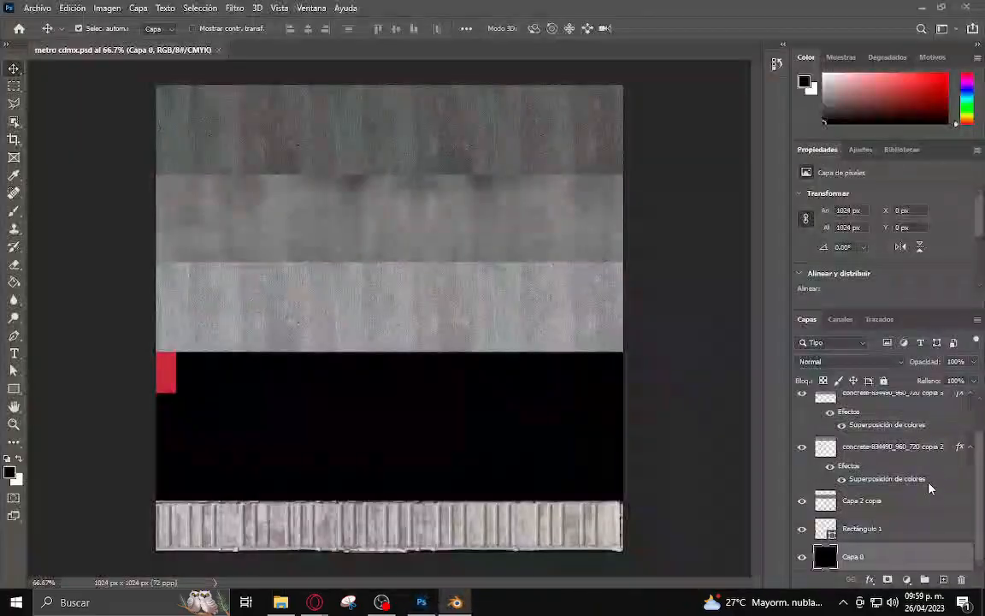
In Blender, load metro cdmx.psd from the Desktop as the material's Base Color image texture and open the UV Editing workspace
left_click(450, 602)
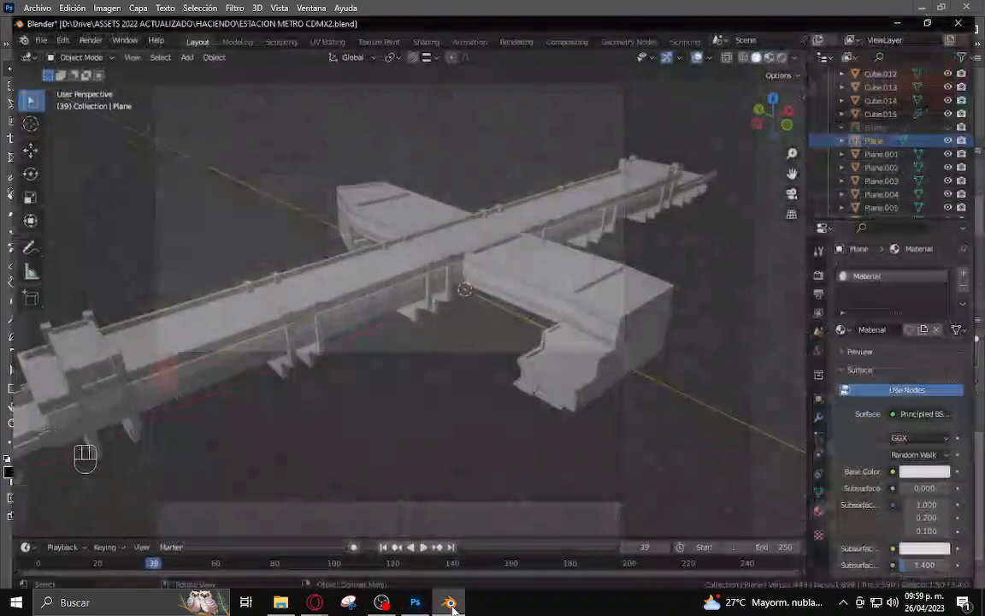
left_click(967, 466)
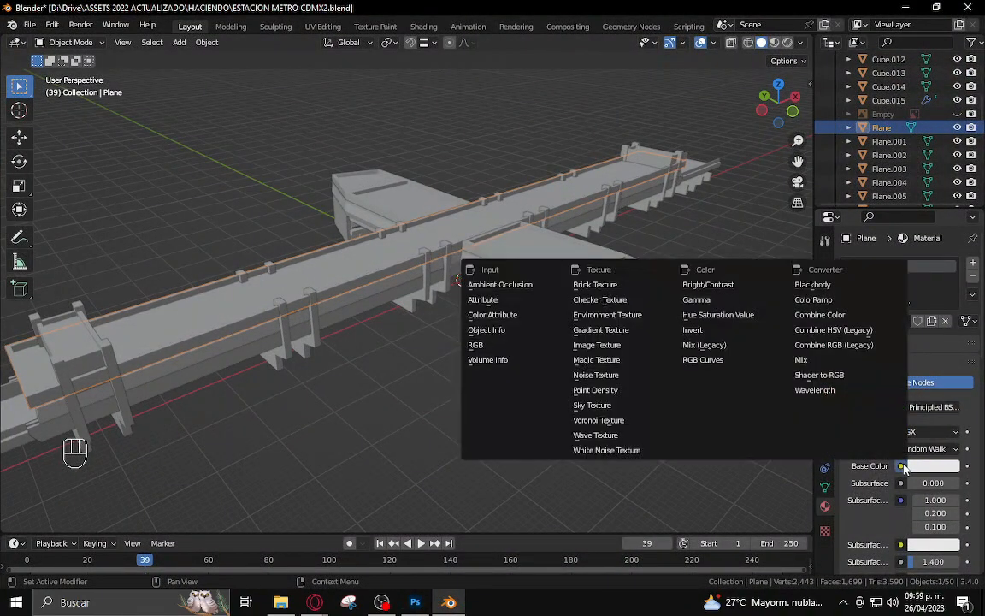
left_click(604, 345)
left_click(952, 484)
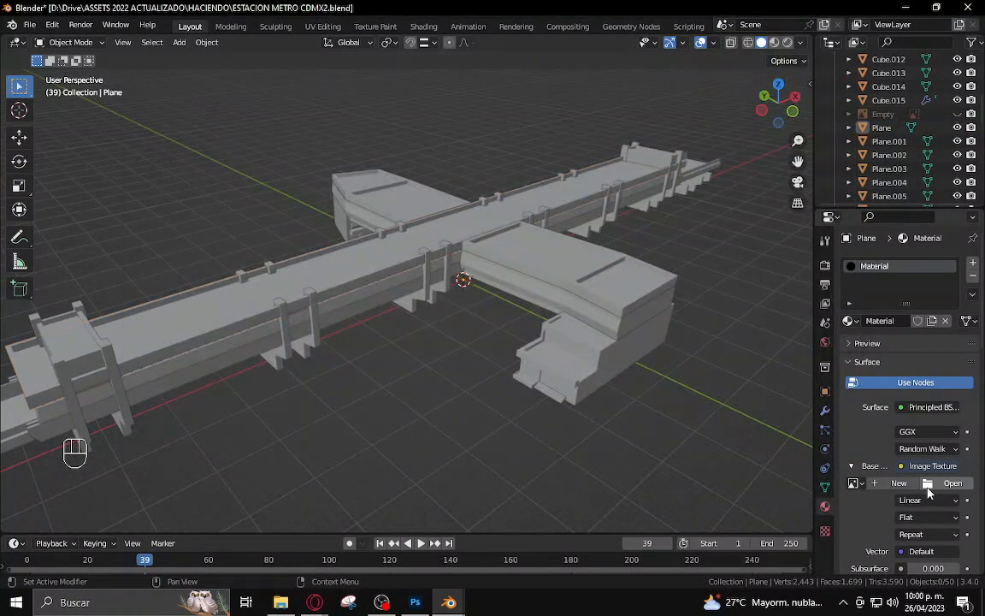
left_click(950, 485)
left_click(192, 232)
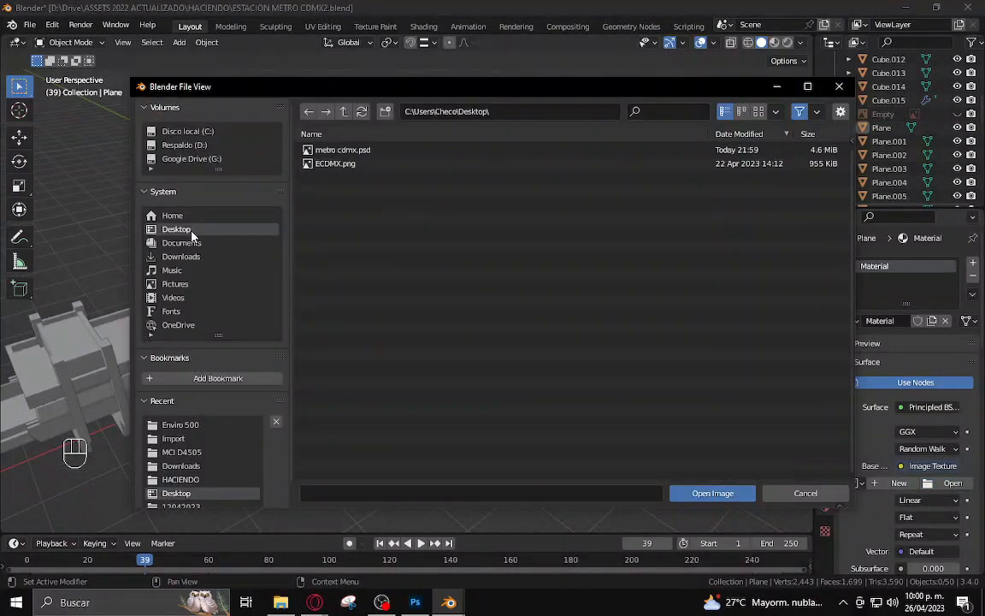
double_click(346, 152)
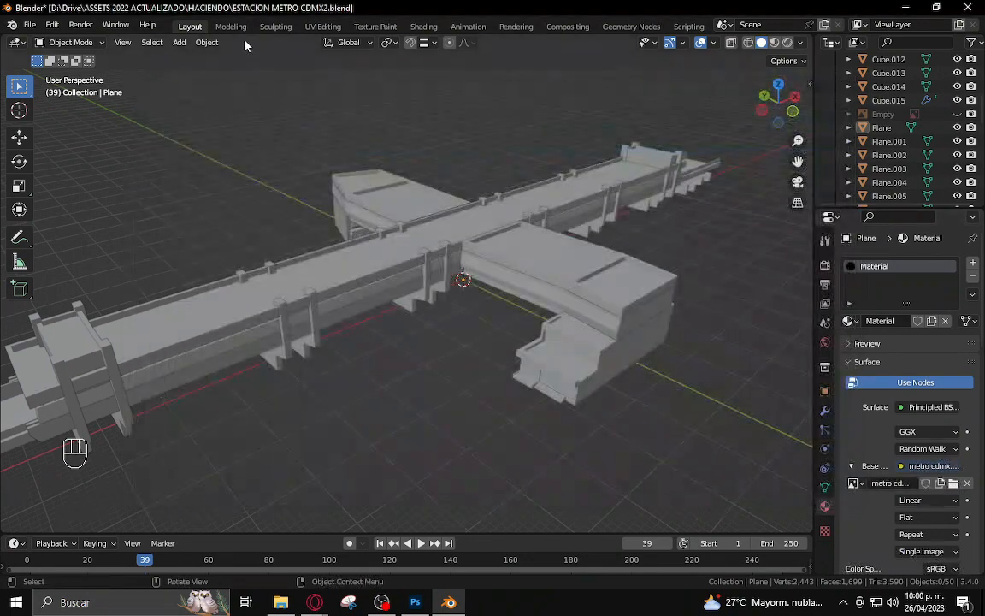
left_click(323, 27)
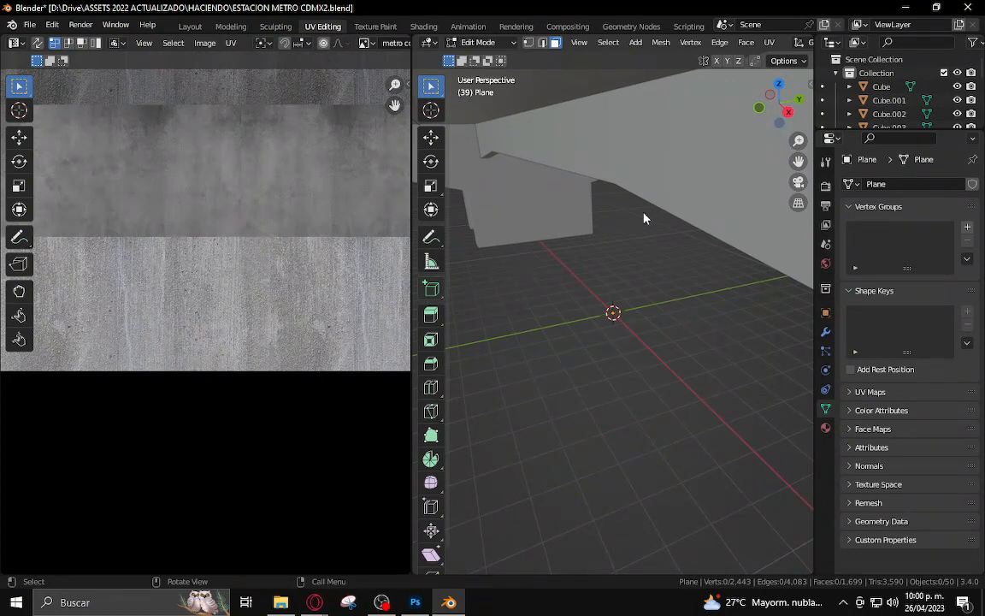
Switch to Photoshop and move the red rectangle down the texture's left edge until it rests on the roof strip
left_click(431, 602)
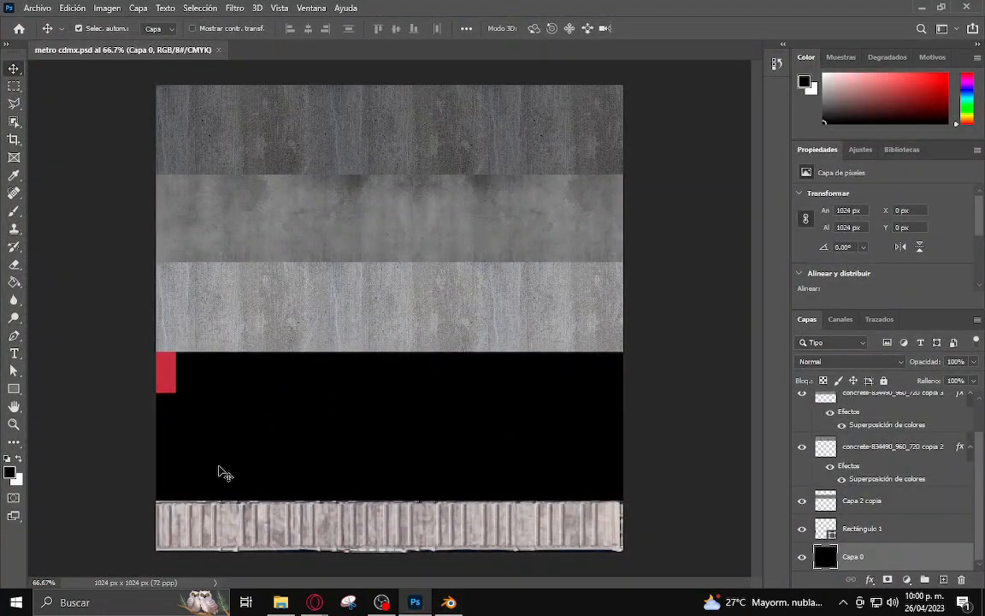
left_click_drag(176, 387, 171, 489)
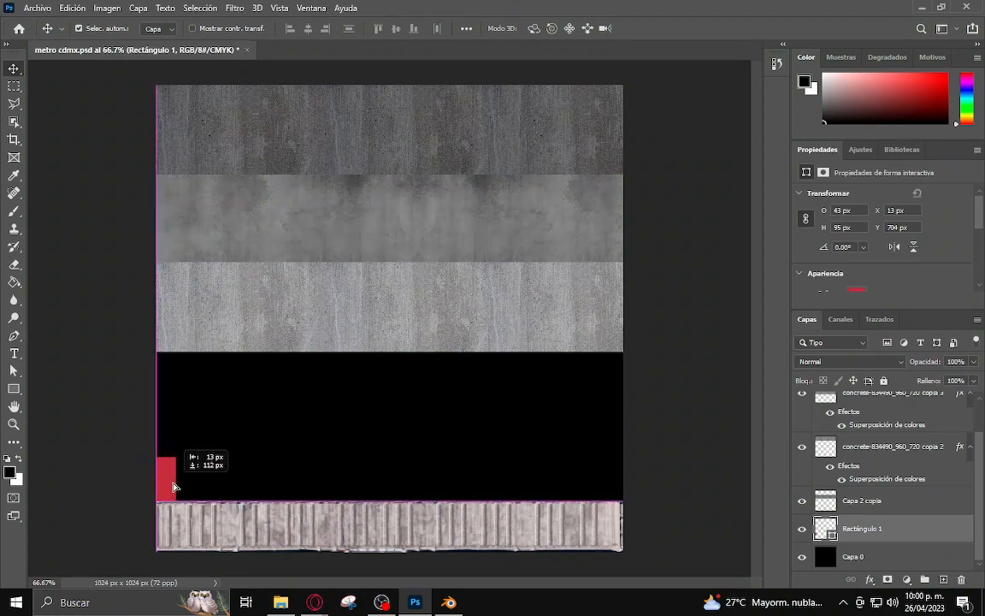
Switch to Blender, return to Object Mode, select the station's long roof, and apply all of its transforms
left_click(449, 602)
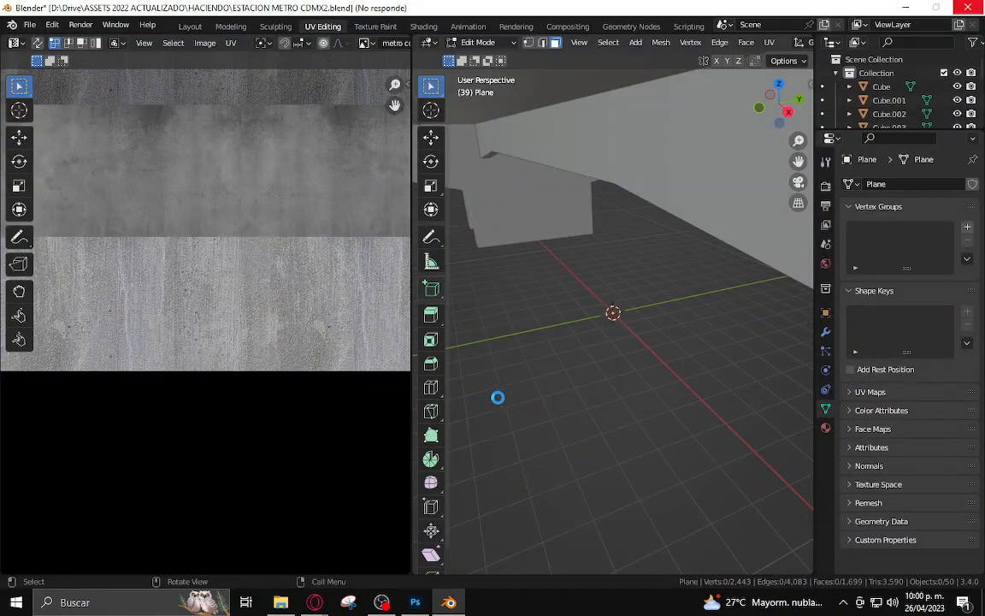
middle_click_drag(555, 239, 631, 283)
scroll(648, 264, "down", 6)
key("Tab")
scroll(600, 285, "down", 1)
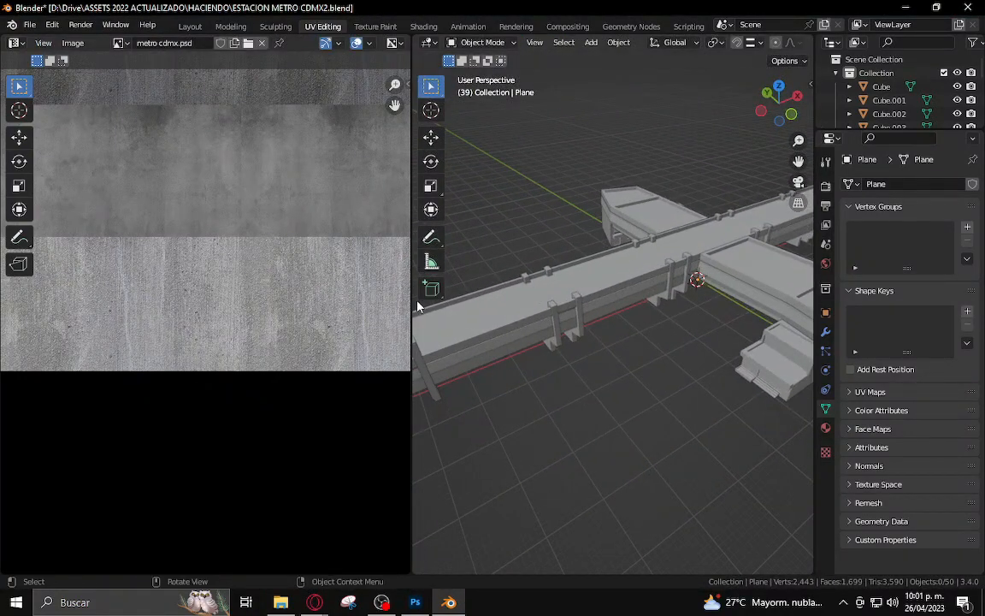
left_click_drag(411, 304, 288, 304)
key("Home")
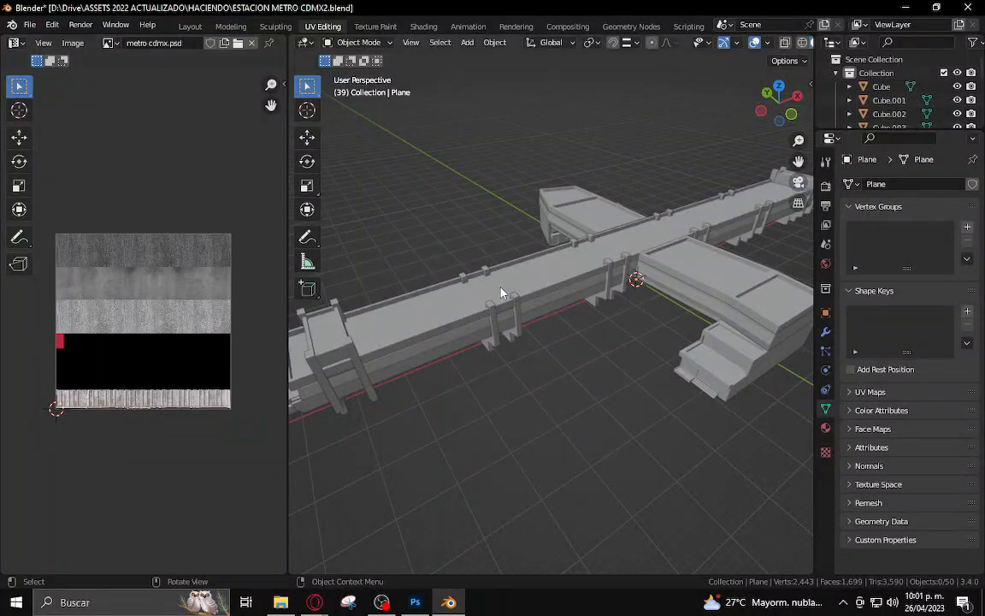
left_click(601, 287)
middle_click_drag(601, 287, 539, 284)
key("ctrl+a")
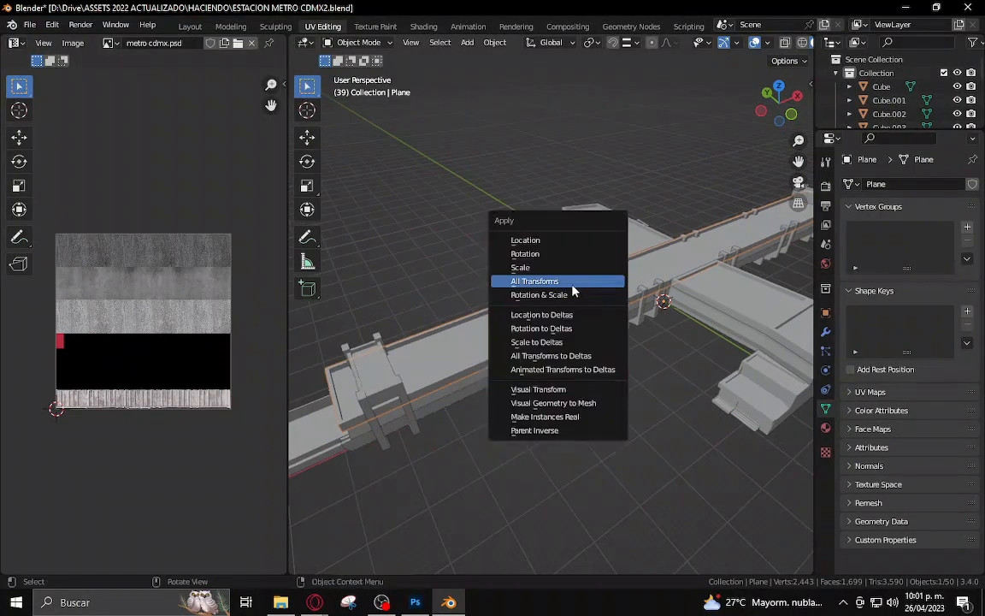
left_click(569, 288)
Unwrap all faces of the long roof with Cube Projection and move the UV layout above the texture image
key("Tab")
key("a")
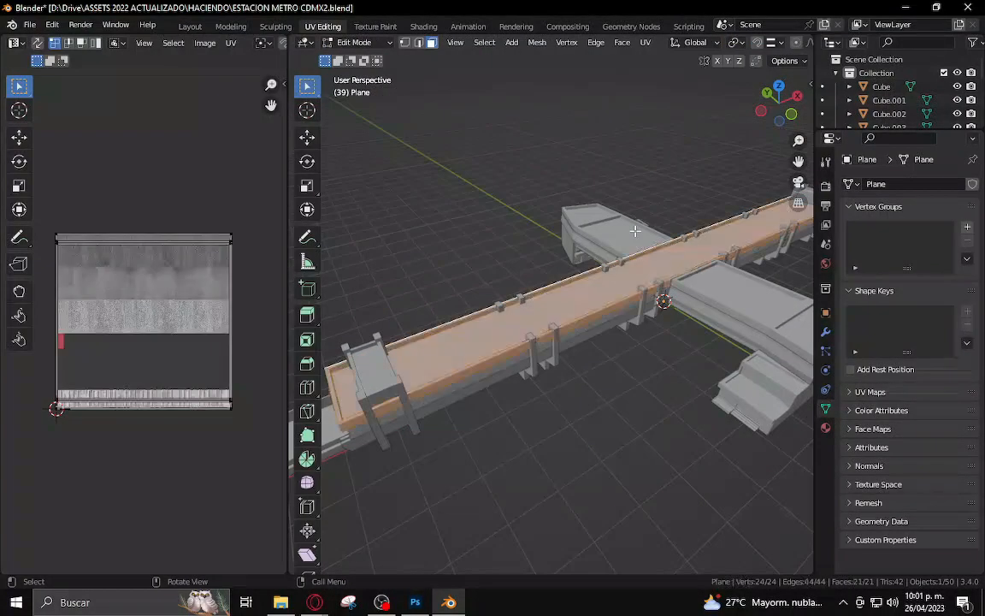
left_click(645, 43)
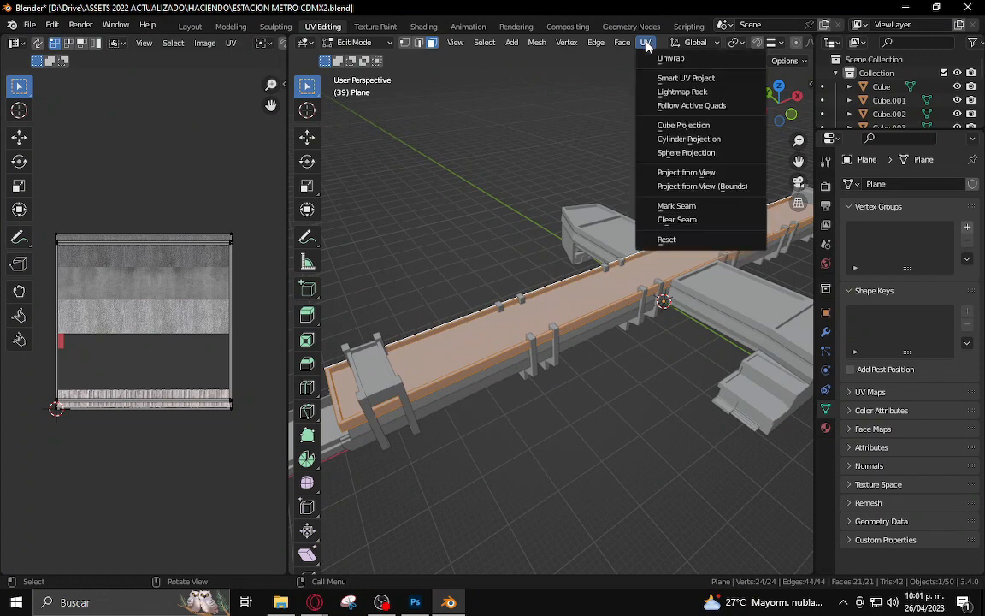
left_click(671, 126)
key("g")
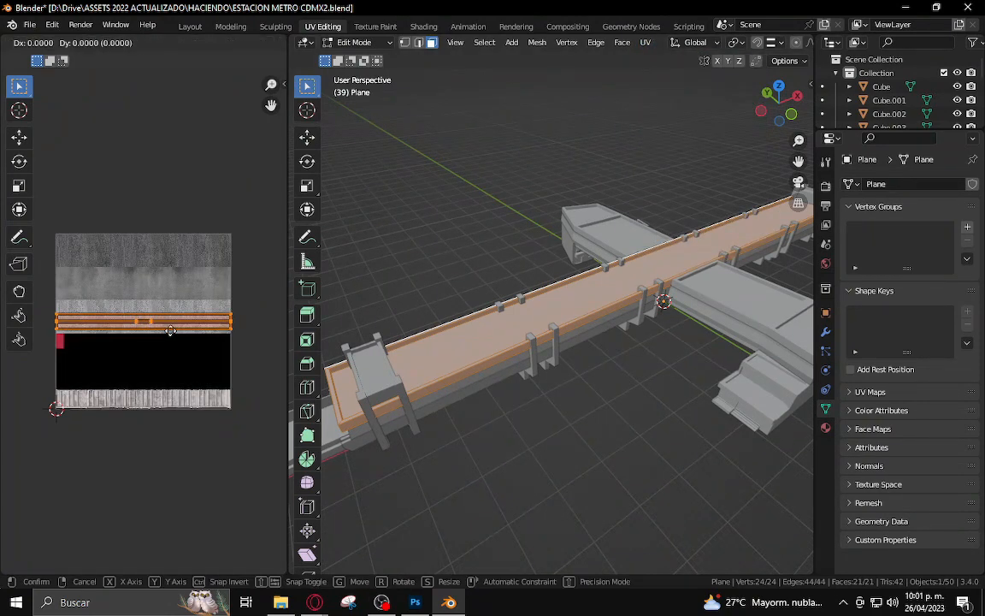
left_click(171, 229)
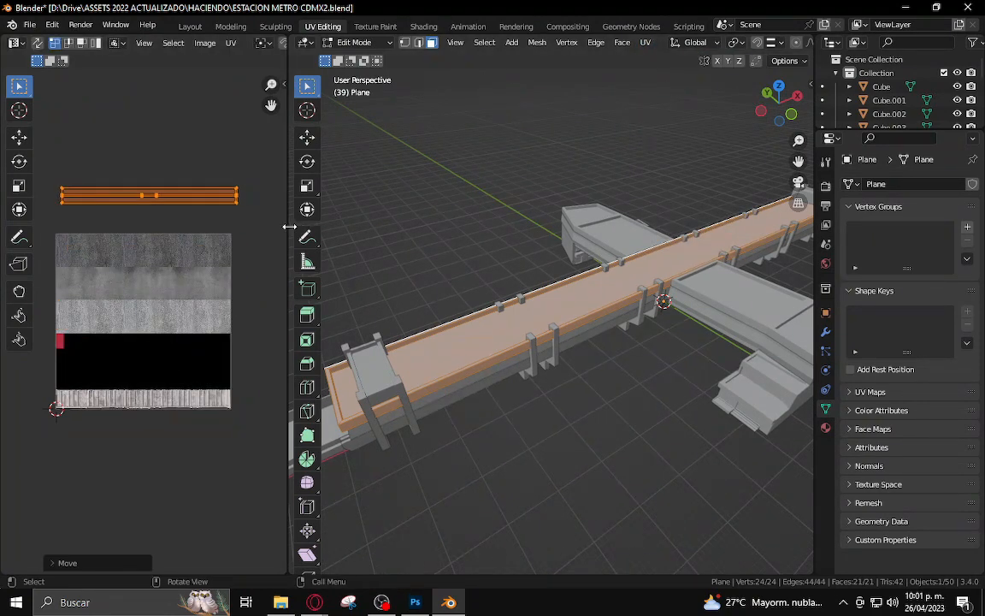
Widen the 3D viewport, switch its shading to Material Preview, and enlarge the UV editor again
left_click_drag(290, 227, 130, 231)
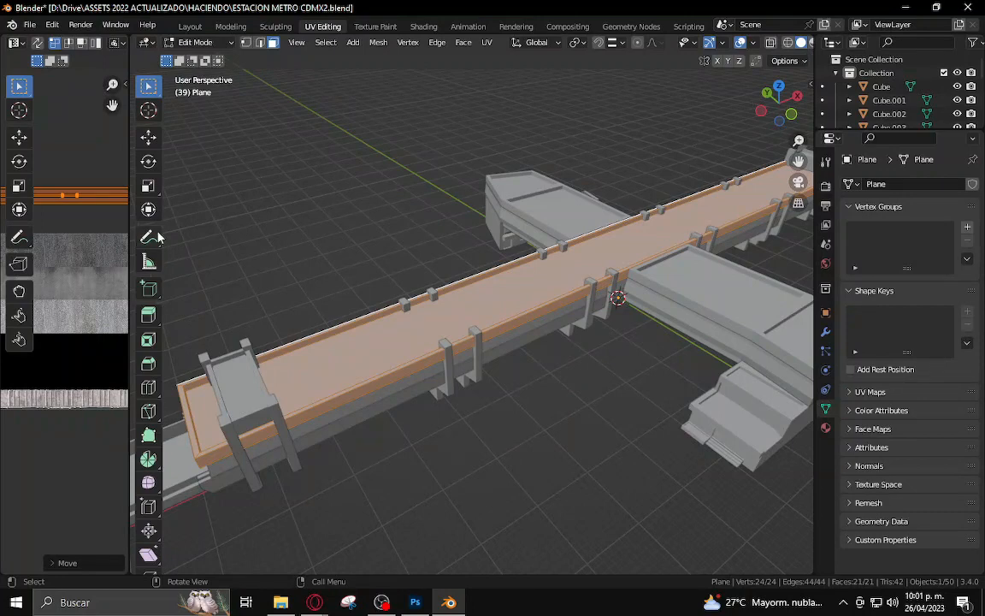
left_click_drag(130, 248, 75, 248)
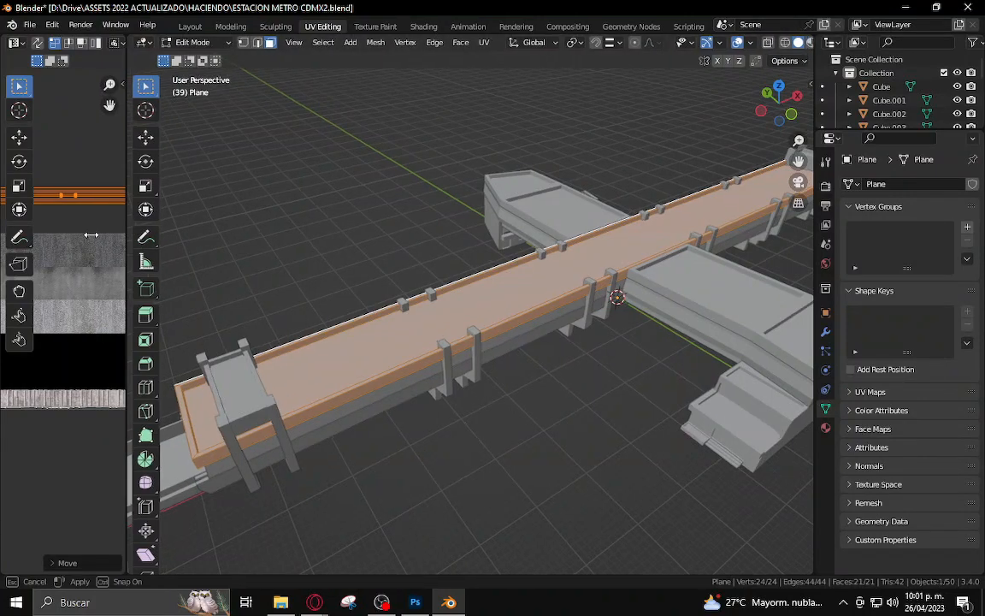
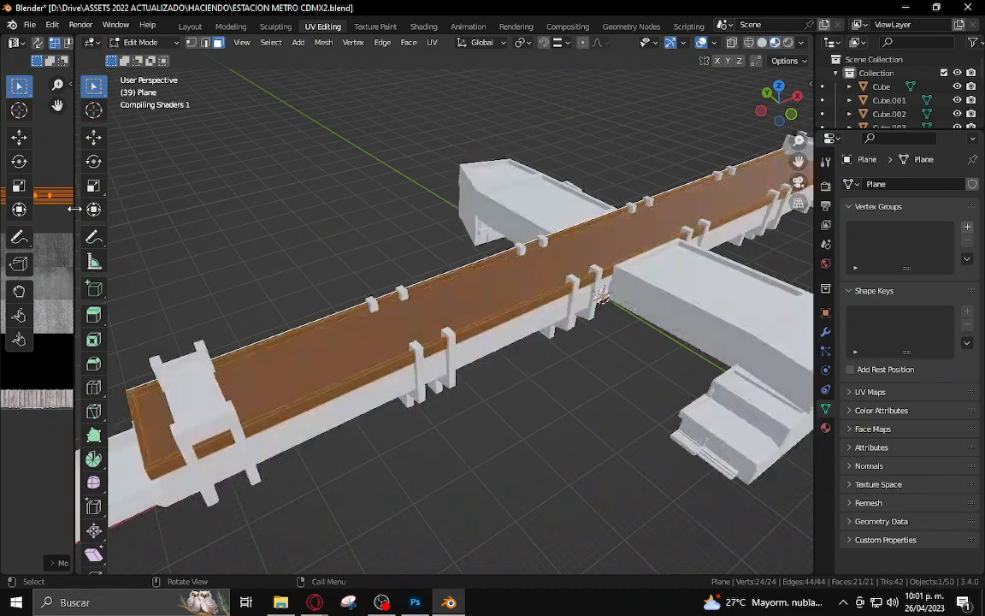
left_click_drag(235, 240, 325, 244)
Move the long roof's UV layout onto the upper part of the dark concrete strip, aligned with the texture's side edges
scroll(634, 345, "down", 1)
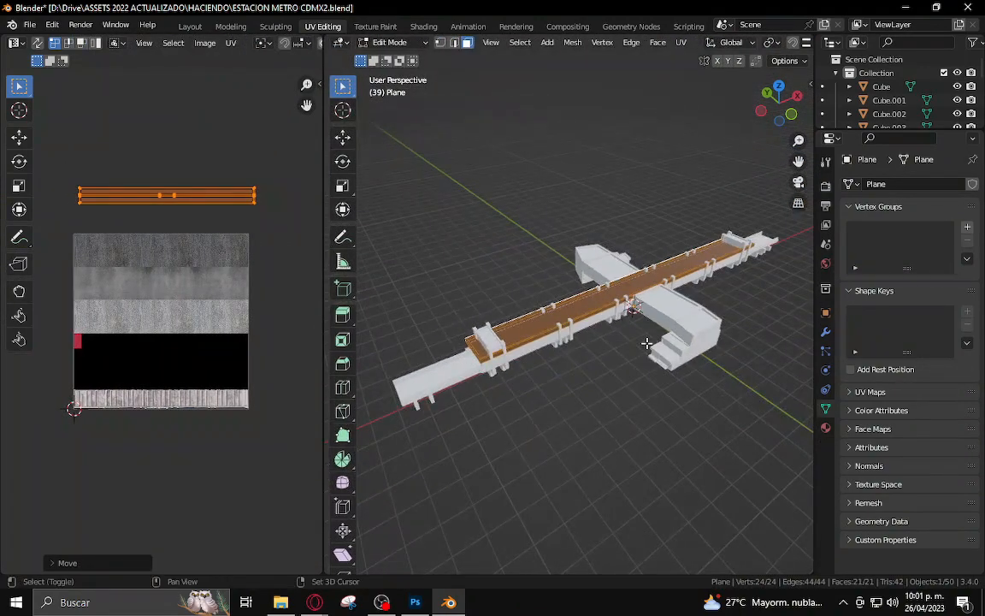
middle_click_drag(648, 345, 633, 355, "shift")
scroll(205, 215, "up", 2)
key("g")
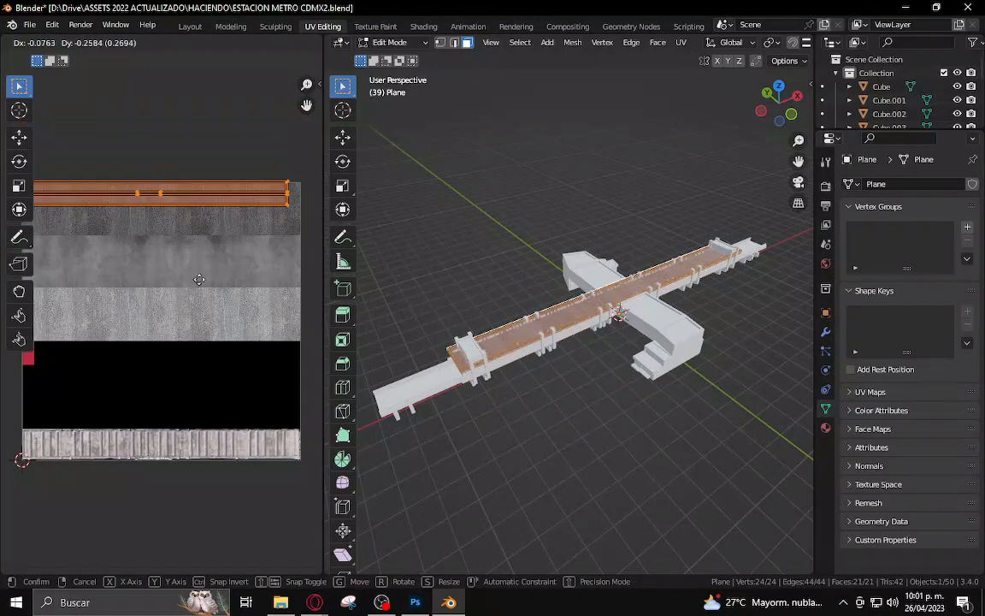
left_click(204, 259)
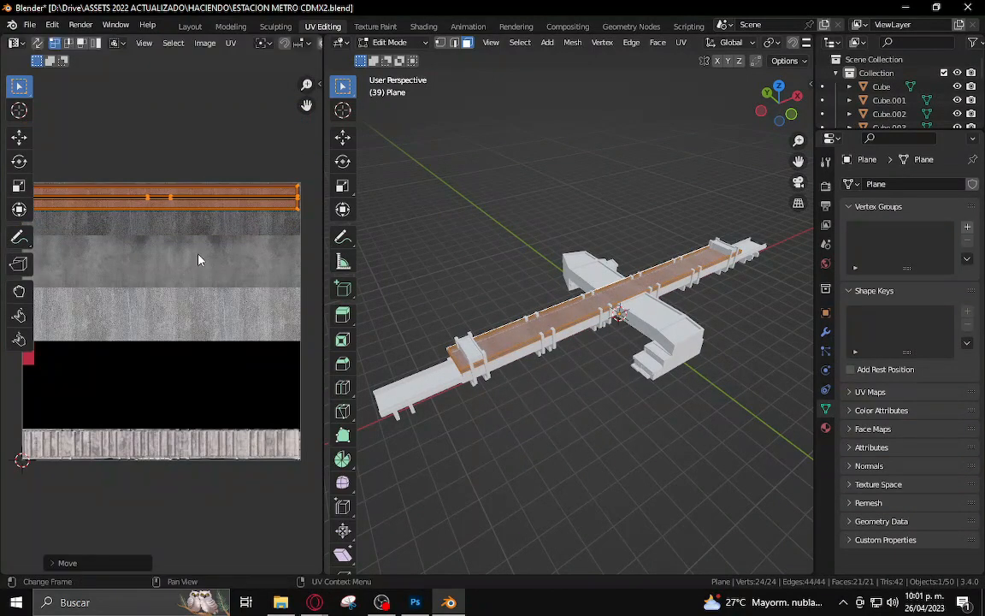
scroll(178, 228, "up", 1)
scroll(197, 257, "up", 1)
scroll(215, 289, "down", 2)
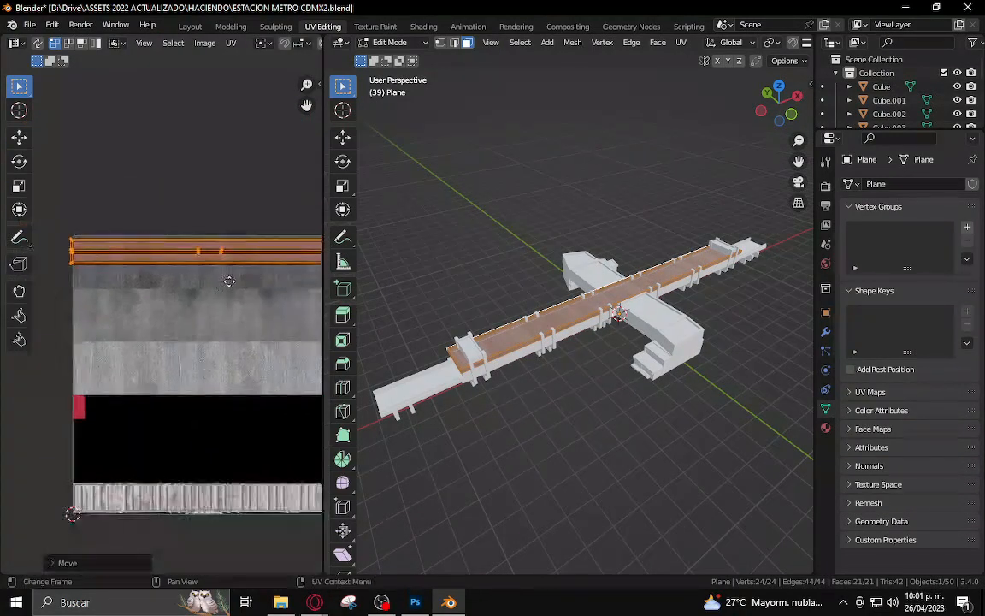
Widen the UV editor and align the platform's UVs with the upper and outer edges of the dark concrete strip
left_click_drag(389, 284, 419, 284)
middle_click_drag(538, 376, 606, 379)
scroll(606, 379, "up", 3)
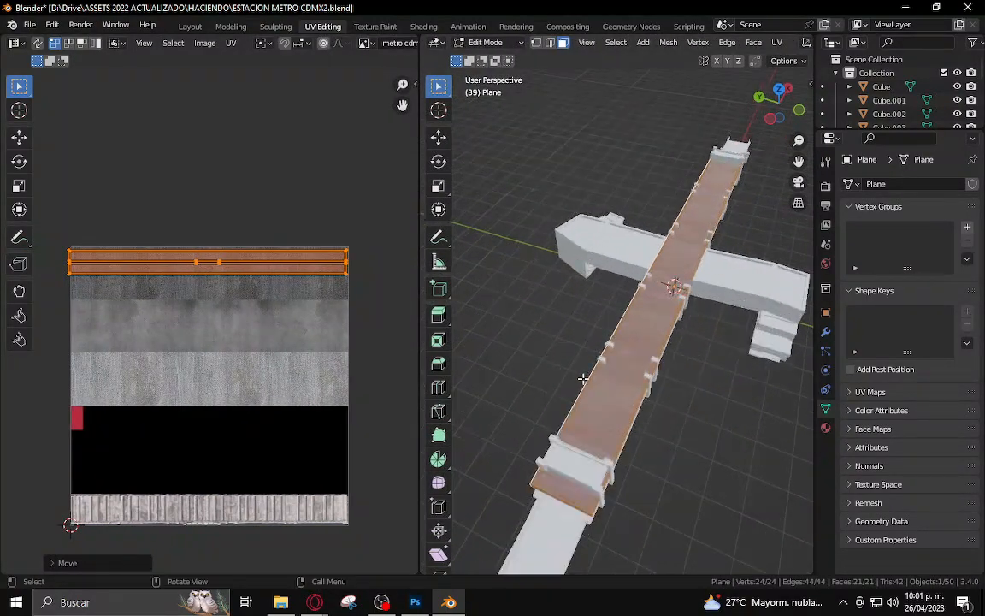
scroll(234, 281, "up", 4)
key("g")
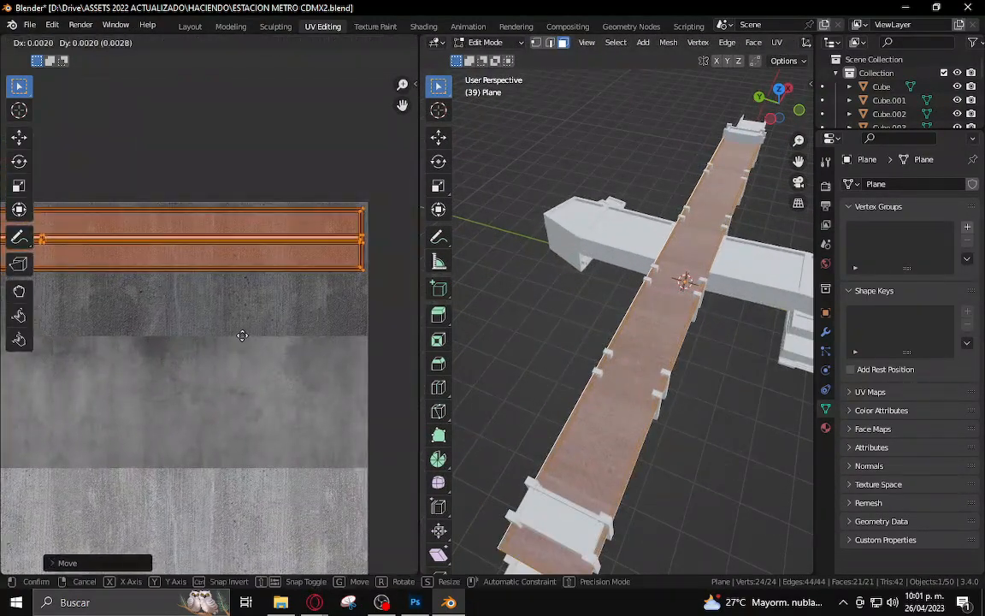
left_click(245, 334)
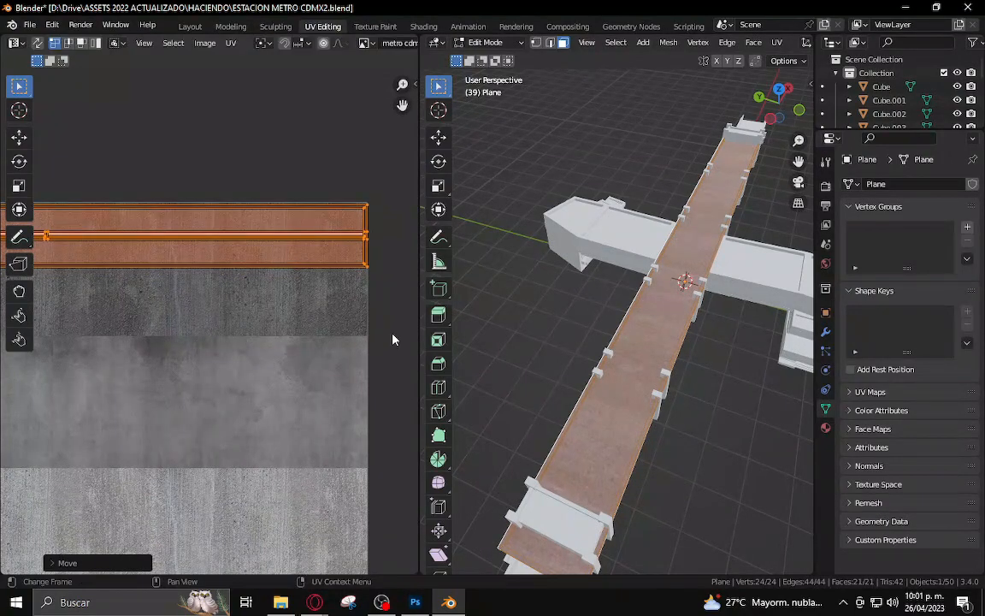
Scale up the platform's UVs and reposition them over the dark concrete strip
middle_click_drag(479, 330, 650, 299)
key("Tab")
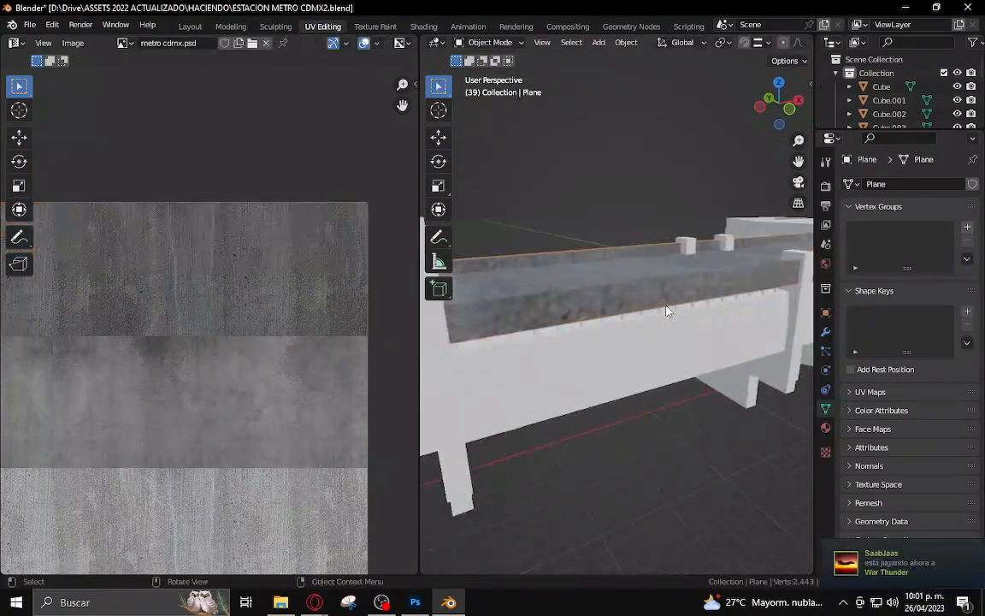
key("Tab")
scroll(261, 297, "down", 3)
key("s")
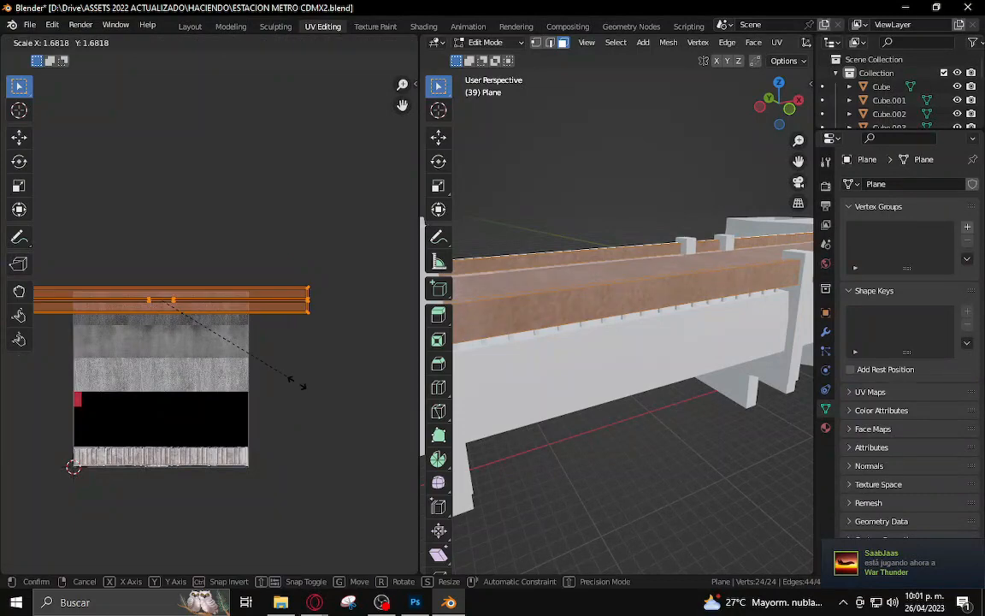
left_click(280, 354)
key("g")
left_click(265, 345)
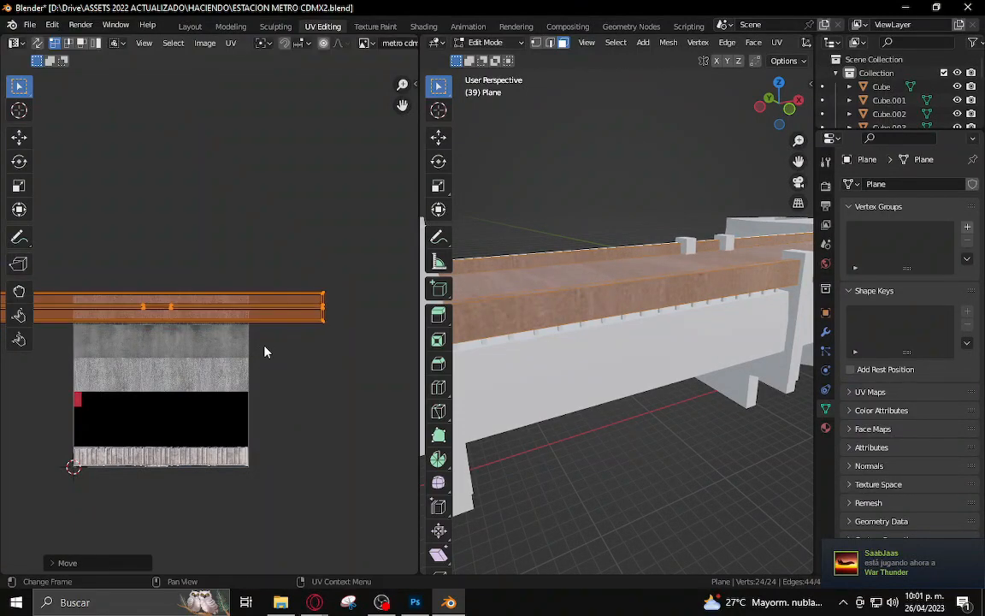
Enlarge the platform's UVs further until they cover the full height of the dark concrete strip
scroll(264, 347, "up", 2)
scroll(265, 347, "down", 1)
key("s")
left_click(280, 369)
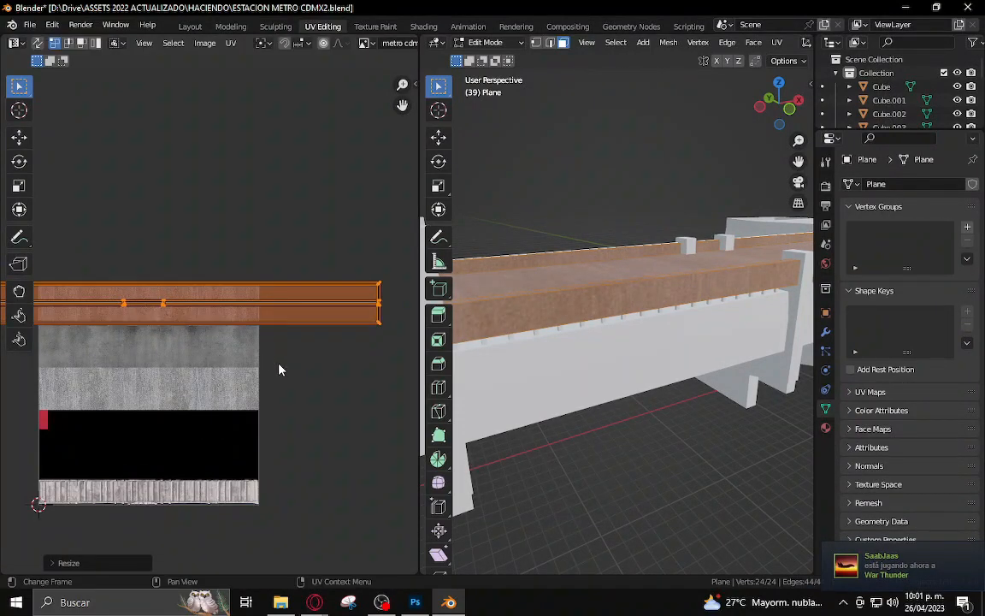
scroll(279, 368, "up", 2)
key("g")
left_click(277, 366)
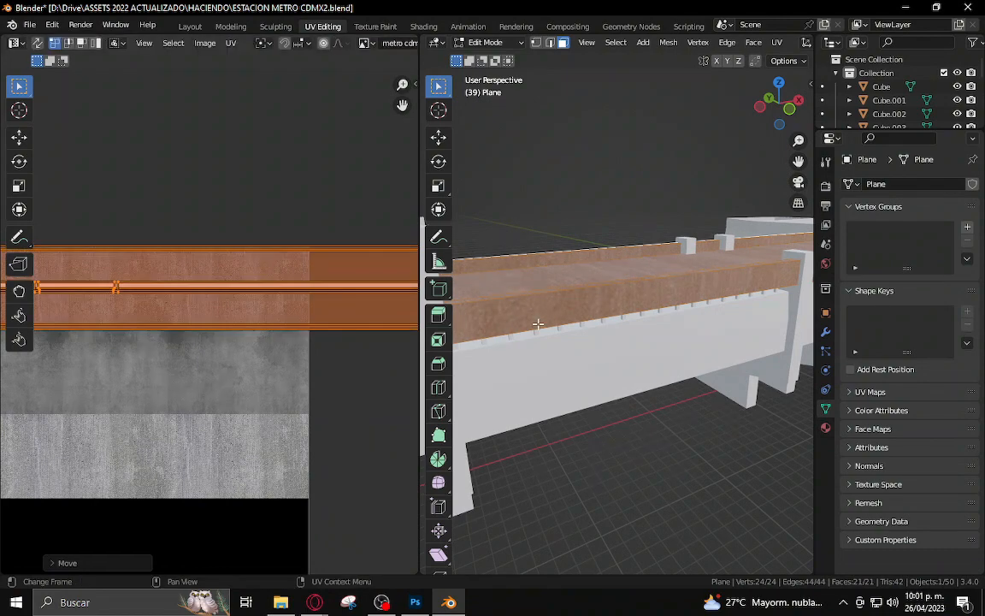
Move the UVs of the platform's top face onto the pale ribbed strip and scale them to about the texture's width
left_click(534, 288)
scroll(534, 285, "down", 4)
scroll(266, 290, "down", 2)
key("g")
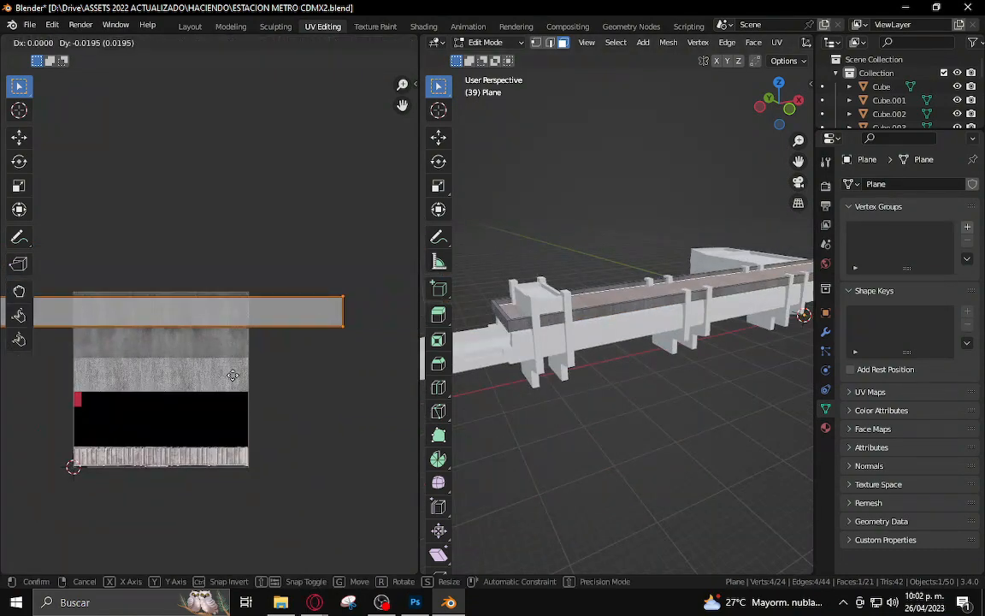
left_click(215, 417)
key("s")
left_click(198, 479)
key("g")
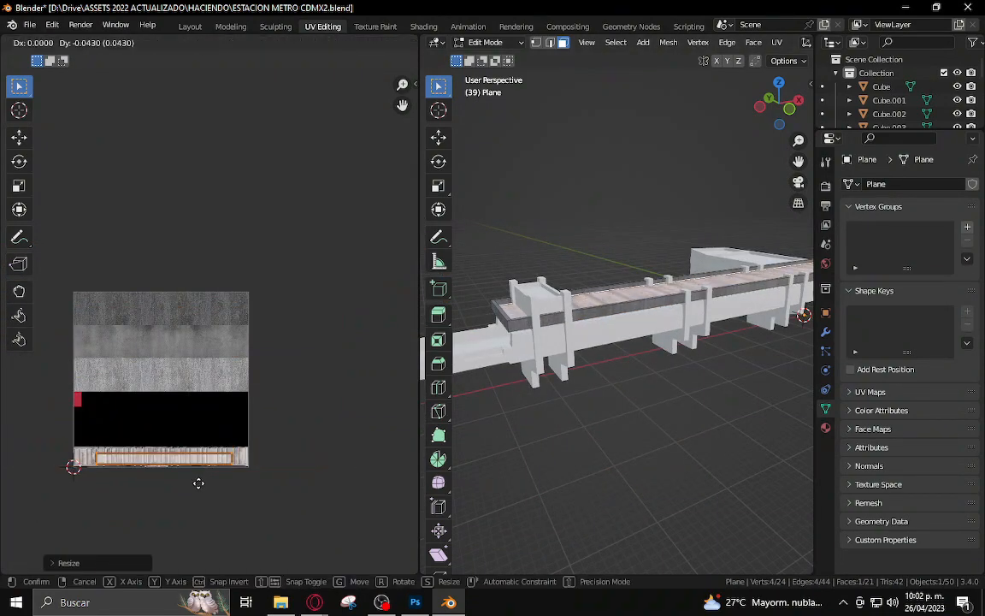
left_click(198, 481)
key("s")
left_click(203, 497)
key("g")
left_click(202, 492)
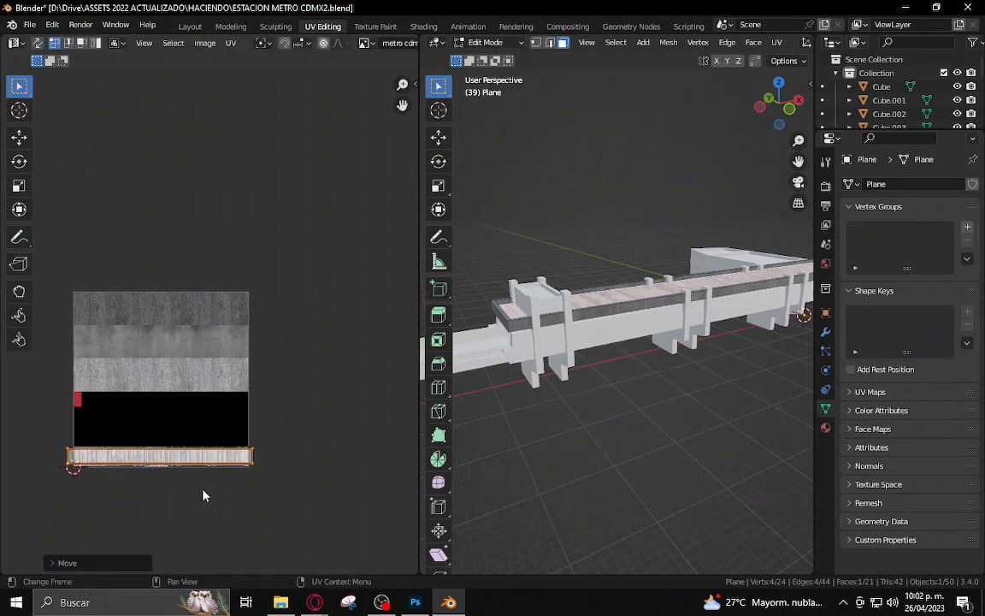
Fine-tune the top face's UV size and position to fill the ribbed strip's height, and leave Edit Mode
scroll(256, 347, "up", 5)
key("s")
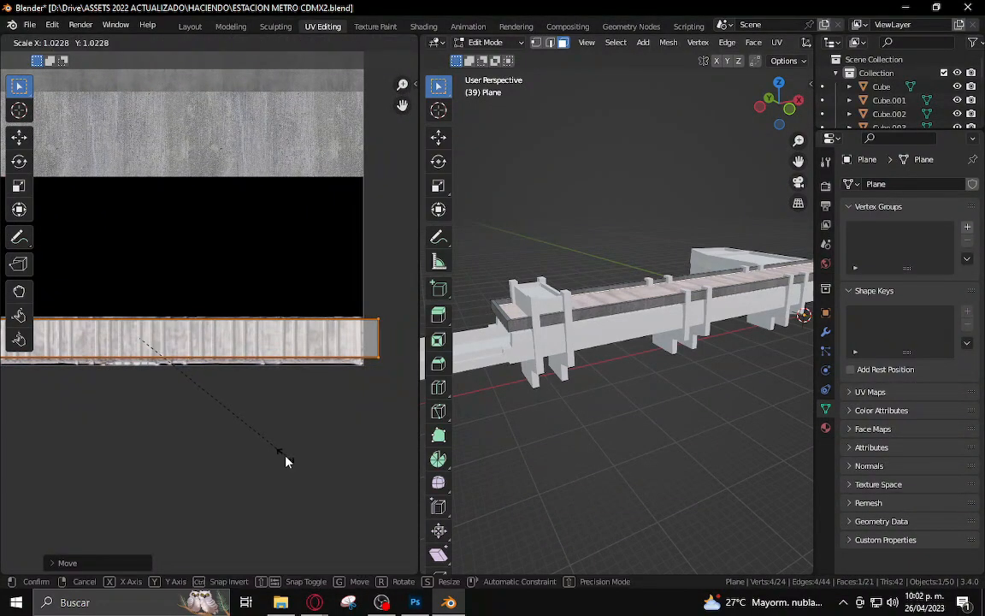
left_click(285, 457)
key("g")
left_click(283, 458)
key("s")
left_click(290, 470)
key("g")
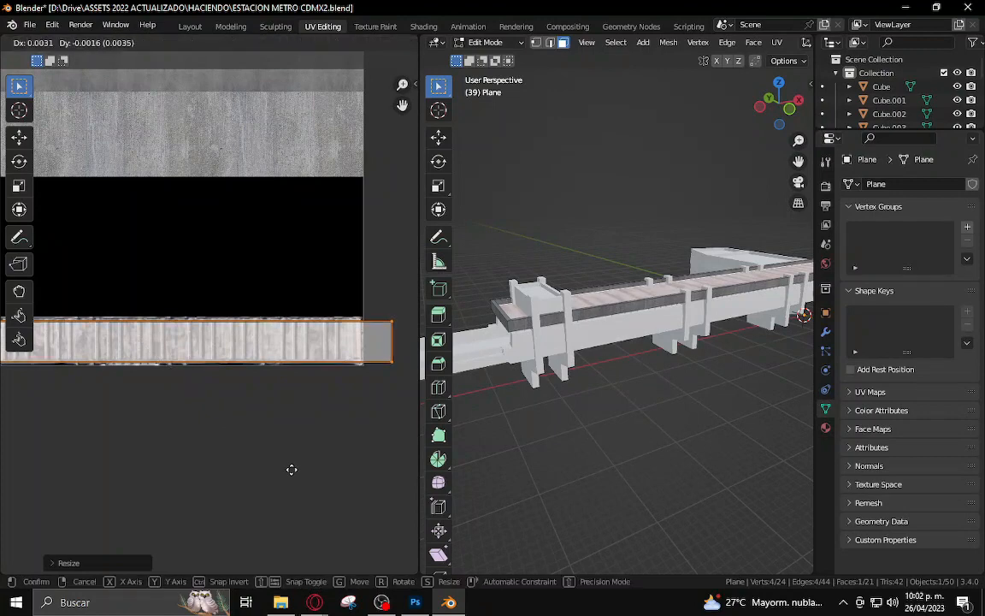
left_click(282, 435)
key("Tab")
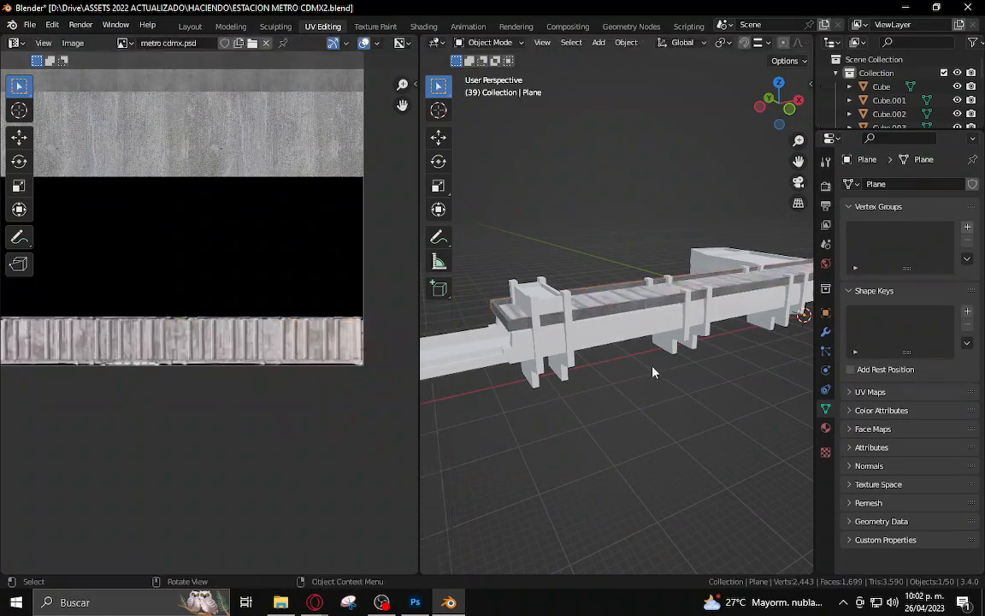
Select the platform's long front side face in Edit Mode
middle_click_drag(652, 370, 667, 338)
scroll(534, 343, "up", 3)
scroll(668, 338, "up", 3)
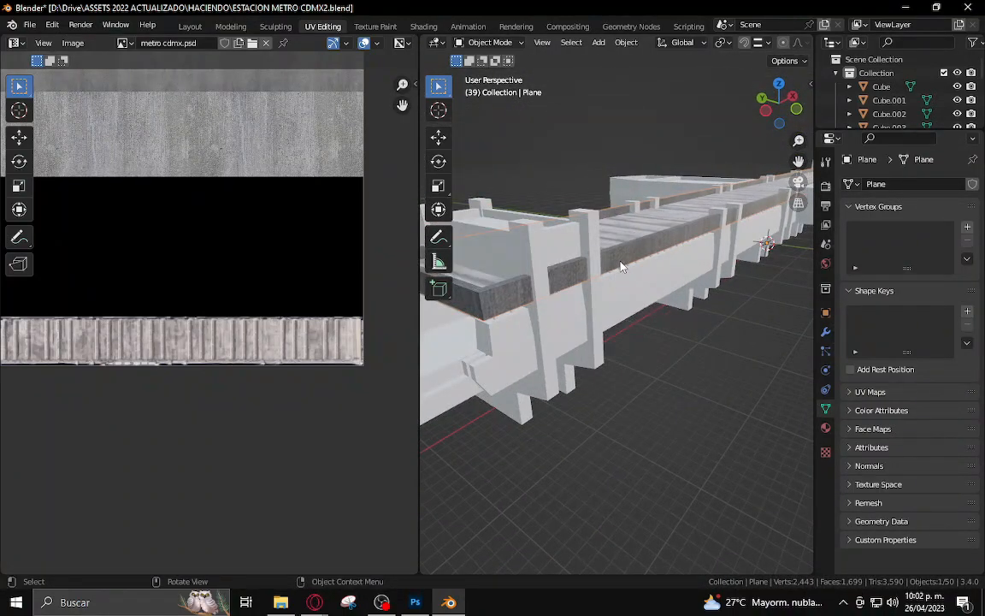
key("Tab")
left_click(509, 299)
middle_click_drag(240, 238, 275, 431)
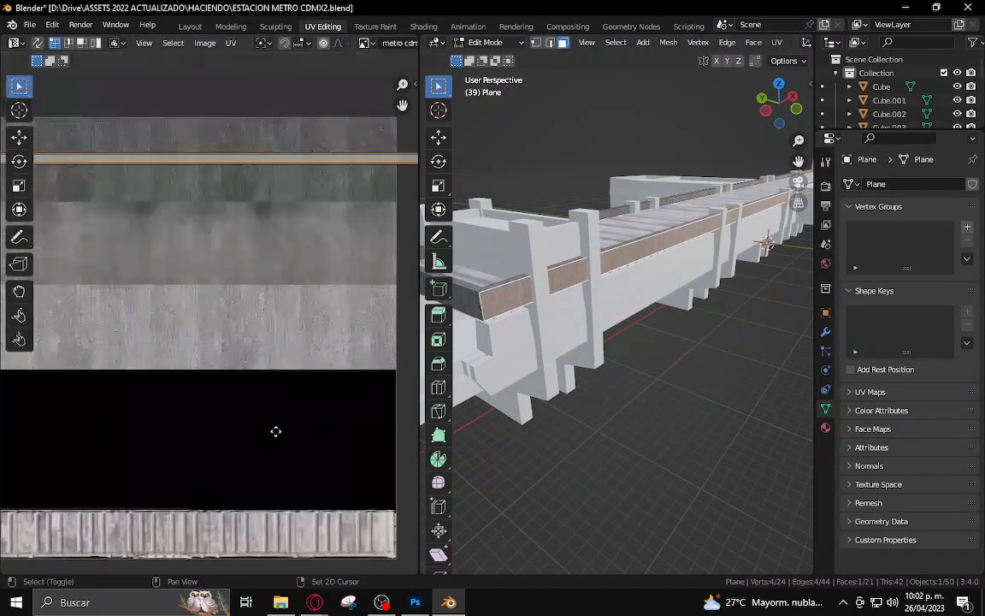
middle_click_drag(246, 251, 200, 336)
scroll(240, 339, "down", 3)
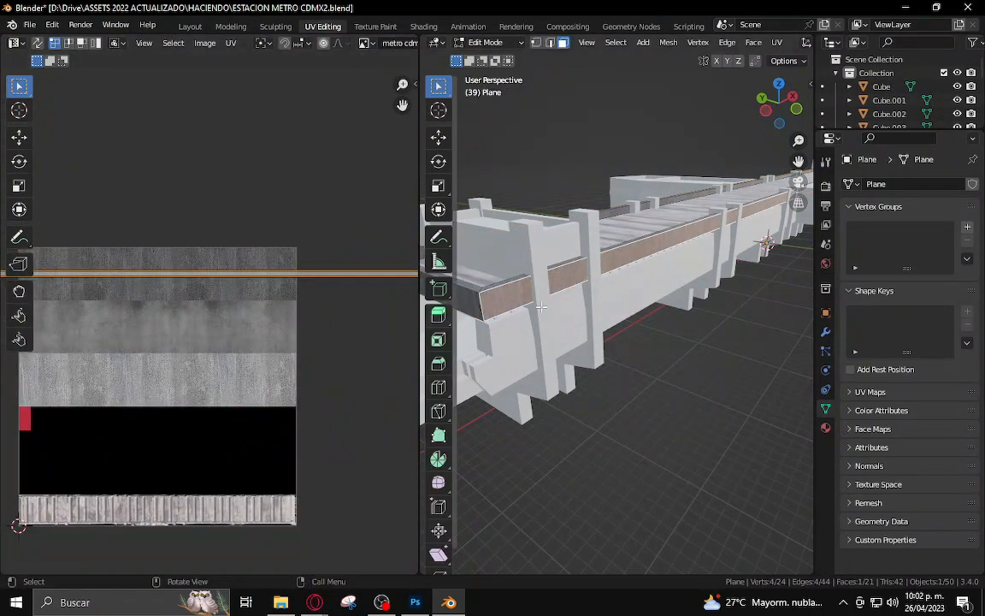
Add the platform's opposite long side and both end faces to the selection
scroll(470, 303, "down", 5)
middle_click_drag(554, 303, 644, 301)
left_click(650, 315, "shift")
scroll(646, 313, "up", 2)
left_click(644, 316, "shift")
scroll(643, 313, "down", 5)
scroll(574, 282, "up", 5)
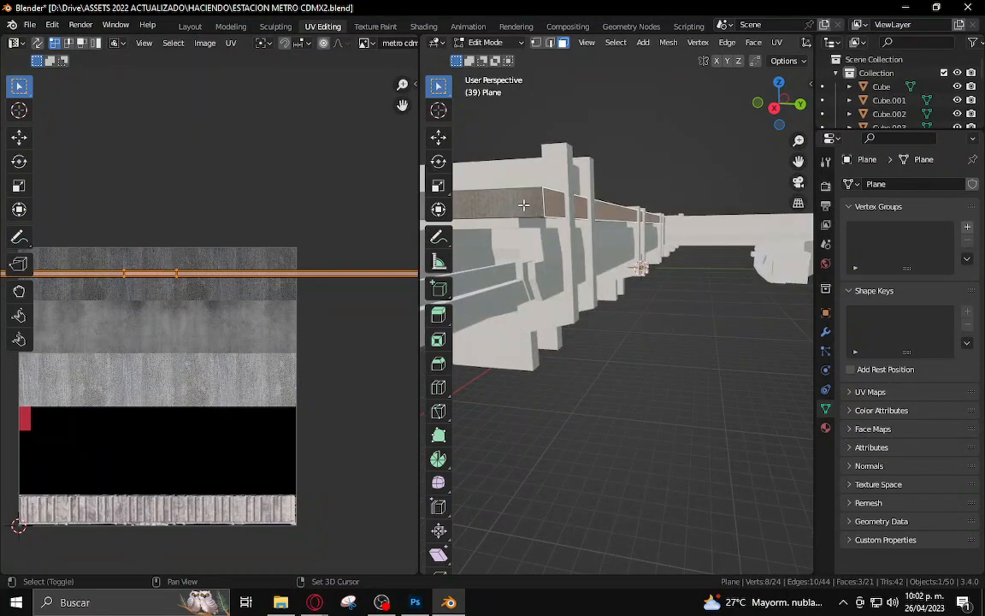
left_click(523, 205, "shift")
middle_click_drag(525, 207, 675, 272)
Try a Cube Projection on the four selected side faces
left_click(776, 41)
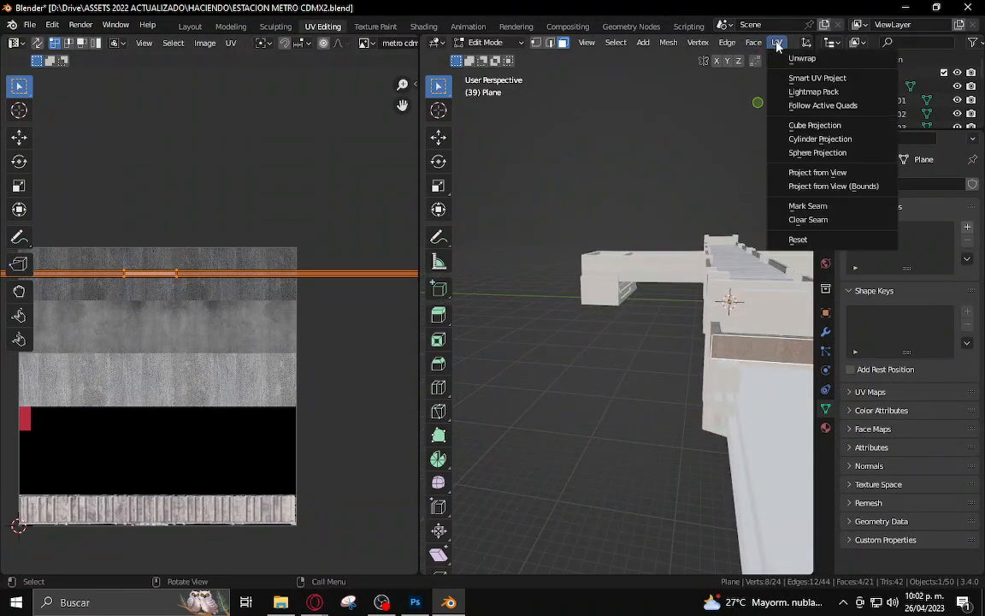
left_click(798, 124)
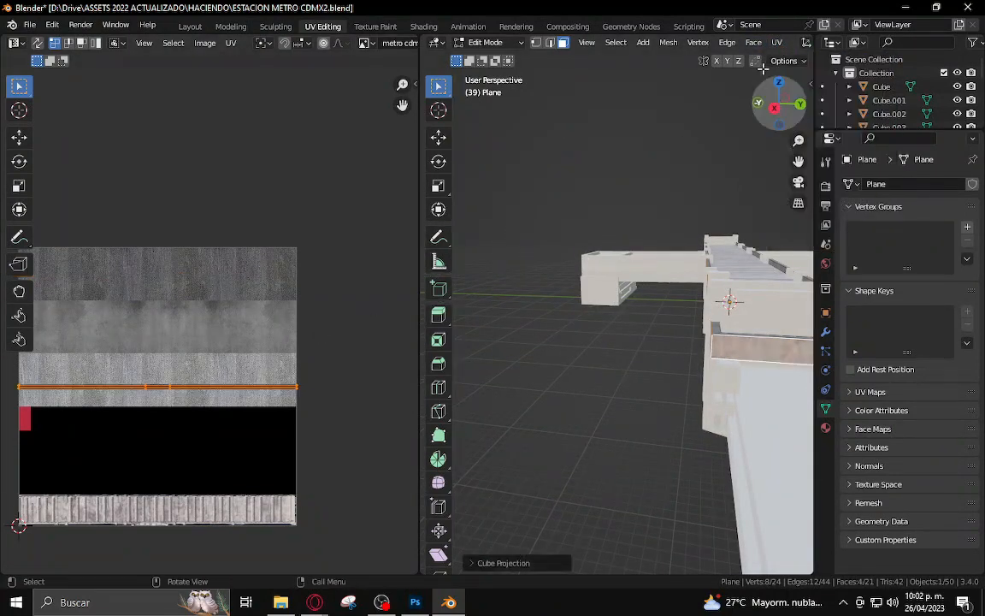
key("ctrl+z")
Try a Smart UV Project on the platform's four selected side faces
left_click(776, 45)
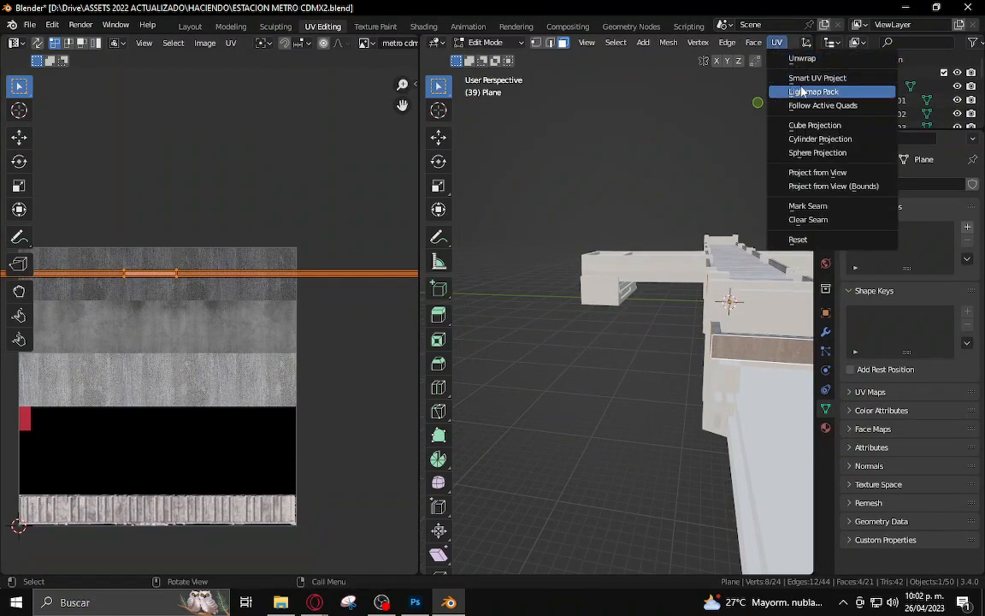
left_click(804, 83)
left_click(821, 203)
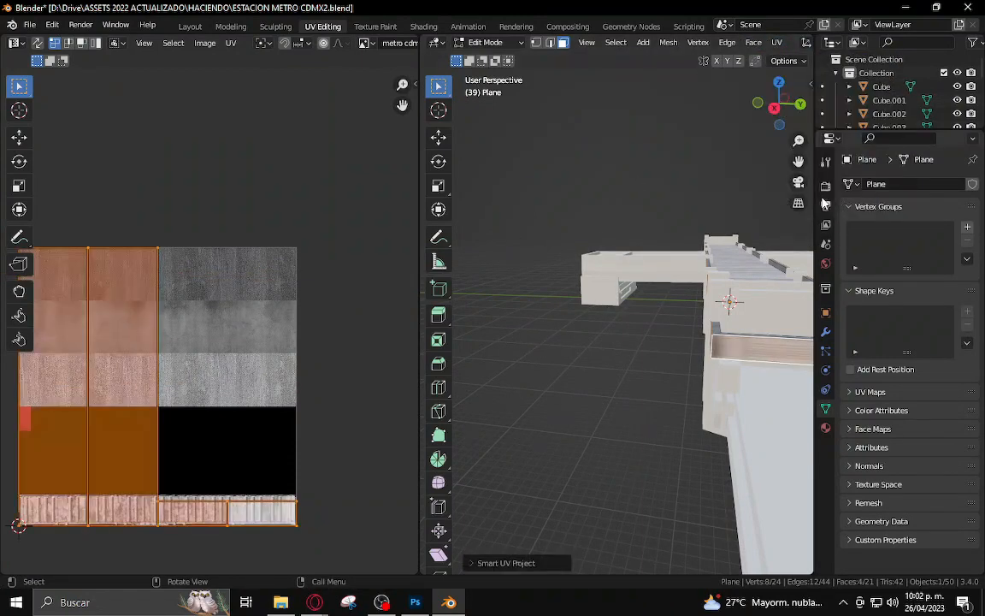
middle_click_drag(650, 400, 547, 376)
key("ctrl+z")
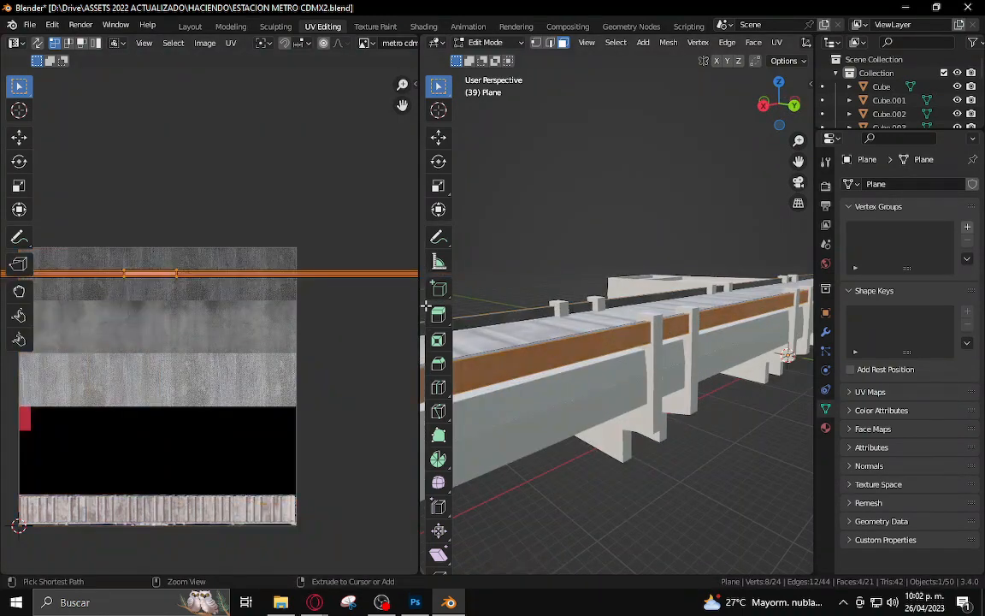
Divide the platform along its length with nine evenly spaced, centered loop cuts
scroll(237, 303, "up", 2)
middle_click_drag(592, 345, 624, 366)
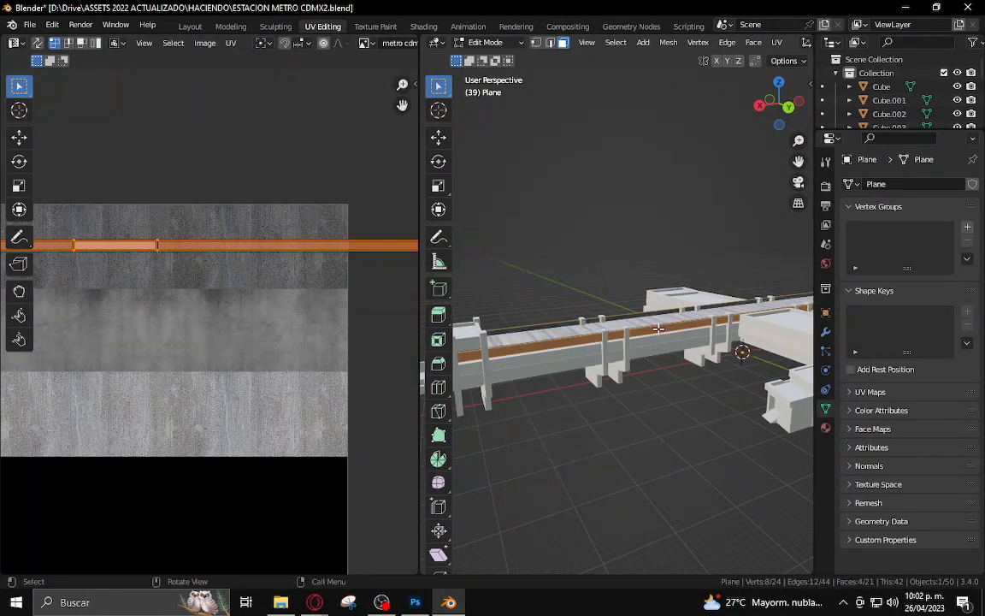
middle_click_drag(658, 331, 581, 331)
scroll(639, 346, "up", 4)
scroll(581, 331, "up", 3)
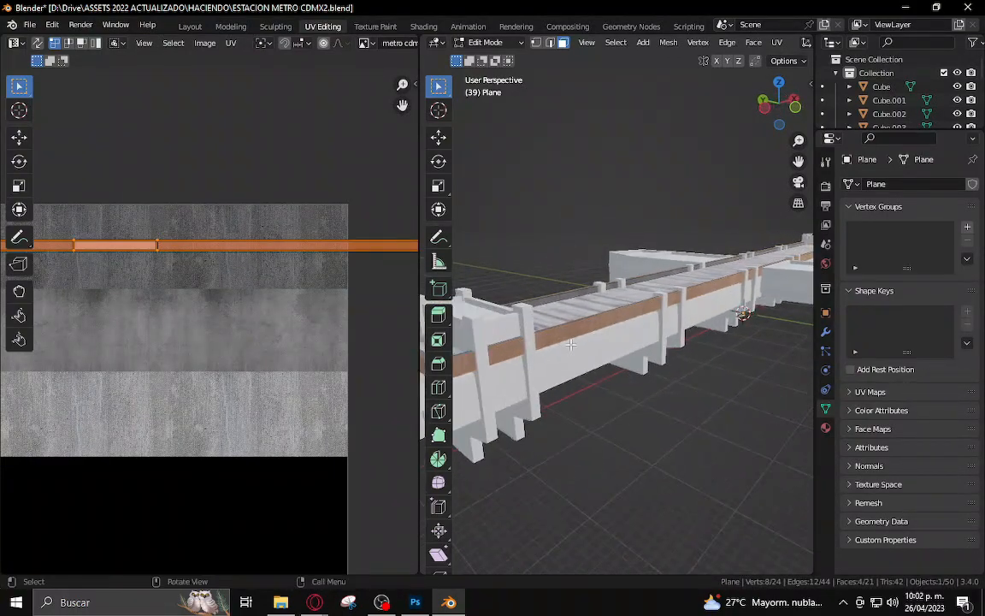
scroll(582, 329, "up", 4)
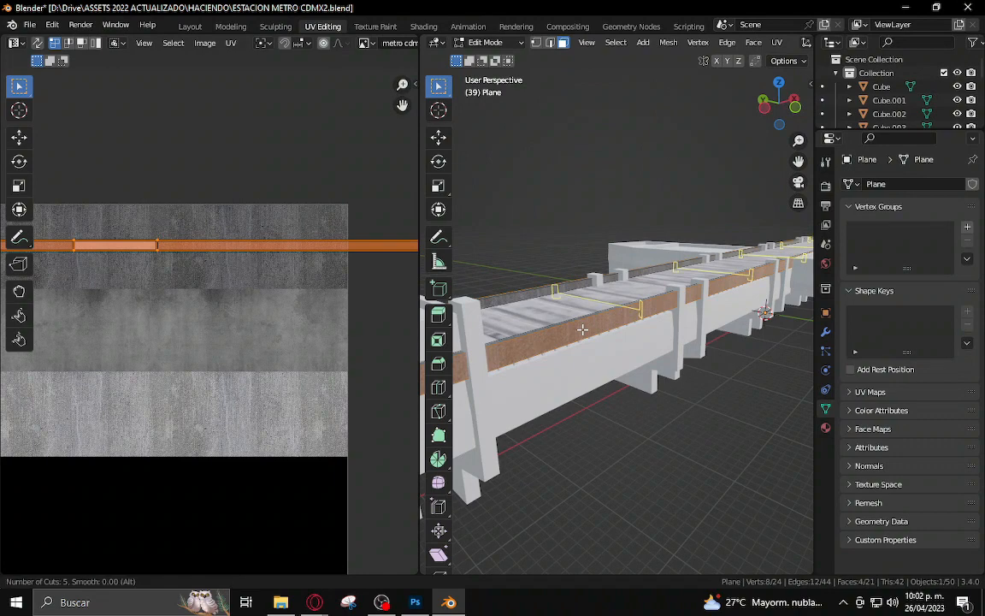
left_click(581, 329)
right_click(578, 333)
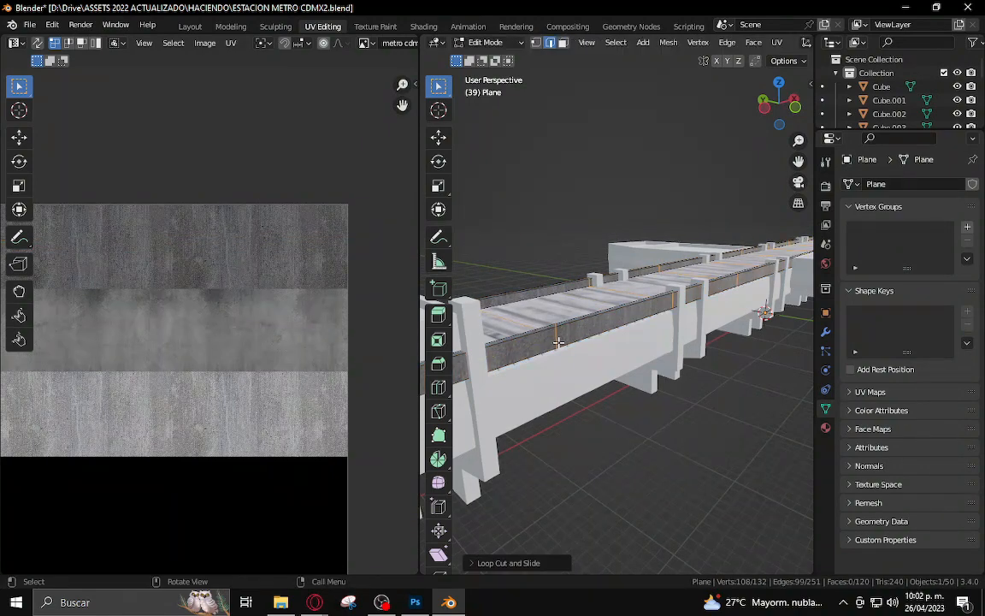
Select the whole platform mesh and unwrap it with Cube Projection
key("alt+a")
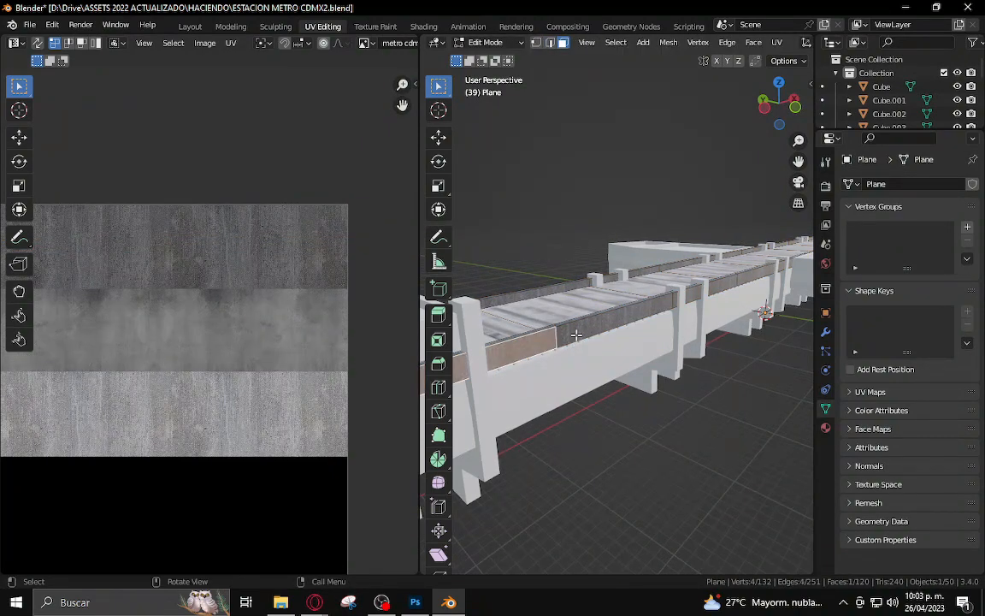
key("a")
left_click(776, 43)
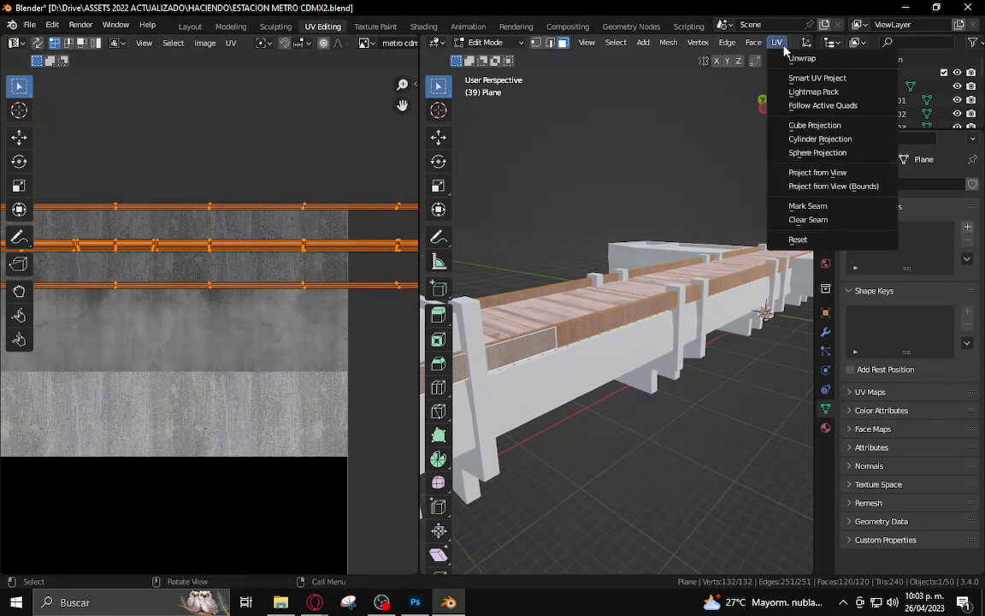
left_click(812, 126)
Move the cube-projected UVs onto the dark concrete strip and scale them up to fill its height
scroll(143, 351, "down", 3)
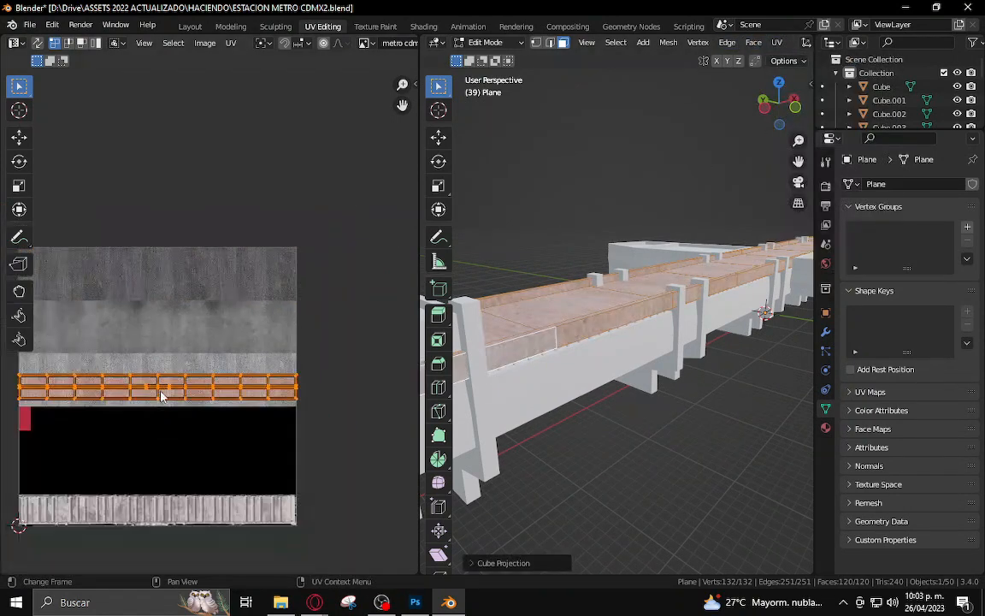
key("g")
left_click(206, 300)
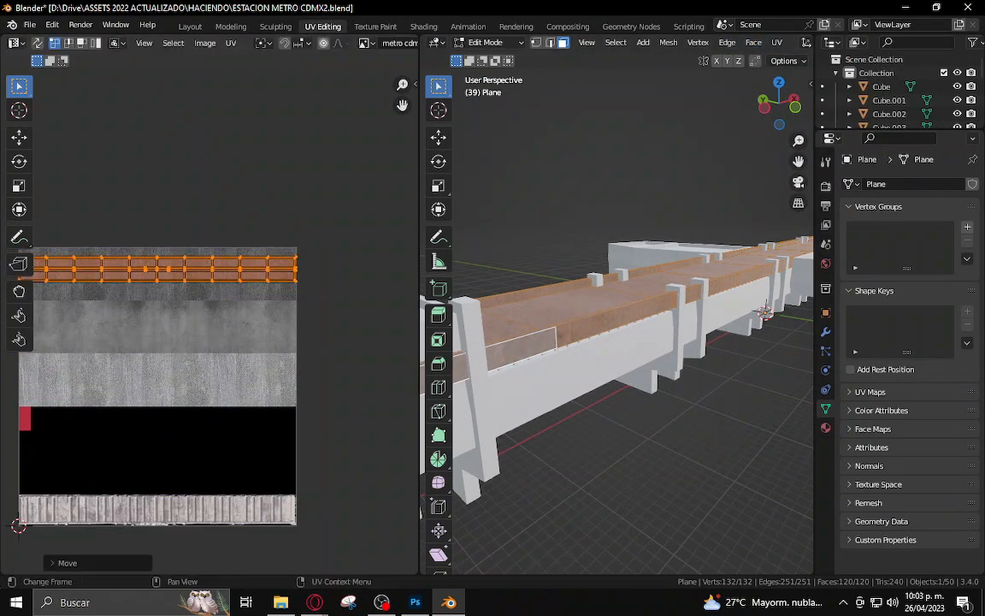
key("s")
left_click(255, 352)
scroll(256, 349, "up", 1)
key("g")
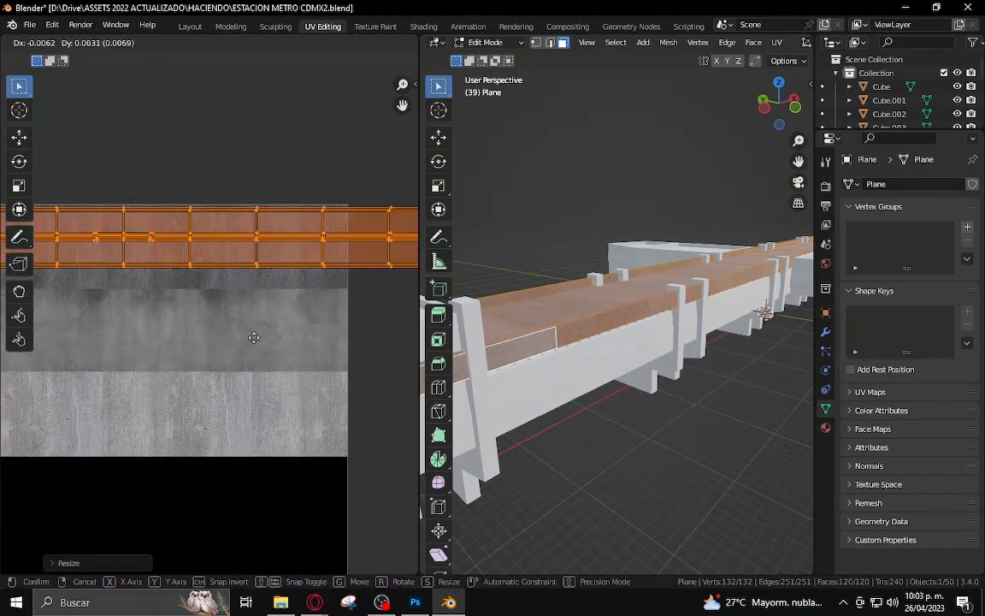
left_click(253, 340)
Undo the platform's cube projection, UV adjustments and loop cuts
key("Tab")
key("Tab")
key("Tab")
key("Tab")
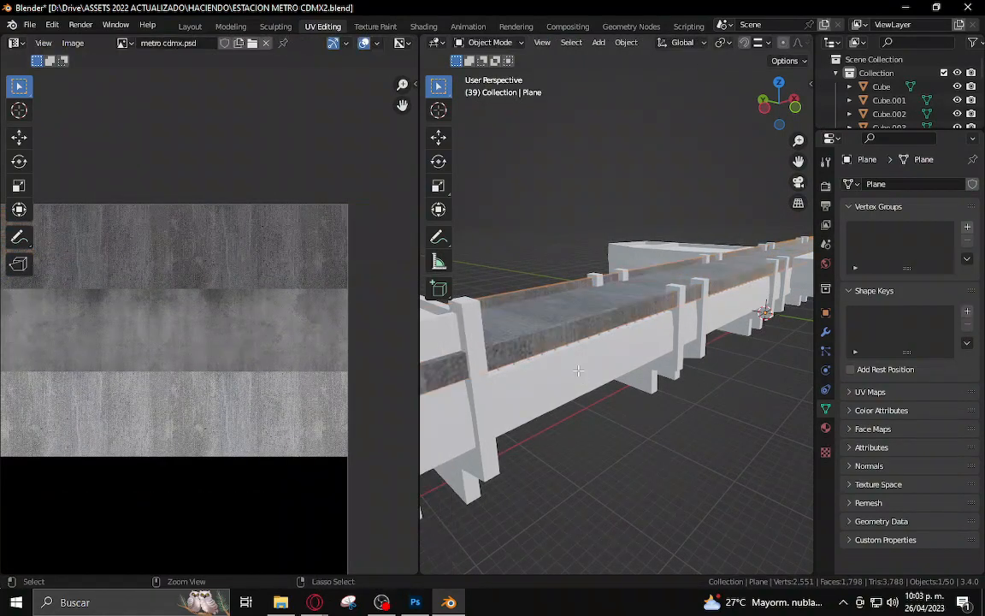
left_click(578, 369)
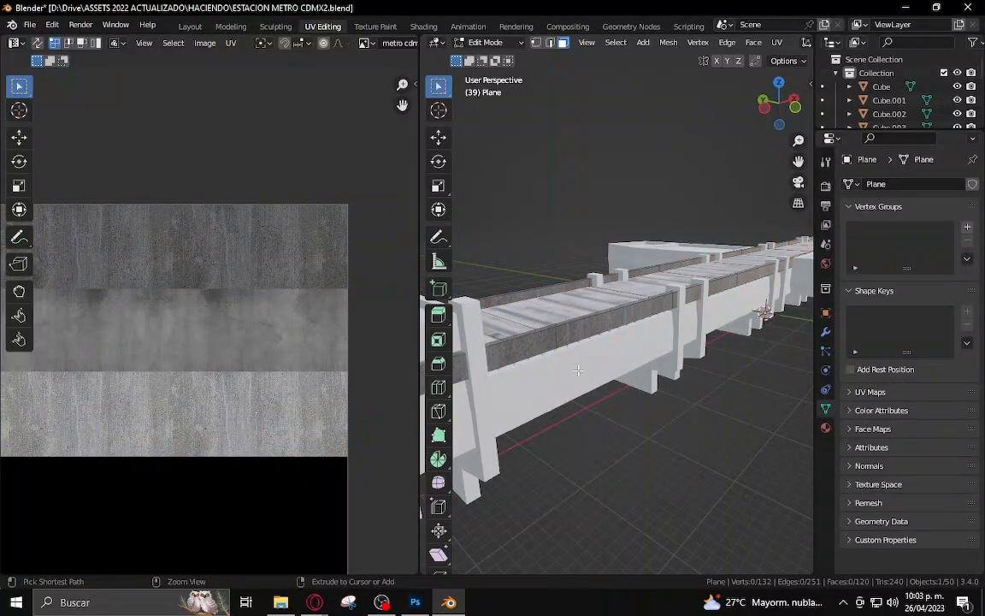
left_click(578, 369, "alt")
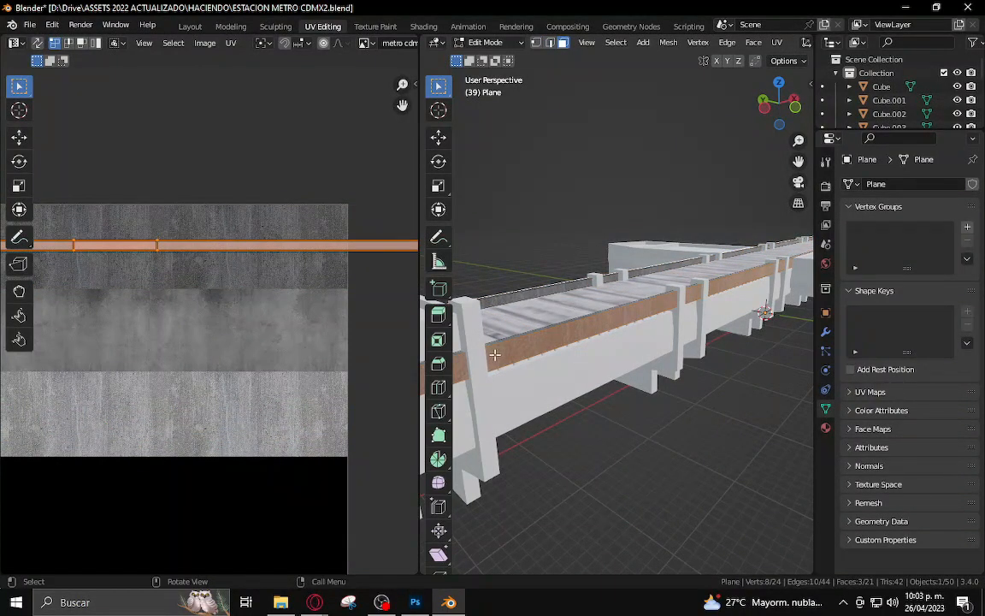
Move the UVs of the platform's outer side faces up toward the upper edge of the dark concrete strip
key("Tab")
middle_click_drag(512, 322, 585, 351)
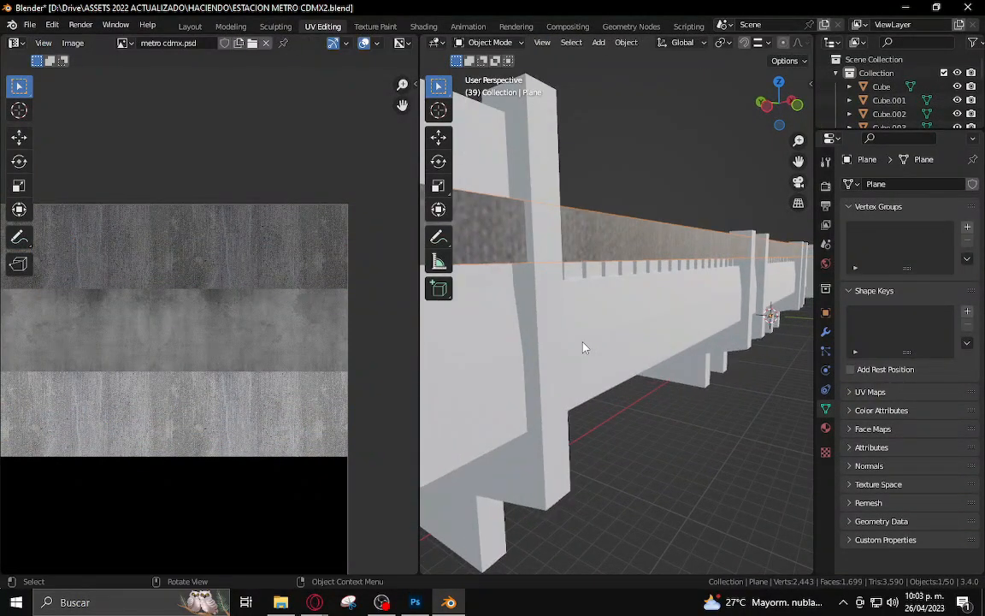
key("Tab")
scroll(267, 293, "down", 2)
middle_click_drag(242, 323, 256, 340)
scroll(276, 347, "down", 3)
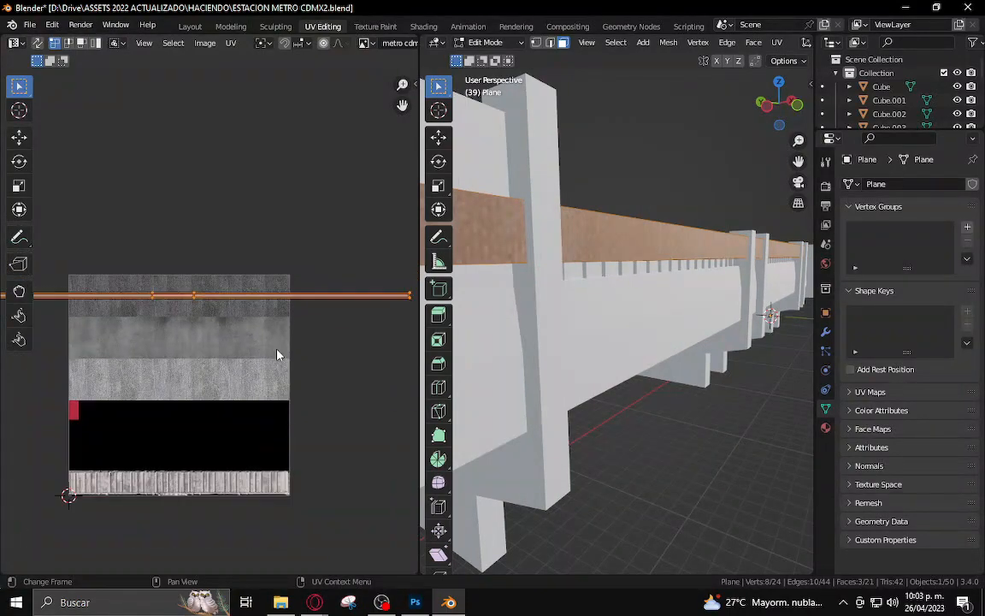
scroll(247, 349, "up", 2)
key("g")
left_click(258, 348)
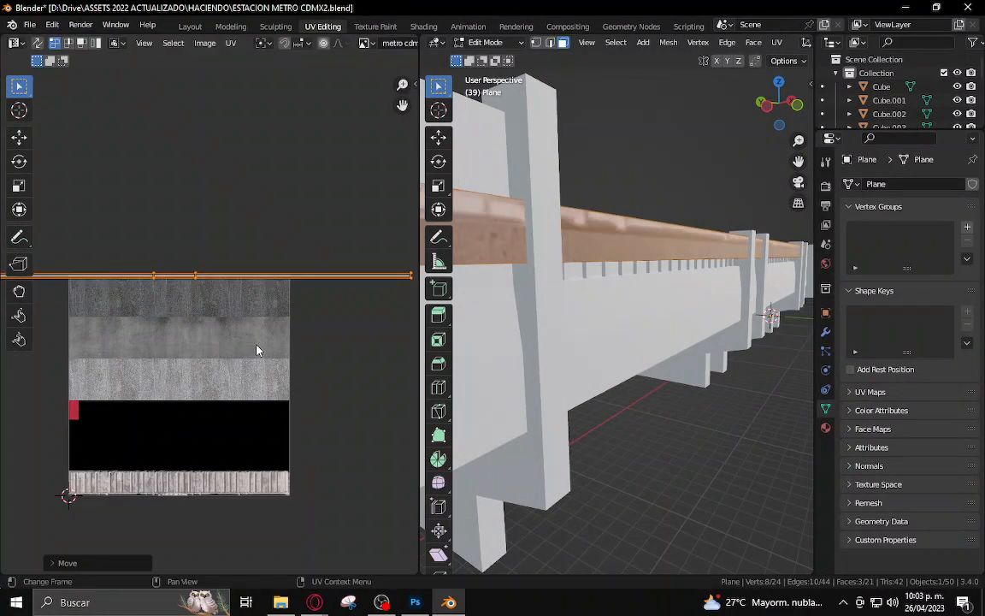
Scale up and reposition the outer side faces' UVs so they fill the height of the dark concrete strip
scroll(242, 330, "up", 3)
scroll(257, 389, "down", 2)
key("s")
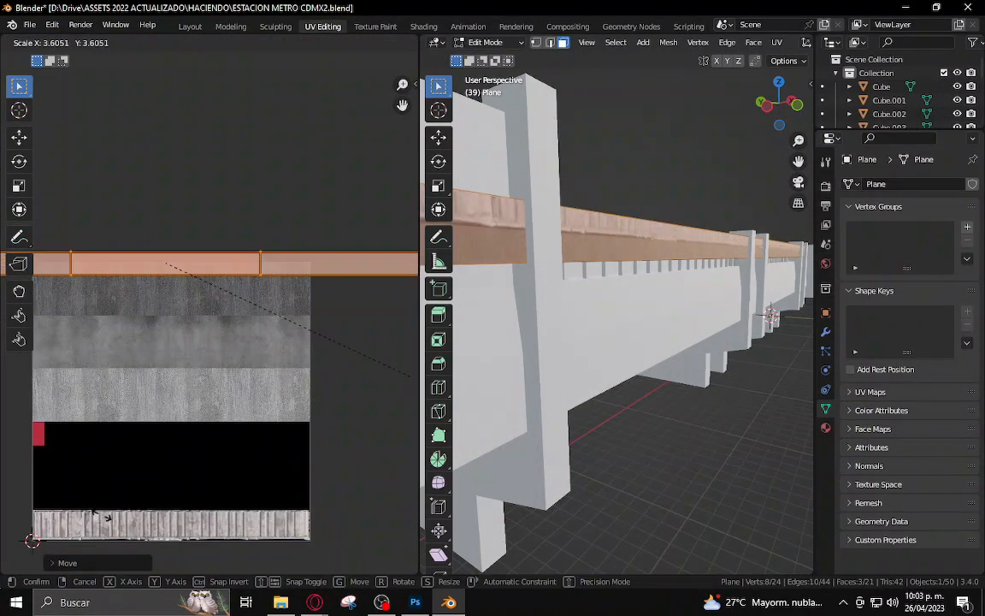
left_click(121, 448)
key("s")
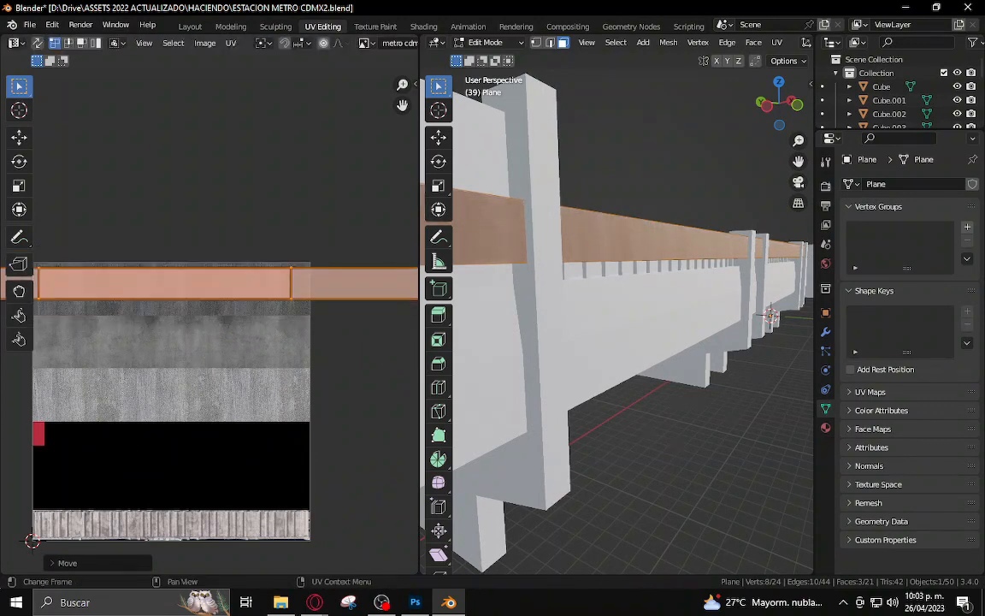
left_click(293, 416)
key("g")
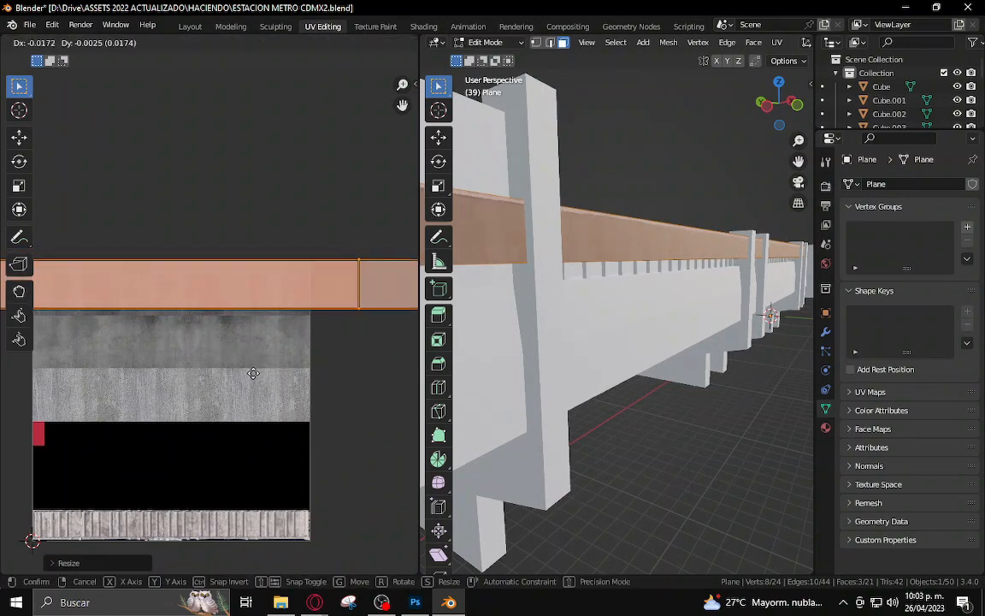
left_click(246, 373)
key("Tab")
Inspect the concrete texture along the platform's outer sides, up close and from both directions
middle_click_drag(642, 341, 576, 356)
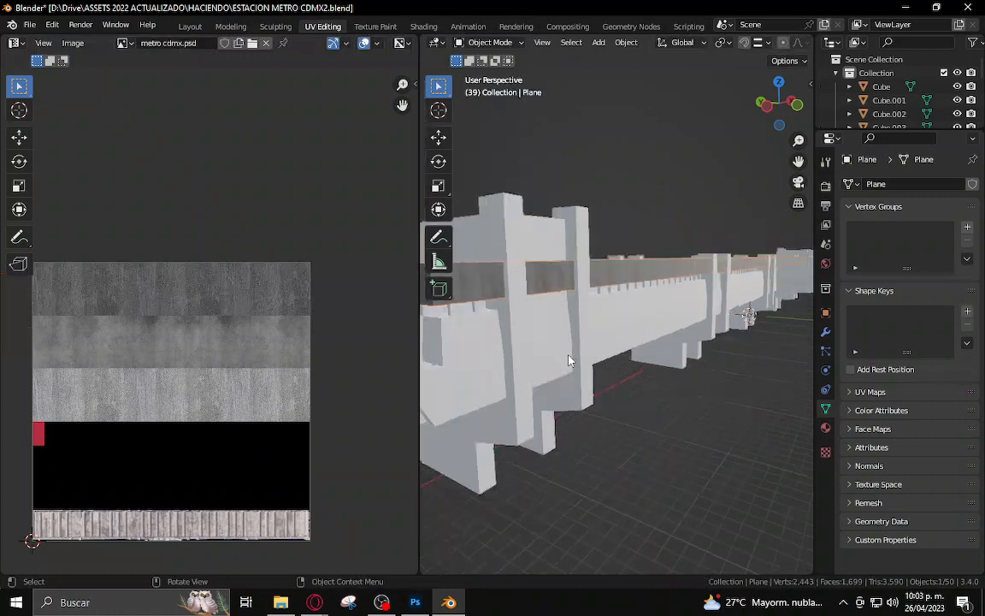
scroll(569, 358, "up", 6)
scroll(585, 361, "down", 8)
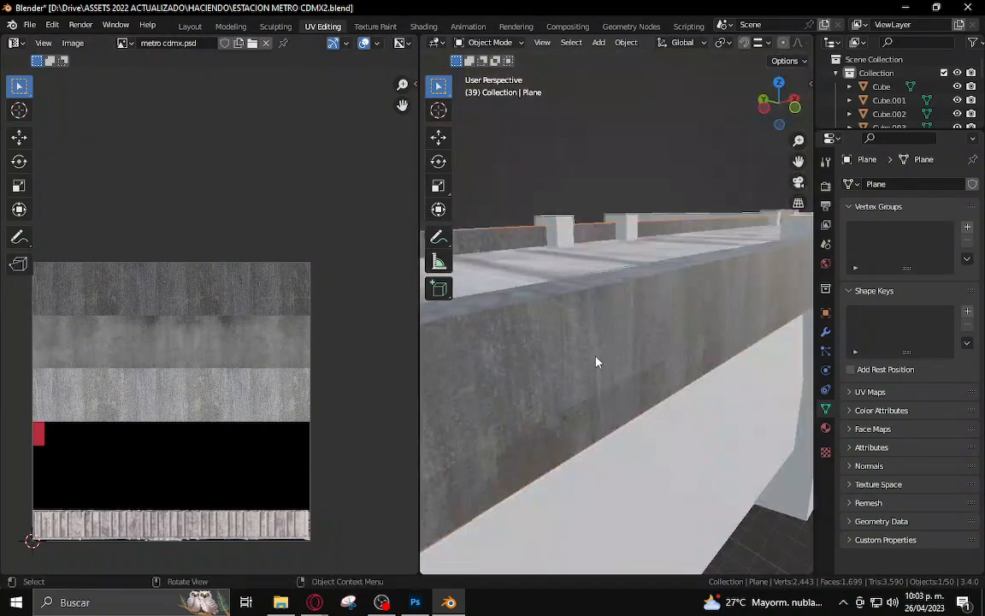
middle_click_drag(587, 361, 667, 362)
scroll(539, 357, "down", 5)
middle_click_drag(667, 362, 579, 355, "shift")
scroll(565, 368, "up", 5)
scroll(579, 354, "up", 2)
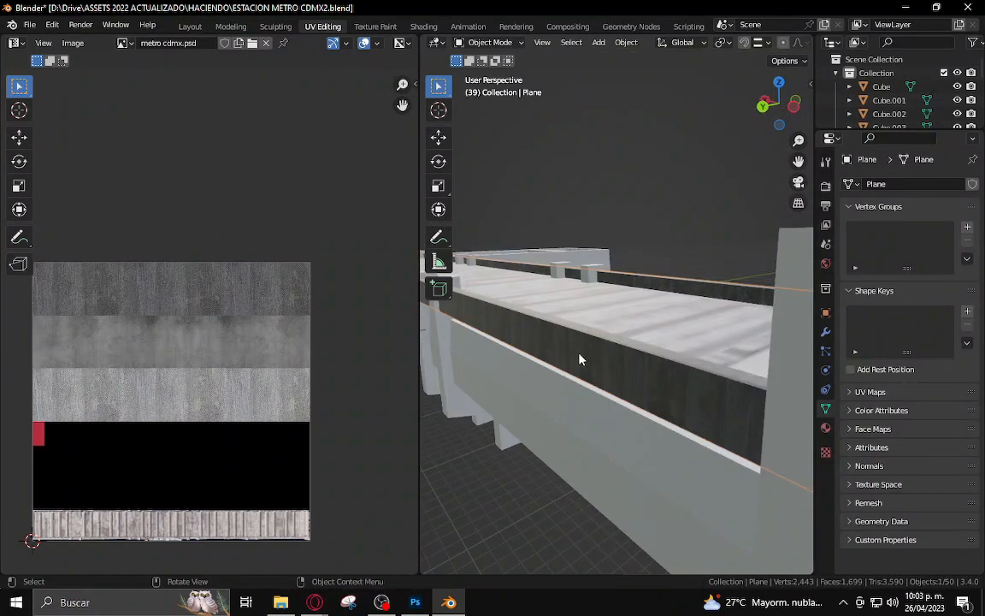
Select the two long inner faces of the platform's side walls and scale their UVs up to fill the dark concrete strip
key("Tab")
middle_click_drag(597, 368, 590, 369)
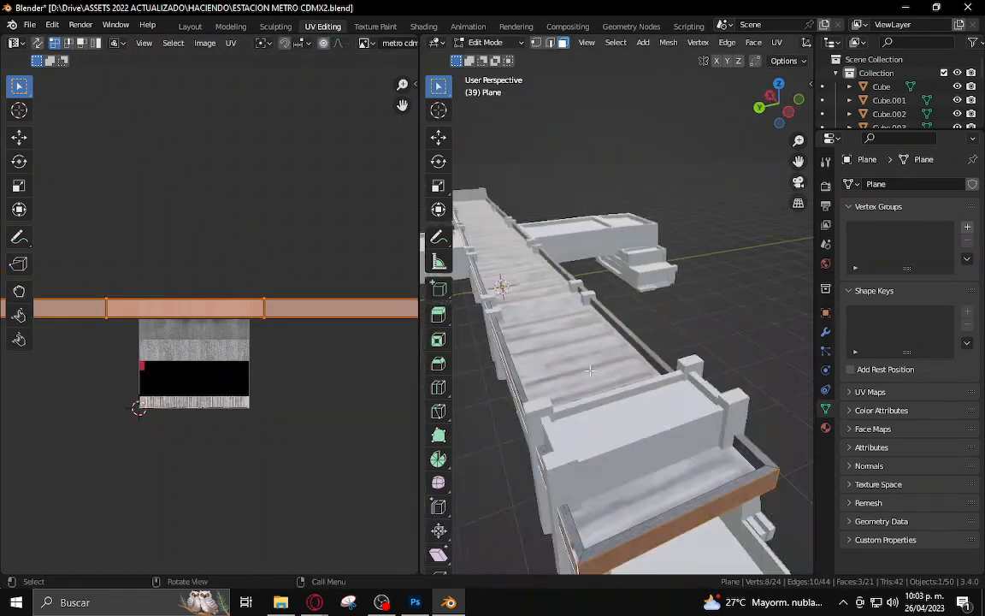
key("ctrl+KP_Add")
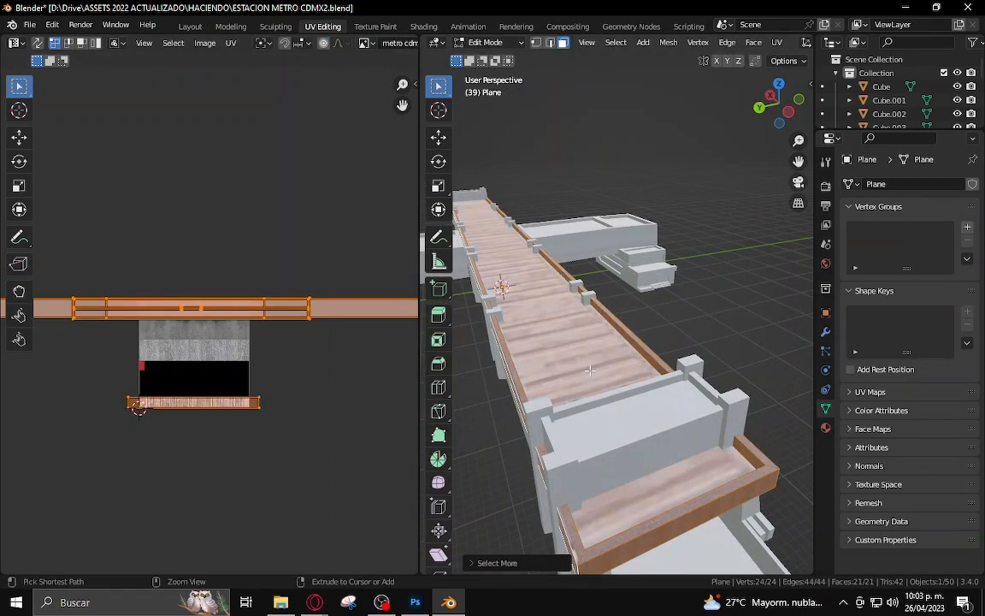
left_click(551, 385, "shift")
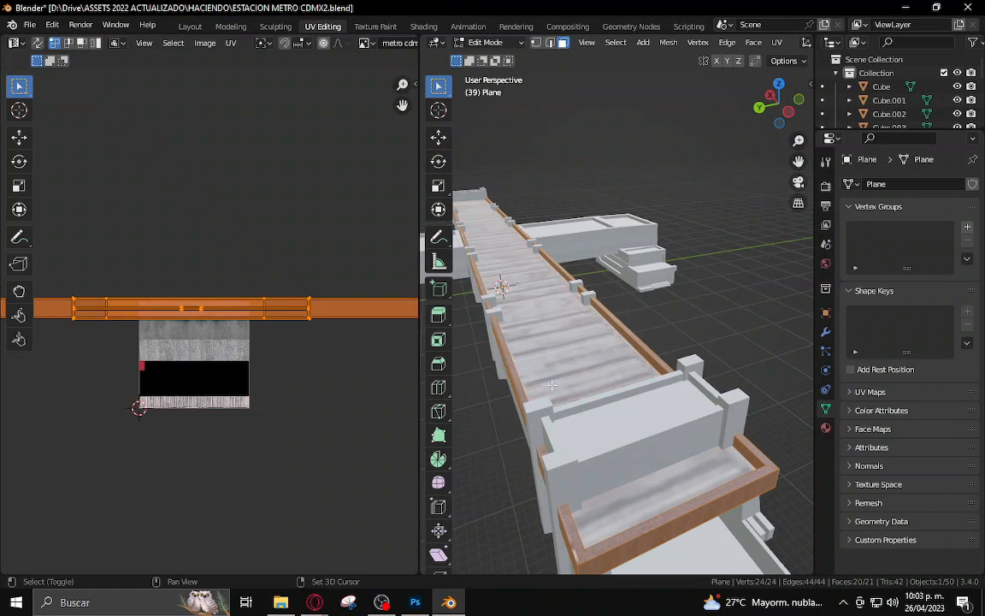
left_click(750, 457)
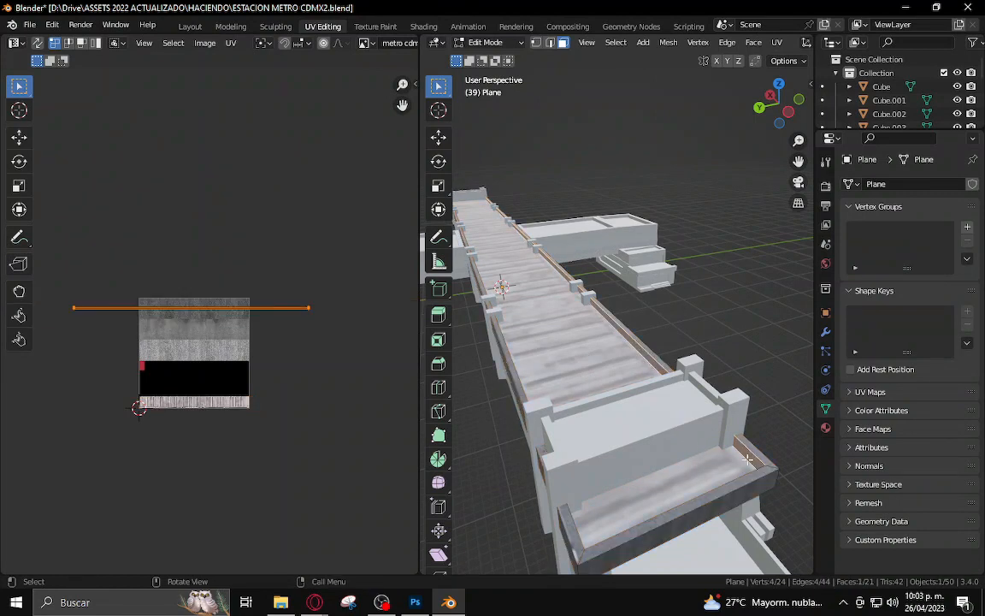
scroll(335, 363, "up", 2)
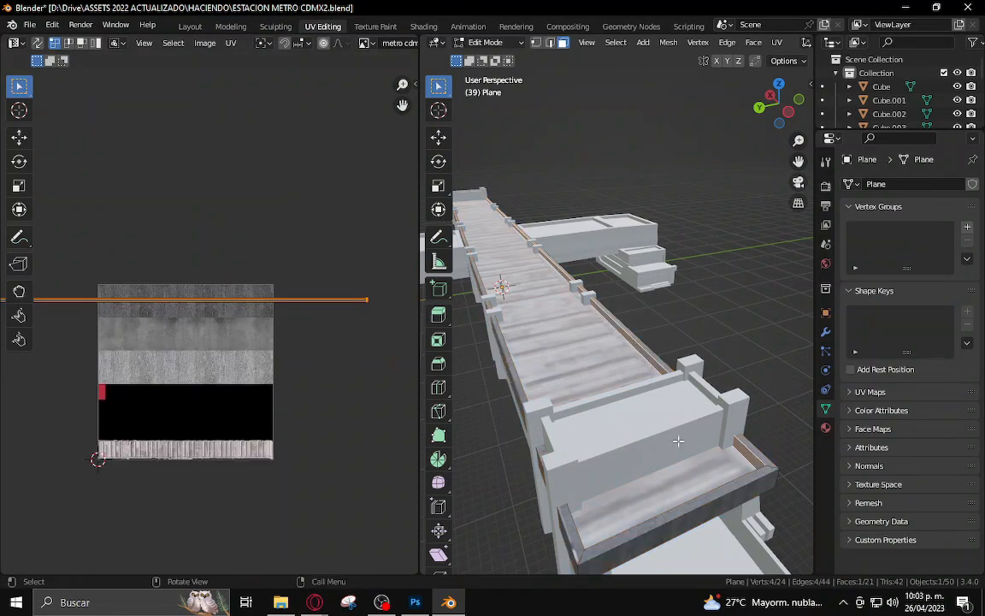
middle_click_drag(594, 509, 548, 325)
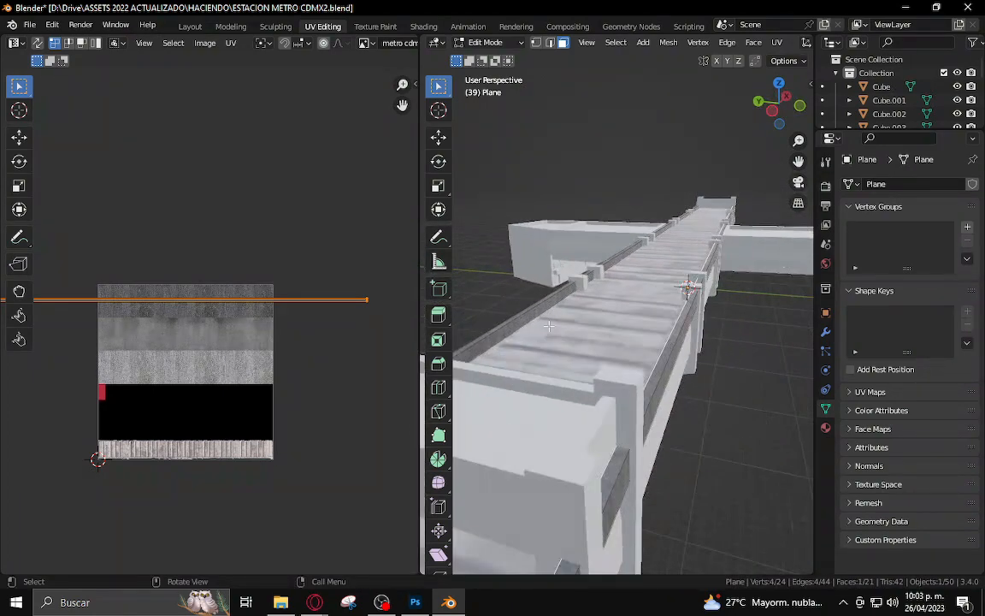
left_click(542, 309, "shift")
key("s")
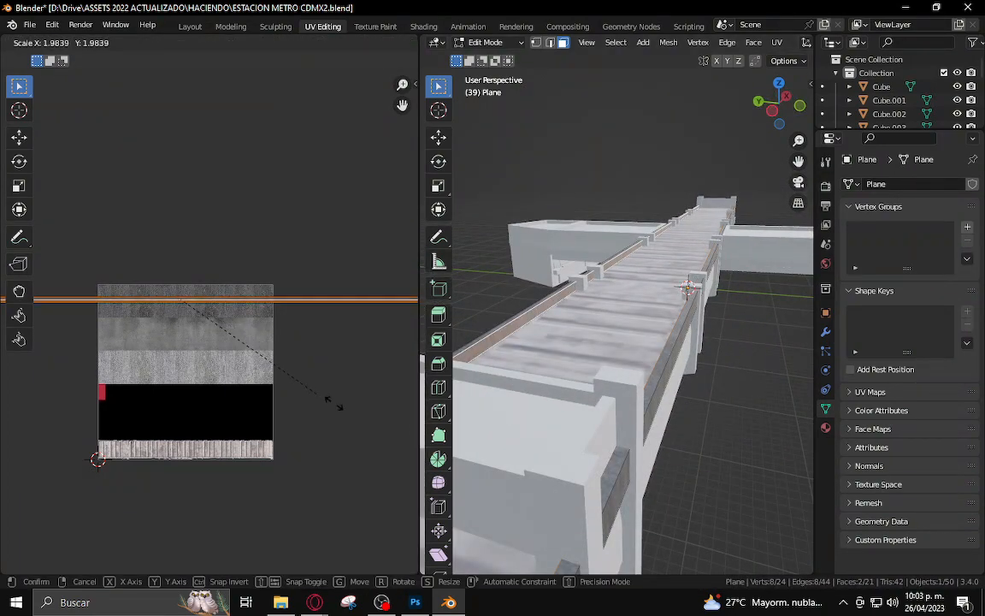
left_click(319, 395)
scroll(320, 394, "up", 4)
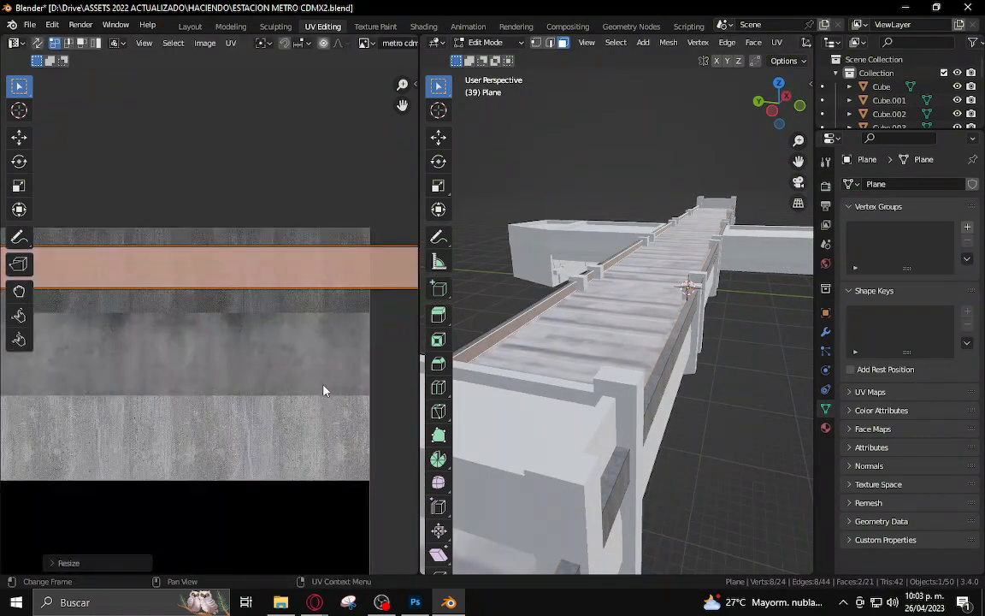
key("s")
left_click(382, 448)
key("Tab")
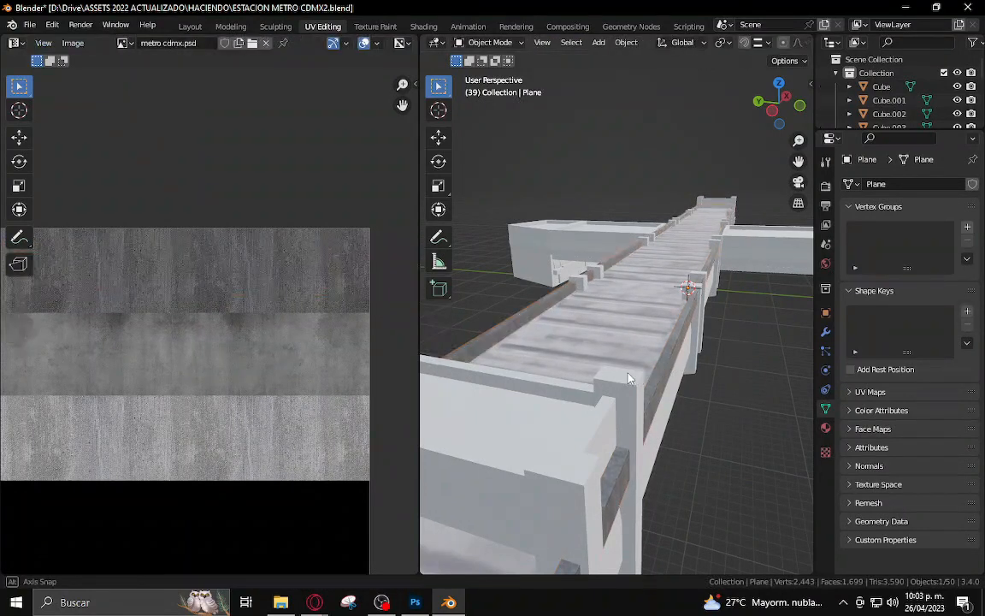
Select the long side beam beneath the platform's edge and give it a new material
middle_click_drag(627, 378, 697, 339)
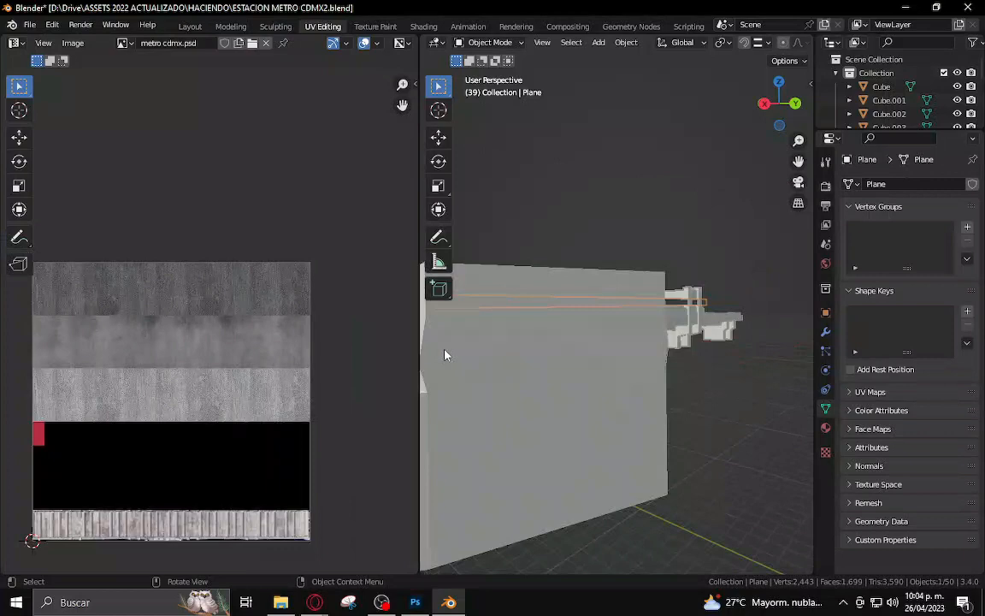
middle_click_drag(447, 352, 619, 346)
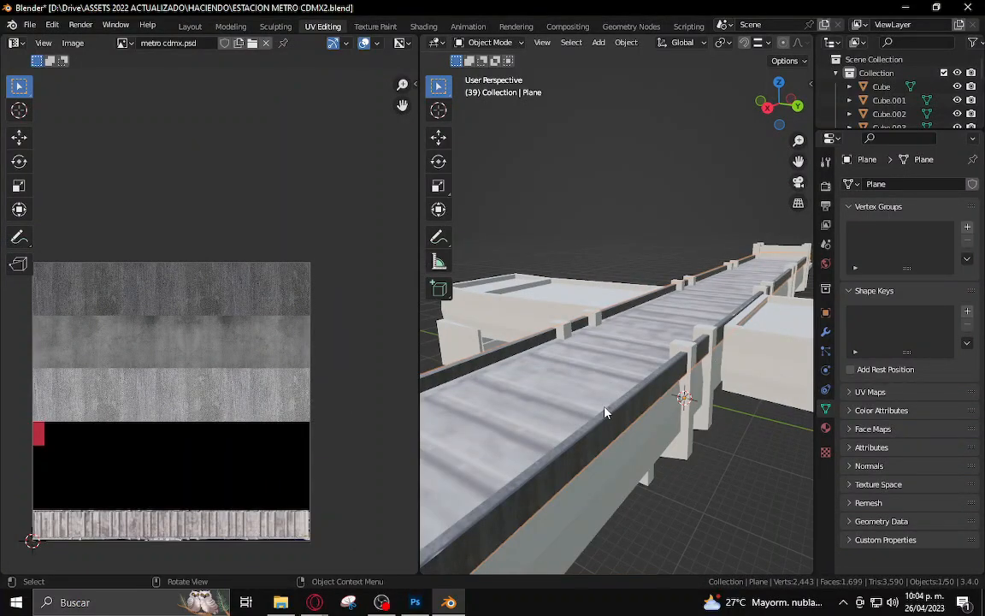
scroll(622, 386, "down", 3)
middle_click_drag(658, 387, 658, 361, "shift")
scroll(682, 348, "down", 5)
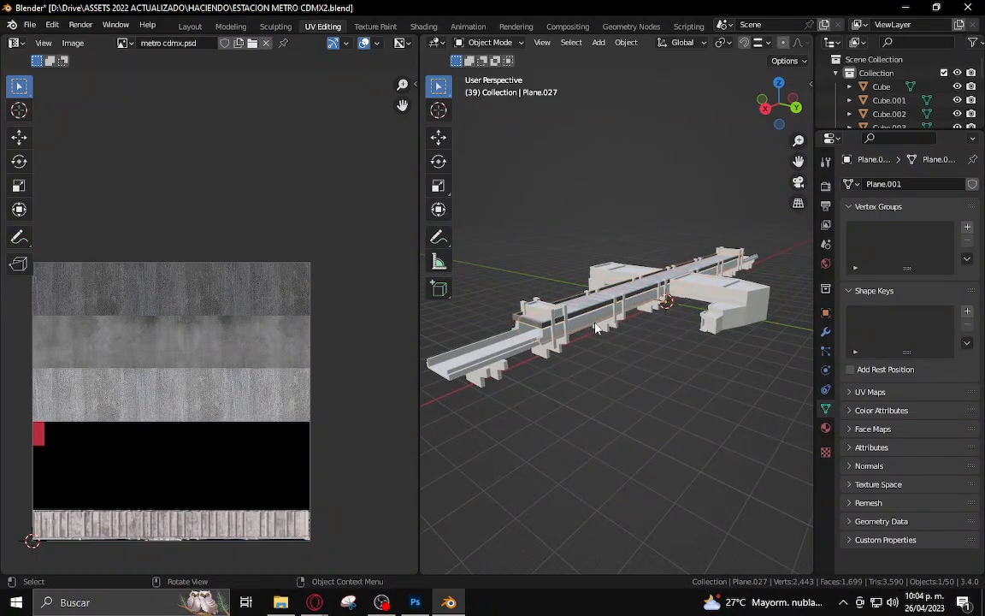
scroll(585, 325, "up", 3)
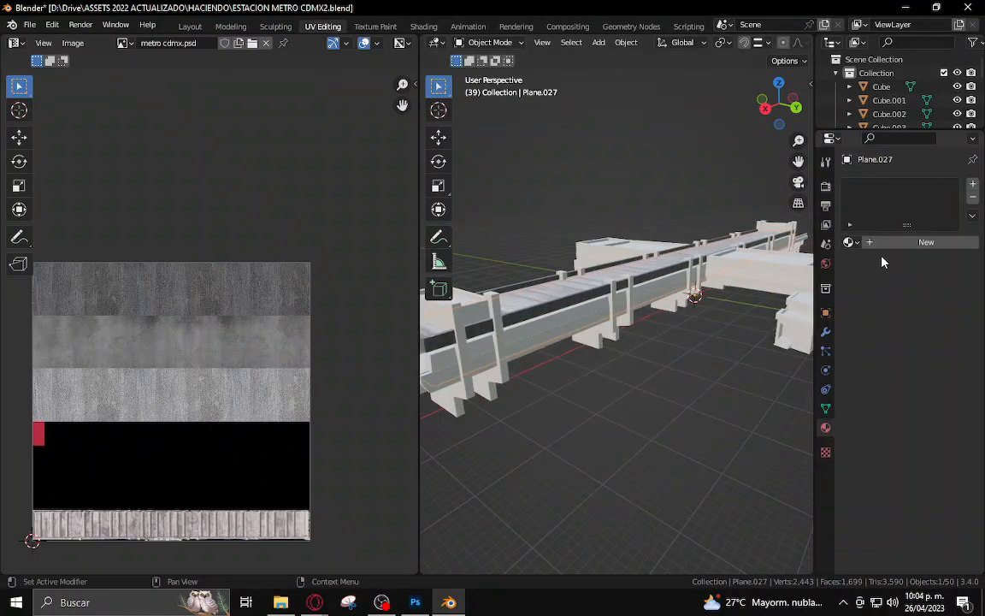
left_click(915, 242)
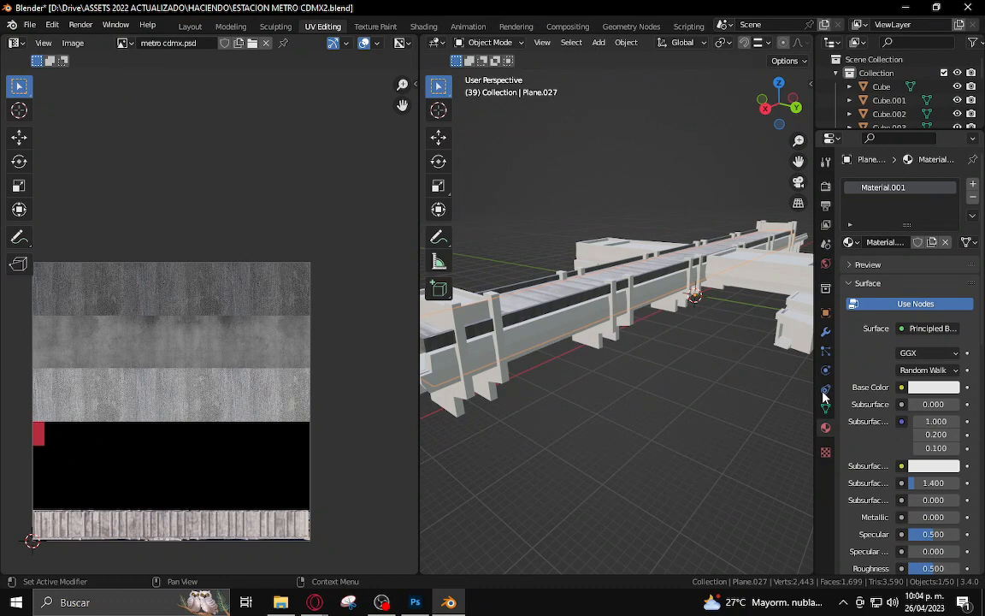
Save the file and set the beam material's Base Color to an Image Texture
left_click(29, 24)
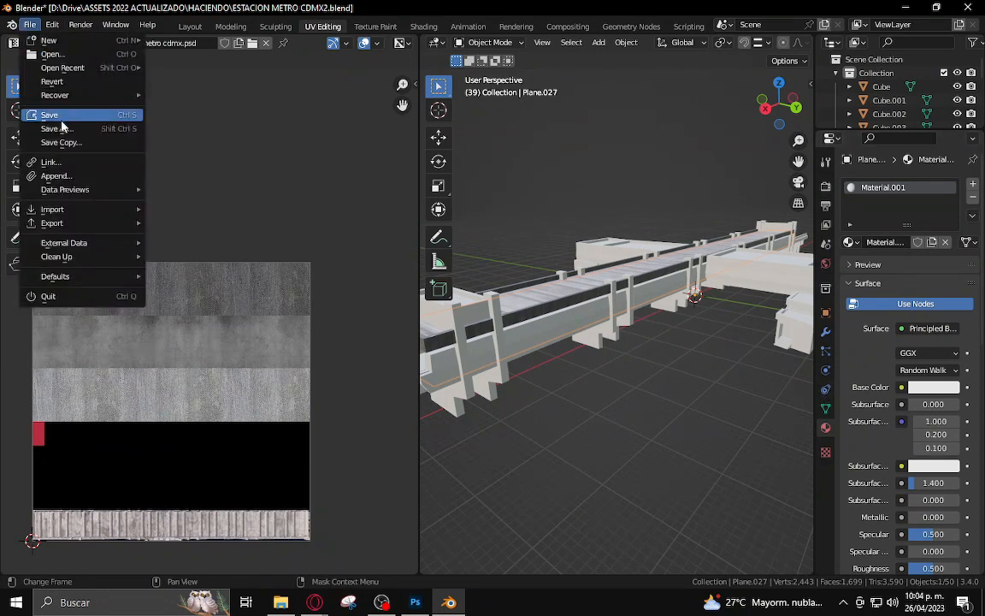
left_click(58, 115)
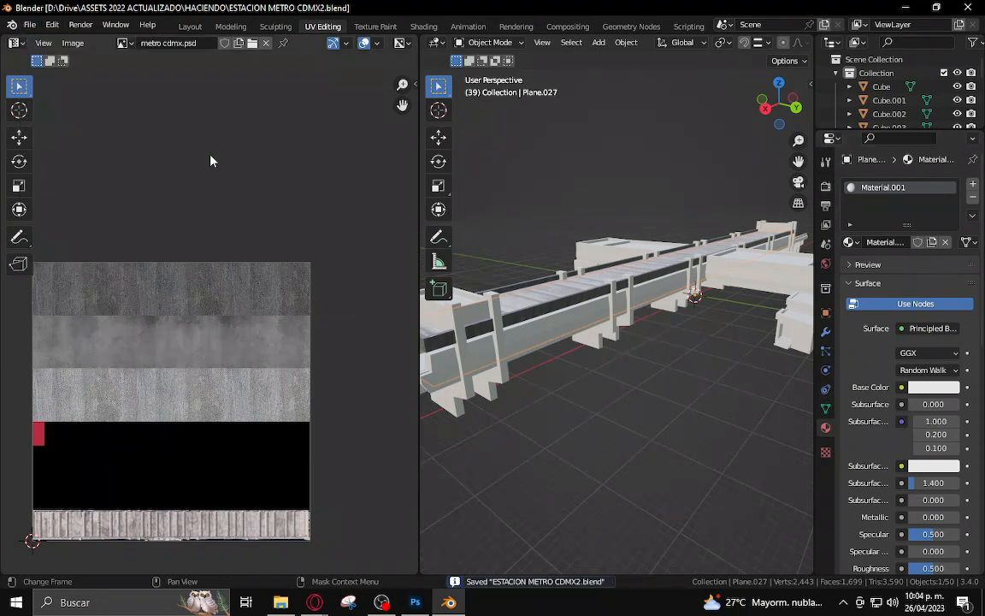
left_click(900, 388)
left_click(588, 271)
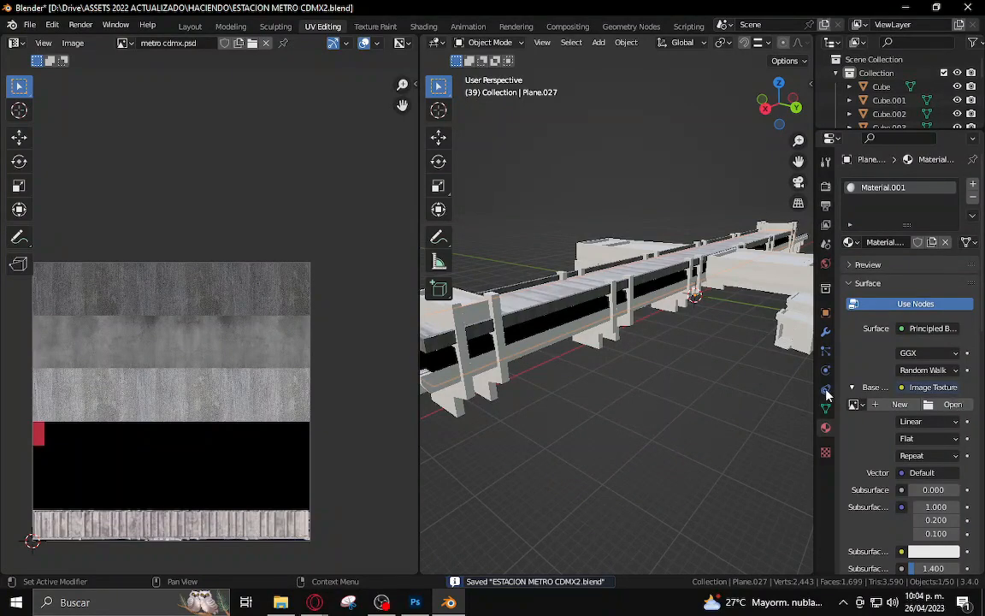
Switch to Photoshop and select the middle smooth concrete layer, Capa 2 copia, in the metro cdmx.psd atlas
key("alt+Tab")
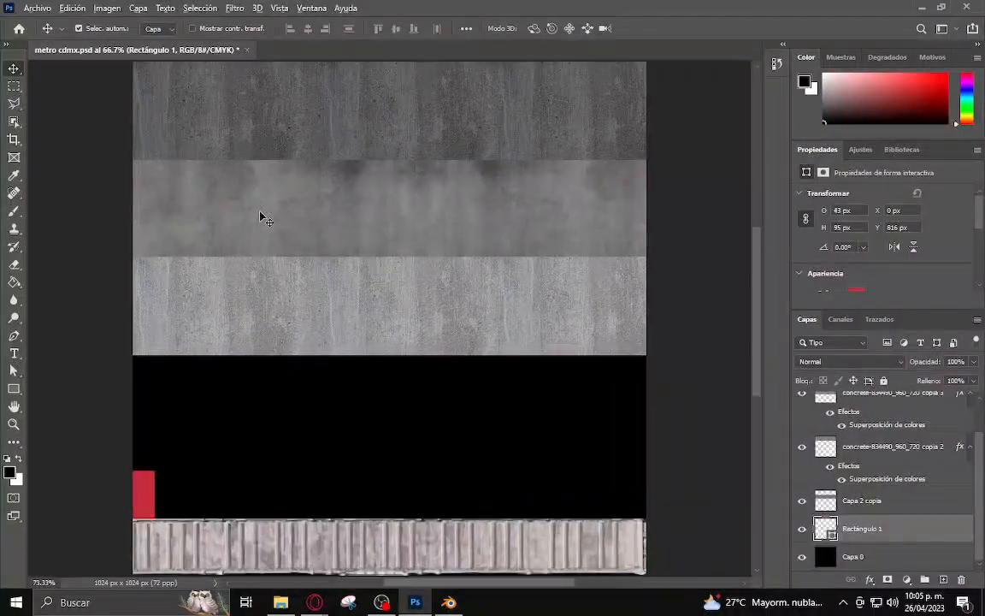
scroll(260, 211, "up", 1, "alt")
left_click(259, 206)
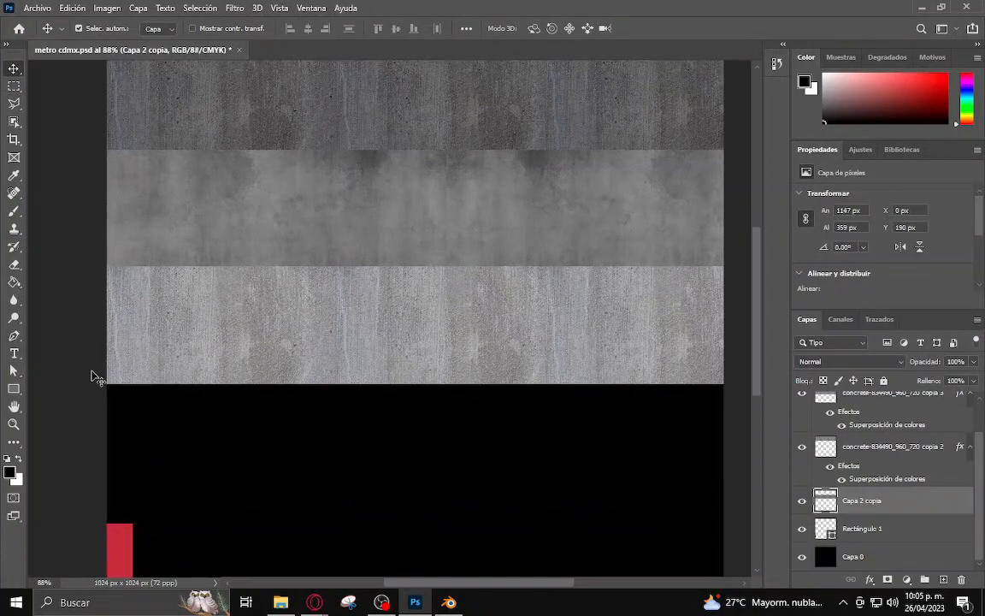
left_click(16, 390)
left_click_drag(178, 175, 182, 266)
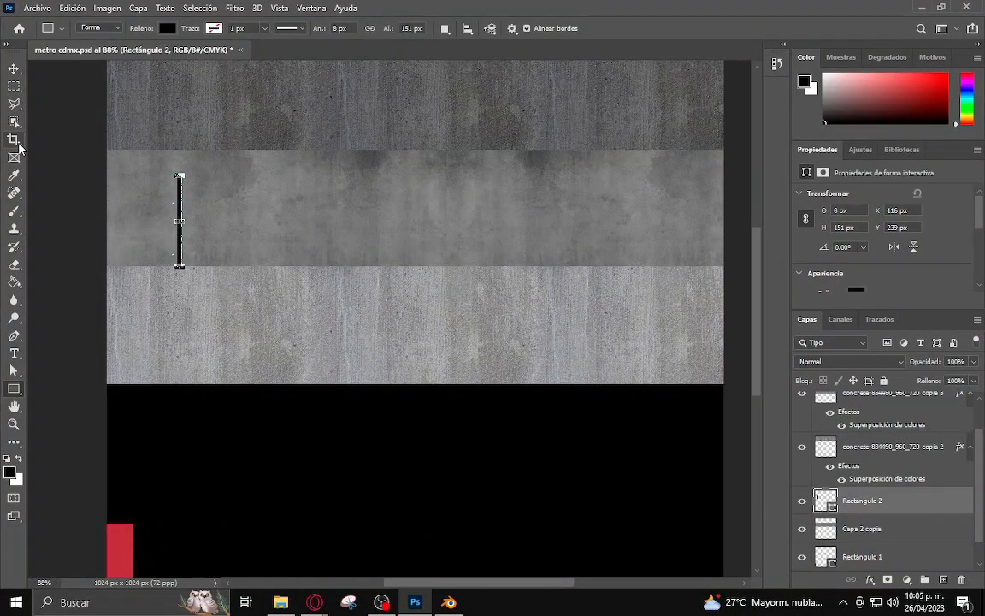
left_click(13, 68)
scroll(157, 218, "up", 2, "alt")
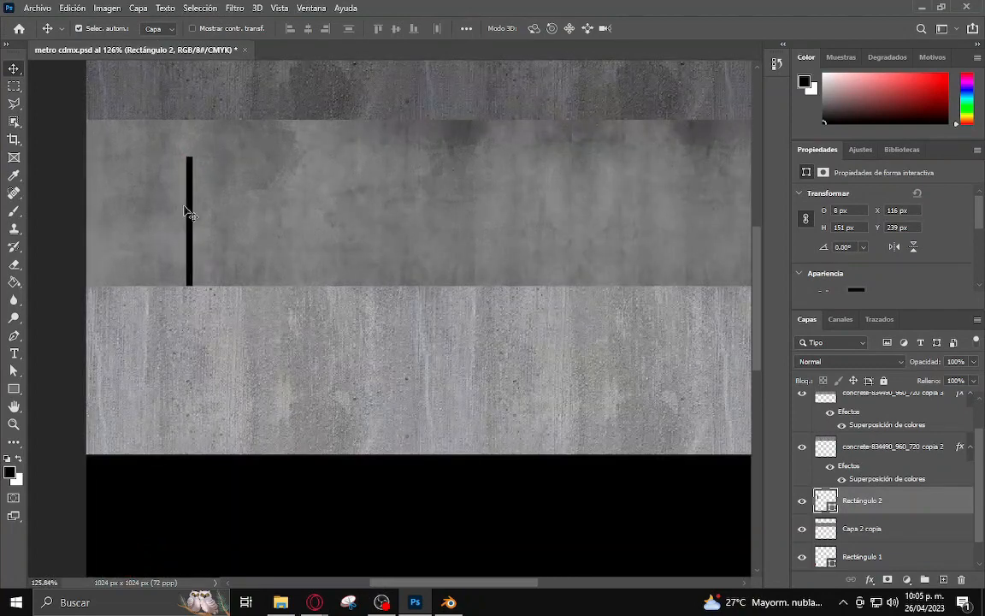
key("Delete")
Draw a vertical line about 192 px tall with the Pen tool across the full height of the middle concrete strip
left_click(17, 336)
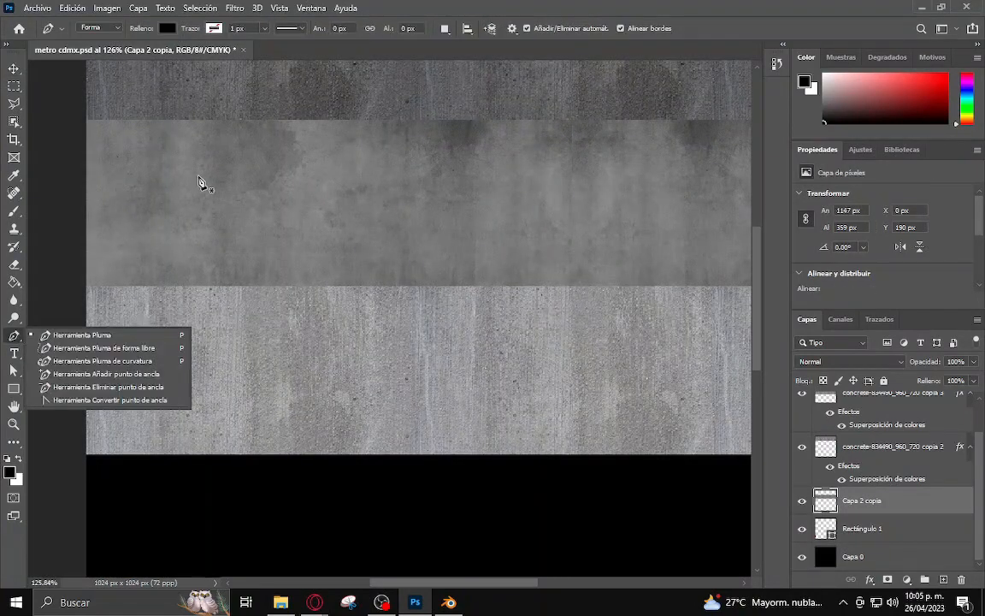
left_click(188, 121)
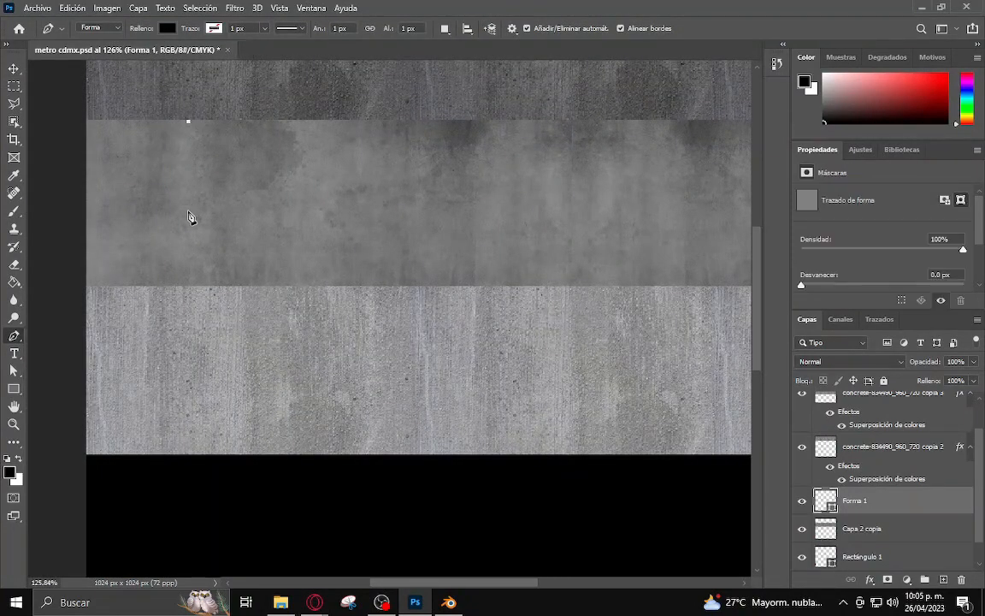
left_click(187, 286)
Remove the vertical line's fill and give it a dark grey stroke, color 373737
left_click(167, 28)
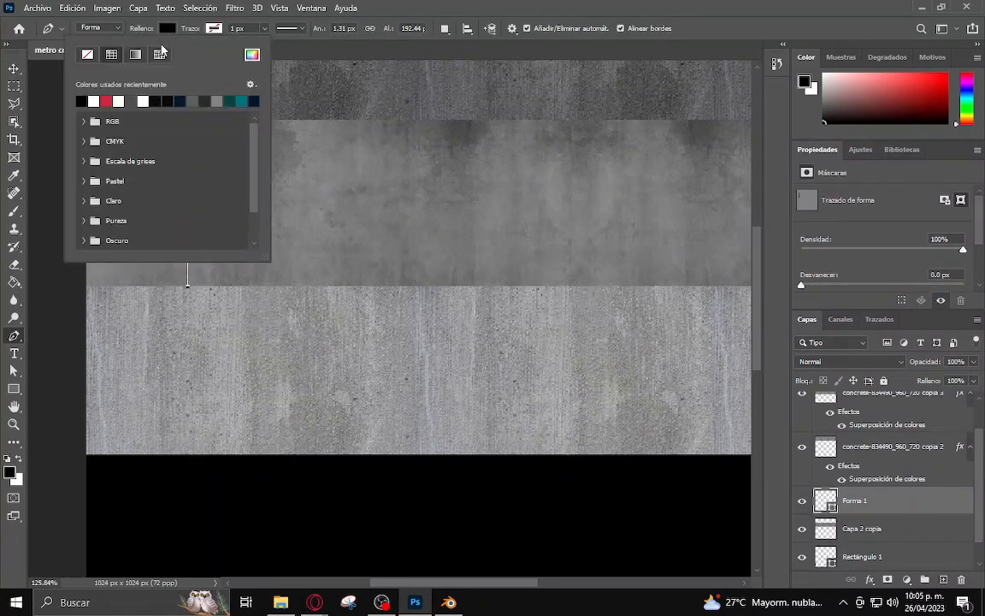
left_click(88, 55)
left_click(214, 30)
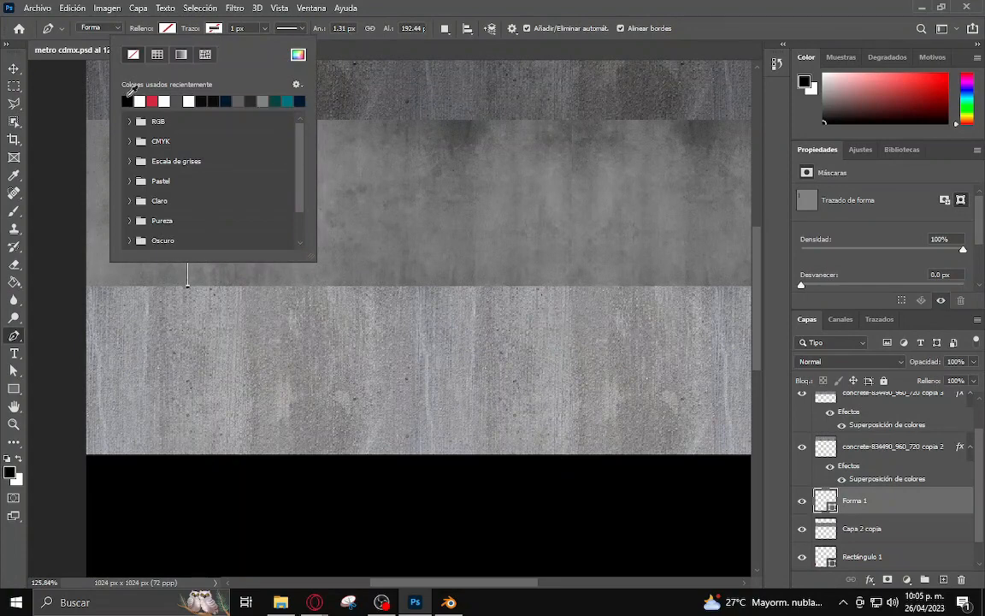
left_click(297, 55)
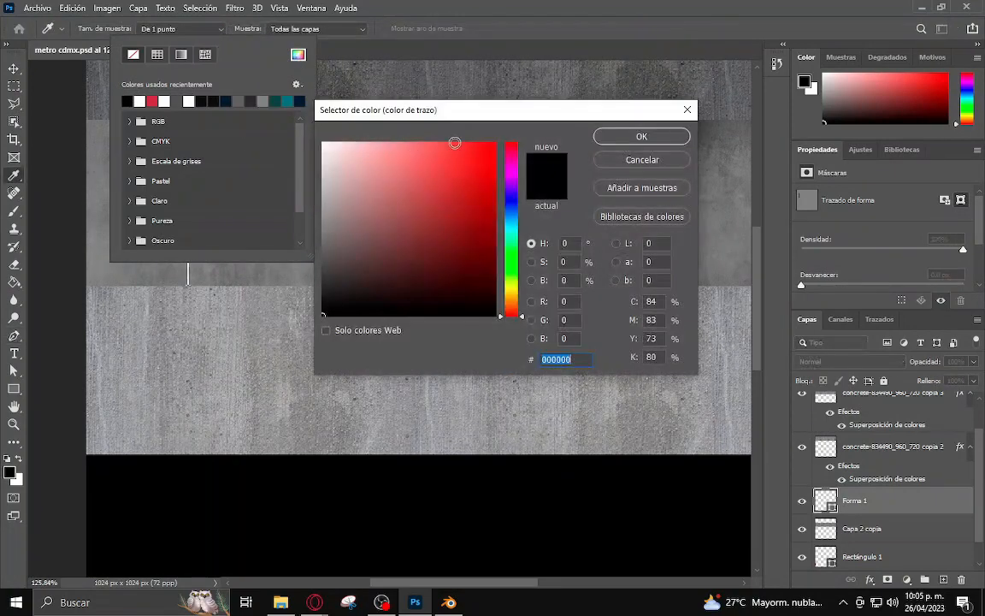
left_click(709, 127)
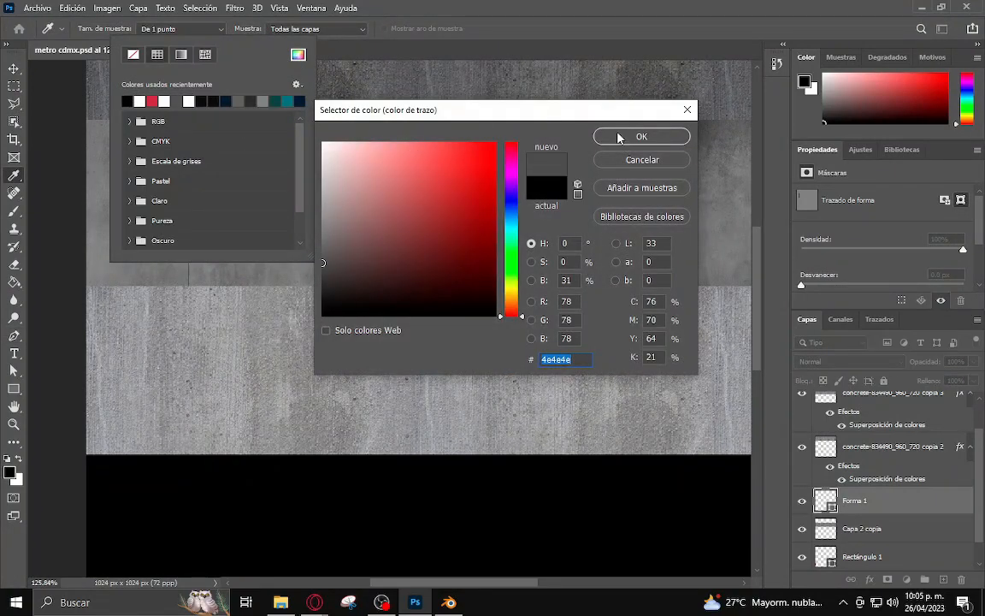
left_click(319, 278)
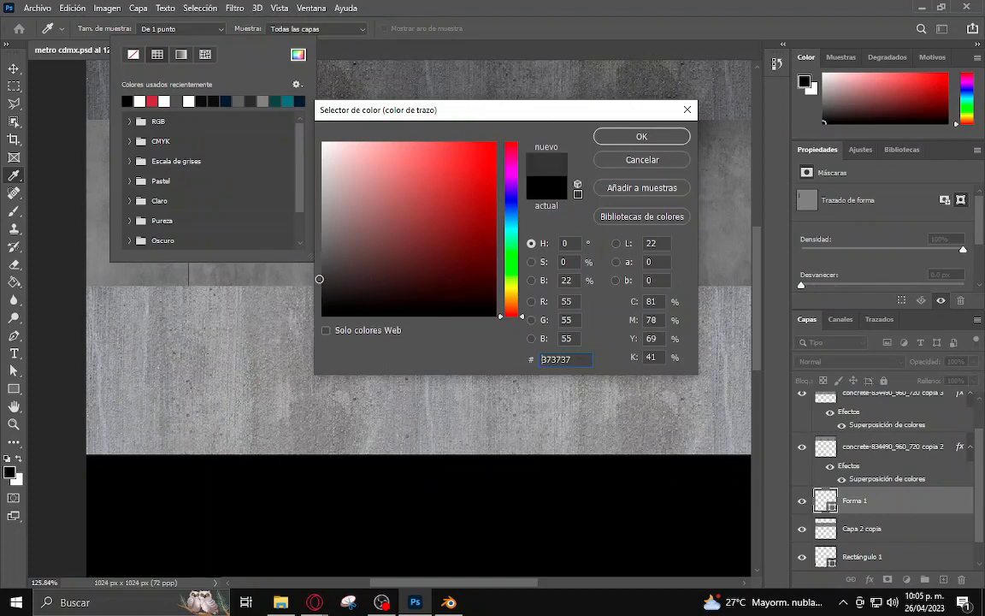
left_click(614, 138)
Thicken the vertical line's stroke slightly and nudge the line 3 px to the left with the Move tool
left_click(265, 46)
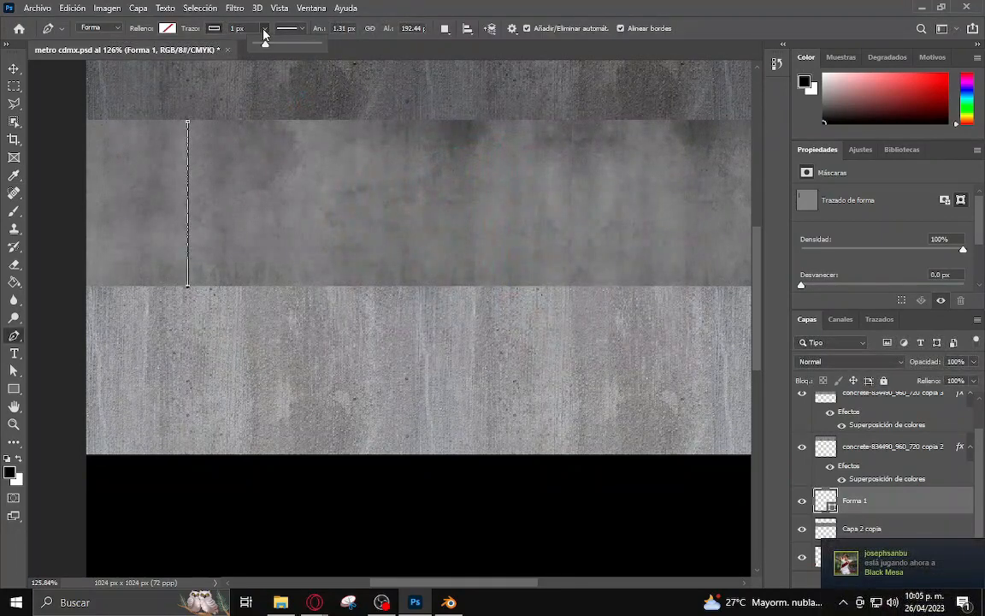
left_click_drag(267, 48, 272, 49)
left_click(14, 69)
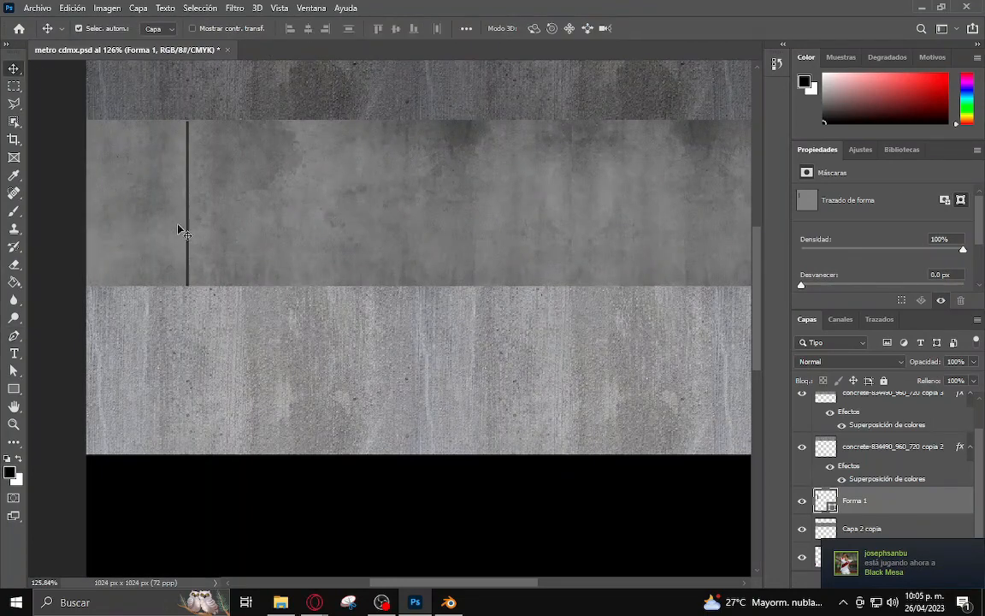
key("Left")
key("Left")
key("Left")
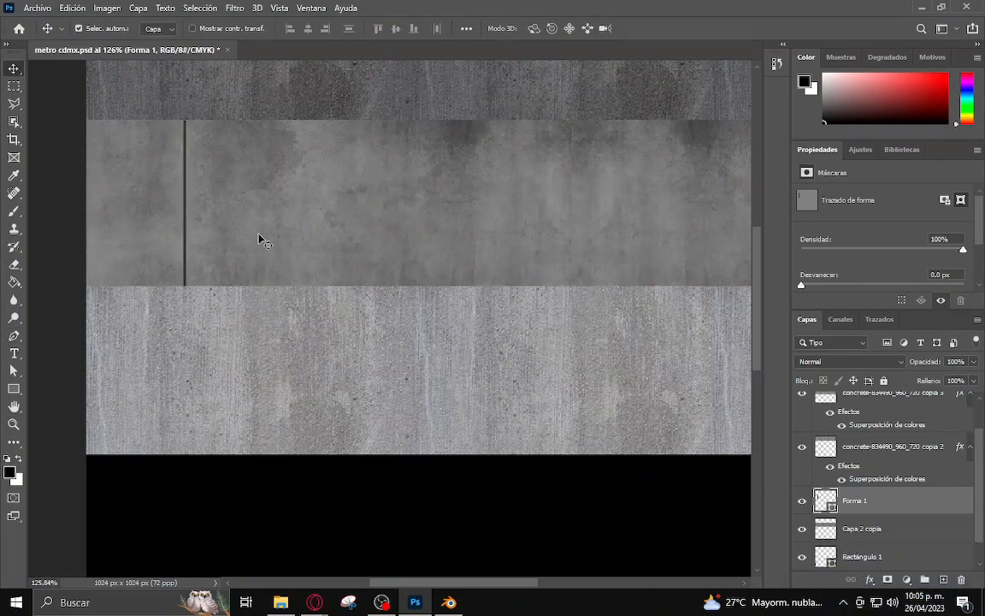
Quit Steam from the system tray
left_click(840, 602)
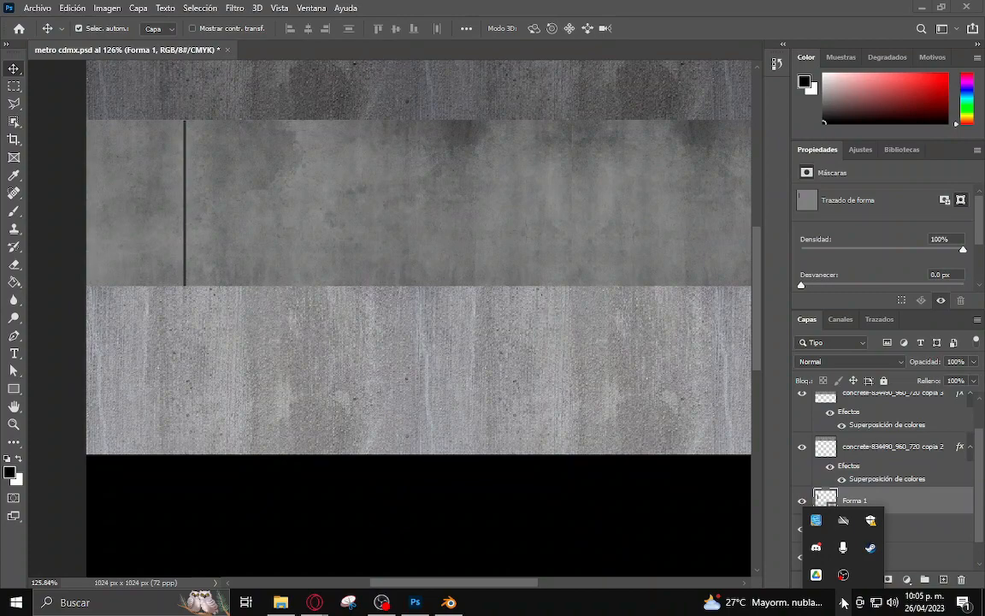
right_click(870, 548)
left_click(765, 537)
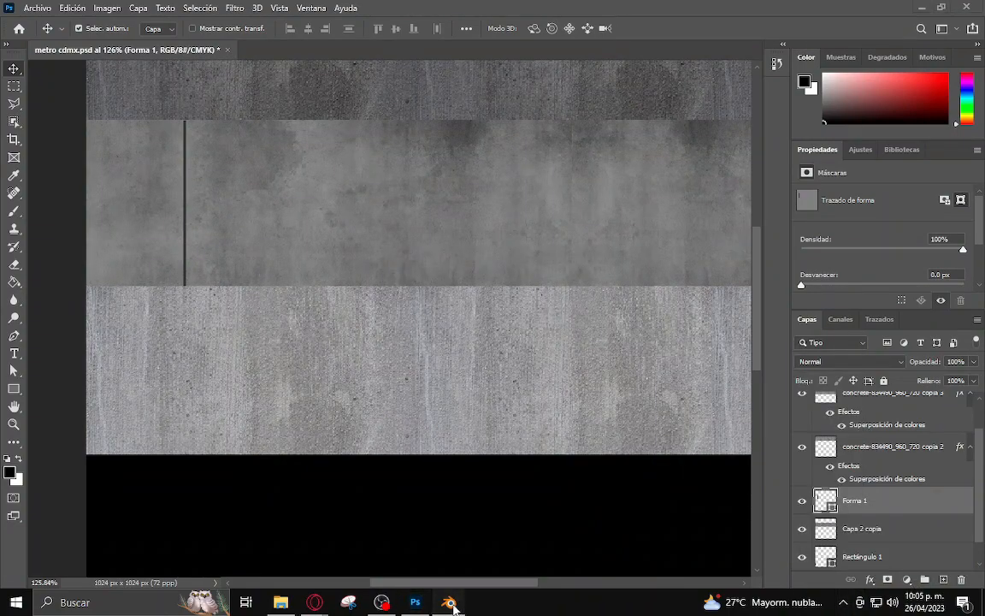
Switch to Blender and load metro cdmx.psd from the Desktop as the beam material's Base Color image
left_click(449, 602)
left_click(953, 405)
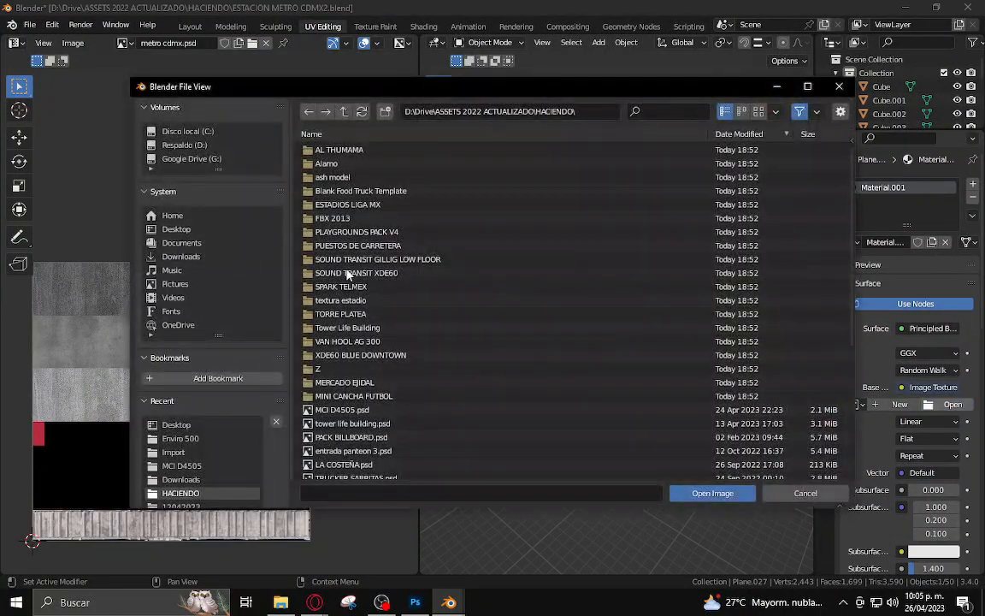
left_click(198, 228)
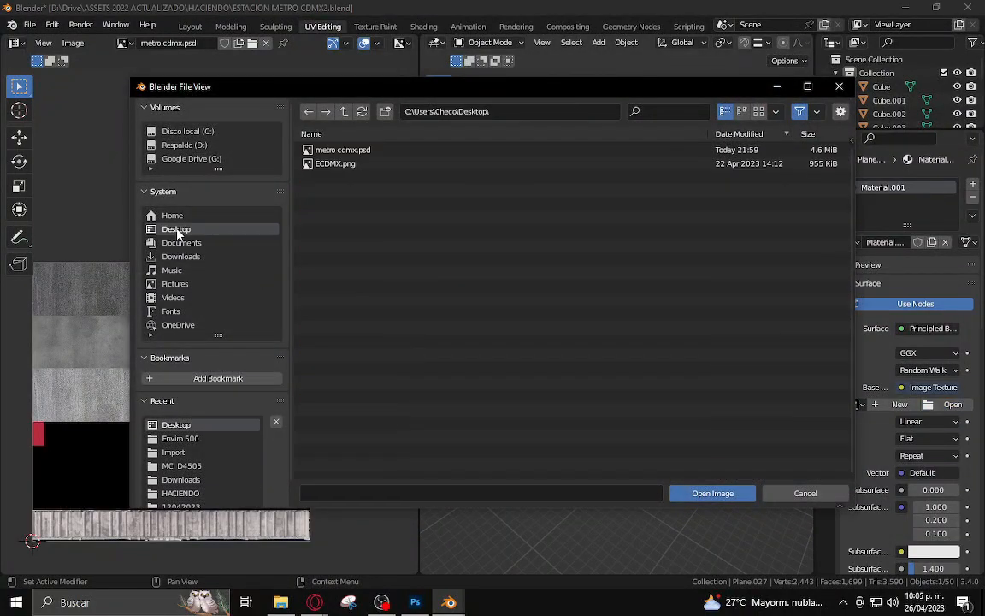
double_click(330, 155)
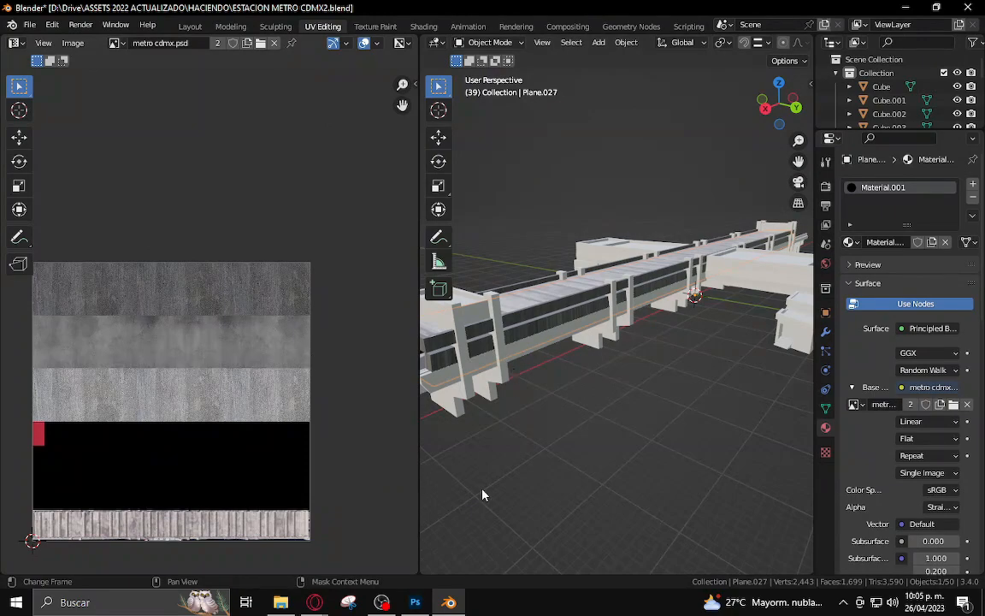
Examine the joint spacing between the concrete side panels in the browser's Street View reference, and return to Photoshop
key("alt+Tab")
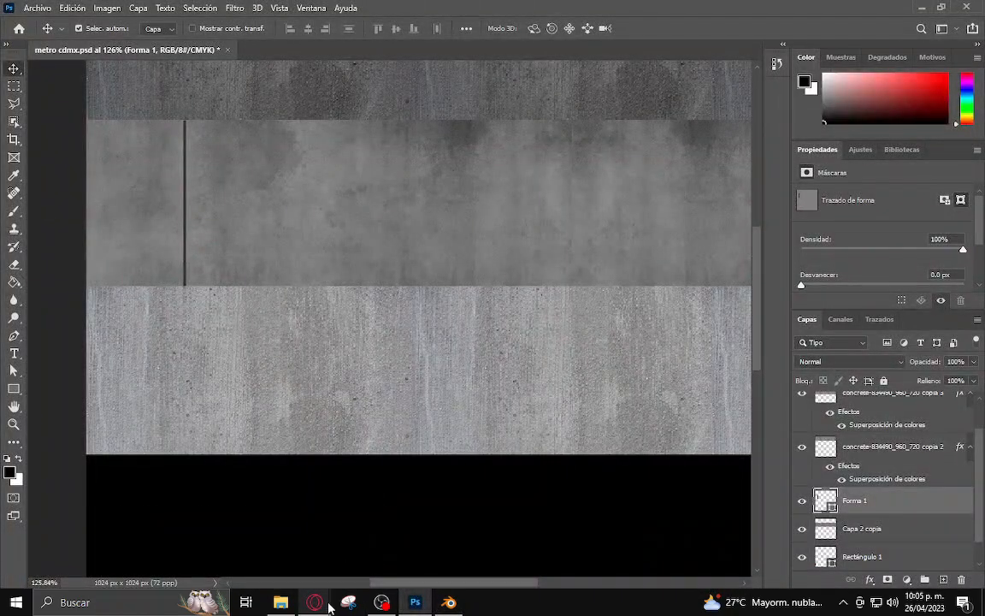
mouse_move(330, 606)
left_click(235, 547)
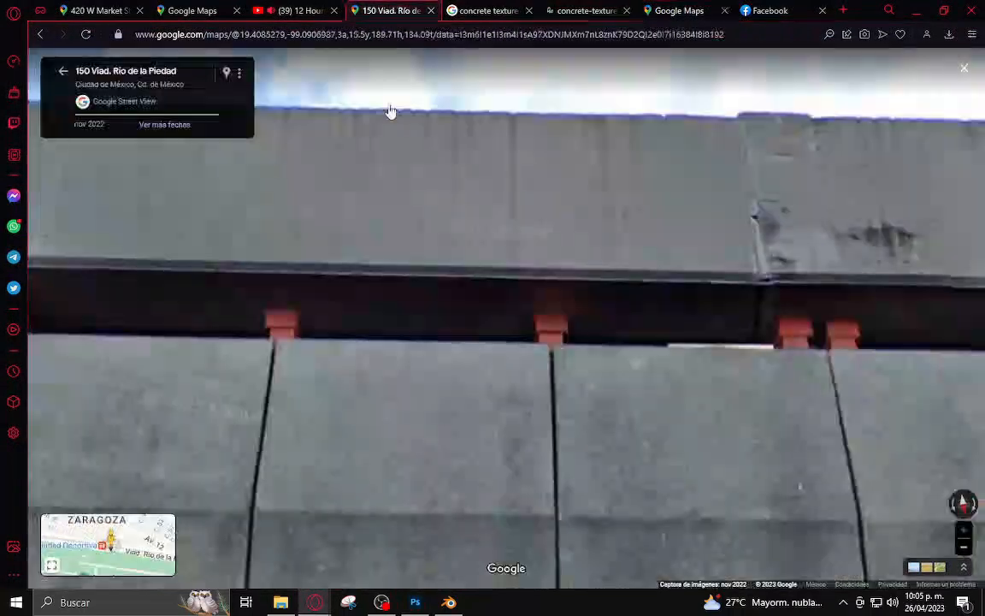
scroll(489, 381, "down", 5)
left_click_drag(480, 469, 510, 408)
scroll(509, 401, "up", 4)
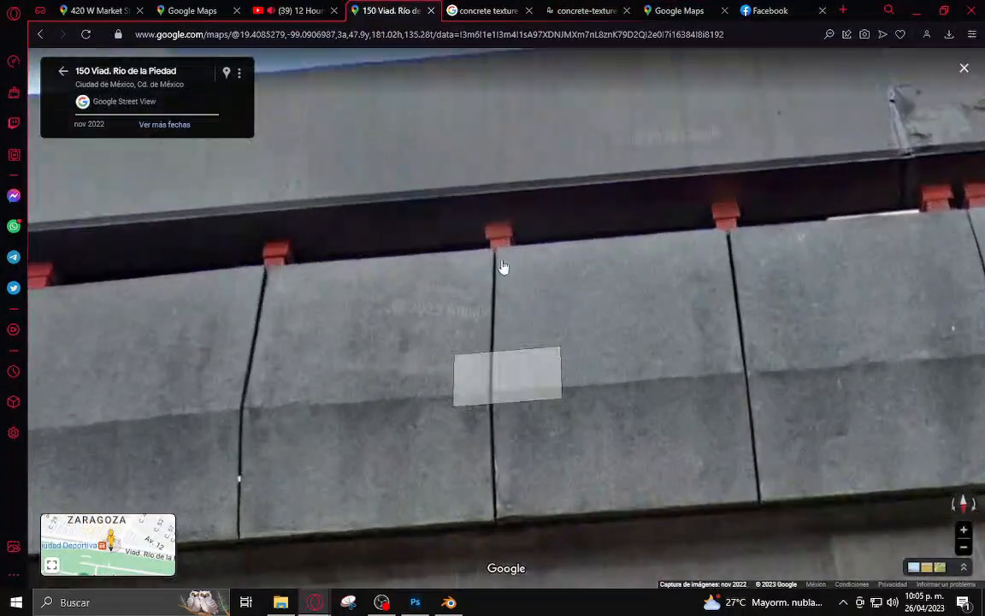
key("alt+Tab")
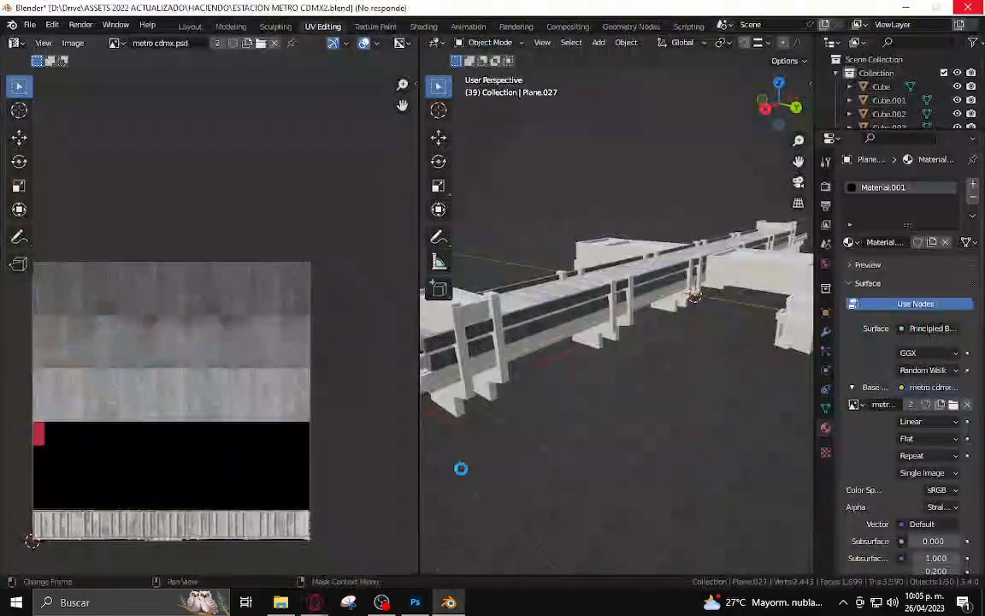
key("alt+Tab")
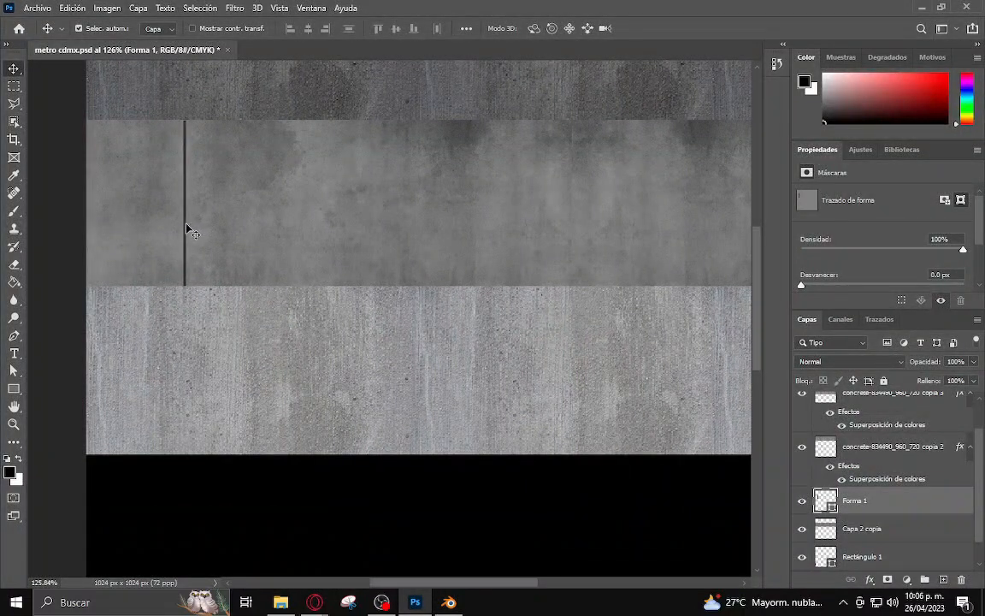
Duplicate the vertical joint line three times at roughly even intervals along the middle concrete strip and save the atlas
left_click_drag(187, 229, 549, 229)
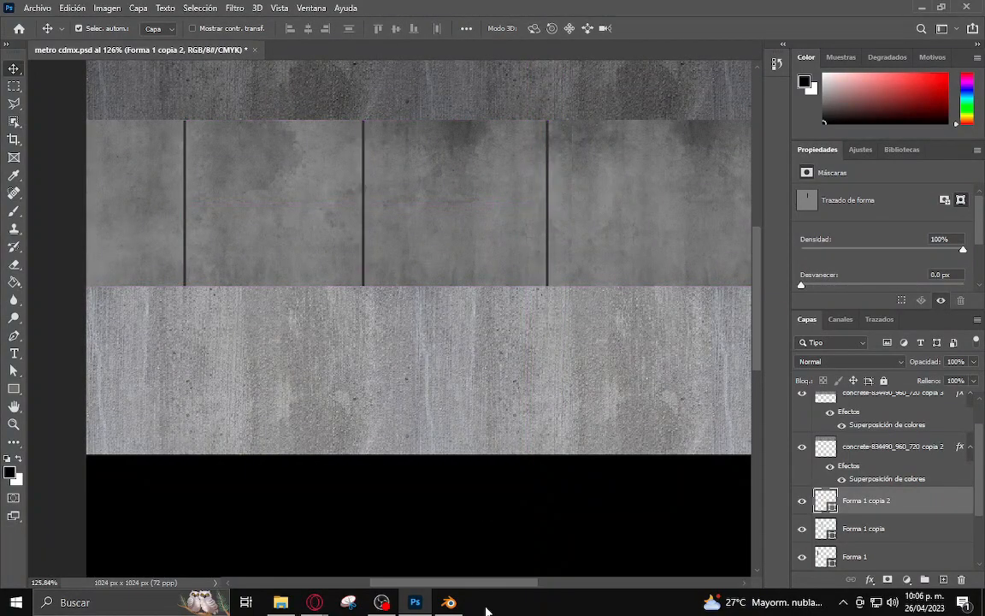
left_click_drag(499, 582, 529, 583)
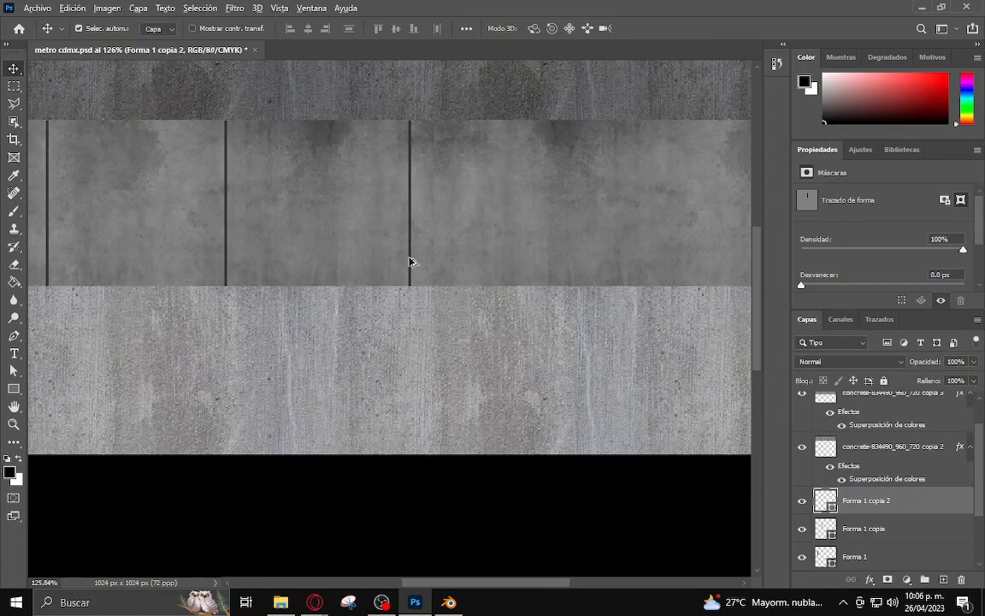
left_click_drag(410, 258, 632, 242, "alt")
key("ctrl+z")
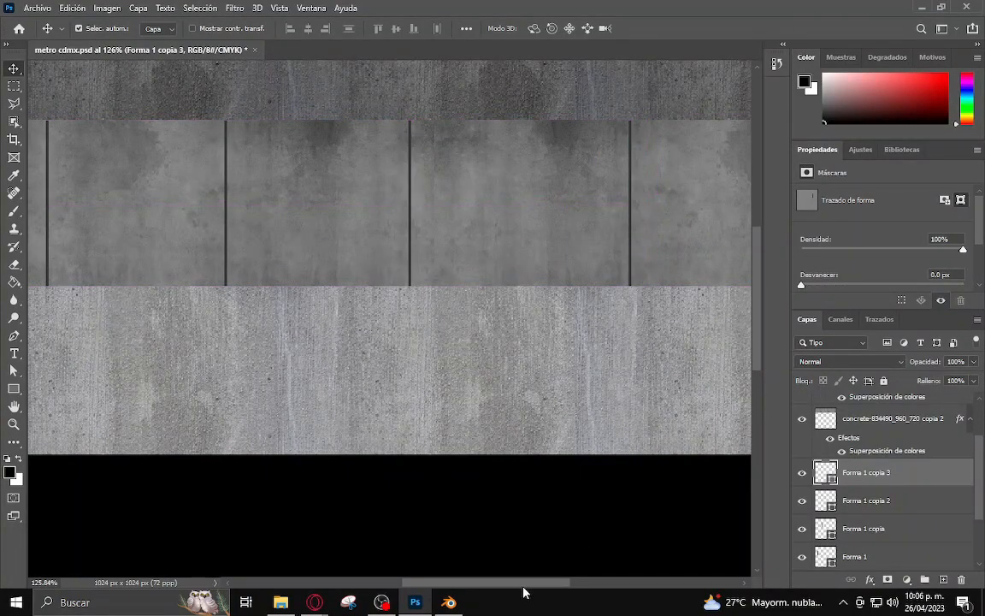
left_click_drag(523, 585, 603, 585)
scroll(288, 351, "down", 5, "alt")
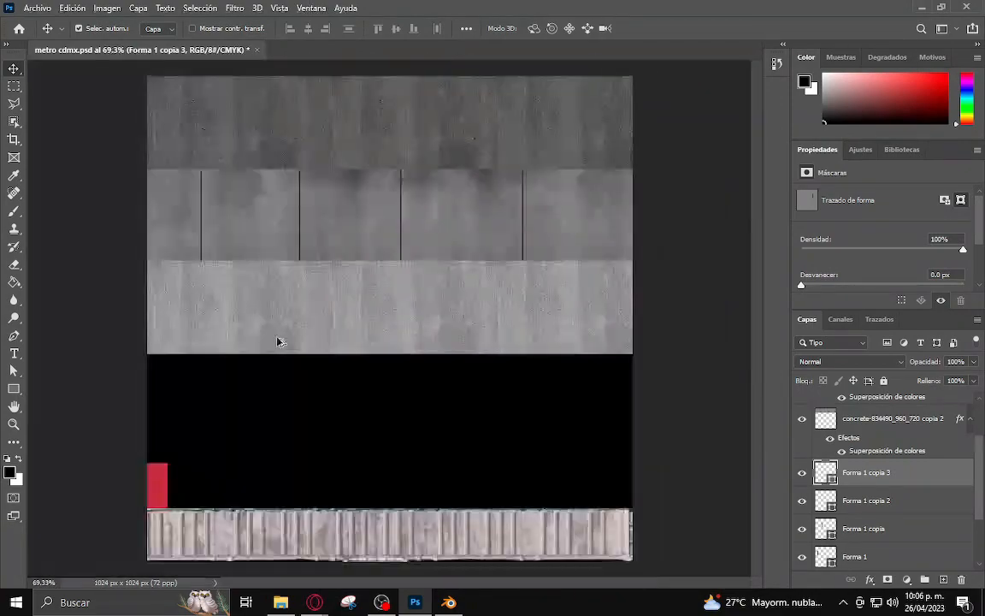
scroll(312, 356, "up", 2, "alt")
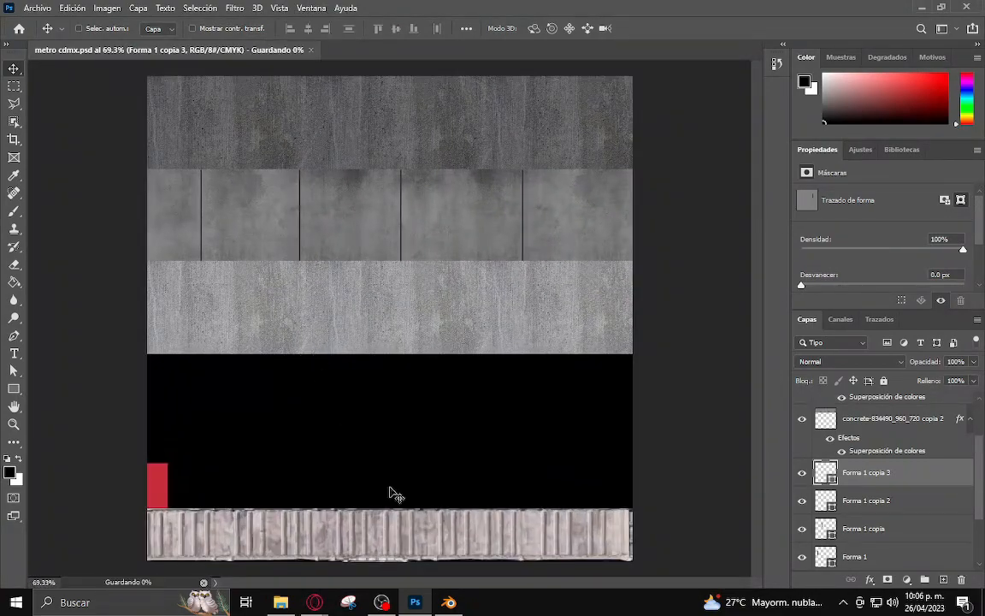
Switch to Blender and unwrap all faces of the side beam with Cube Projection
left_click(449, 601)
scroll(530, 376, "up", 4)
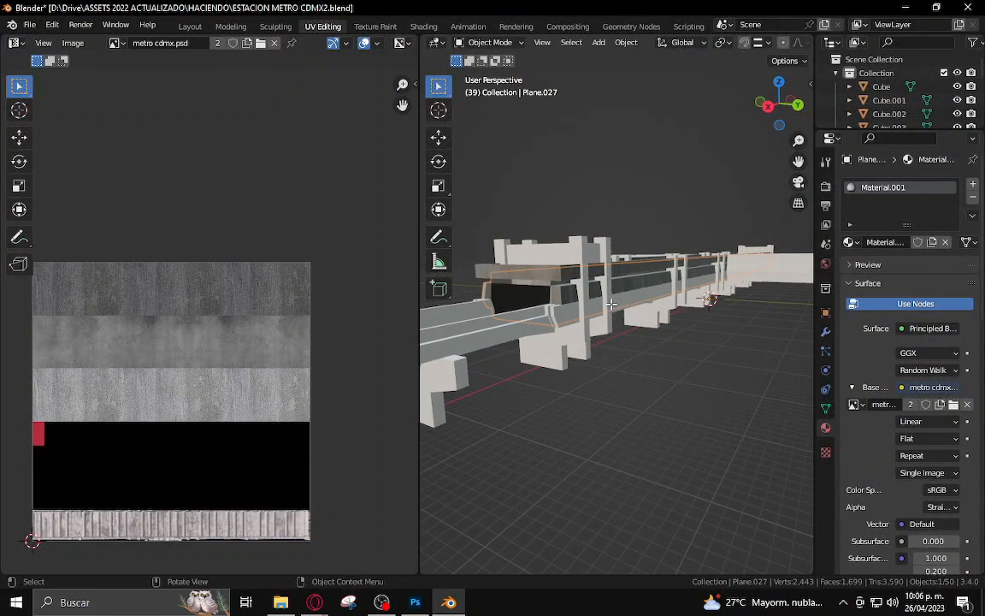
key("Tab")
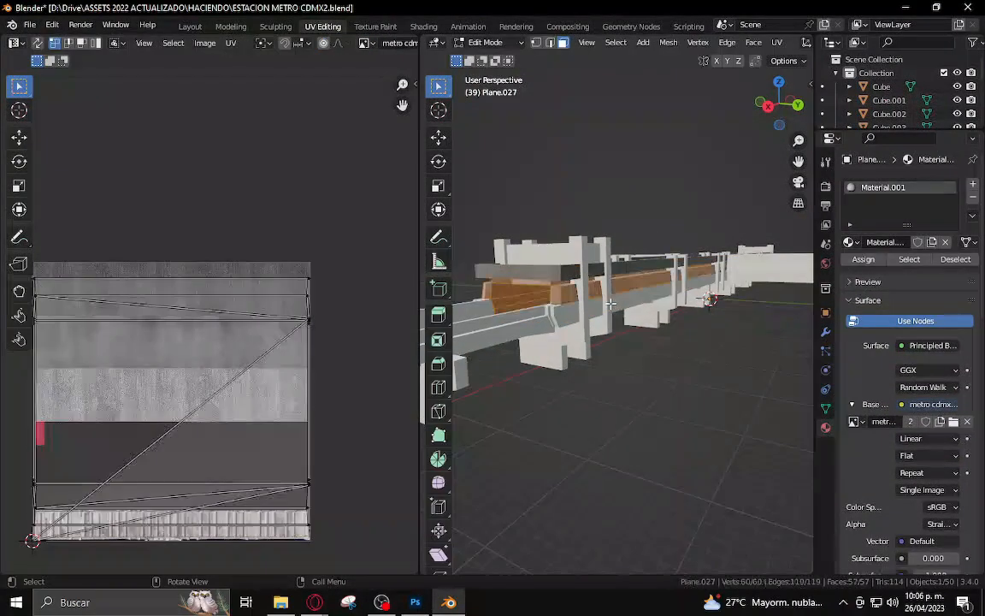
left_click(776, 41)
left_click(720, 121)
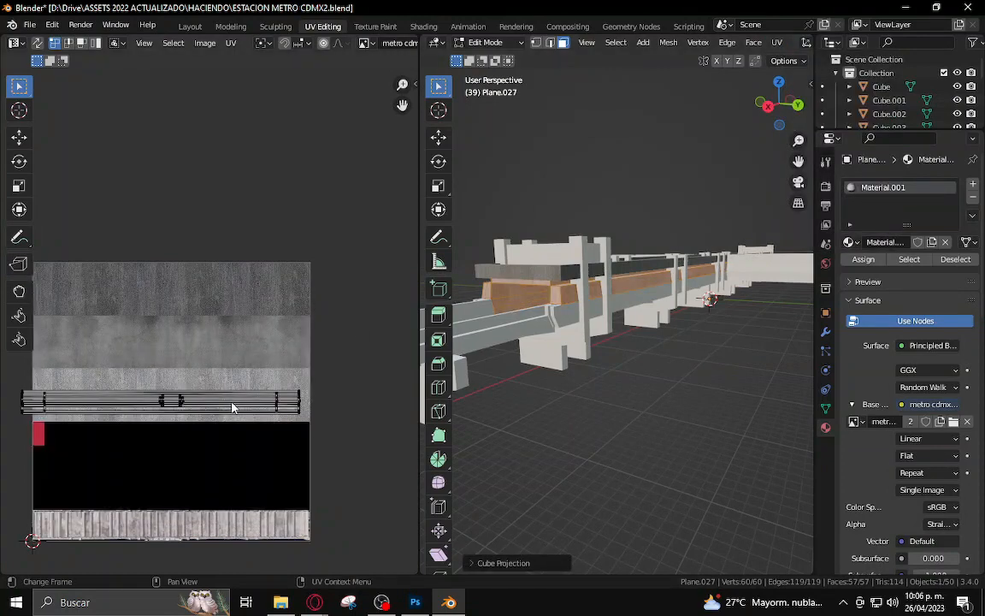
Reload the atlas image and move all the beam's UVs up onto the lower half of the jointed concrete strip
key("alt+r")
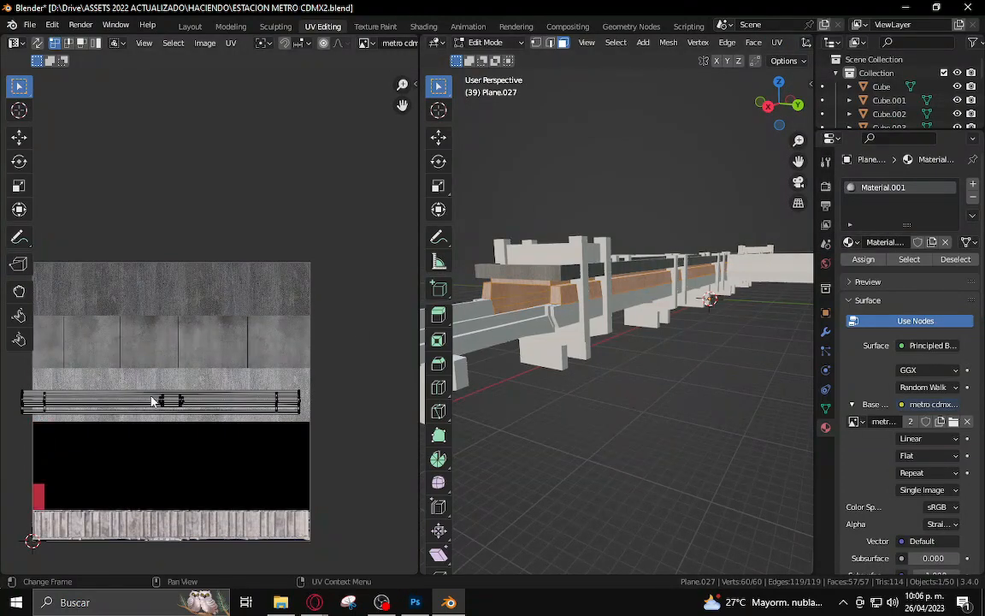
key("a")
key("g")
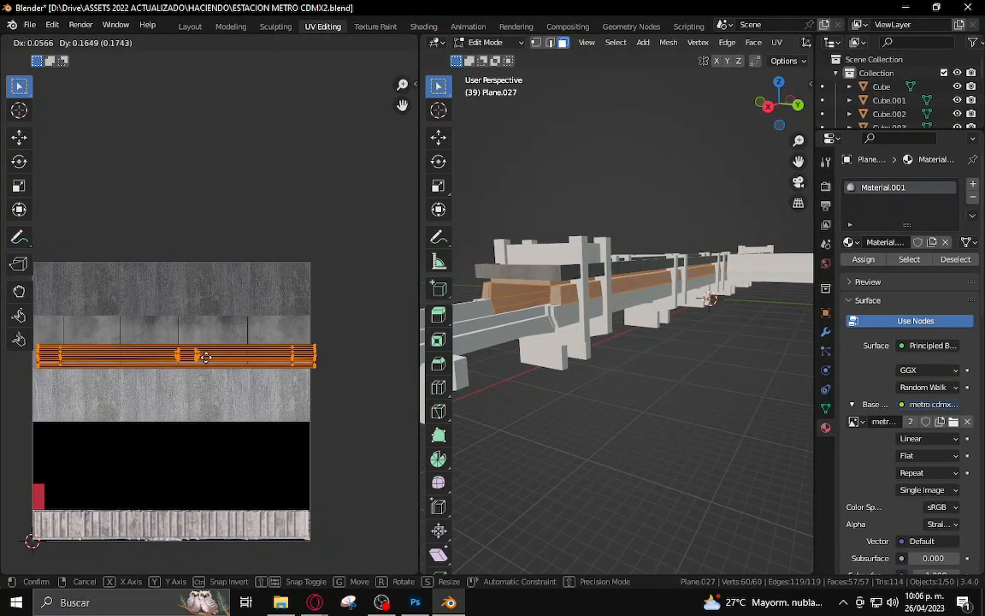
left_click(357, 498)
Switch to Photoshop and nudge the fourth joint line about 15 px to the left to even out the spacing
left_click(413, 602)
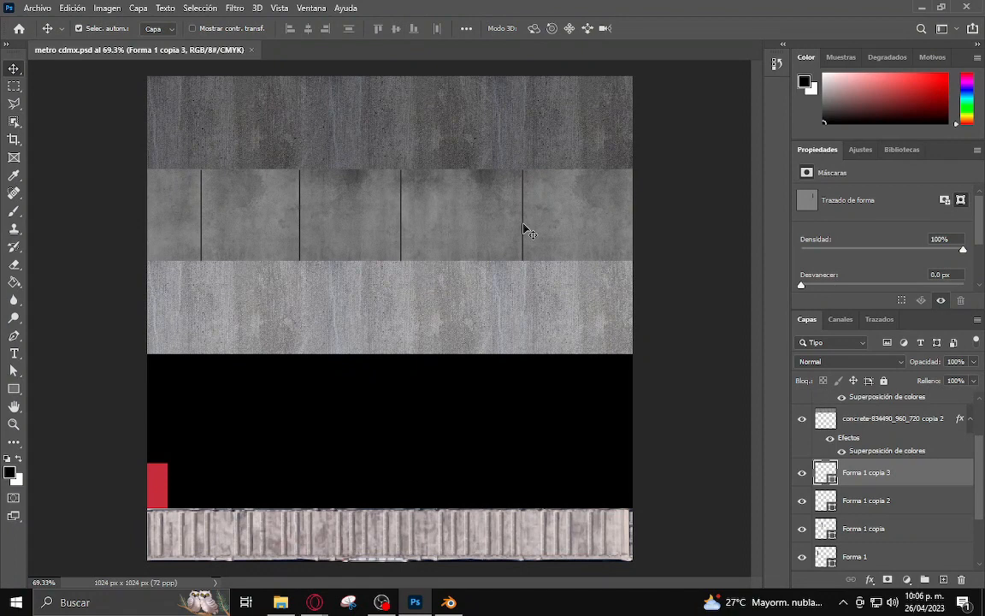
key("Left")
key("Left")
key("Left")
key("Left")
key("Left")
key("Left")
key("Left")
key("Left")
key("Left")
key("Left")
key("Left")
key("Left")
key("Left")
key("Left")
key("Left")
Duplicate the fourth joint line and move the copy right to near the end of the concrete strip
key("Right")
key("Right")
key("Right")
key("Right")
key("Right")
key("Right")
key("Right")
key("Right")
key("Right")
key("Right")
key("Right")
key("Right")
key("Right")
key("Right")
key("Right")
key("Right")
key("Right")
key("Right")
key("Right")
key("Right")
key("Right")
key("Right")
key("Right")
key("Right")
key("Right")
key("Right")
key("Right")
key("Right")
key("Right")
key("Right")
key("Right")
key("Right")
key("Right")
key("Right")
key("Right")
key("Right")
key("Right")
key("Right")
key("Right")
key("Right")
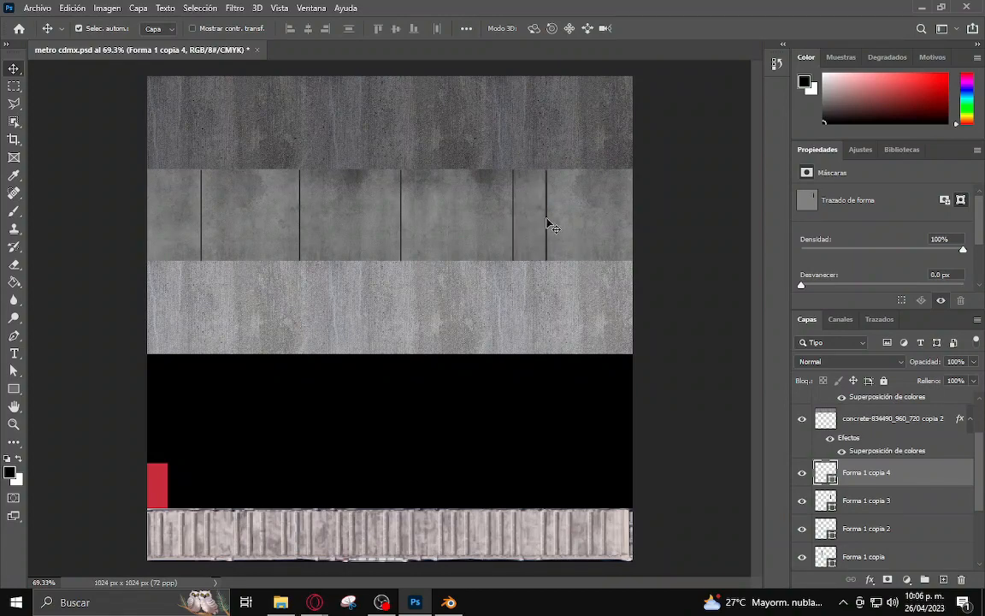
left_click_drag(552, 225, 619, 225)
Return to Blender and move all the beam's UVs up and slightly left, nearer the middle of the jointed strip
key("alt+Tab")
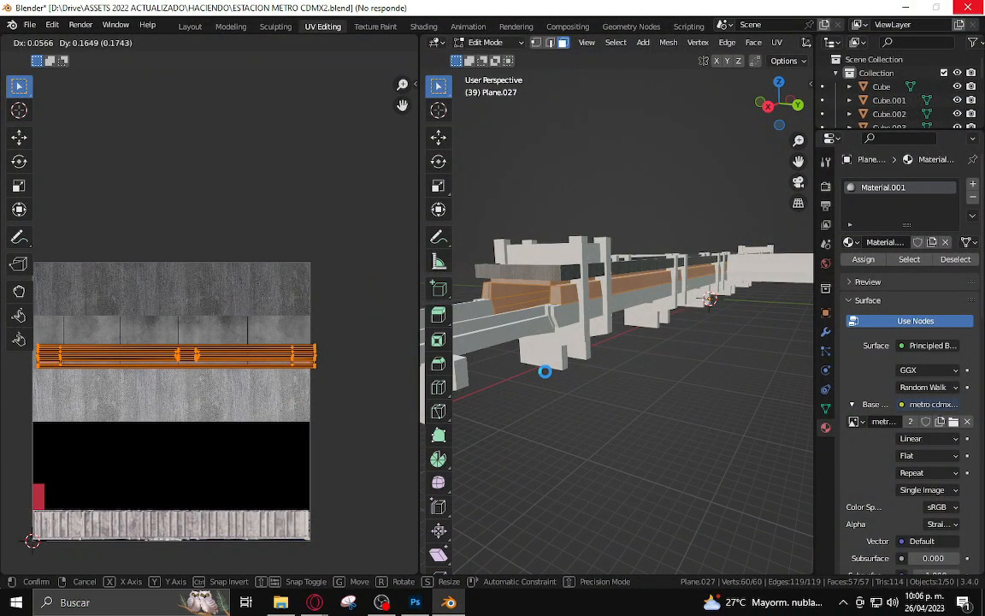
key("alt+Tab")
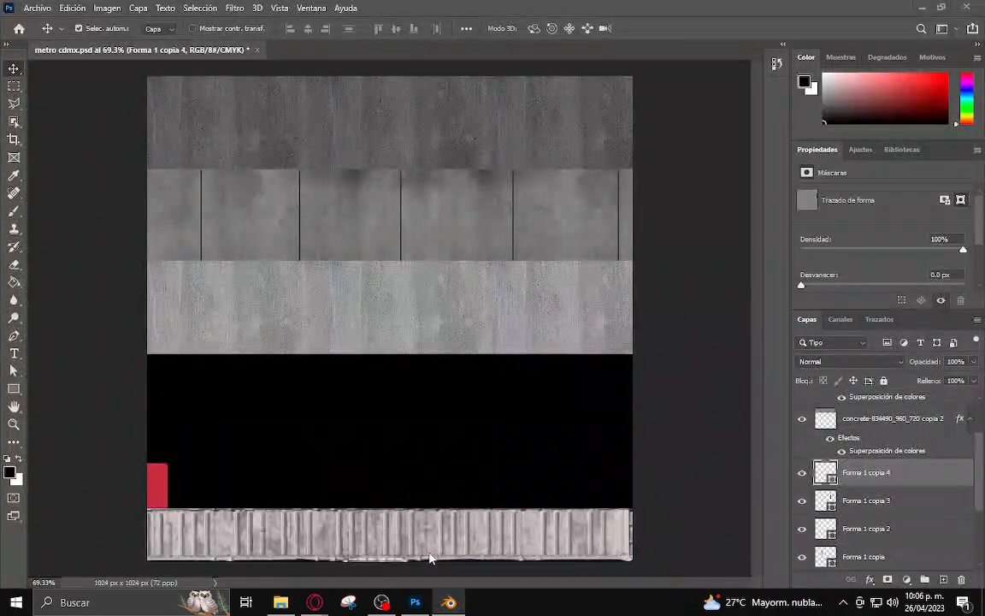
left_click(451, 608)
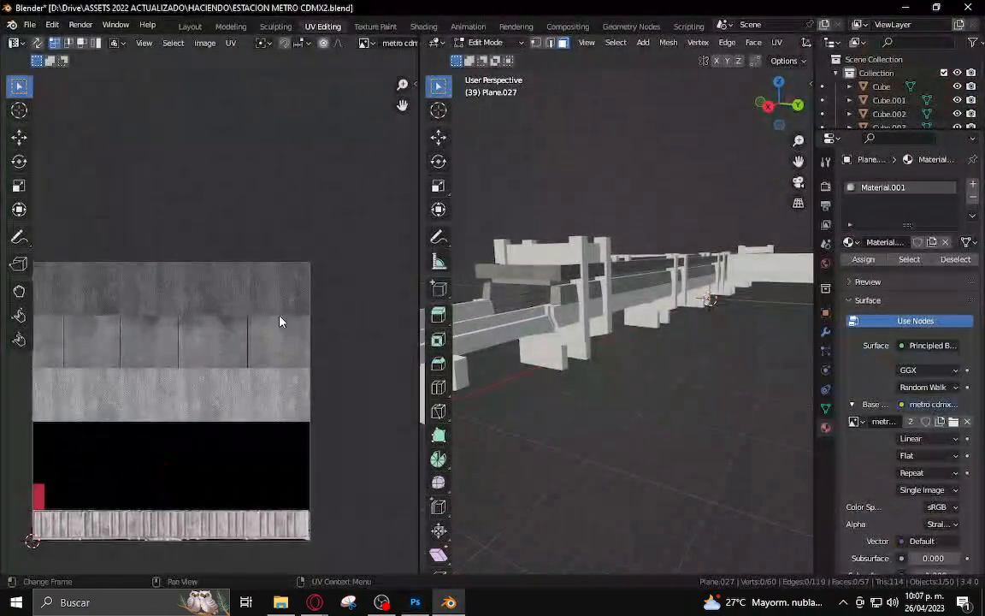
key("a")
scroll(197, 340, "up", 2)
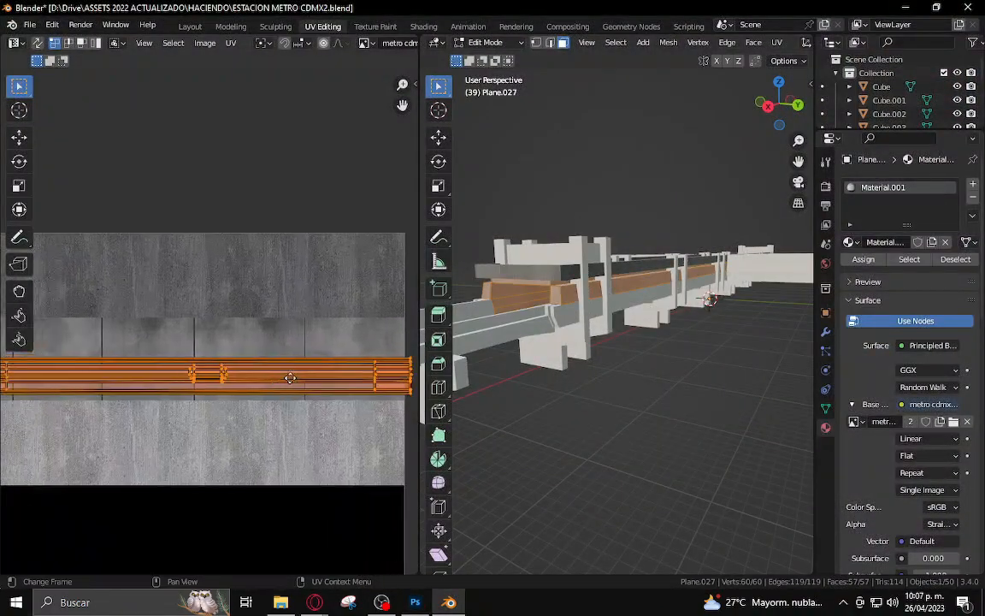
key("g")
scroll(256, 412, "down", 3)
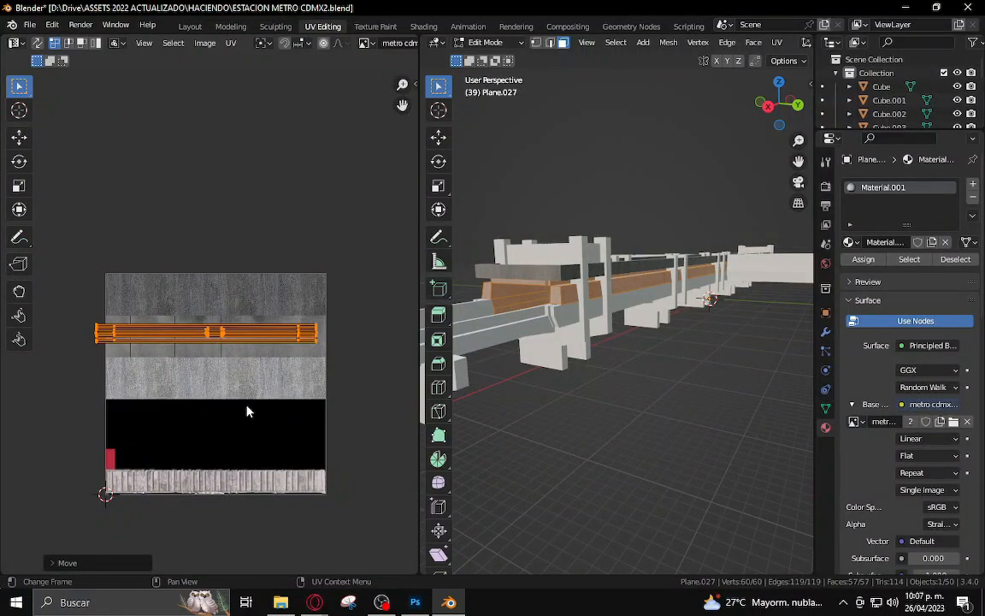
Select the beam's two long side faces and move their UVs straight down onto the middle of the jointed concrete strip
left_click(248, 280)
left_click(573, 297)
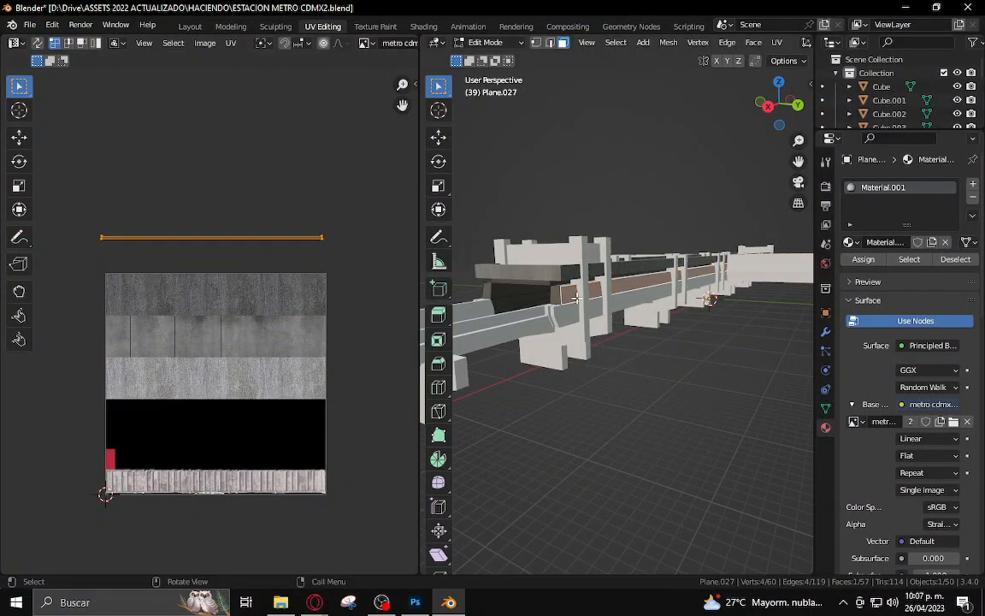
middle_click_drag(540, 296, 725, 259)
key("g")
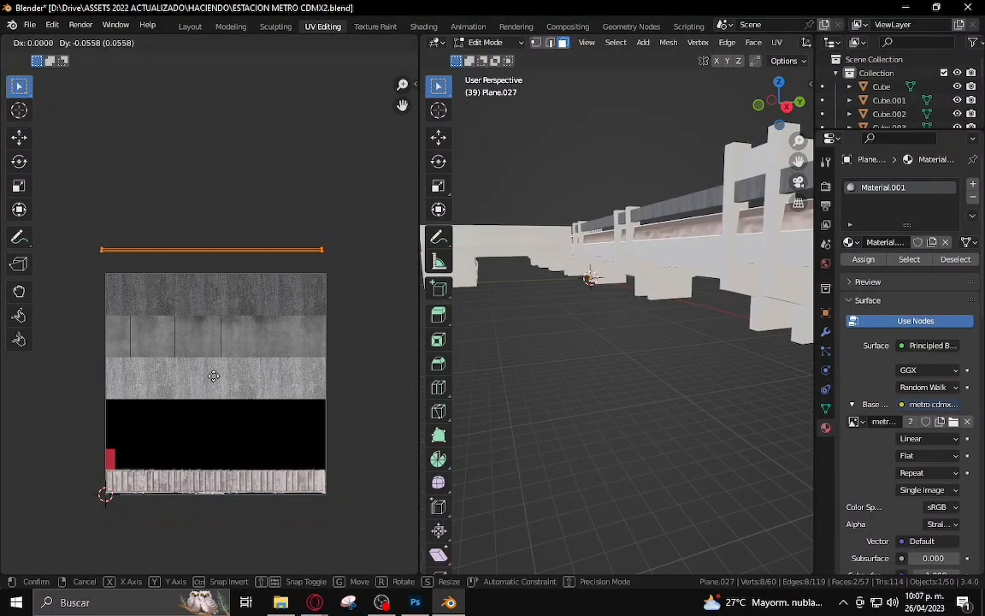
left_click(222, 412)
scroll(253, 416, "up", 3)
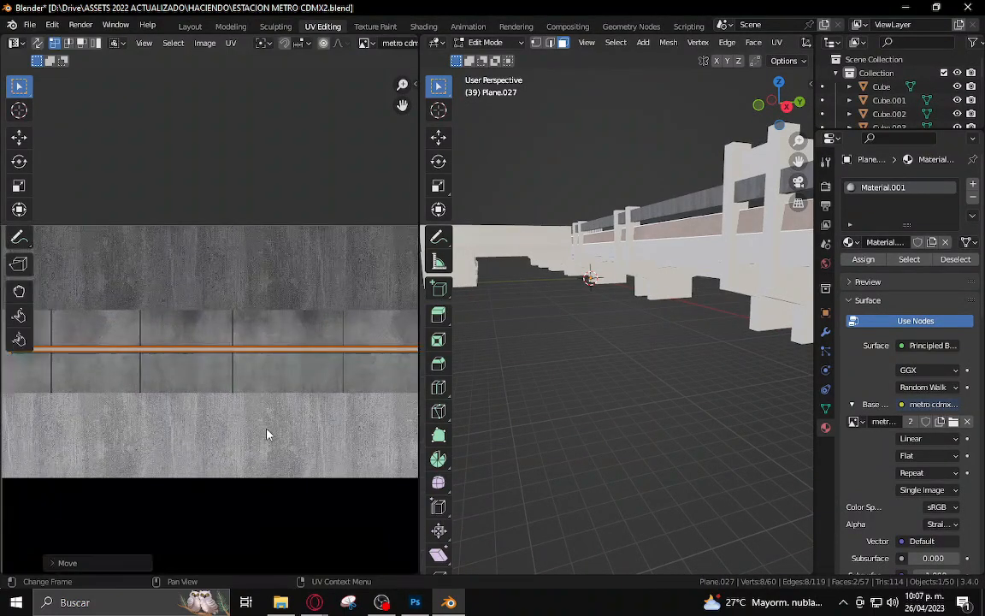
Scale the two side faces' UVs up uniformly until they span the jointed concrete strip's full height
scroll(269, 433, "down", 4)
key("s")
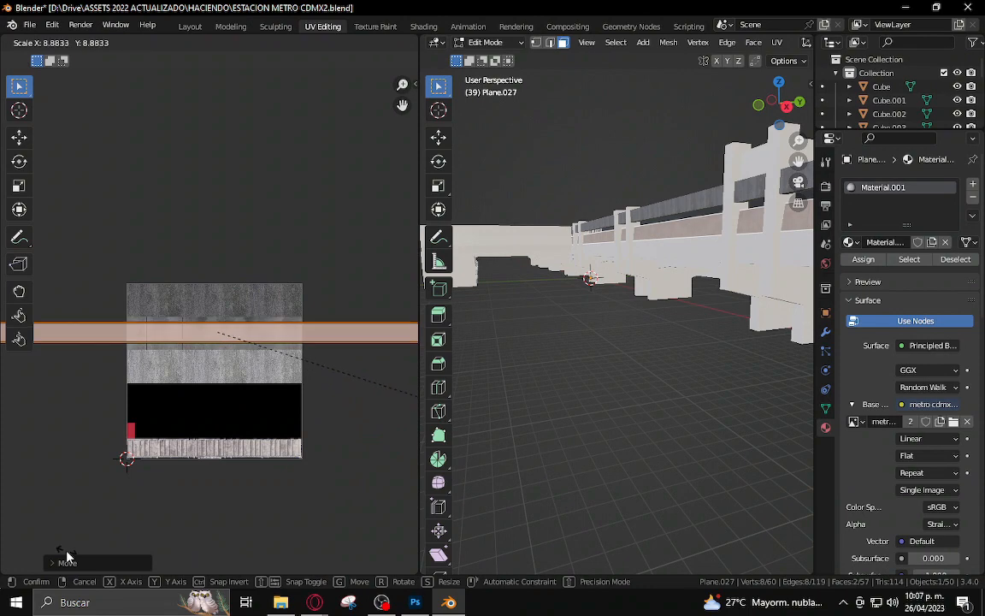
left_click(65, 554)
scroll(311, 460, "up", 4)
key("s")
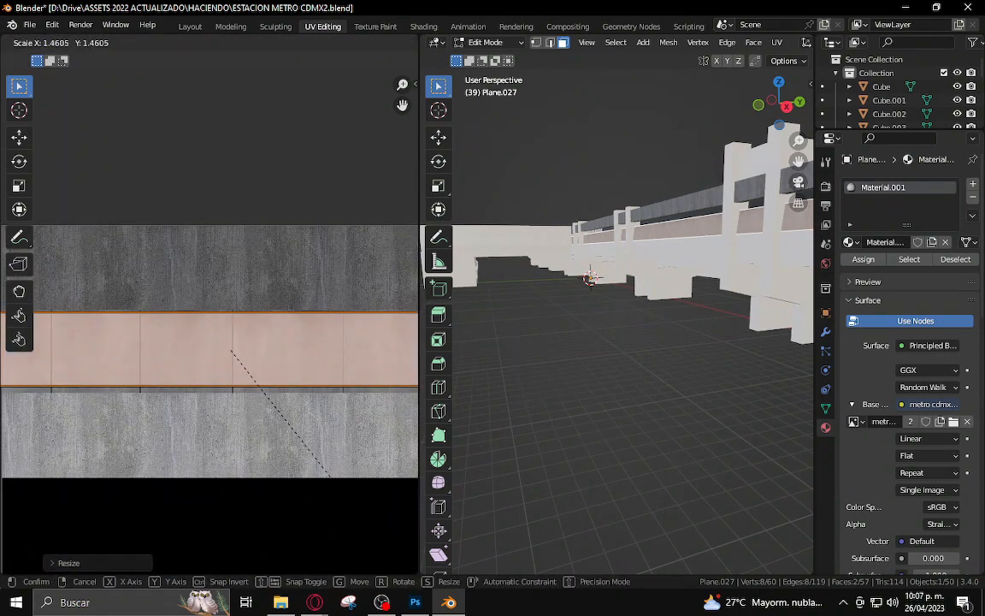
left_click(347, 507)
key("s")
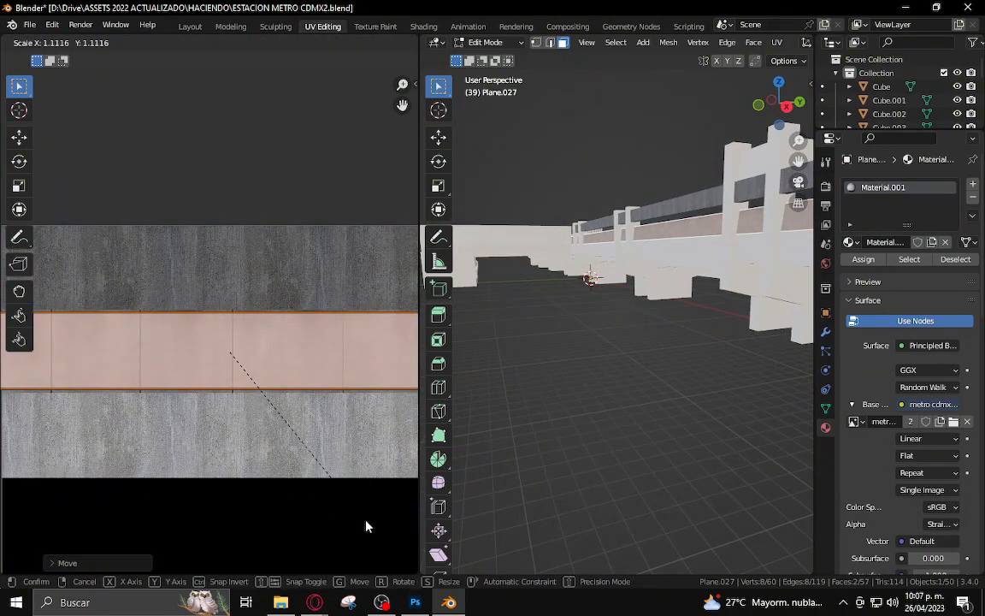
left_click(365, 524)
Inspect the jointed concrete texture on the beam's side and end faces
middle_click_drag(727, 322, 613, 258)
key("Tab")
key("Tab")
left_click(579, 319)
scroll(585, 319, "down", 4)
left_click(587, 338)
scroll(537, 307, "down", 3)
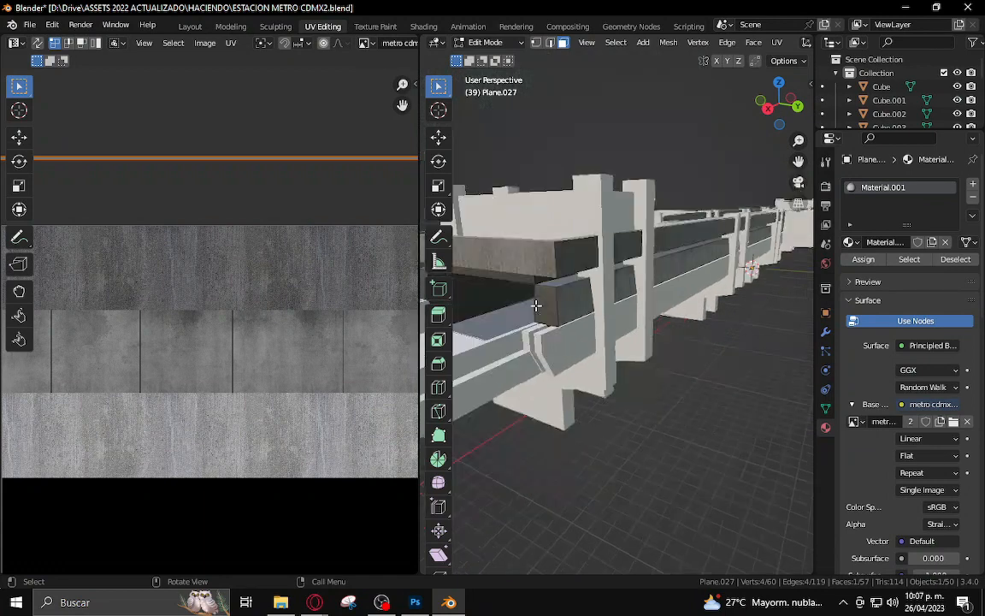
left_click(572, 302)
key("Tab")
key("Tab")
scroll(574, 301, "up", 4)
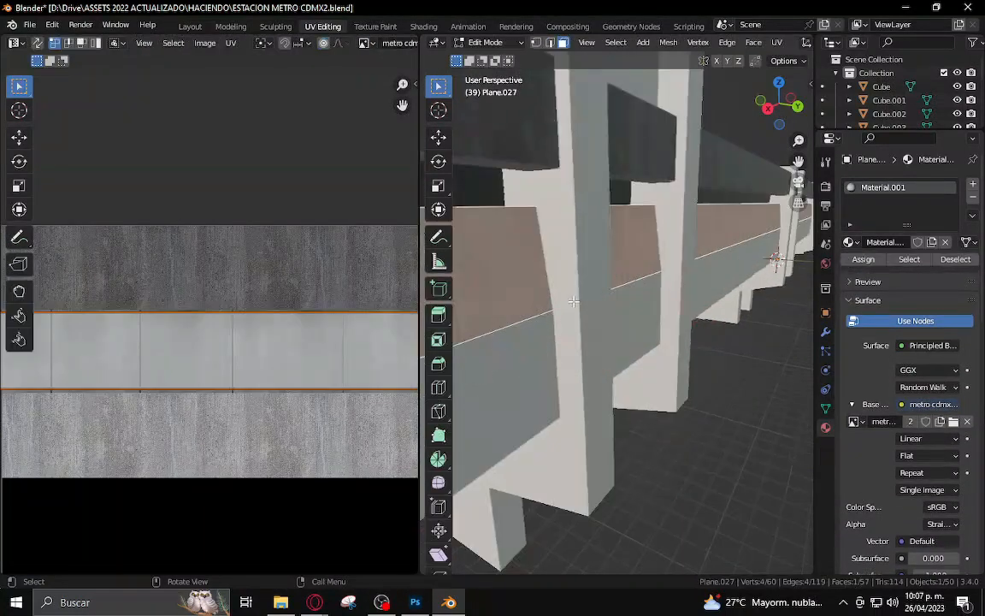
Compare the beam's joints and panel shape with the facade in the browser's Google Street View, ending back in Blender
left_click(316, 602)
left_click(230, 557)
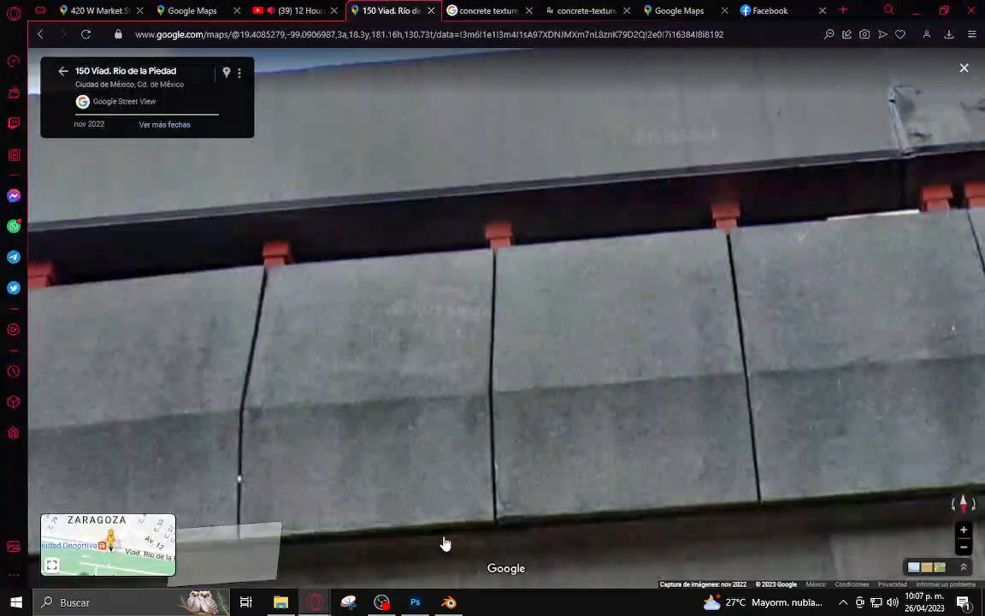
key("alt+Tab")
key("Tab")
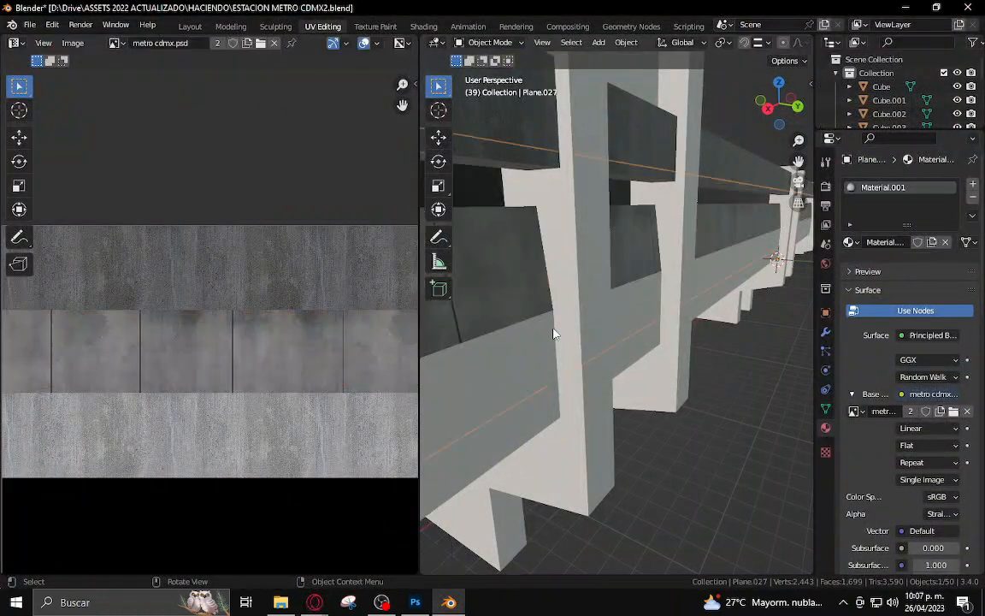
scroll(566, 328, "up", 3)
middle_click_drag(588, 272, 571, 309, "shift")
mouse_move(315, 598)
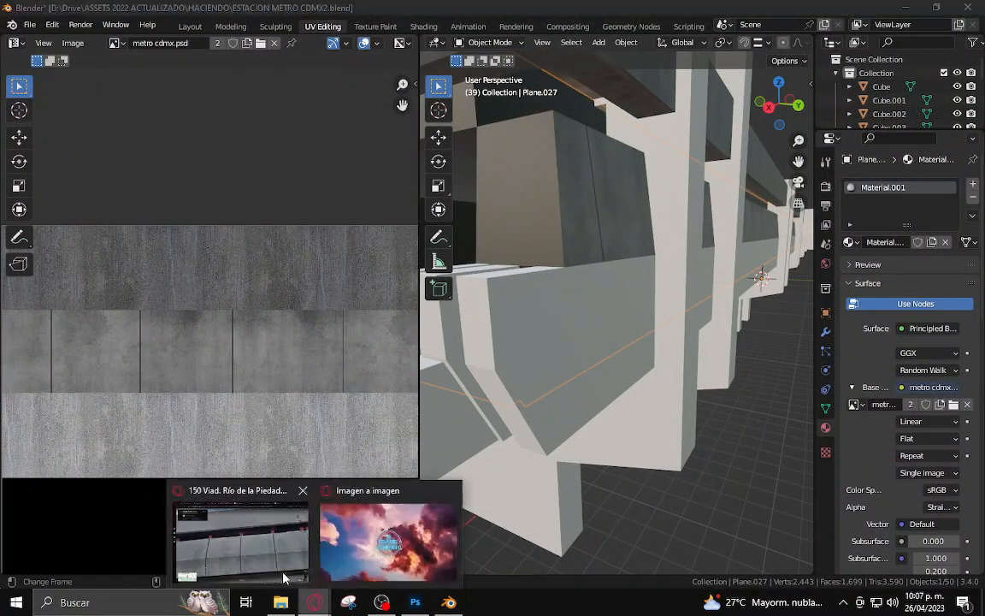
left_click(257, 547)
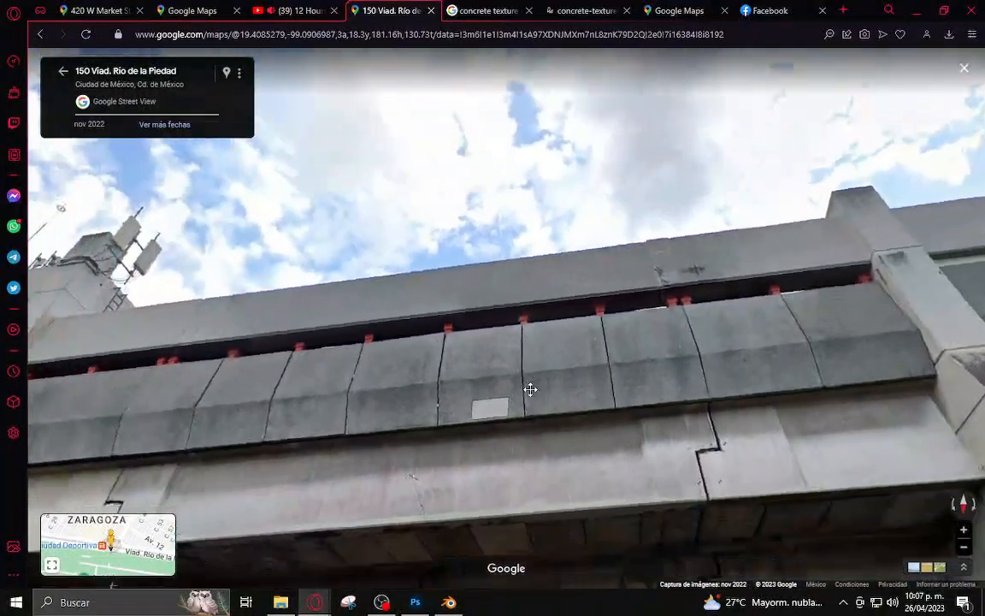
left_click_drag(531, 389, 626, 246)
left_click(448, 602)
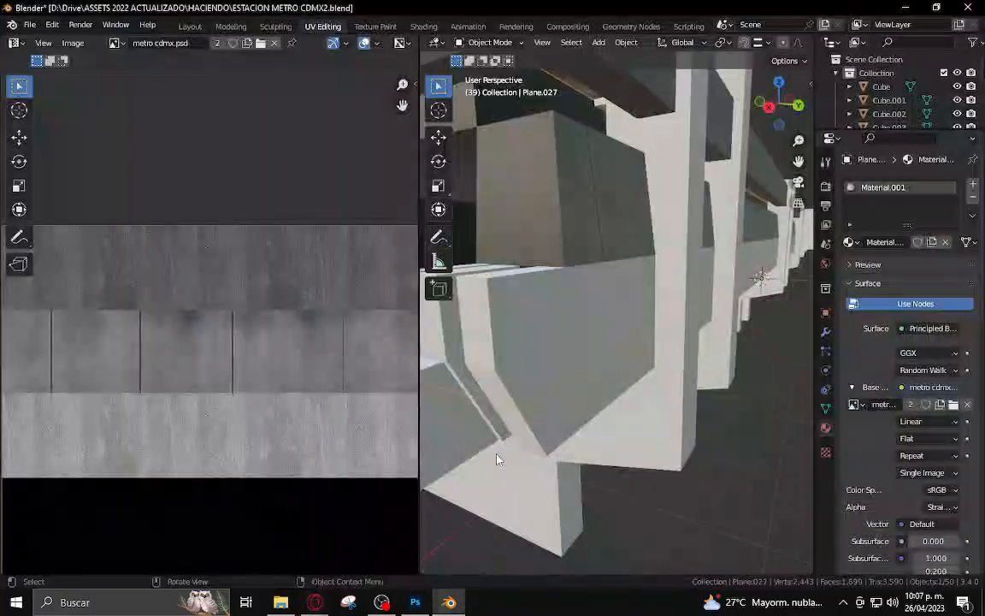
Try deleting the outer long panel beneath the textured beam
left_click(580, 344)
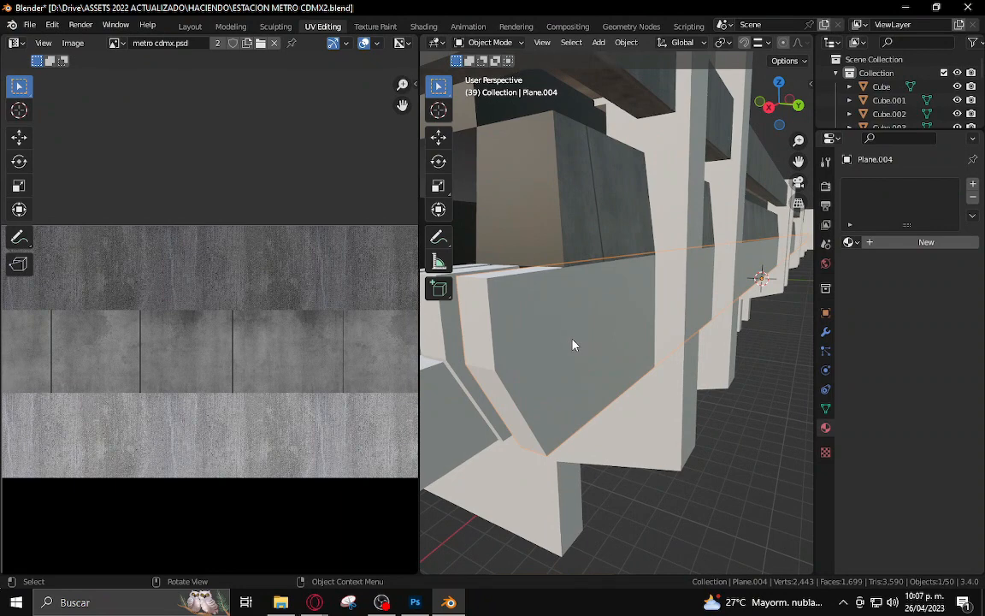
key("Delete")
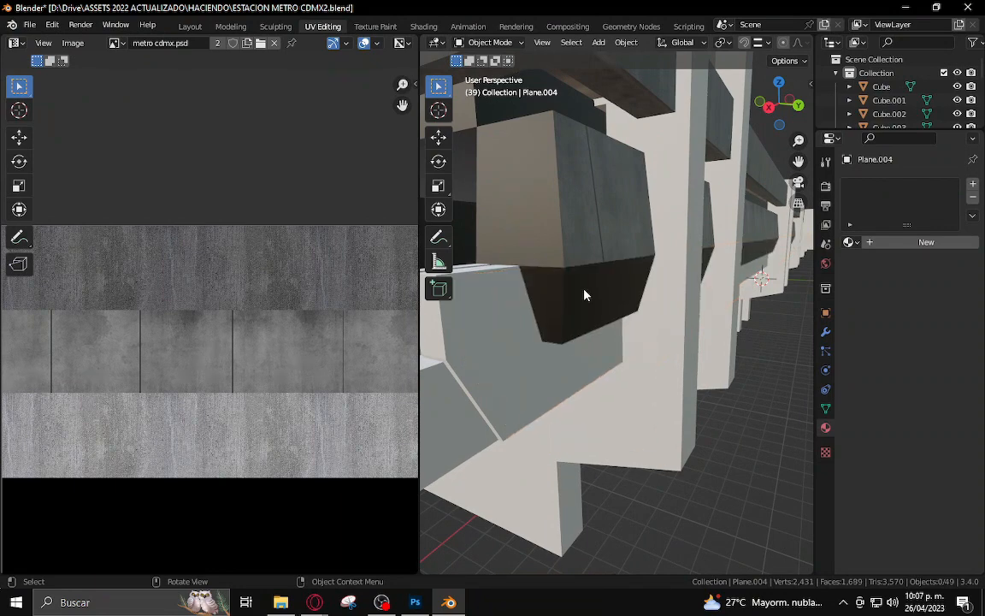
key("ctrl+z")
Select the paired long panels beneath the beam on both sides of the station, four objects in all
left_click(523, 375, "shift")
scroll(547, 374, "down", 5)
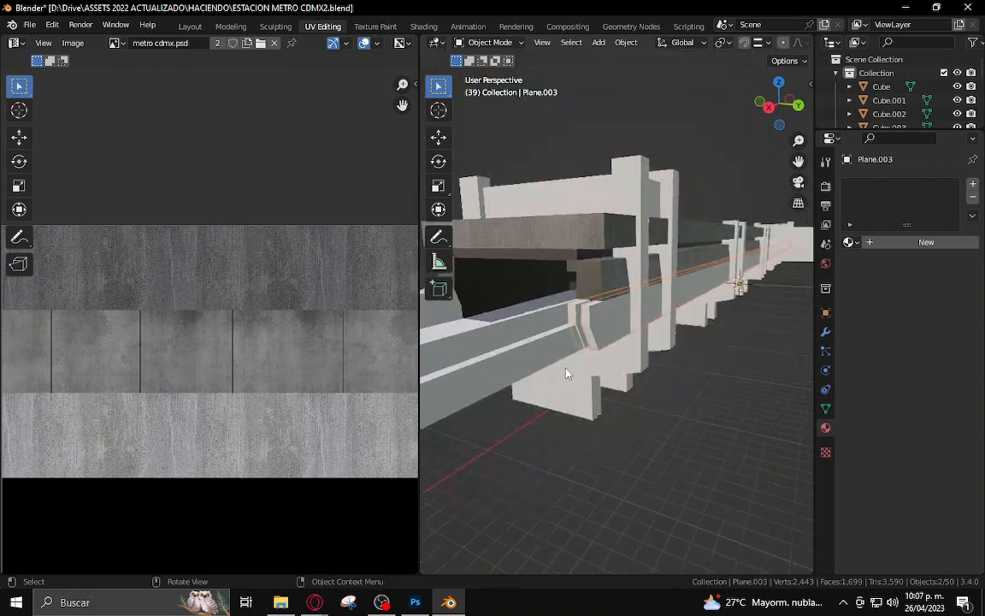
middle_click_drag(565, 337, 565, 312)
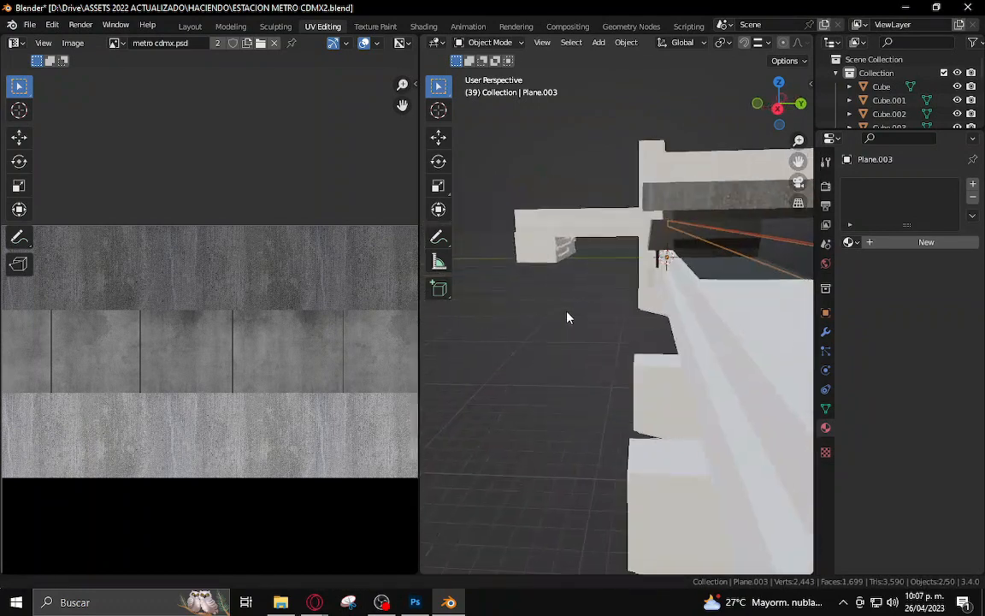
left_click(652, 278, "shift")
middle_click_drag(651, 297, 625, 305)
scroll(589, 288, "up", 6)
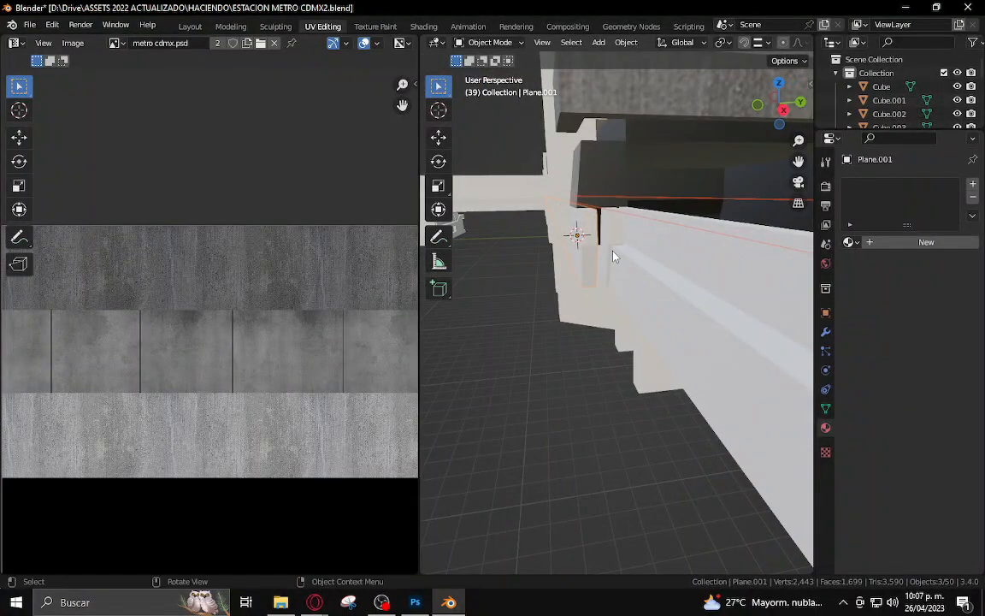
Lower the four selected panels along the Z axis below the textured beam
key("shift+d")
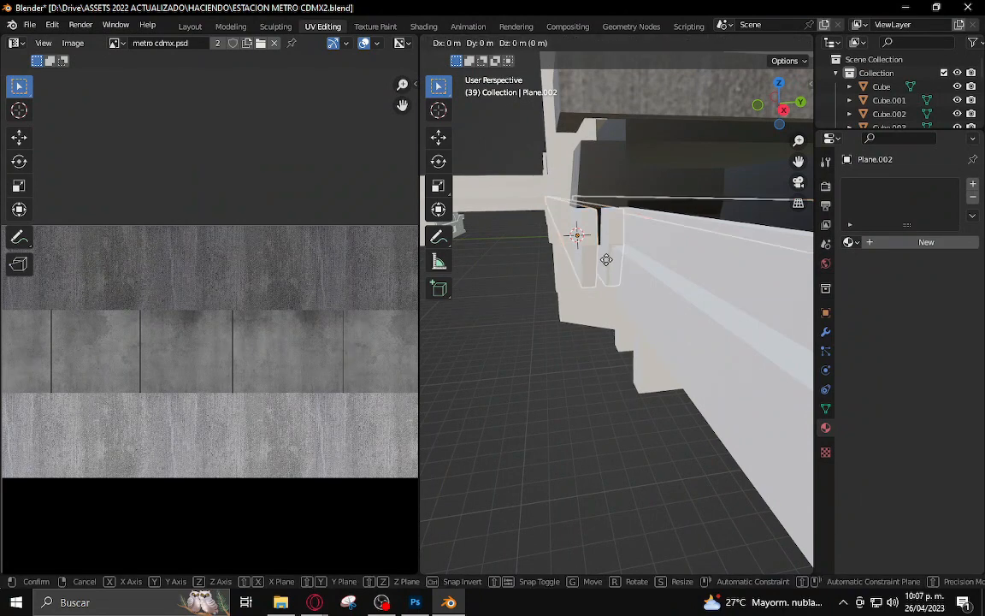
key("z")
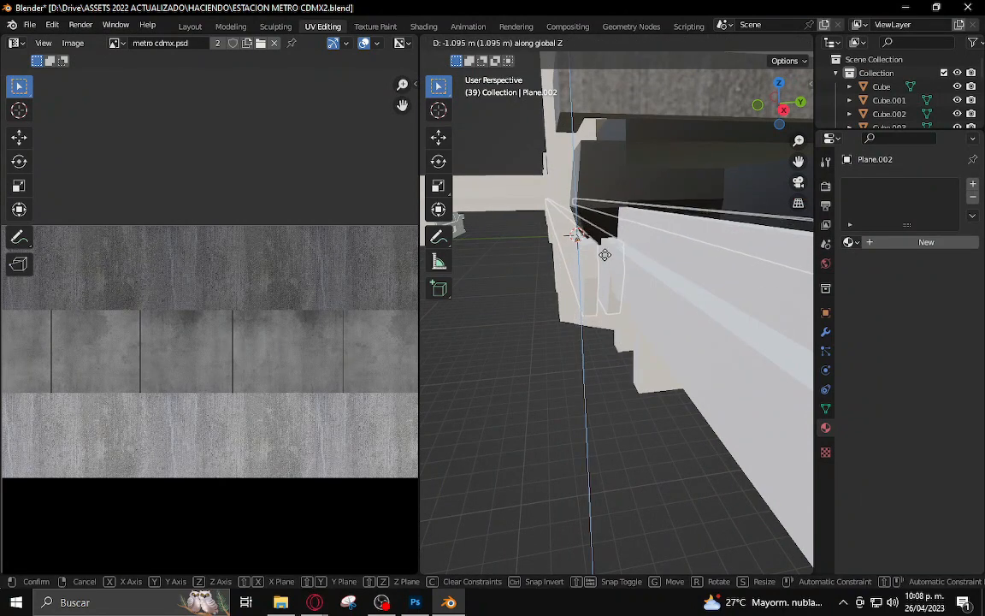
left_click(584, 294)
scroll(581, 297, "down", 3)
middle_click_drag(580, 298, 635, 349)
scroll(540, 308, "down", 2)
scroll(565, 312, "up", 3)
scroll(556, 306, "up", 1)
scroll(540, 294, "down", 1)
scroll(539, 294, "down", 1)
scroll(588, 340, "up", 1)
scroll(589, 340, "up", 1)
key("g")
key("z")
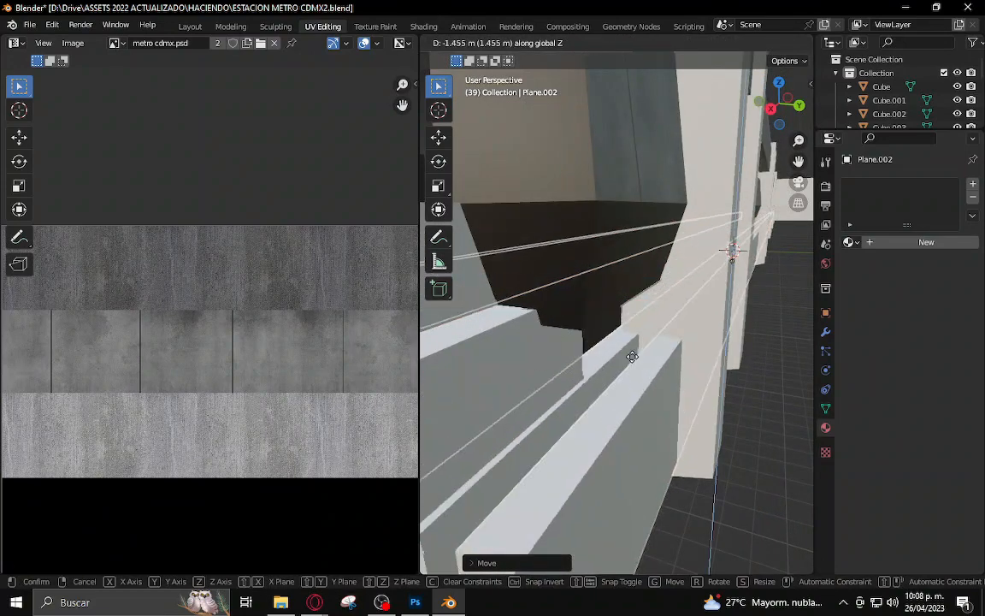
left_click(617, 360)
Set snapping to Vertex and align the four panels' tops vertically with the underside of the beam's lower section
key("g")
key("z")
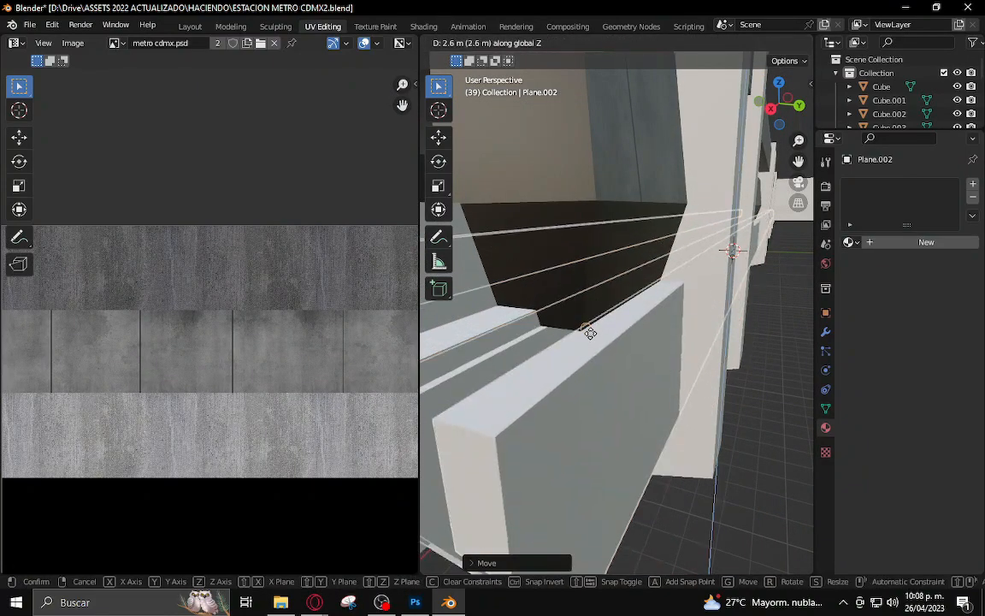
left_click(584, 331)
left_click(758, 42)
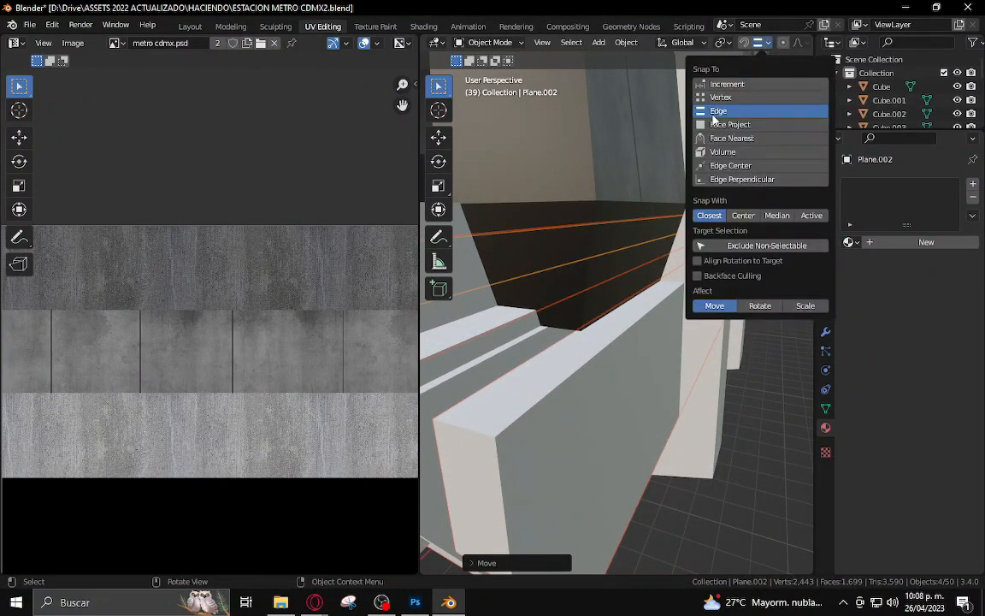
left_click(718, 99)
key("g")
key("z")
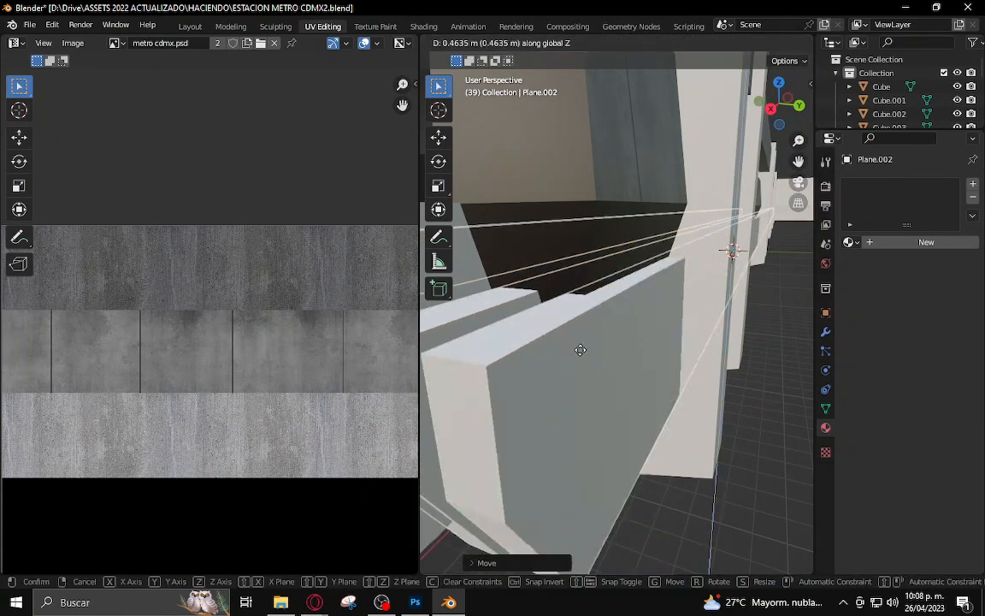
left_click(586, 367)
key("g")
key("z")
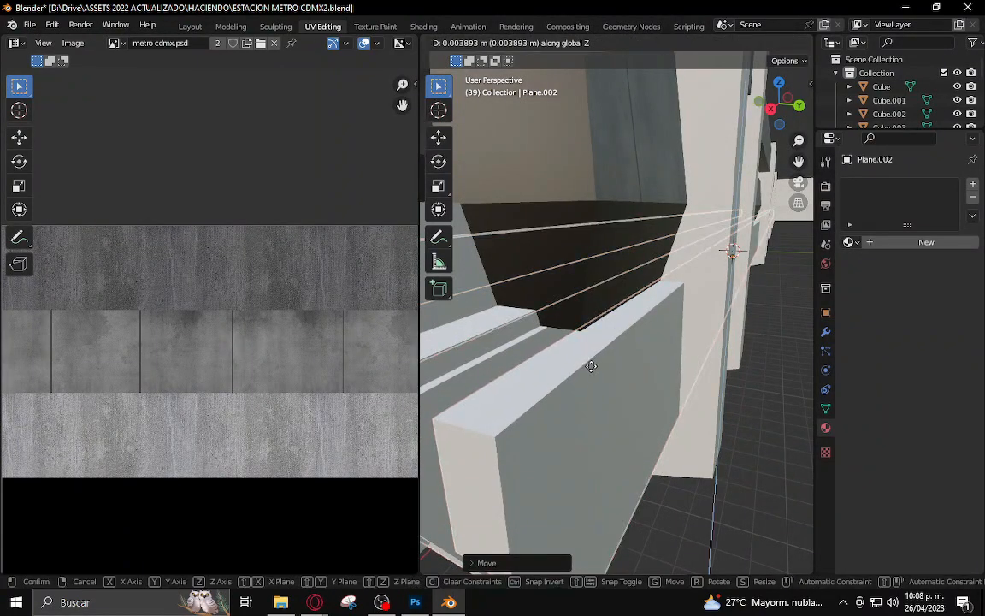
left_click(501, 499)
Examine the station facade and viaduct from other viewpoints in the browser's Google Street View, ending back in Blender
left_click(447, 604)
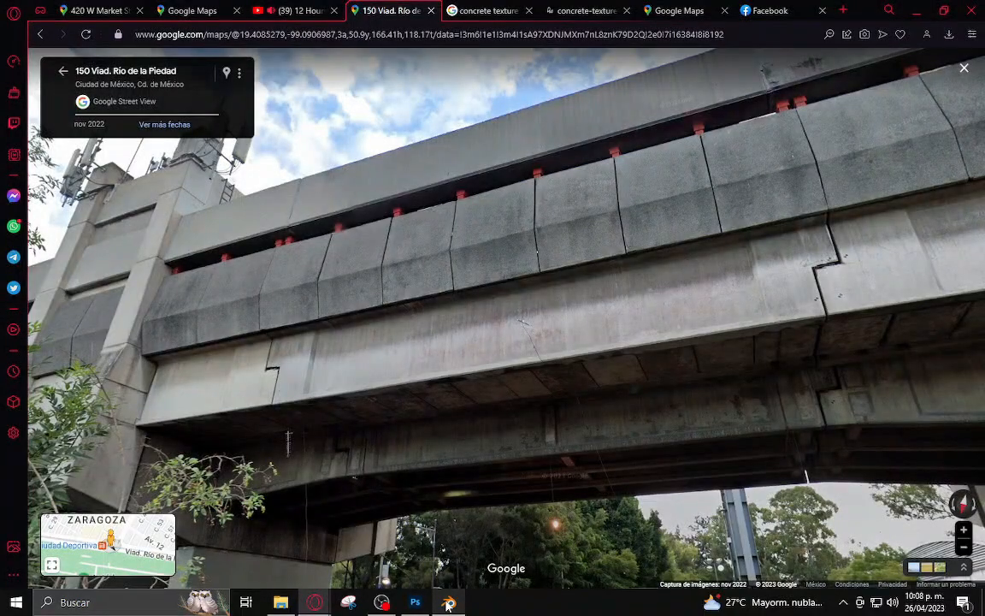
left_click_drag(275, 438, 609, 300)
left_click(200, 502)
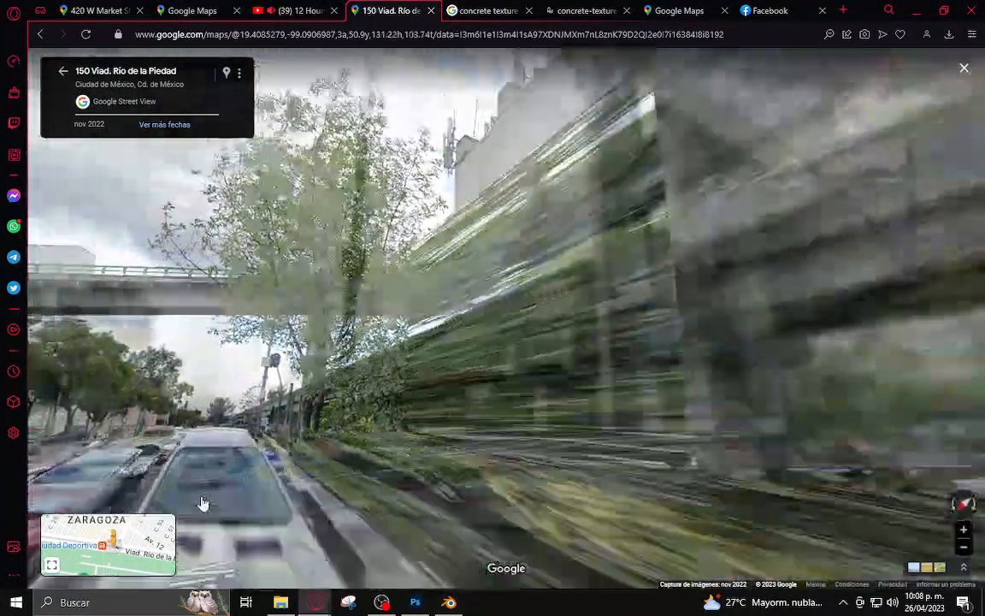
left_click(361, 489)
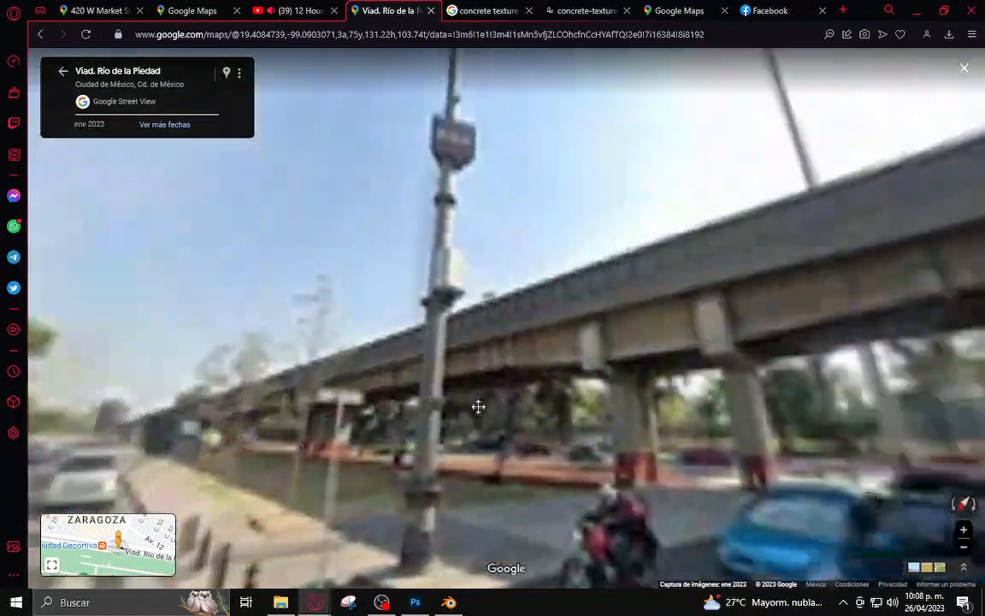
left_click_drag(478, 406, 248, 398)
left_click_drag(821, 363, 567, 379)
scroll(567, 381, "up", 3)
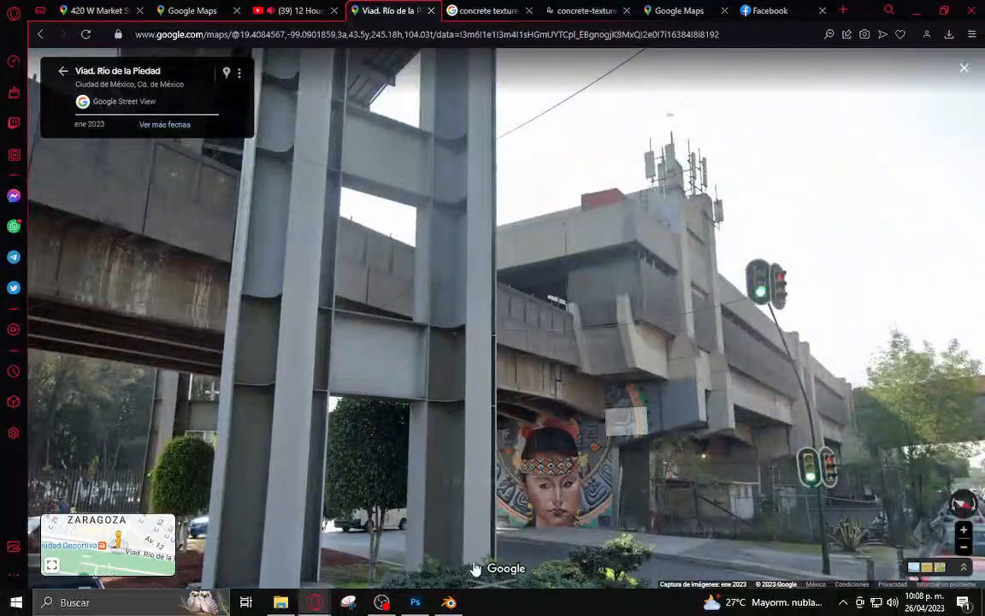
left_click(449, 602)
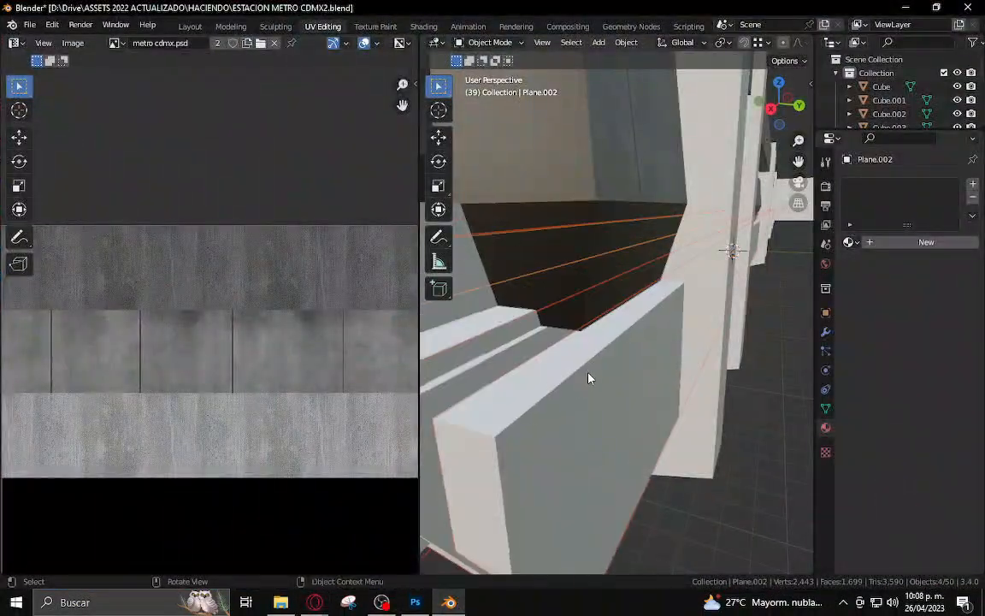
Undo the vertical moves of the four lower panels
scroll(591, 376, "down", 3)
scroll(612, 375, "up", 3)
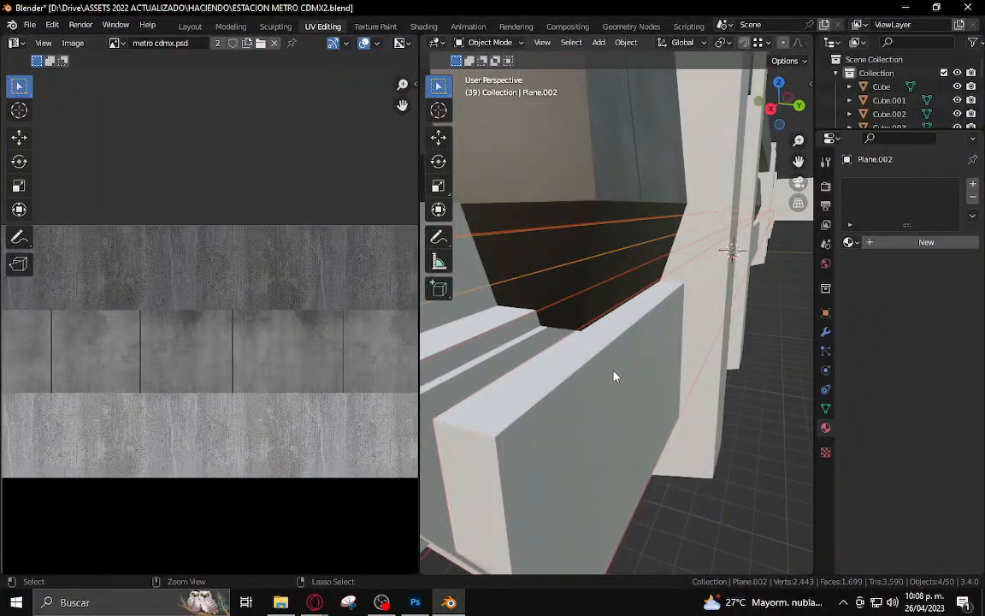
scroll(618, 376, "down", 5)
key("Tab")
key("Tab")
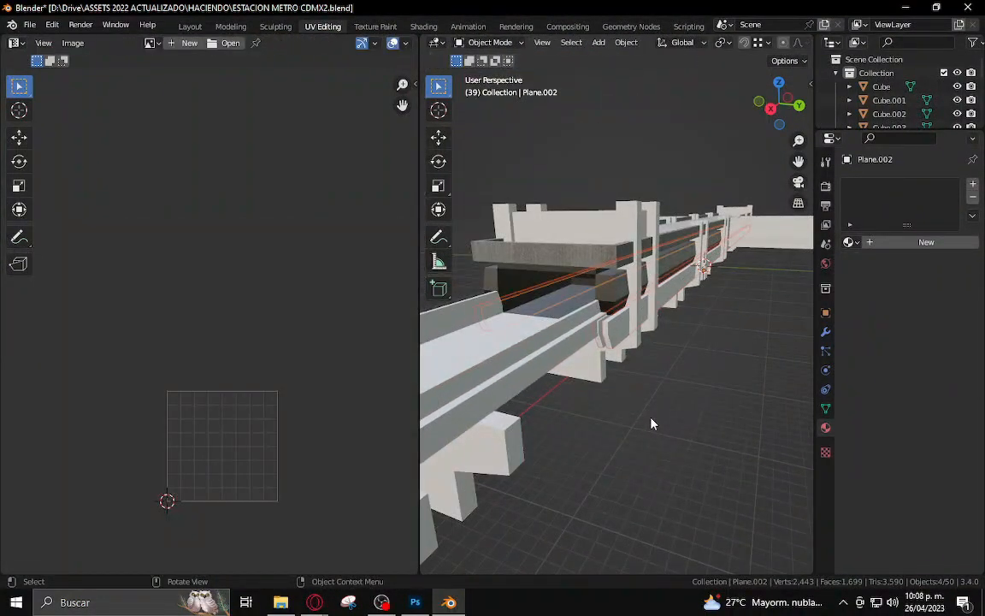
key("Tab")
key("Tab")
key("ctrl+z")
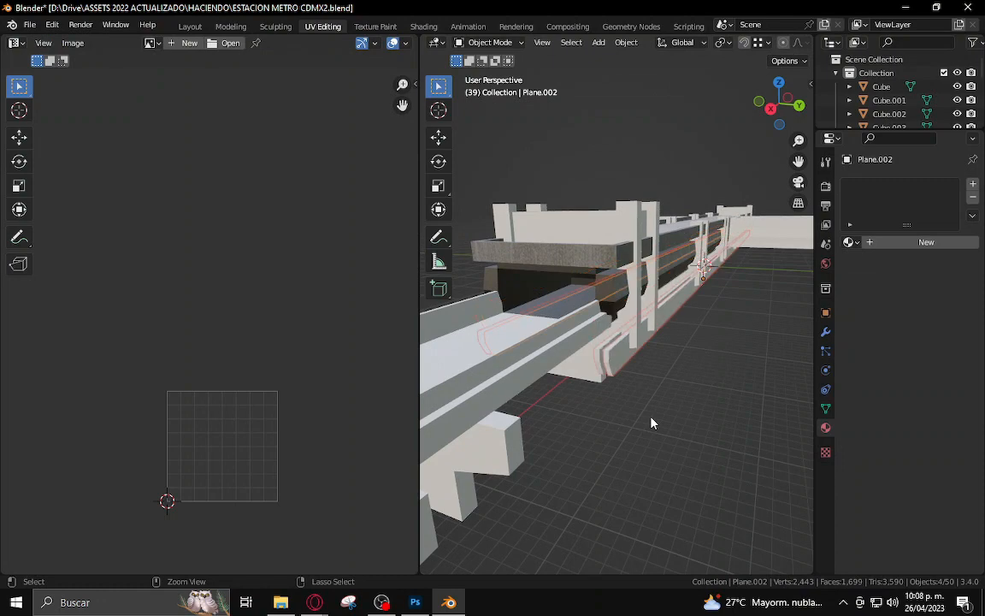
Move the outer lower panel (Plane.004) along the Y axis, placing it close beside its neighbouring panel
scroll(647, 395, "up", 6)
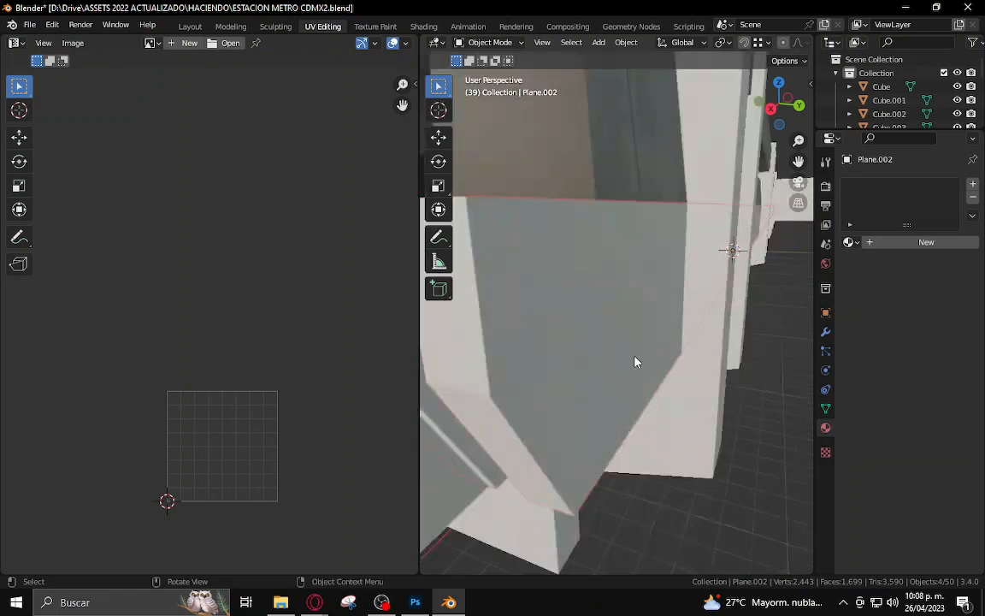
key("shift+d")
key("y")
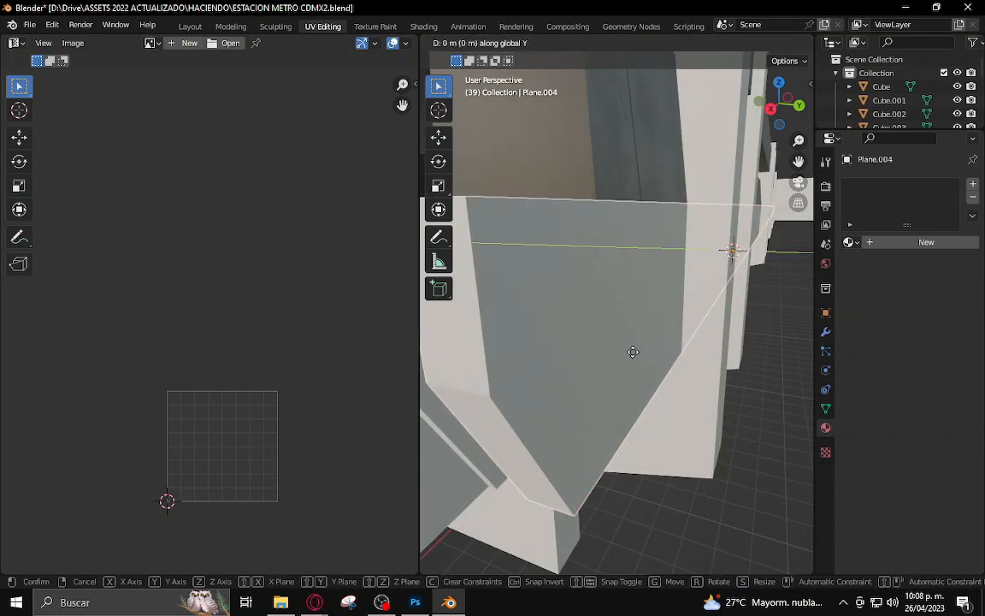
left_click(630, 351)
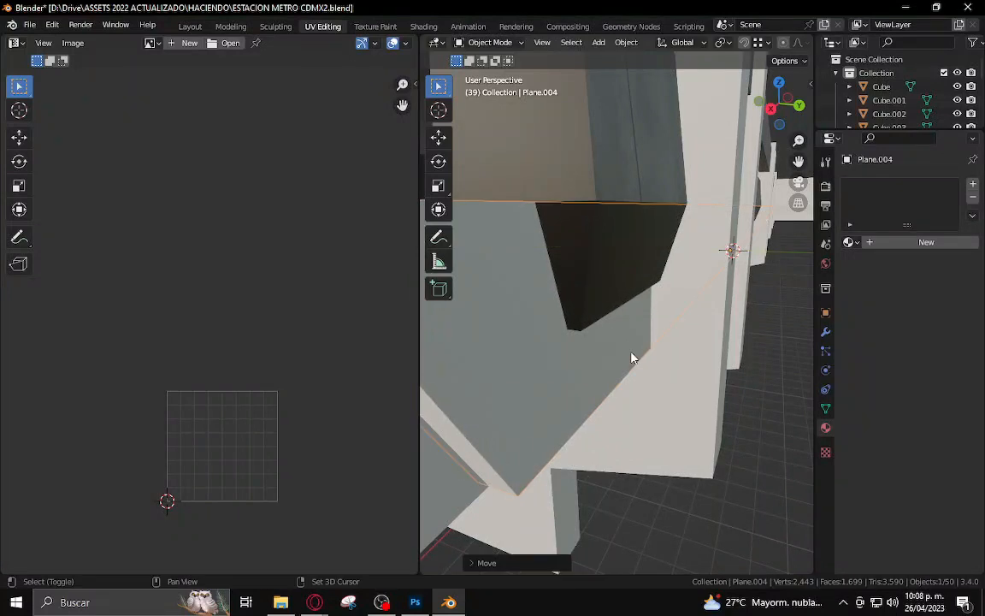
middle_click_drag(631, 356, 643, 379)
key("g")
key("y")
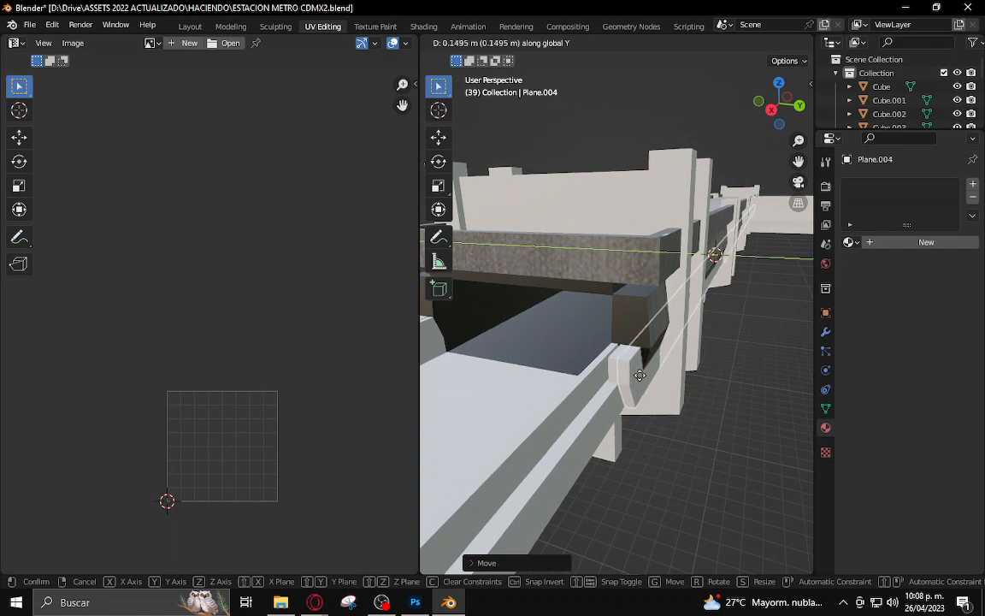
left_click(639, 378)
scroll(640, 383, "up", 1)
scroll(655, 399, "down", 1)
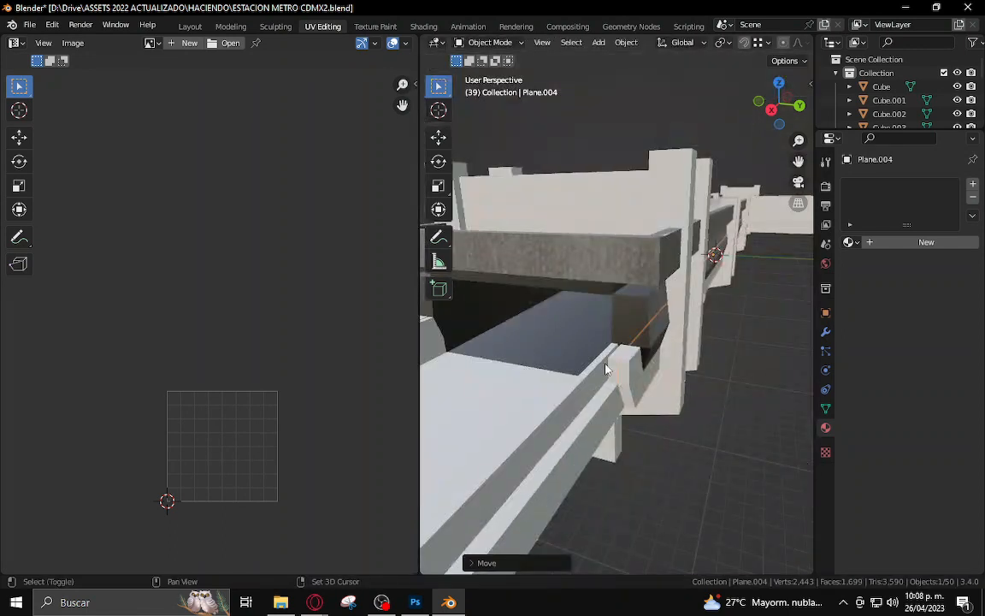
Try scaling the outer lower panel (Plane.004) down along the Y axis, then undo the attempt
left_click(613, 367, "shift")
left_click(613, 367, "shift")
left_click(618, 371)
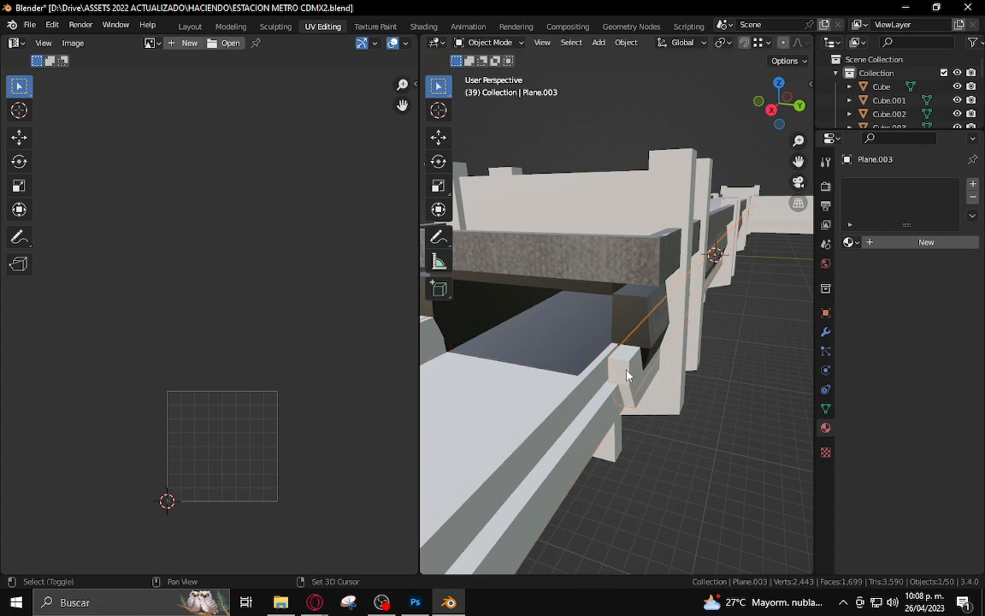
left_click(626, 374)
key("s")
key("y")
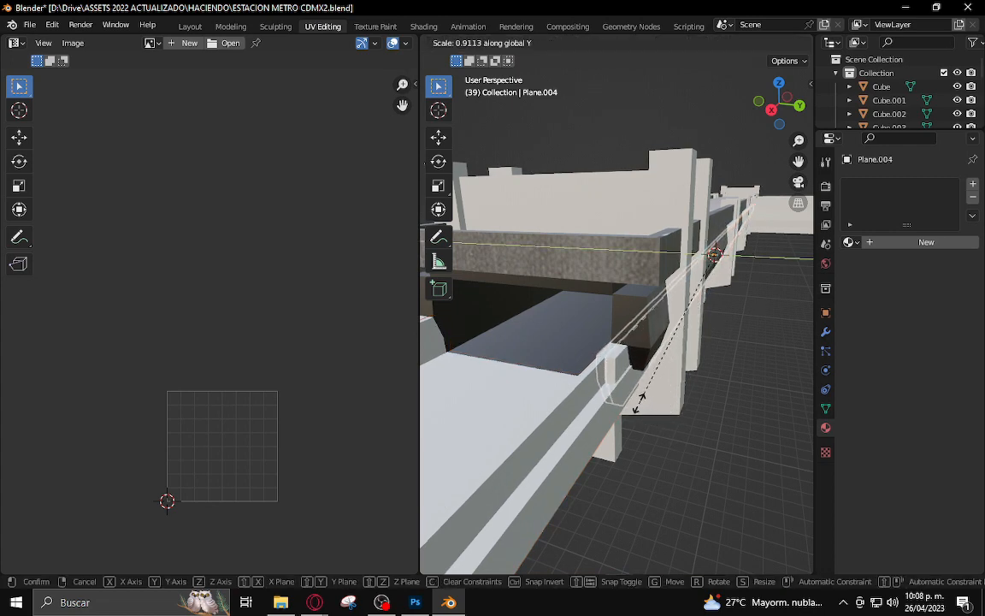
left_click(638, 401)
middle_click_drag(627, 394, 642, 395)
key("ctrl+z")
key("ctrl+z")
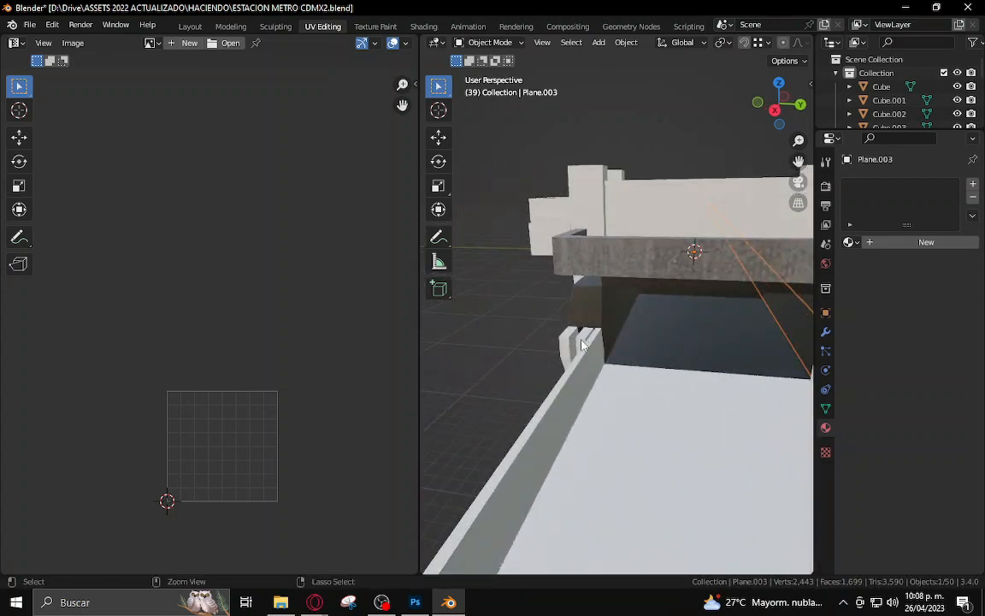
Scale three of the lower panels along the Y axis so they draw inward over the track deck
left_click(589, 377)
key("s")
key("y")
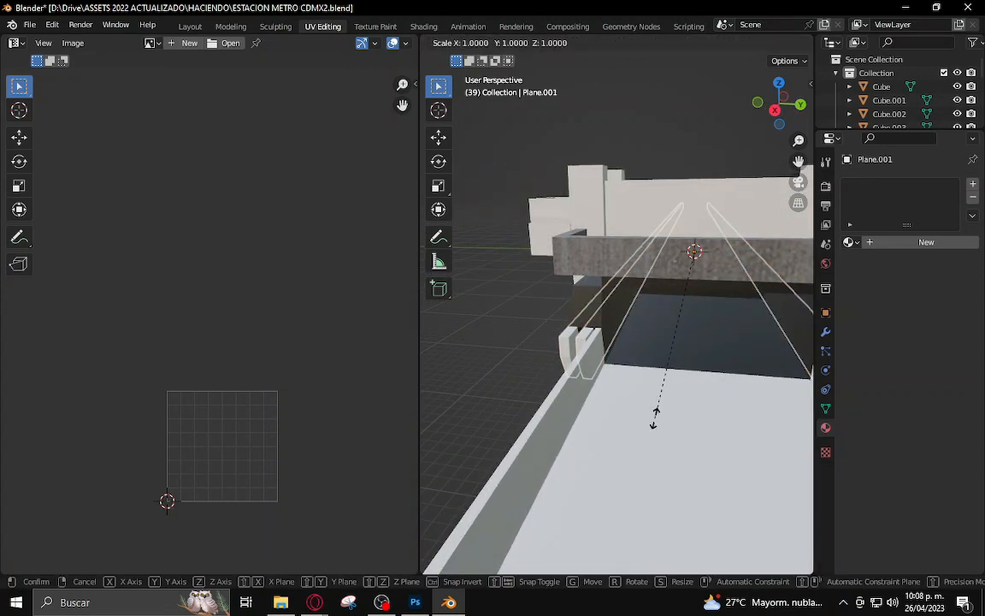
left_click(605, 365)
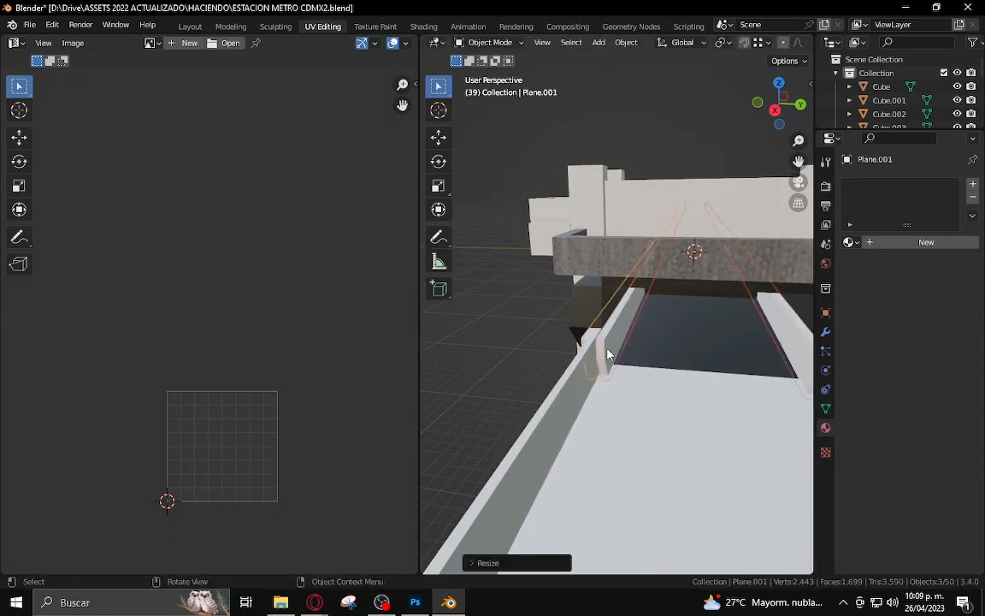
Select the two panels on the negative-Y side and move them about -0.74 m along Y, back to the deck's edge
left_click(608, 354)
left_click(594, 340, "shift")
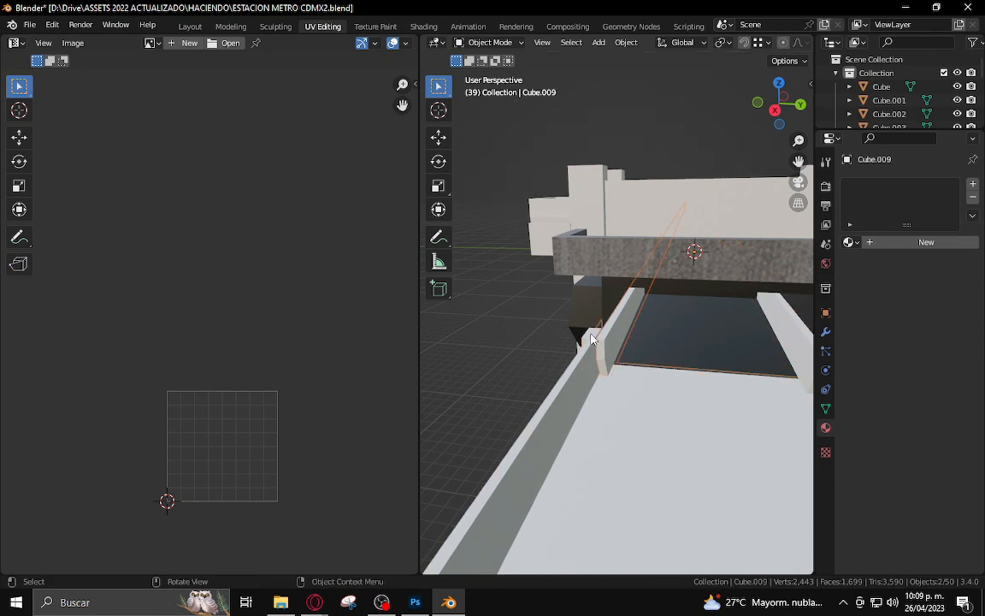
left_click(583, 339)
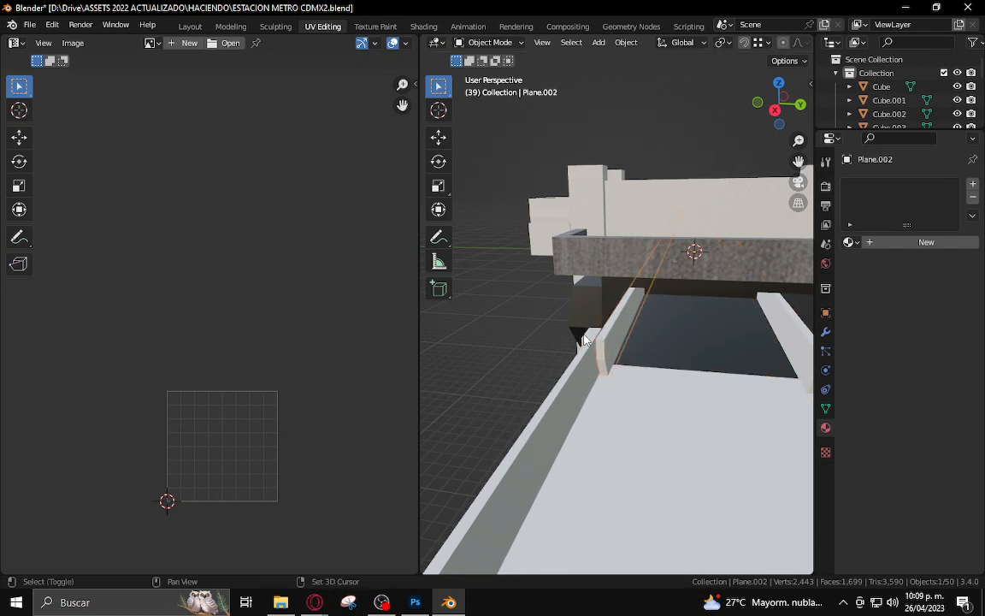
key("g")
key("y")
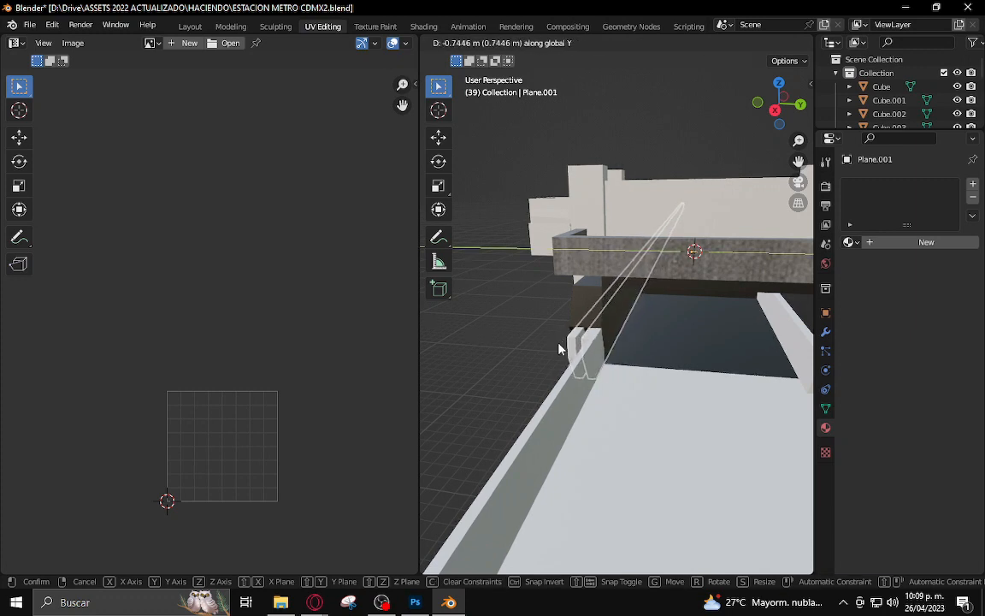
left_click(560, 345)
mouse_move(561, 344)
middle_mouse_down()
mouse_move(582, 345)
mouse_move(556, 352)
mouse_move(544, 342)
middle_mouse_up()
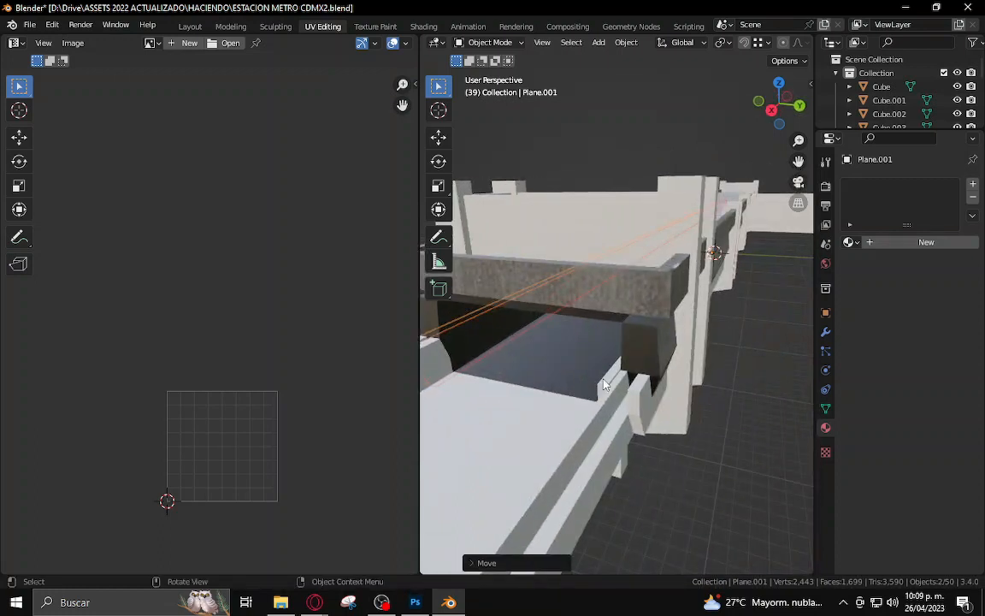
Move the inner panel on the opposite side (Plane.003) about 0.79 m along Y, beside the outer panel, and clear the selection
left_click(632, 394)
key("g")
key("y")
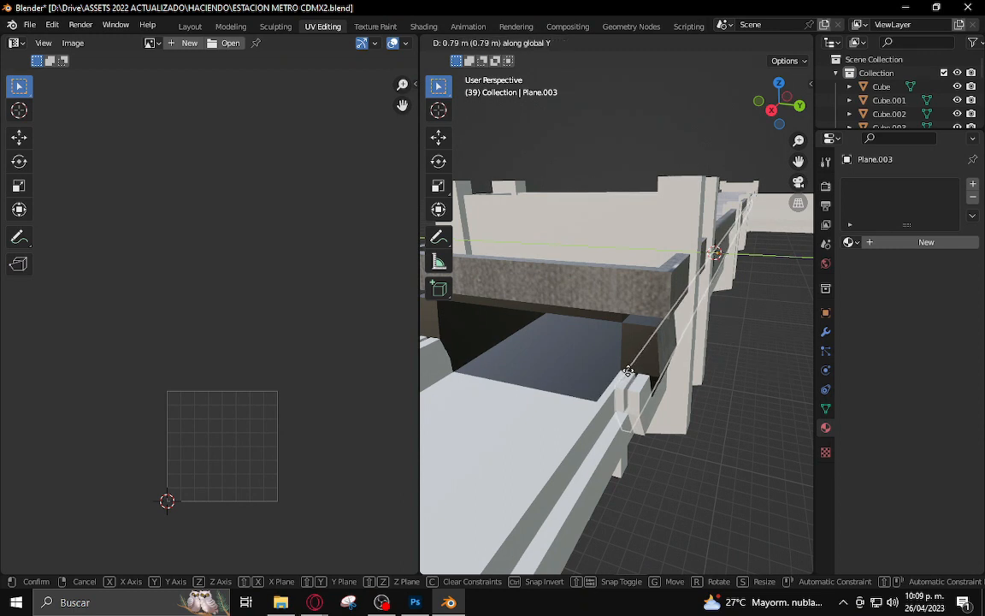
left_click(634, 384)
left_click(641, 394)
left_click(691, 456)
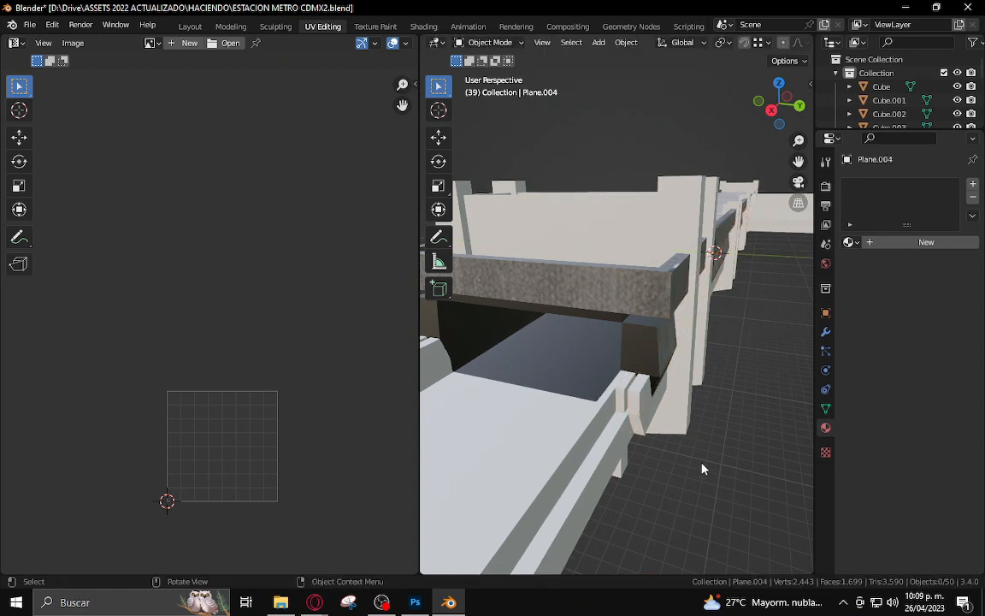
Select the side faces of the lower beam section (Plane.027) on both sides and unwrap them with Cube Projection
scroll(701, 467, "down", 4)
middle_click_drag(701, 466, 676, 436)
left_click(531, 215)
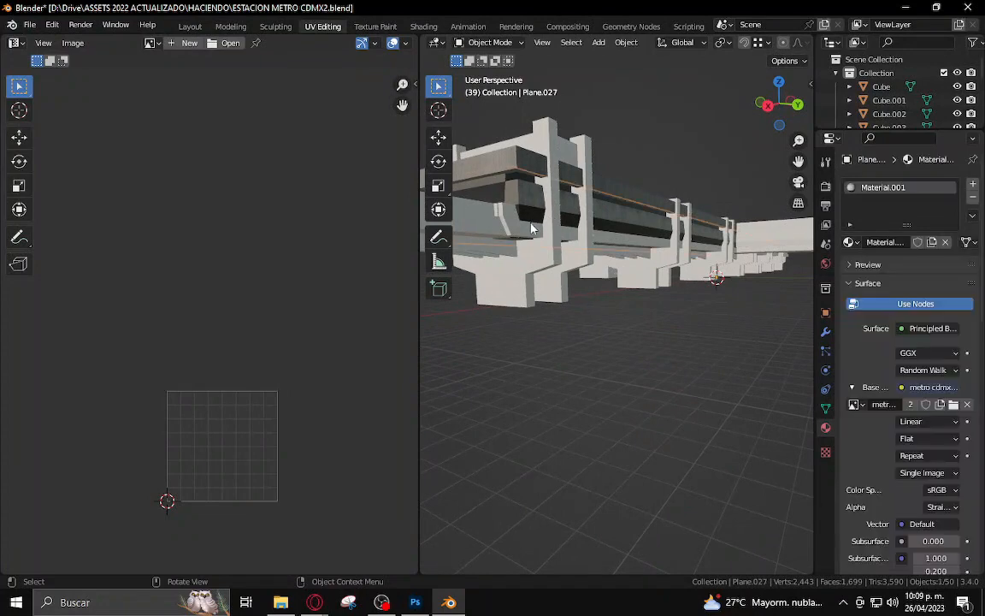
key("Tab")
left_click(532, 209)
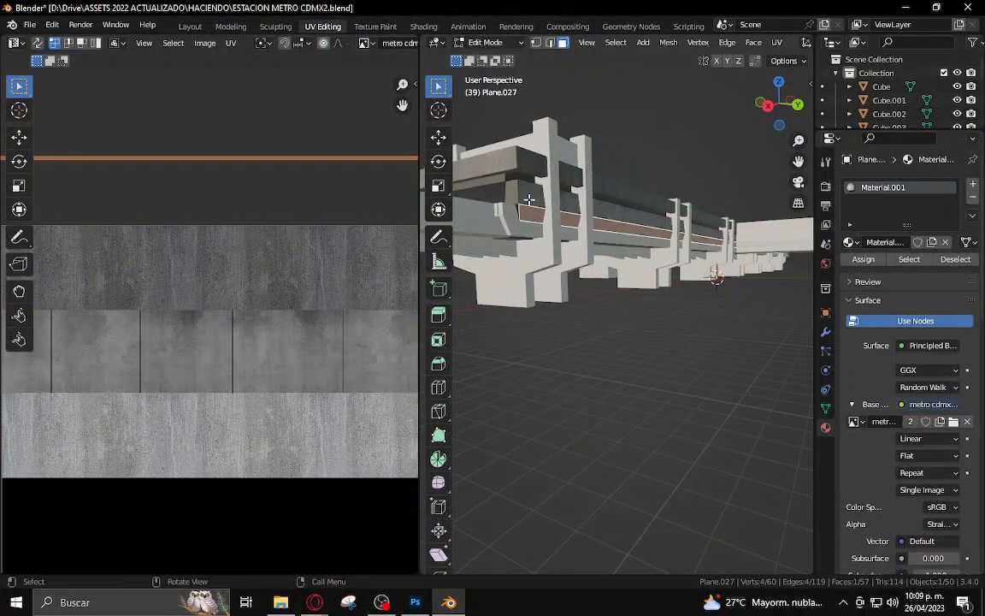
left_click(525, 197, "shift")
middle_click_drag(630, 251, 717, 257)
left_click(686, 244, "shift")
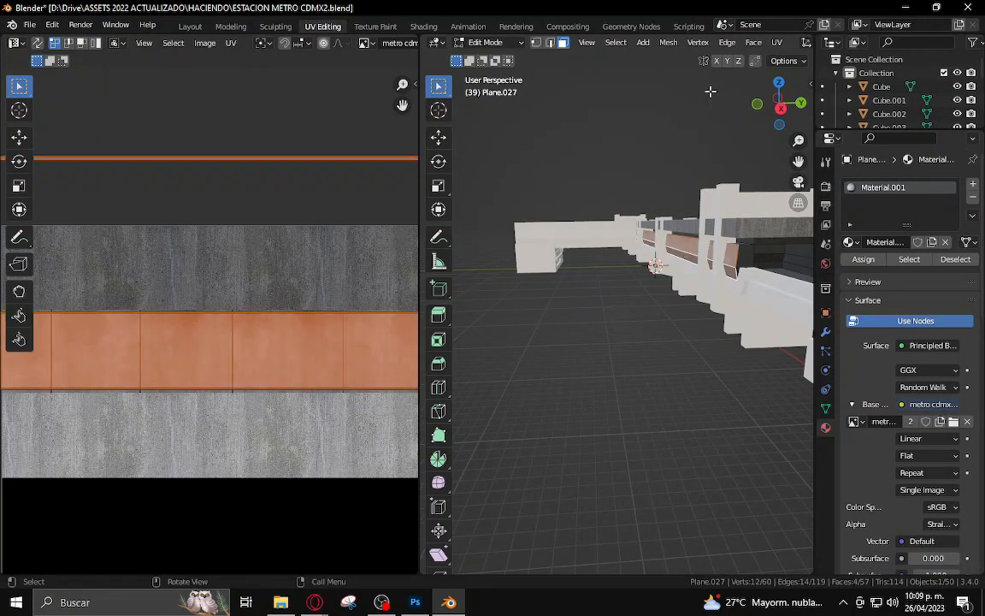
left_click(777, 43)
left_click(799, 124)
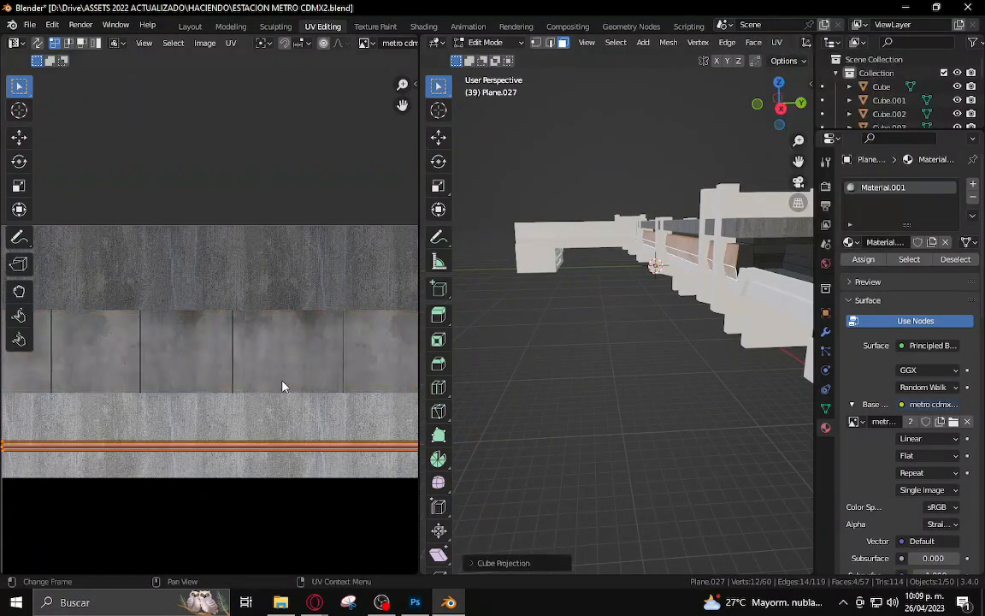
Scale and position the projected side-face UVs to fill the height of the jointed concrete strip, and return to Object Mode
scroll(286, 430, "down", 3)
key("g")
left_click(281, 386)
key("s")
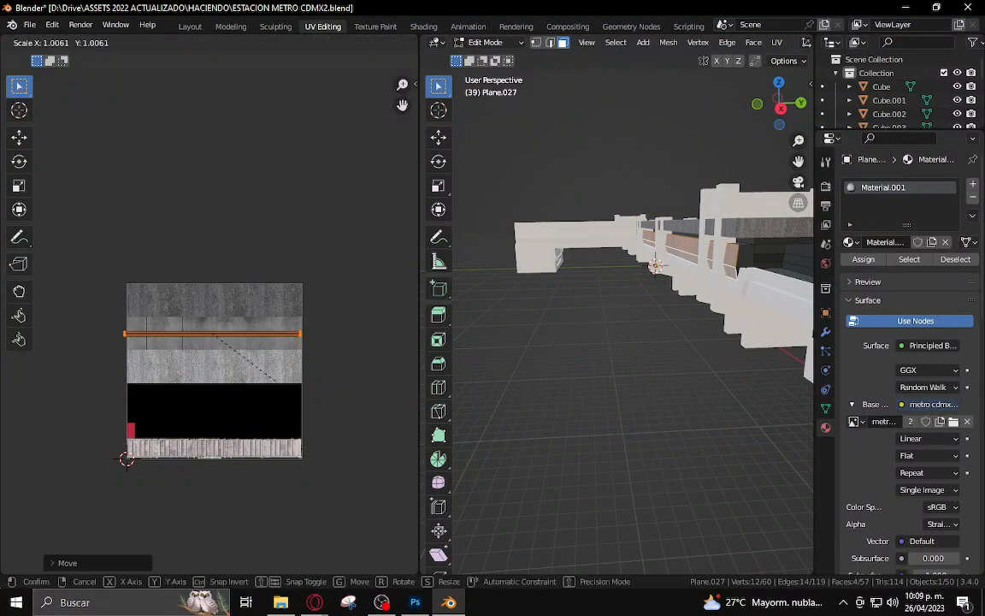
left_click(280, 493)
scroll(276, 492, "up", 6)
key("s")
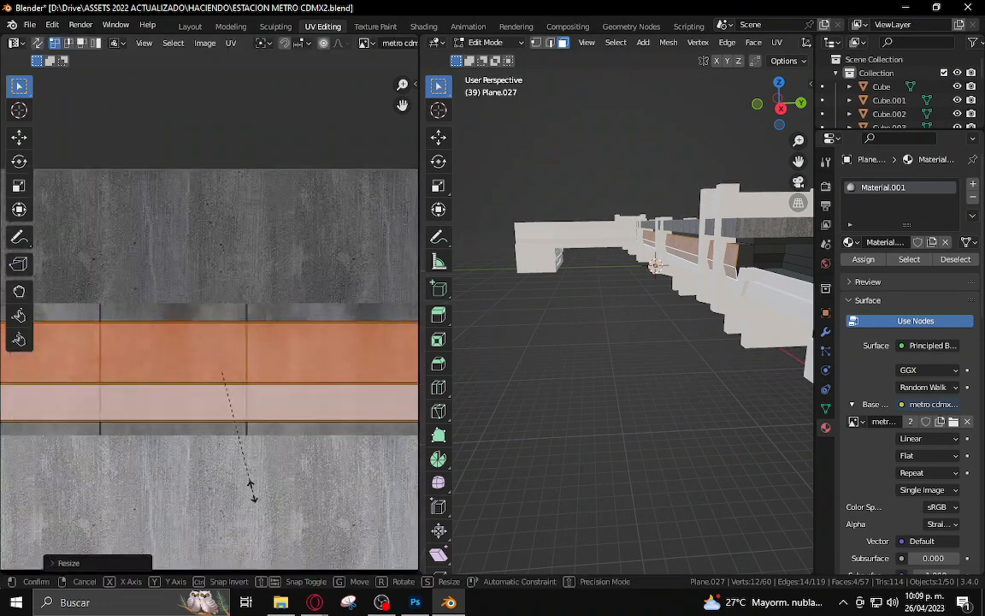
left_click(274, 518)
key("g")
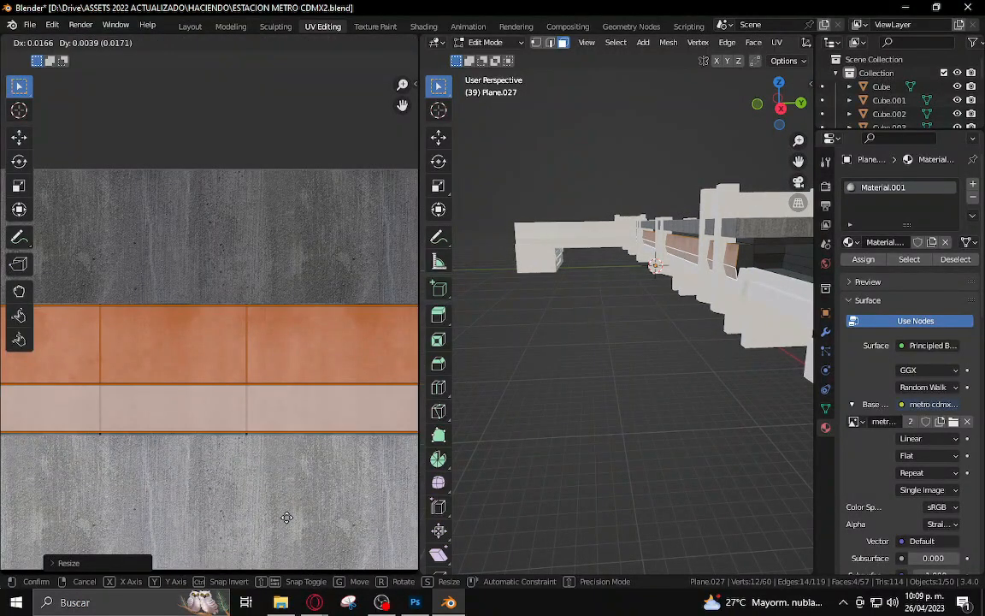
left_click(286, 519)
key("Tab")
Select all faces of the lower beam section and isolate the UV islands lying above the texture image
middle_click_drag(623, 389, 651, 386)
scroll(536, 385, "up", 8)
scroll(573, 356, "up", 1)
scroll(572, 356, "down", 5)
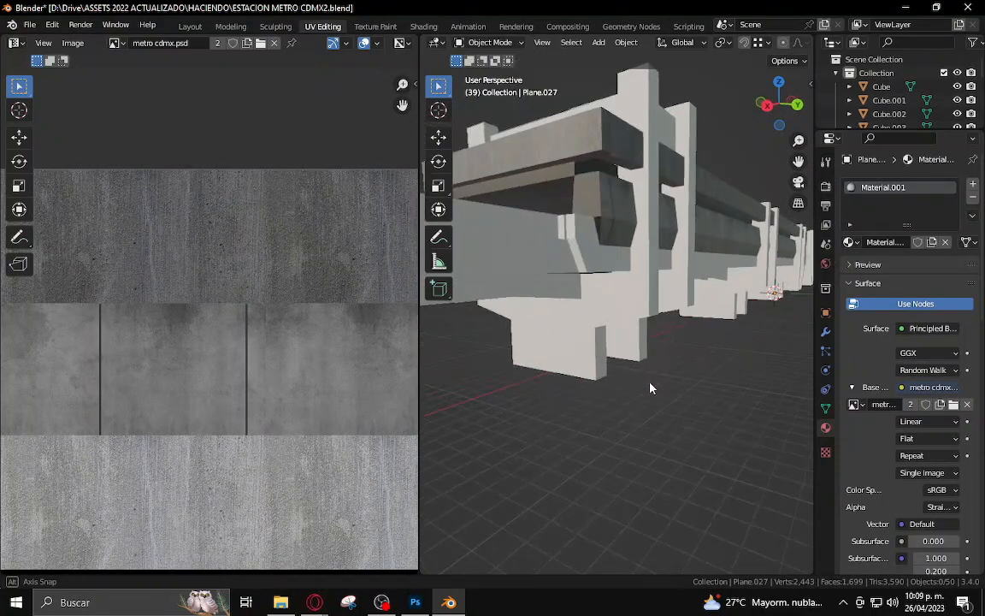
key("Tab")
left_click(583, 205)
left_click(599, 224, "shift")
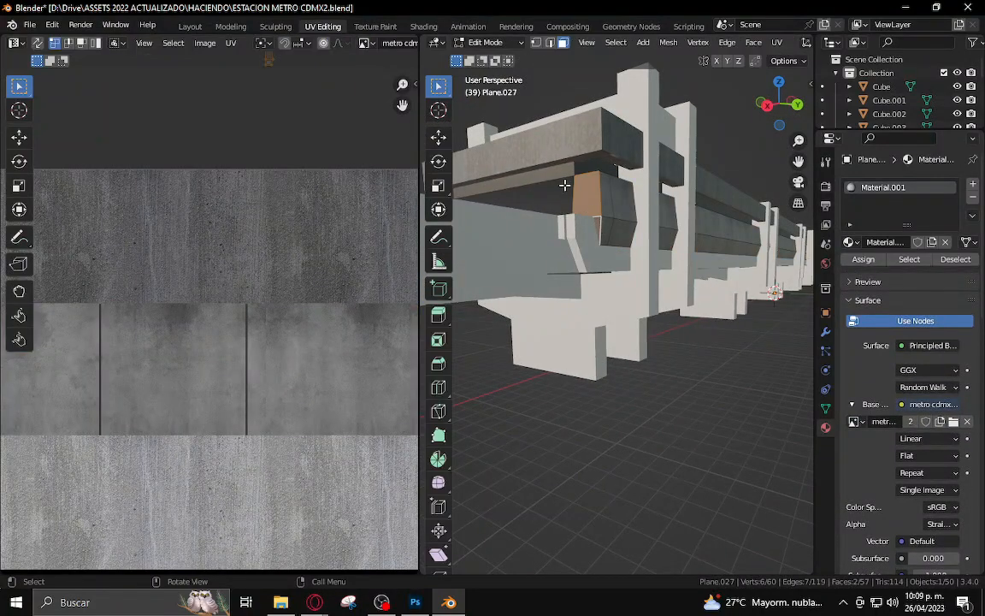
middle_click_drag(561, 208, 585, 220)
key("a")
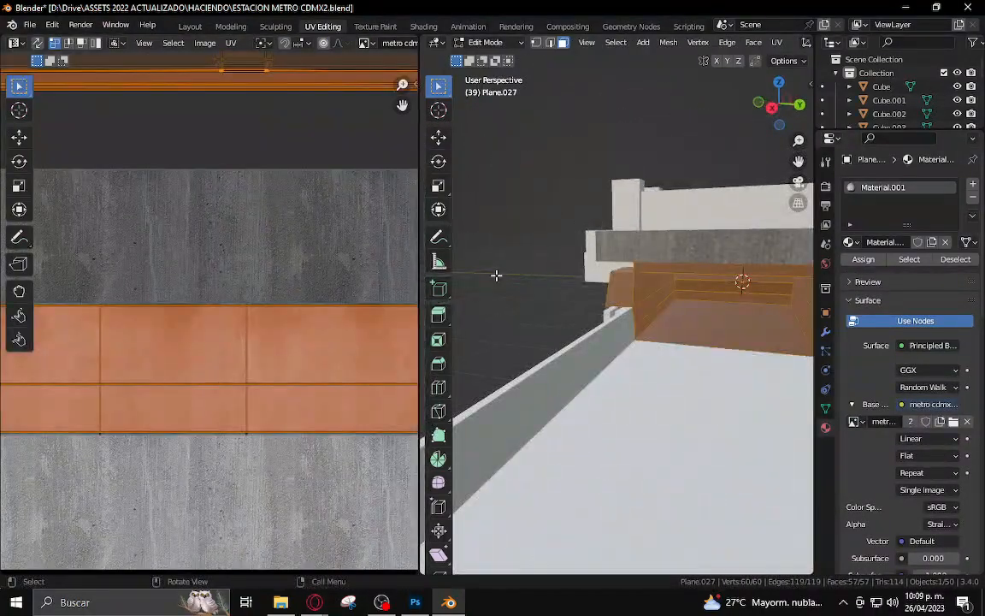
scroll(324, 291, "down", 1)
scroll(324, 291, "down", 5)
left_click_drag(150, 275, 261, 306)
scroll(279, 308, "up", 4)
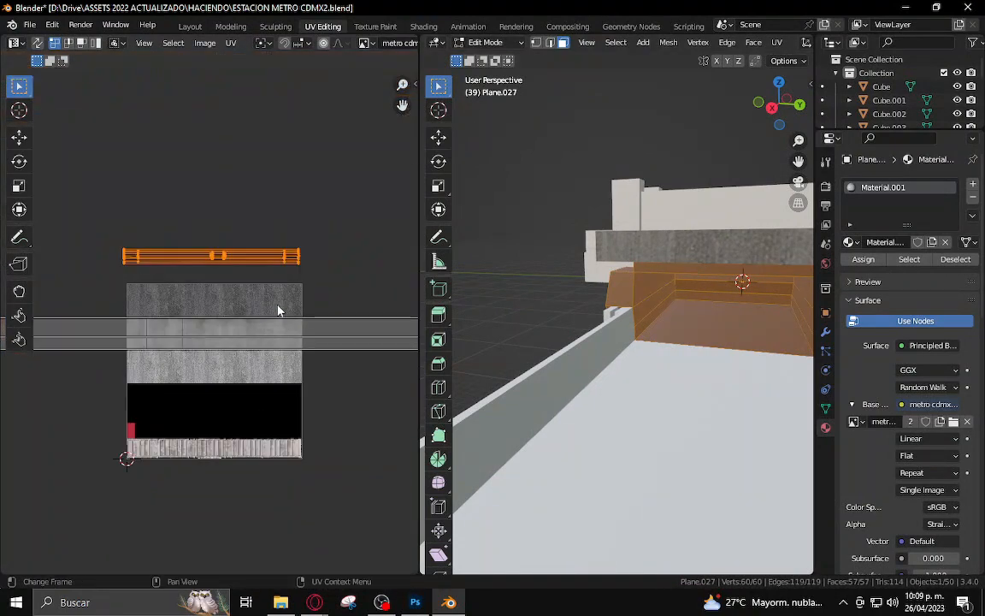
Move the selected UV islands down onto the texture's concrete area and scale them down
key("g")
left_click(293, 344)
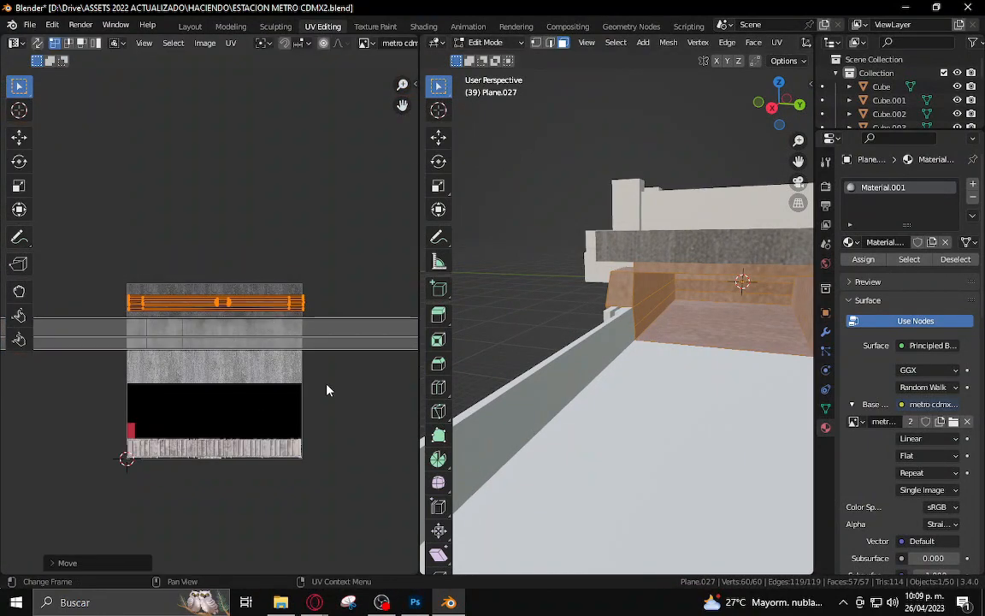
key("s")
left_click(310, 362)
key("g")
left_click(320, 381)
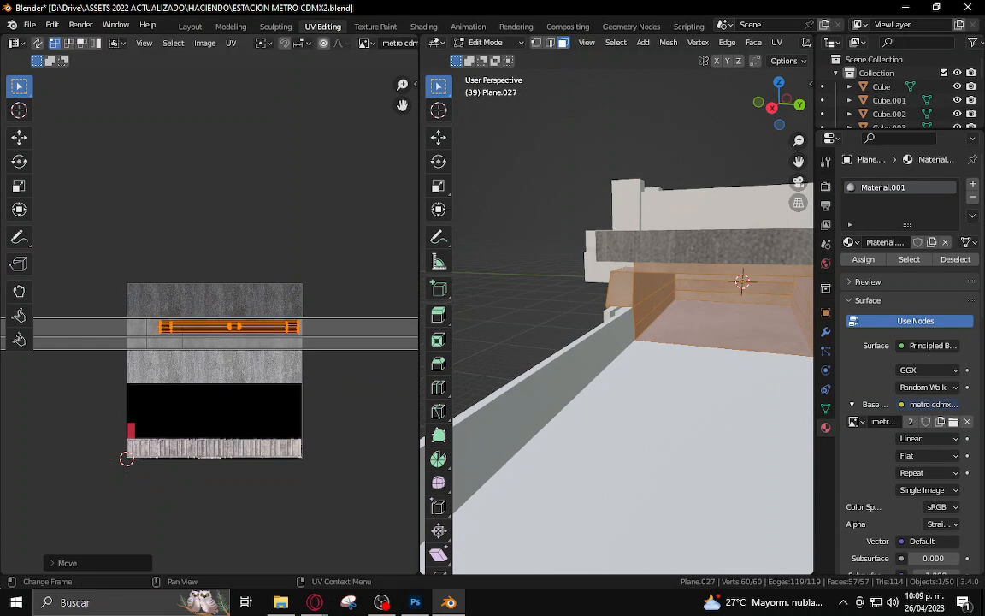
key("s")
left_click(288, 363)
key("g")
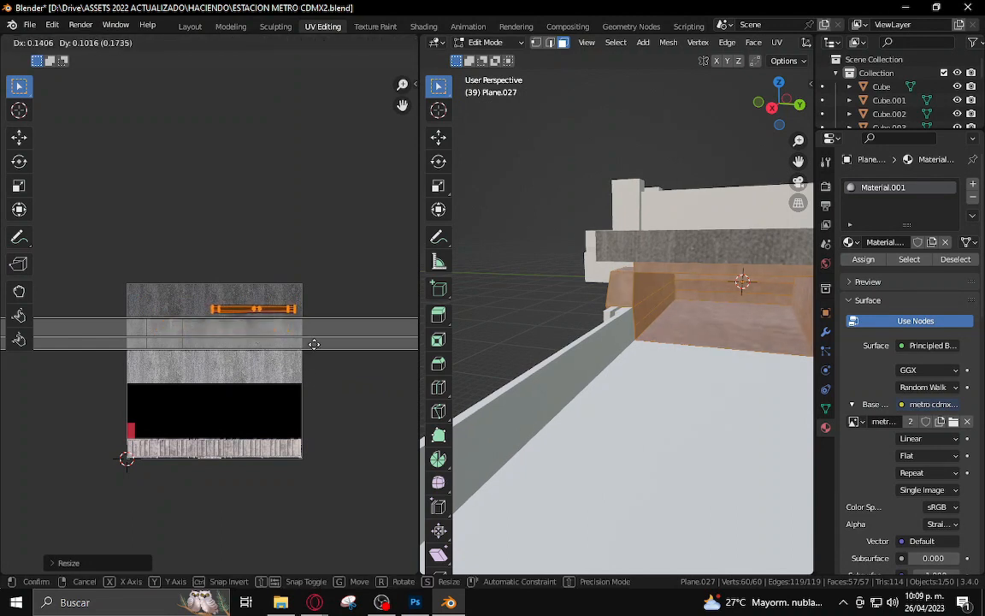
left_click(312, 344)
Enlarge and reposition the UV islands over the dark concrete strip so they span its height, and return to Object Mode
key("s")
left_click(31, 464)
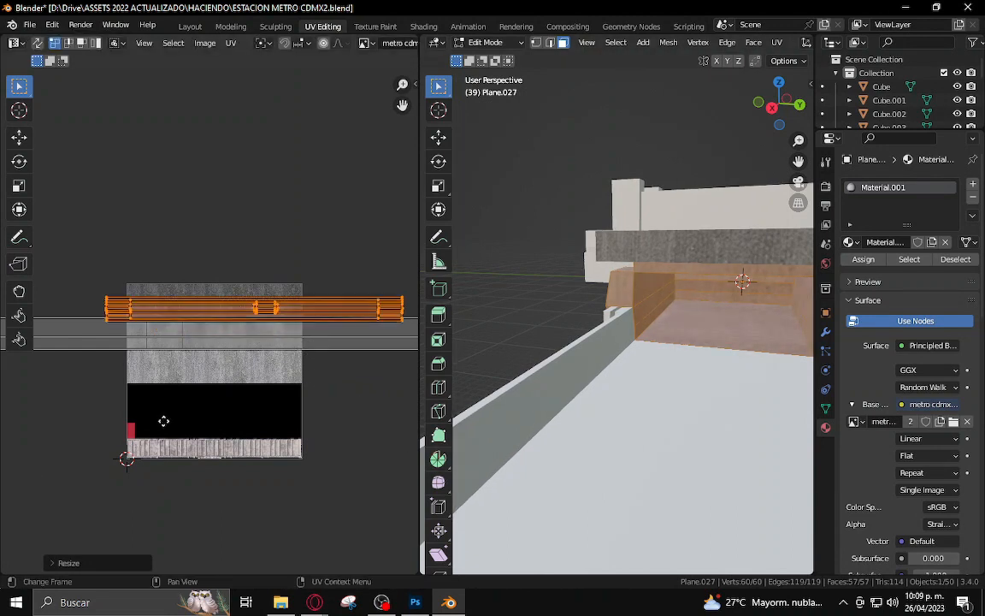
key("g")
left_click(150, 423)
key("s")
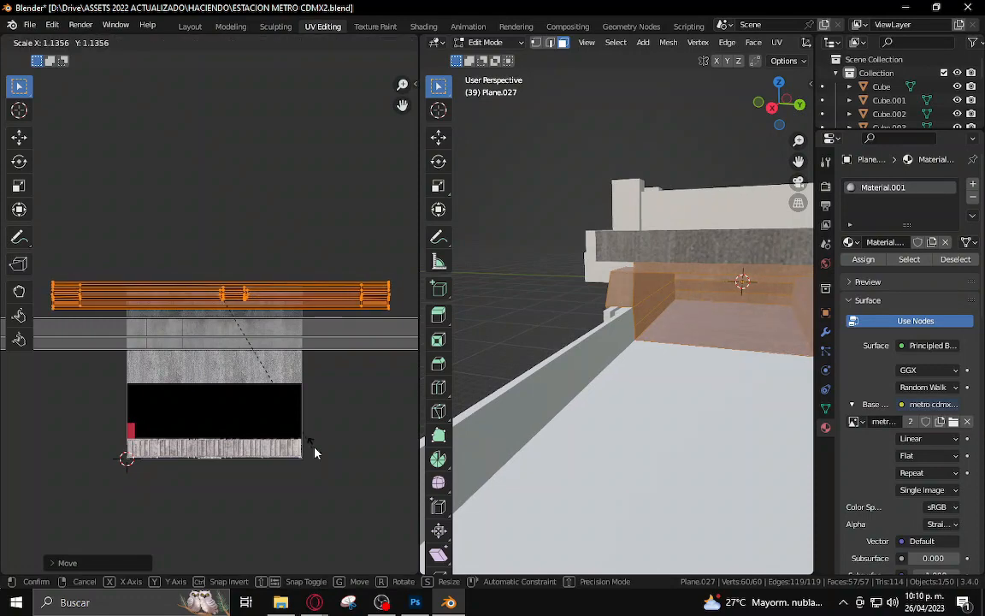
left_click(313, 451)
key("g")
left_click(272, 406)
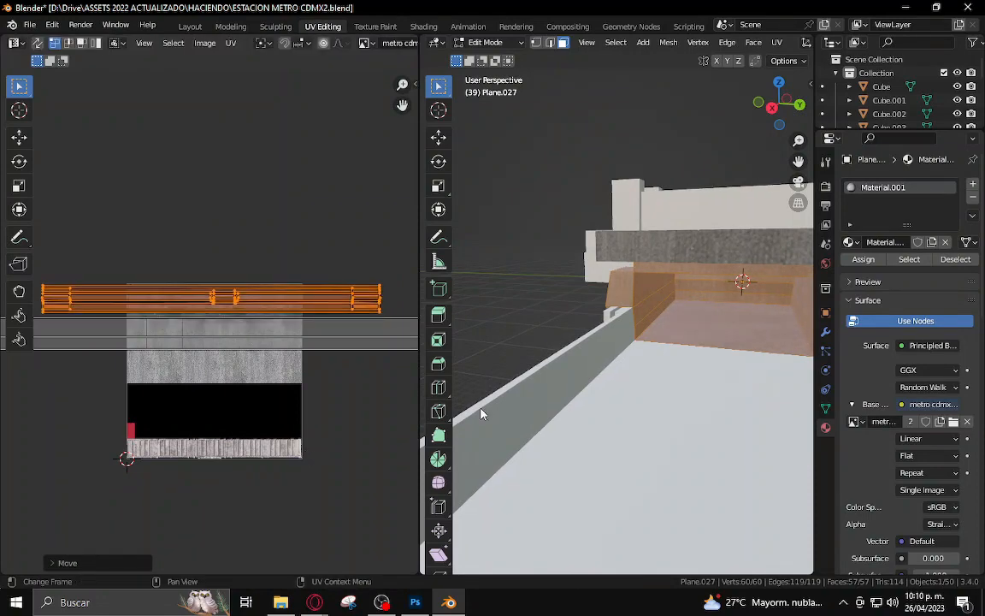
key("Tab")
Enlarge the scene's object list, select the row of small blocks between the upper and lower beams, and open it in Edit Mode
middle_click_drag(714, 391, 617, 292)
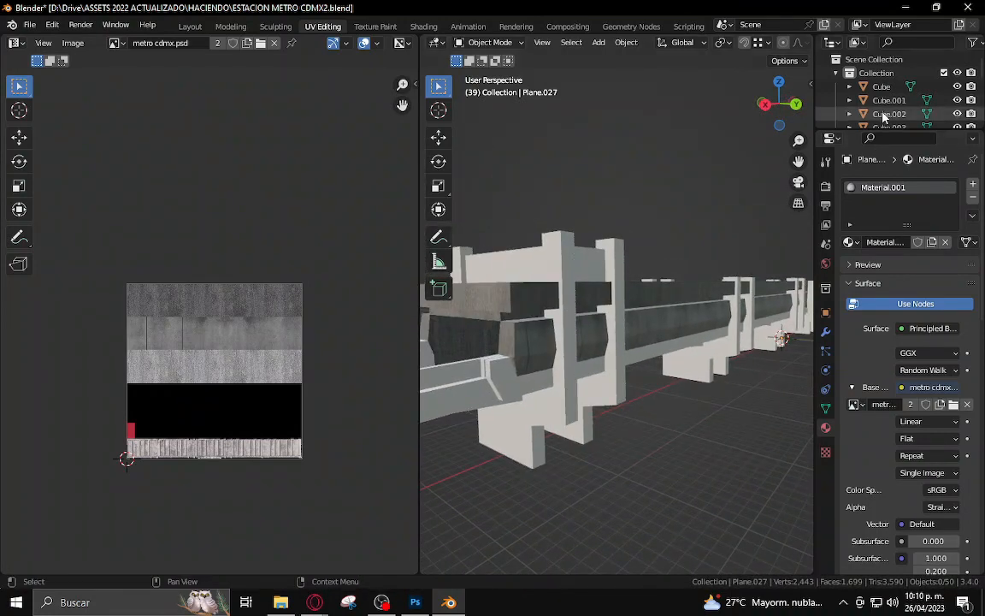
left_click_drag(913, 128, 913, 315)
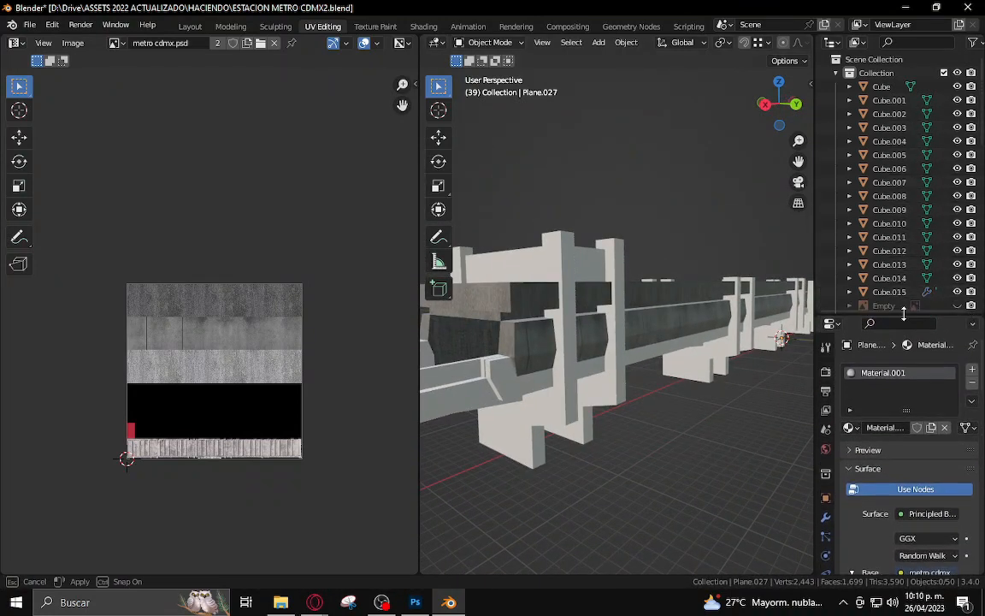
scroll(489, 304, "down", 3)
middle_click_drag(490, 303, 520, 301)
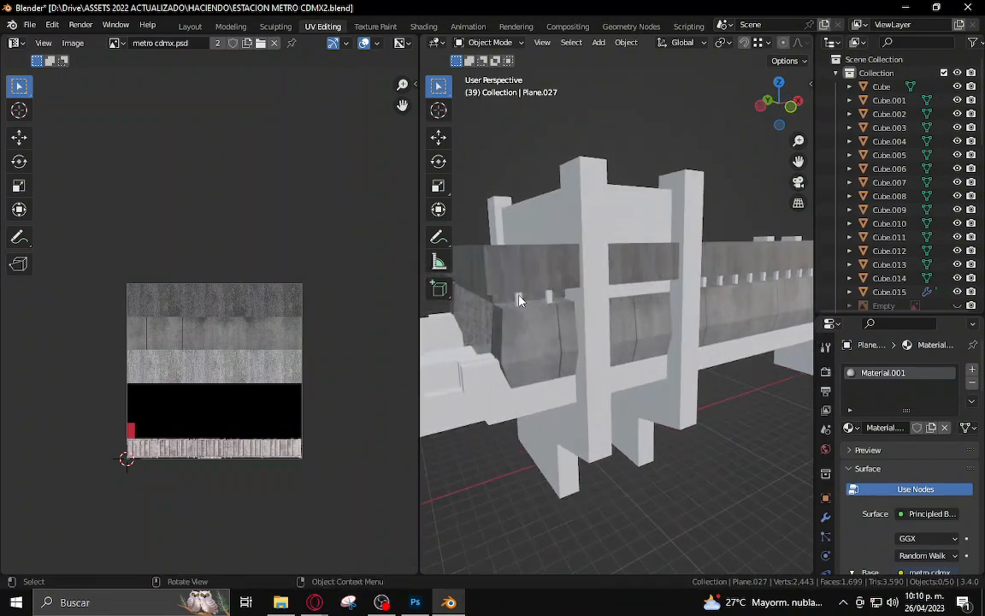
left_click(518, 303)
key("Tab")
key("Tab")
left_click(518, 301)
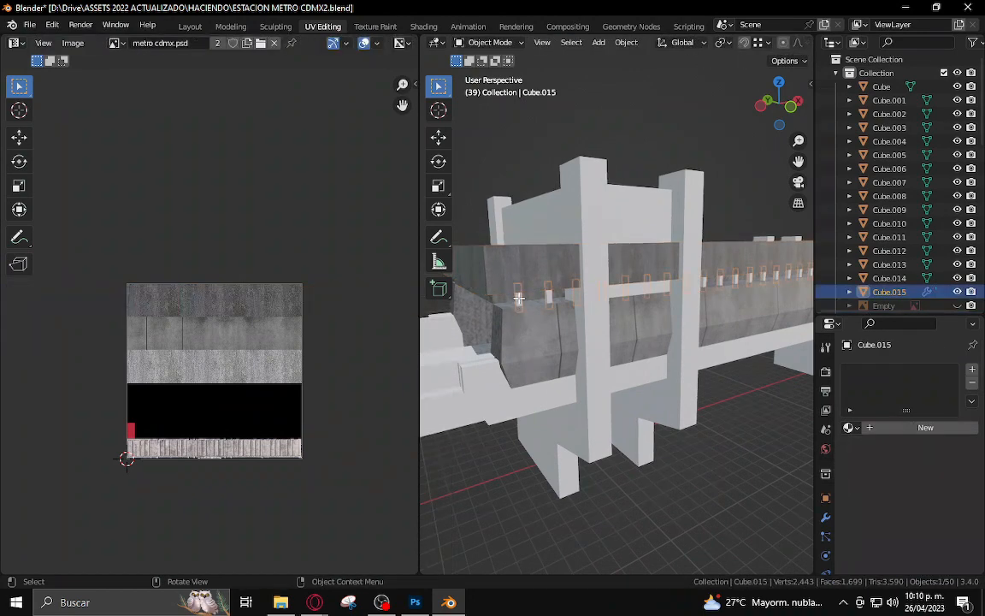
key("Tab")
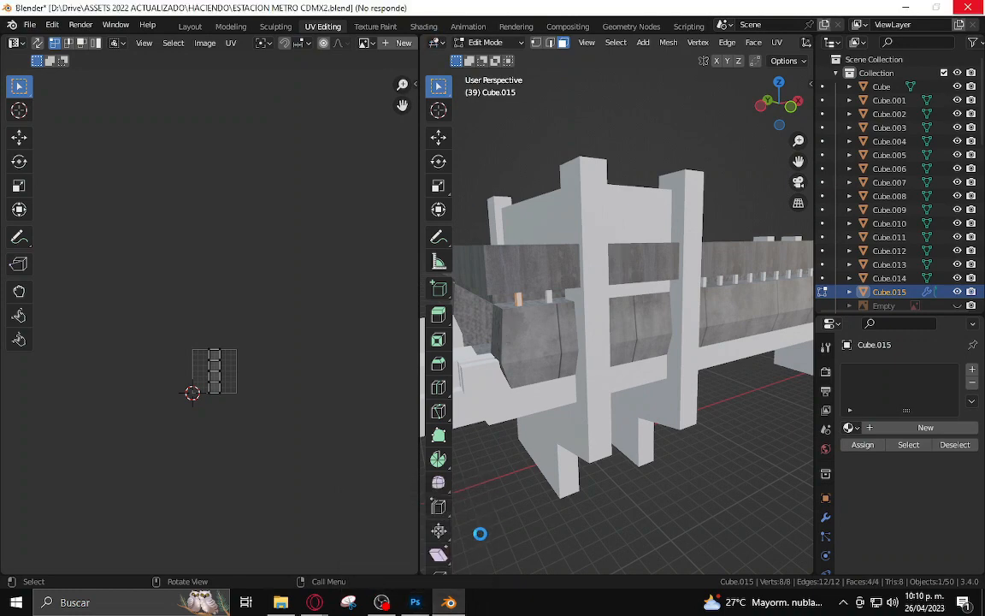
Check the texture sheet in Photoshop, and back in Blender create a new material for the row of small blocks
left_click(414, 602)
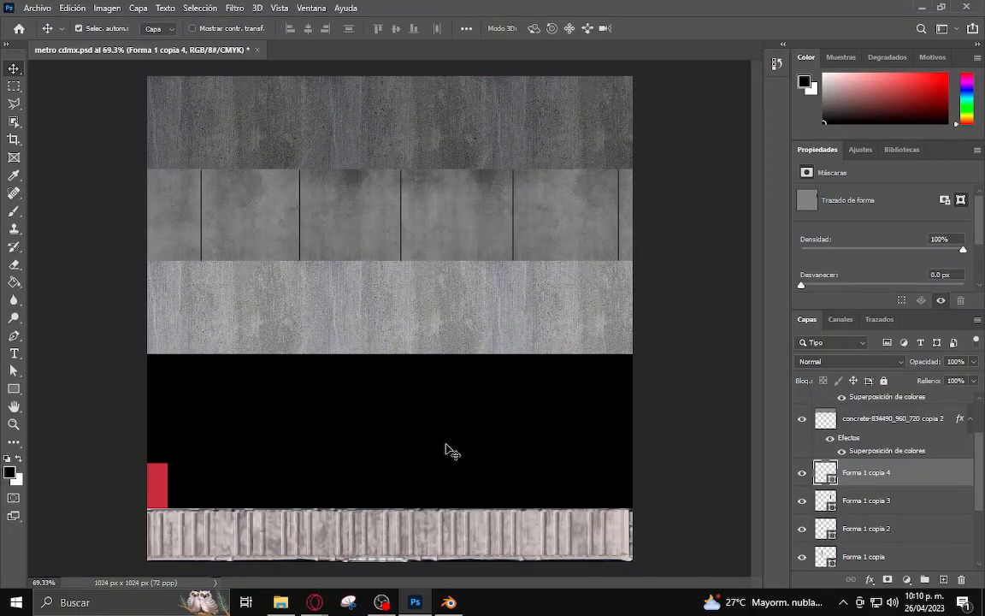
left_click(449, 604)
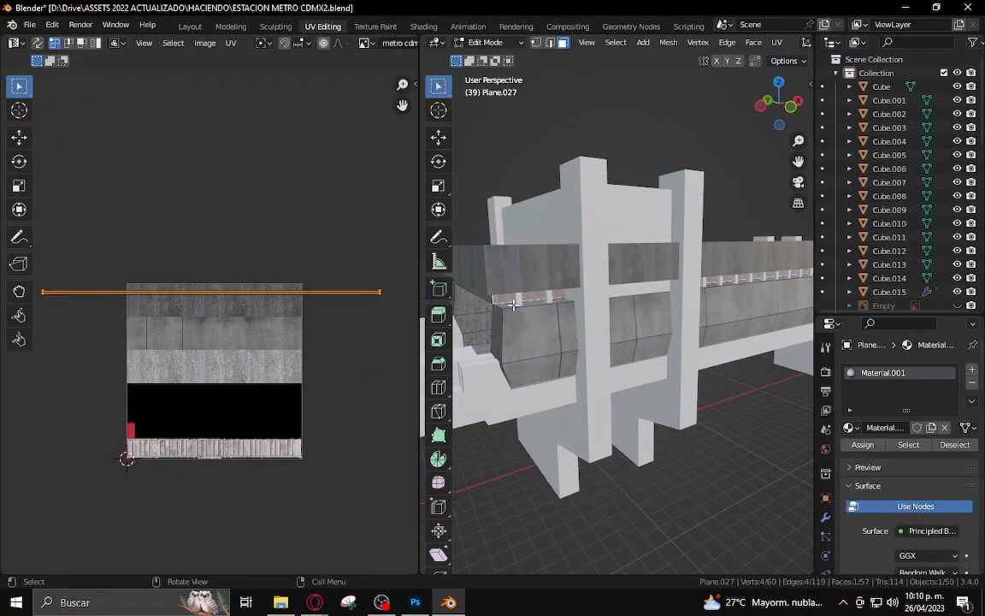
key("Tab")
left_click(522, 314)
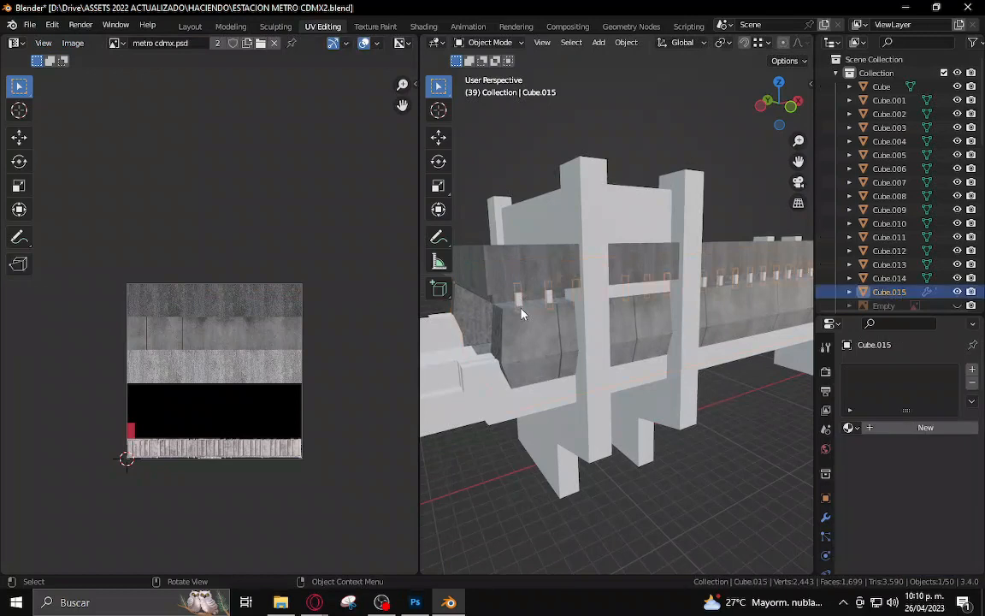
left_click(925, 428)
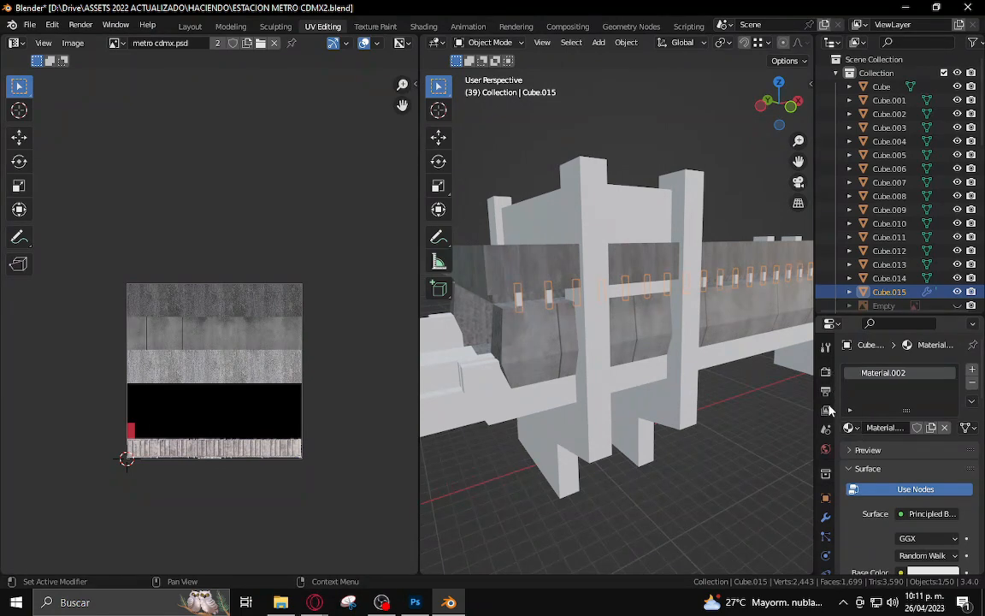
left_click(826, 410)
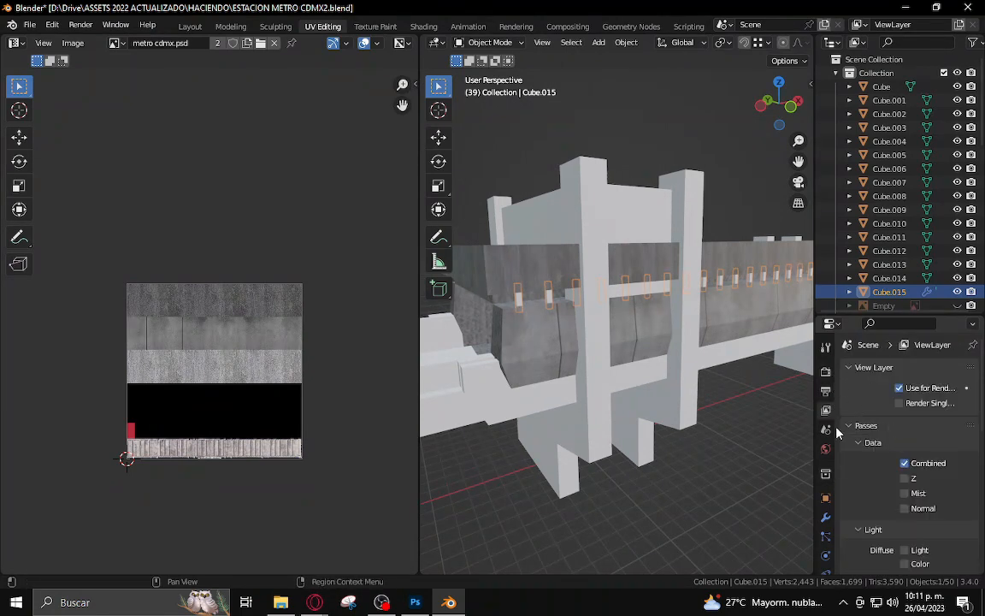
scroll(827, 513, "down", 4)
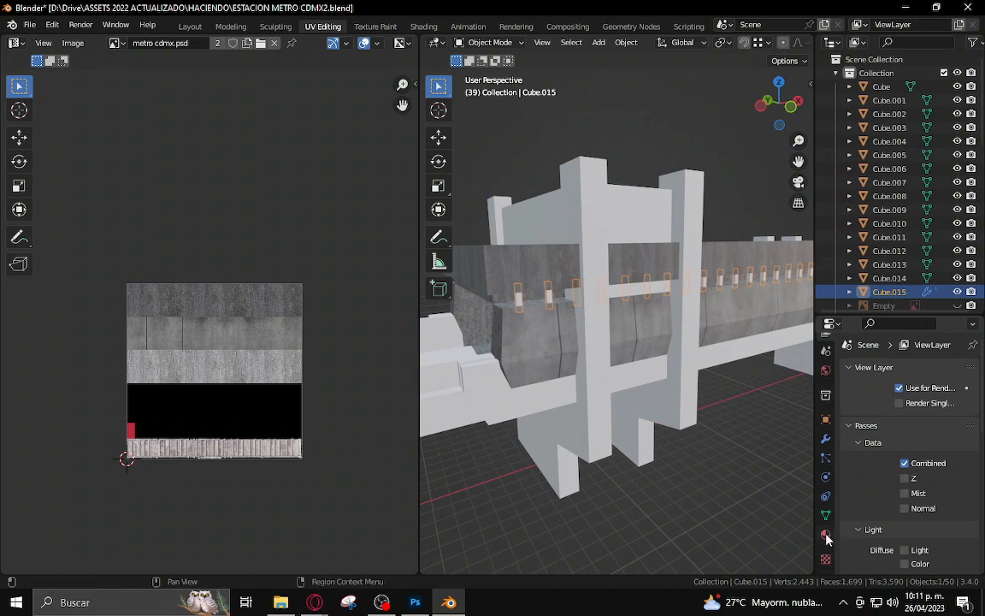
left_click(826, 535)
left_click(853, 427)
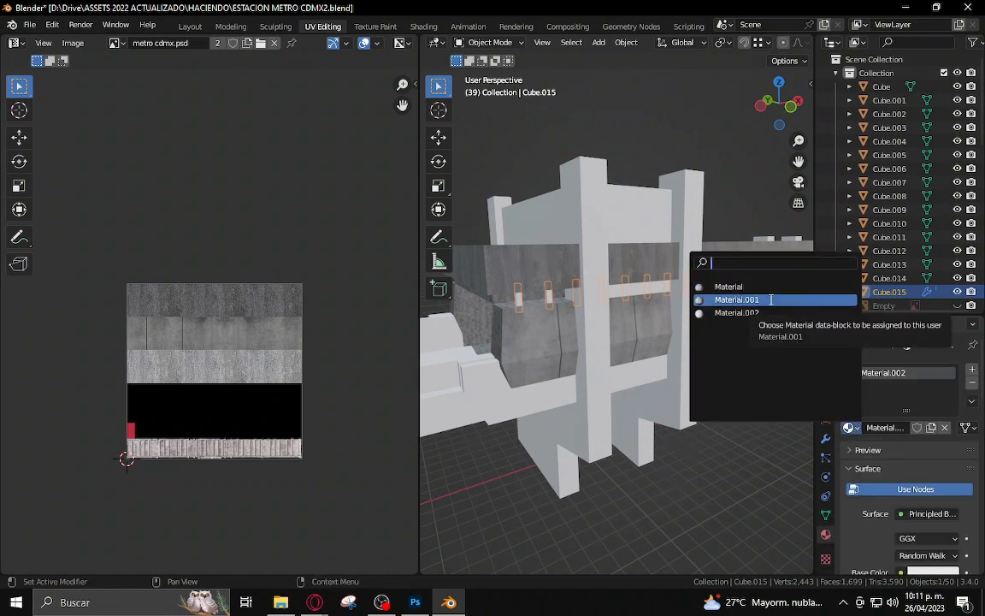
left_click(937, 407)
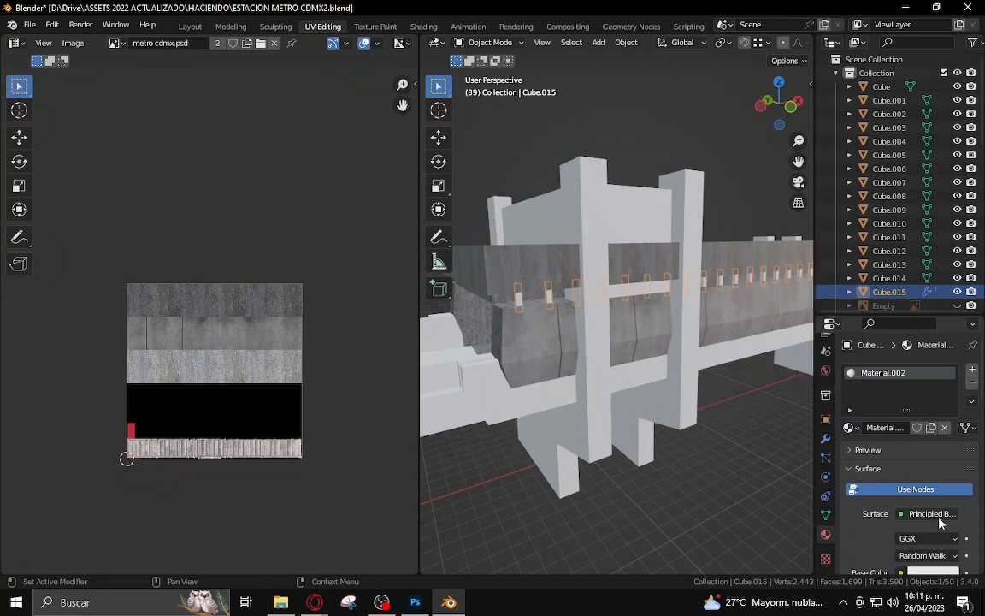
Connect an Image Texture to the material's base color and load metro cdmx.psd from the Desktop folder
scroll(941, 540, "down", 1)
left_click(900, 546)
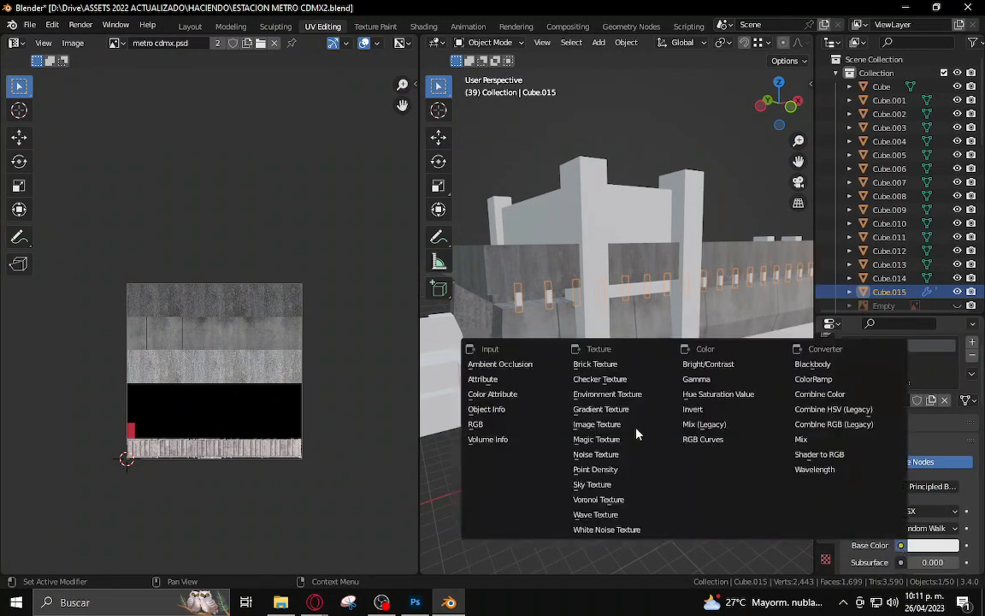
left_click(588, 427)
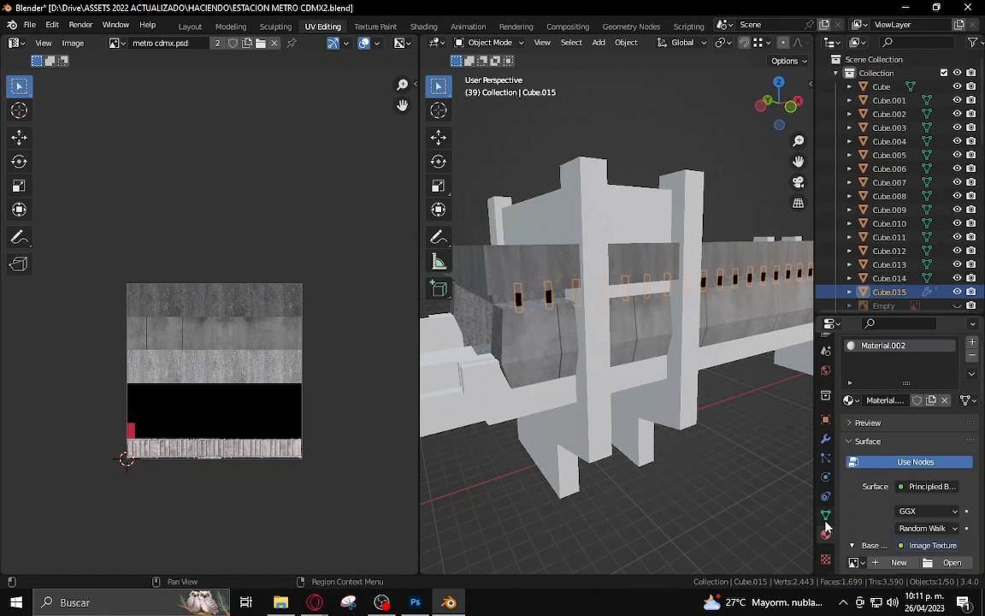
left_click(951, 563)
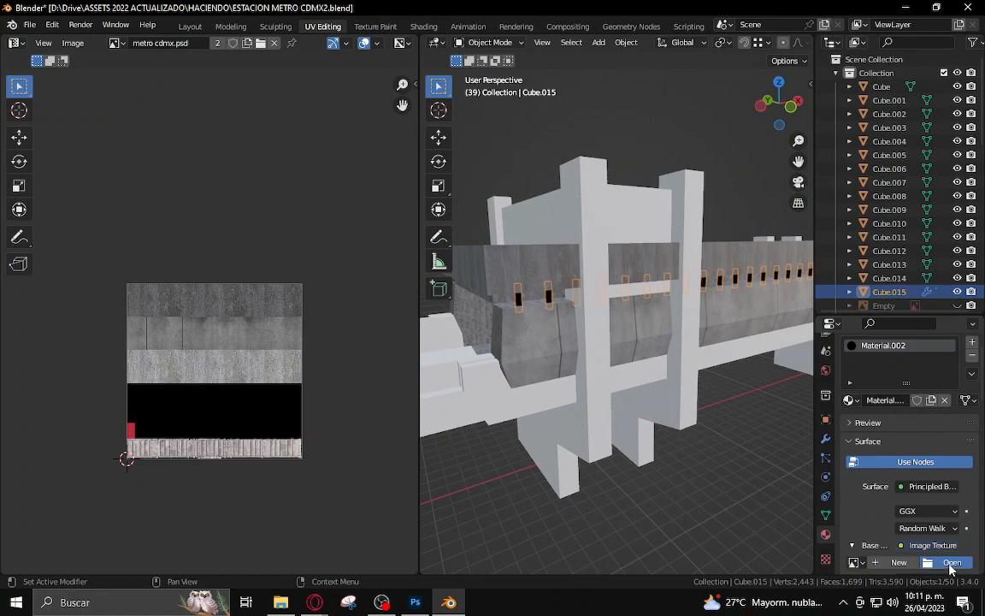
left_click(175, 229)
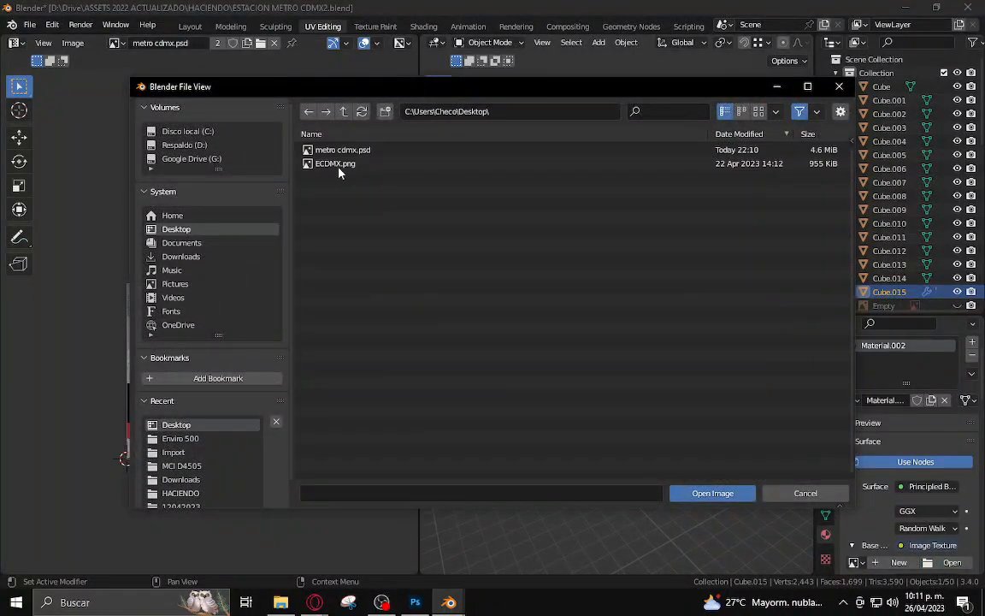
left_click(363, 152)
double_click(383, 155)
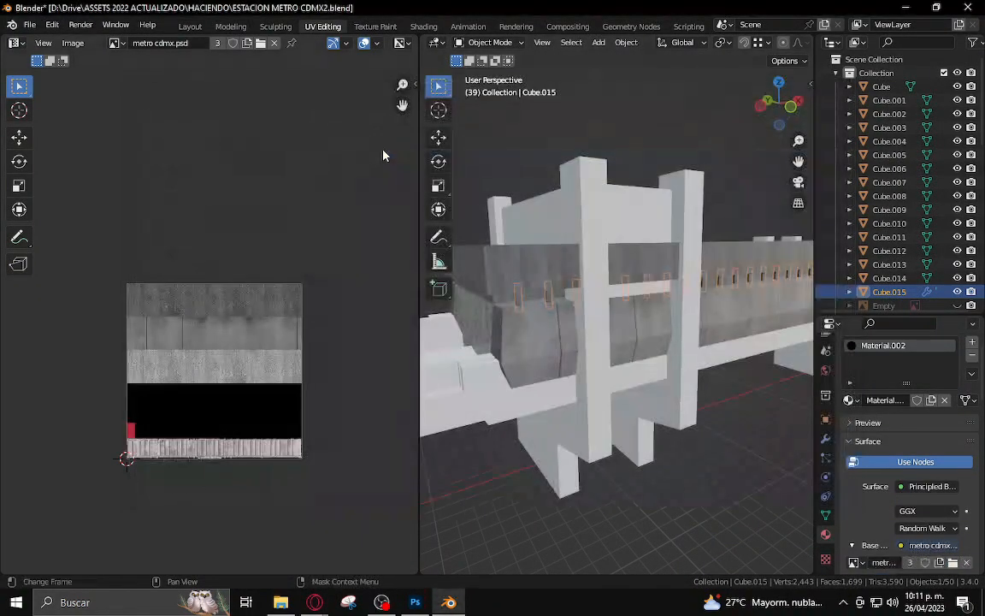
Select all UVs of the small block in Edit Mode, scale them down and move them over the red patch
key("Tab")
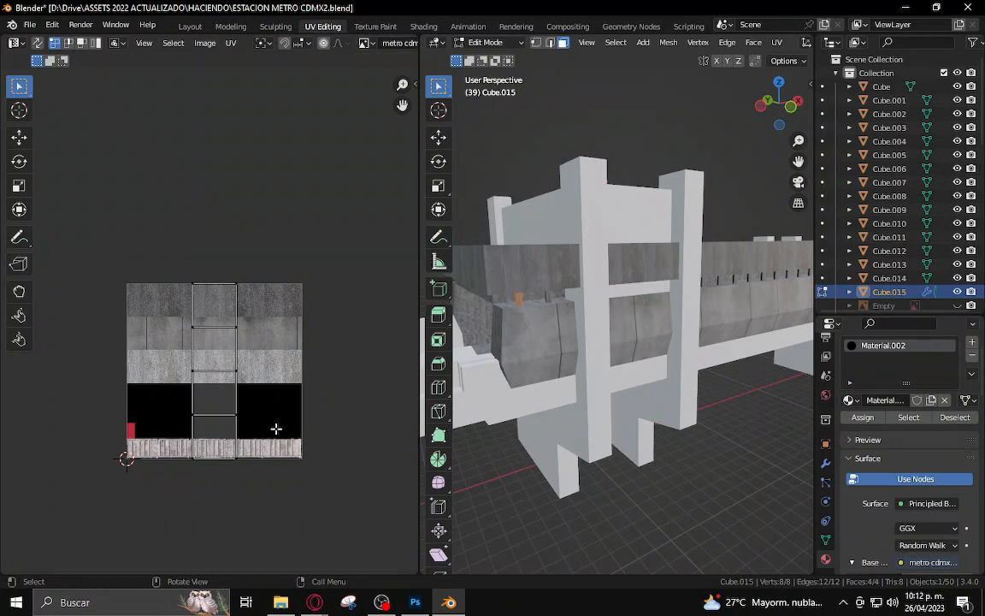
key("s")
right_click(628, 277)
key("a")
key("s")
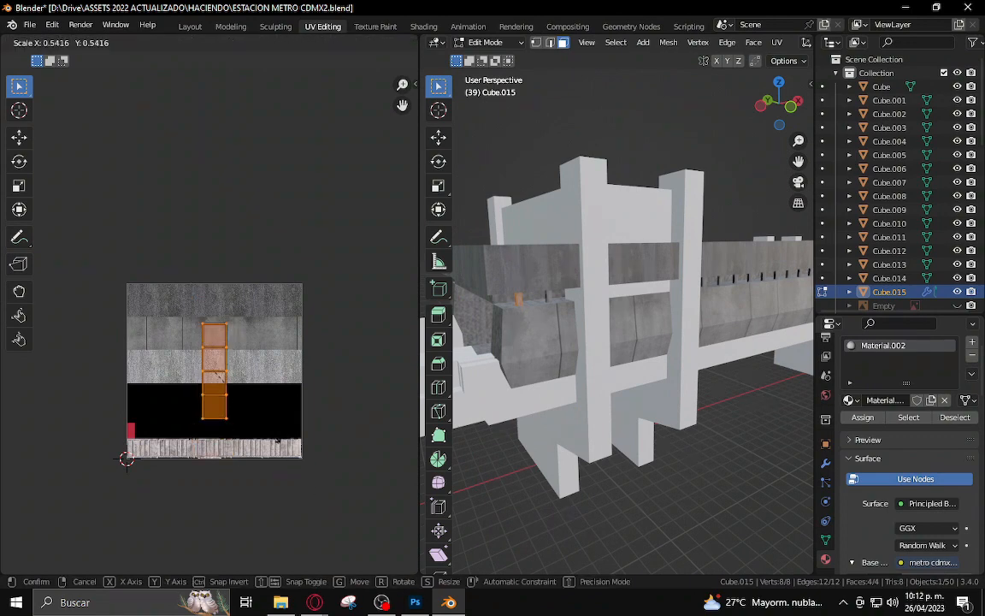
left_click(250, 390)
key("g")
left_click(167, 436)
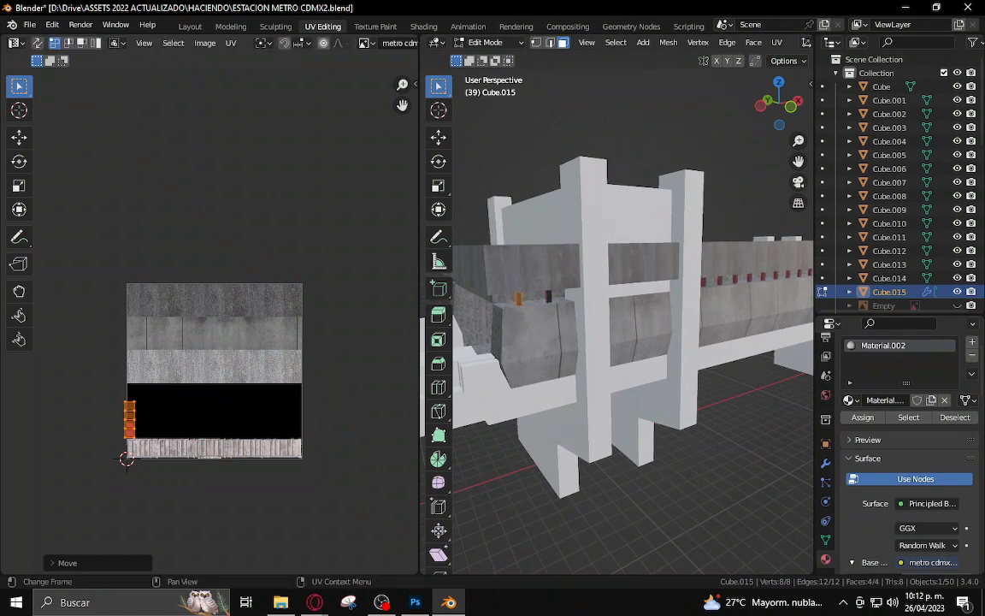
Shrink and reposition the block's UVs to fit entirely inside the red patch, and return to Object Mode with nothing selected
key("s")
left_click(158, 407)
scroll(205, 338, "up", 4)
key("g")
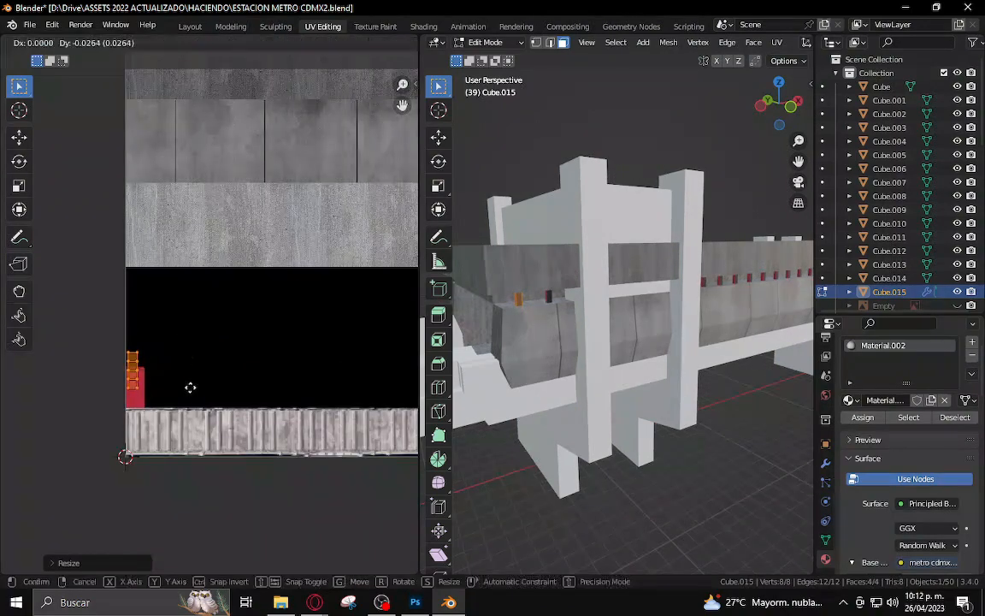
left_click(184, 382)
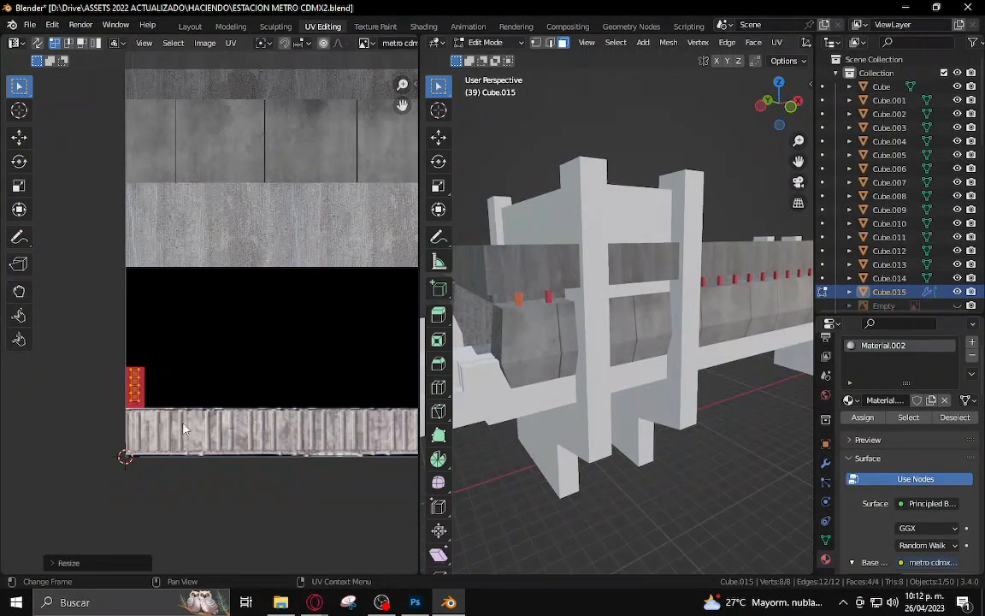
key("Tab")
left_click(756, 415)
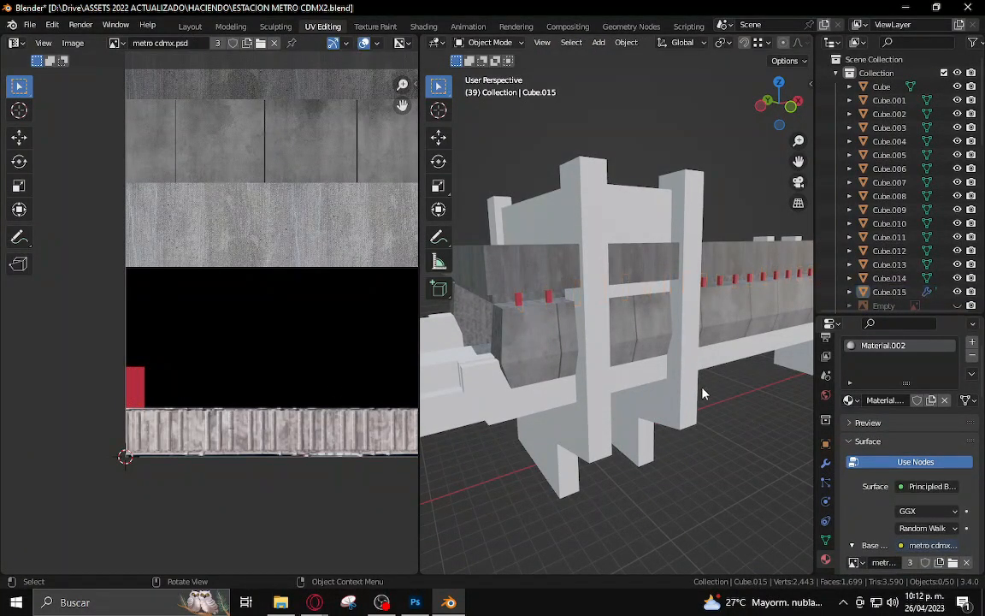
Duplicate the row of red blocks and move the copy along the Y axis to the opposite side of the beam
middle_click_drag(699, 396, 616, 434)
scroll(586, 340, "up", 5)
left_click(527, 439)
key("shift+d")
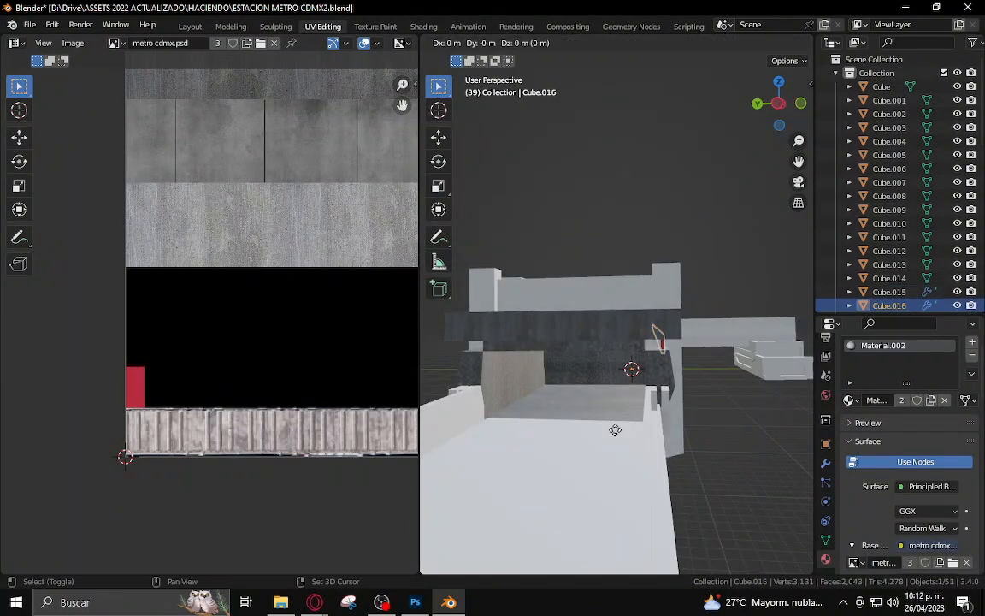
key("y")
left_click(579, 423)
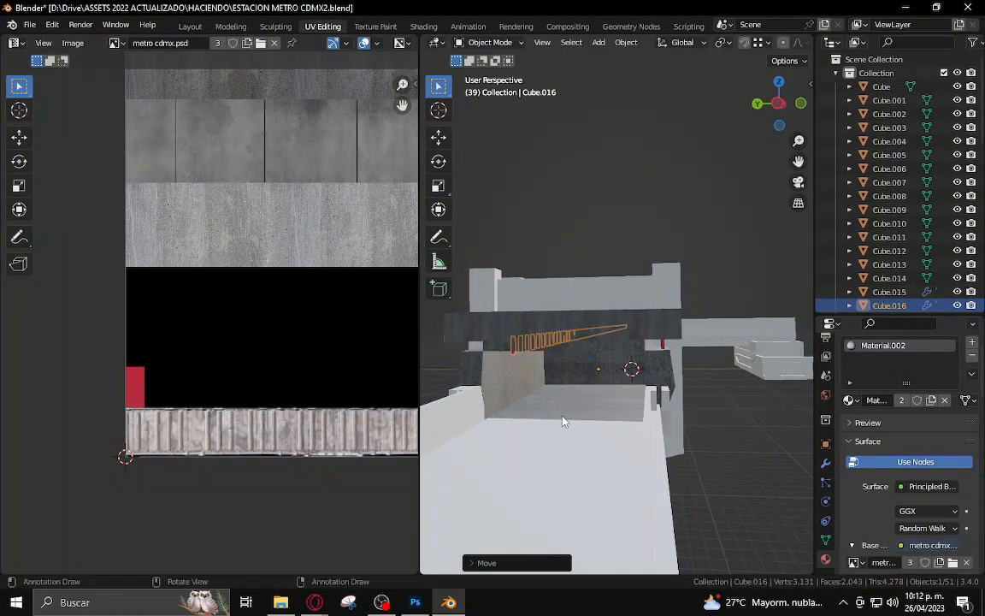
mouse_move(565, 418)
middle_mouse_down()
mouse_move(590, 402)
mouse_move(620, 418)
mouse_move(577, 419)
middle_mouse_up()
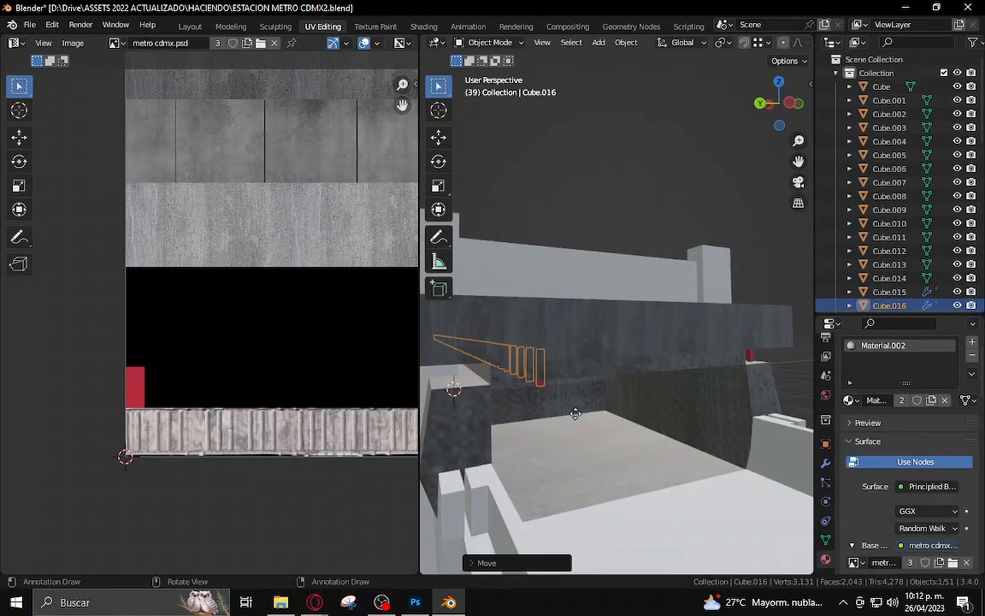
key("g")
key("y")
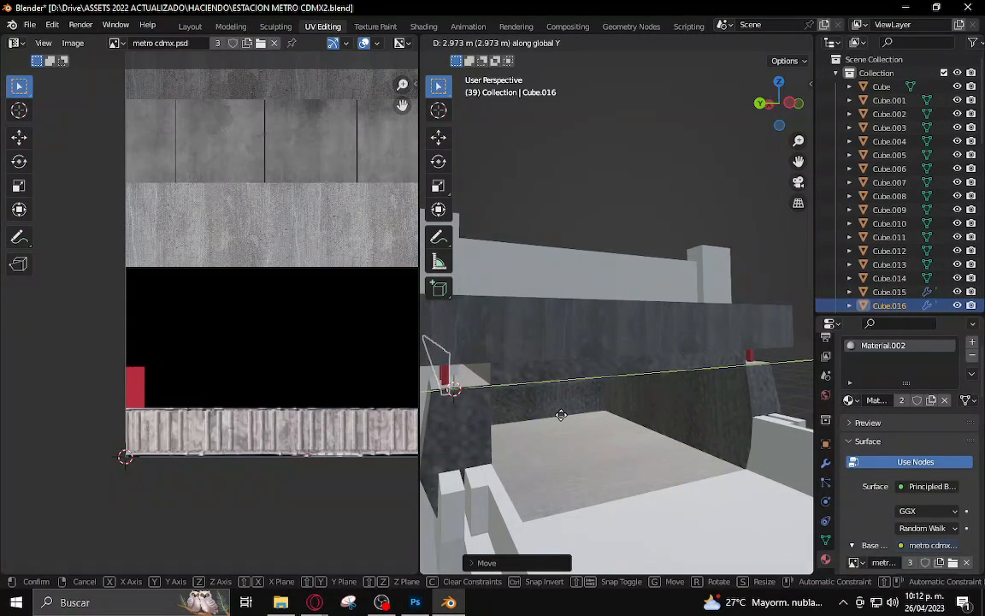
left_click(564, 420)
In the right orthographic view, align the duplicated row along Y with the gap at the beam's edge, and deselect it
middle_click_drag(702, 389, 660, 393)
key("KP_3")
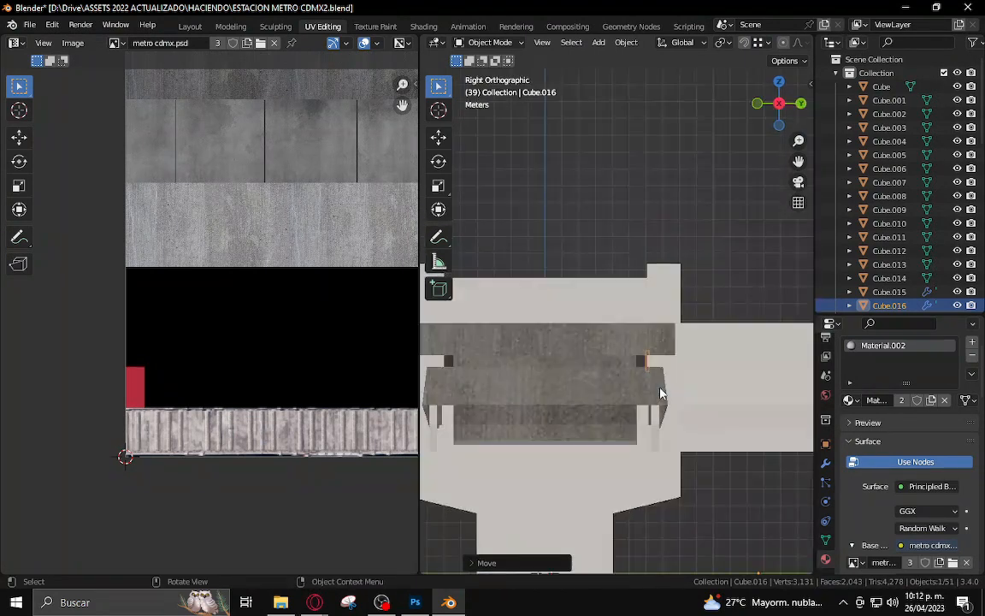
scroll(668, 393, "down", 2)
scroll(668, 393, "up", 4)
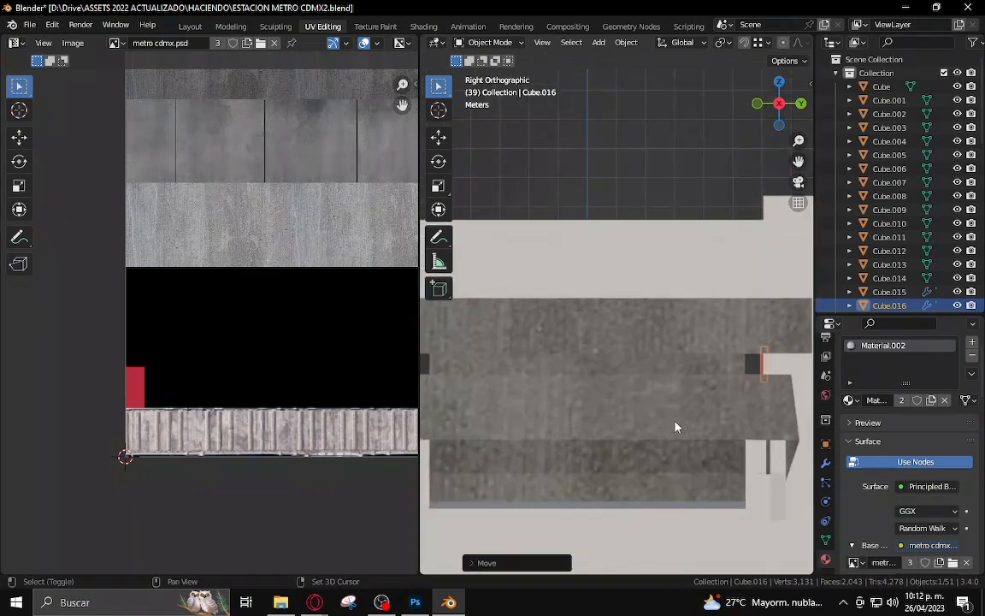
key("g")
key("y")
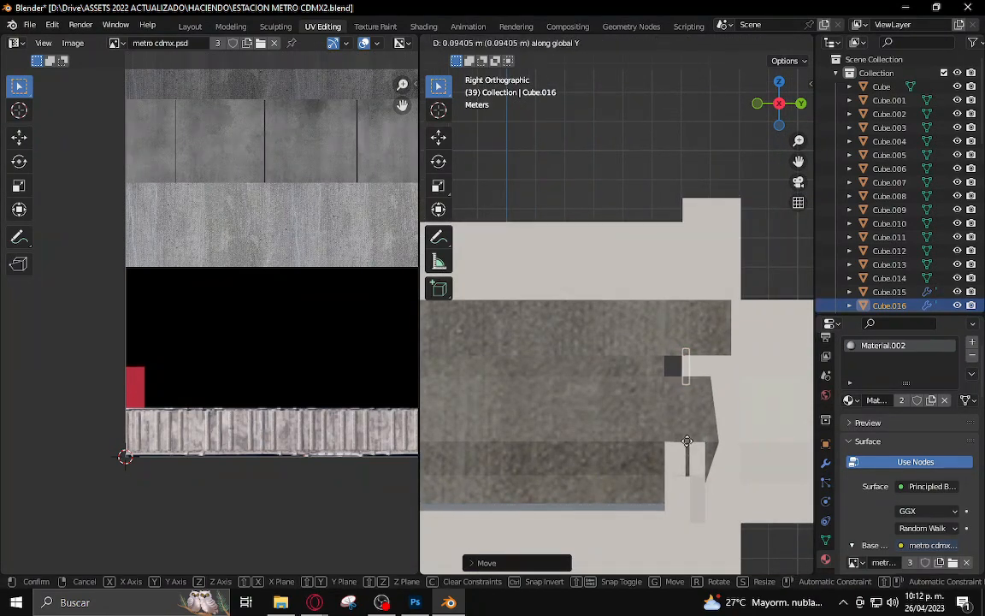
left_click(695, 447)
middle_click_drag(695, 447, 630, 444)
left_click(682, 493)
middle_click_drag(681, 499, 522, 491)
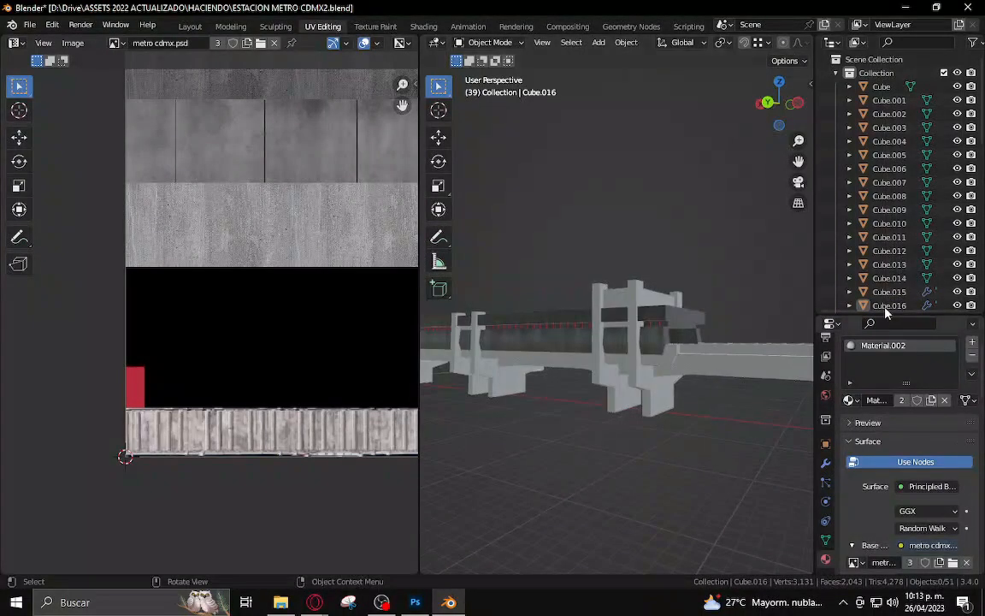
Select the original row of red blocks (Cube.015) and apply its Array modifier
left_click(889, 292)
left_click(825, 463)
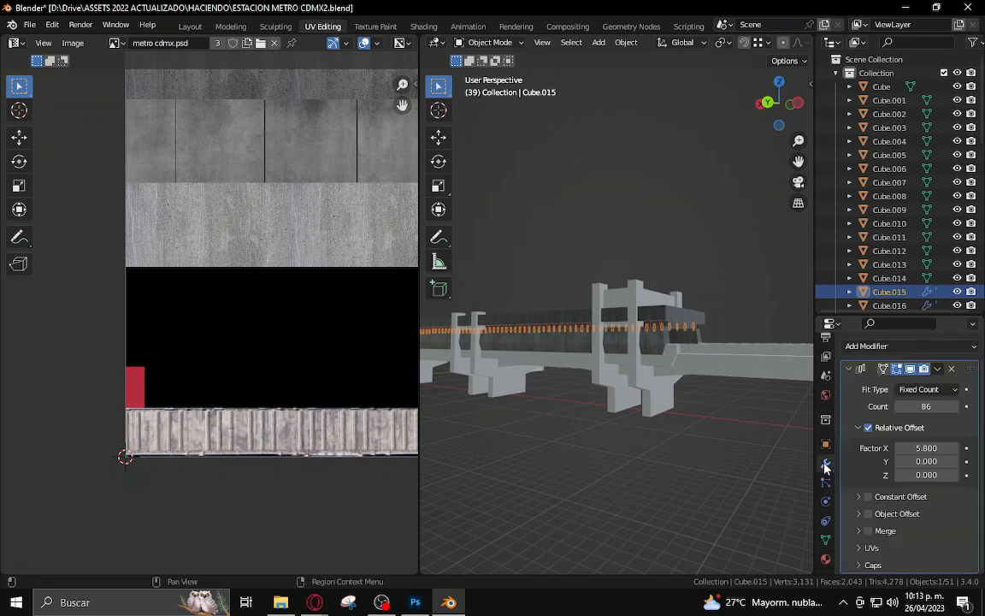
middle_click_drag(632, 323, 629, 368)
scroll(598, 388, "up", 4)
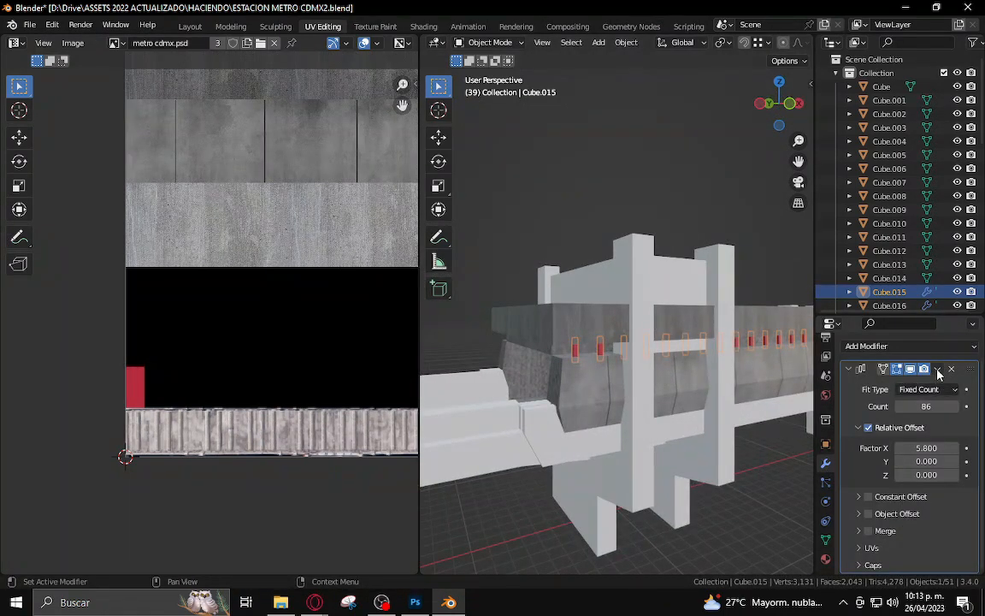
left_click(937, 370)
left_click(888, 386)
Select the duplicated row of red blocks (Cube.016) and apply its Array modifier
middle_click_drag(604, 346, 795, 362)
left_click(609, 348)
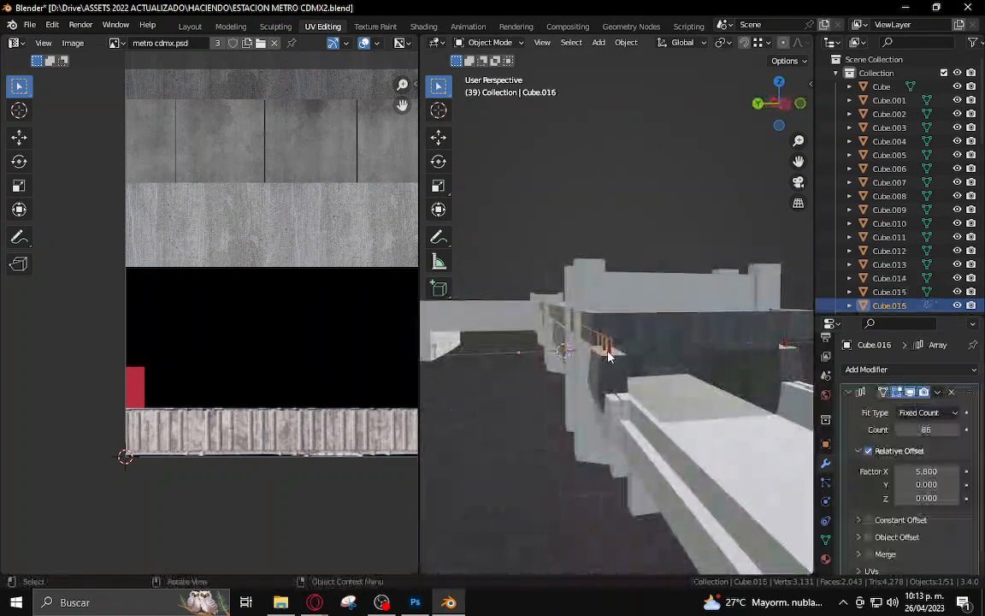
left_click(938, 391)
left_click(873, 409)
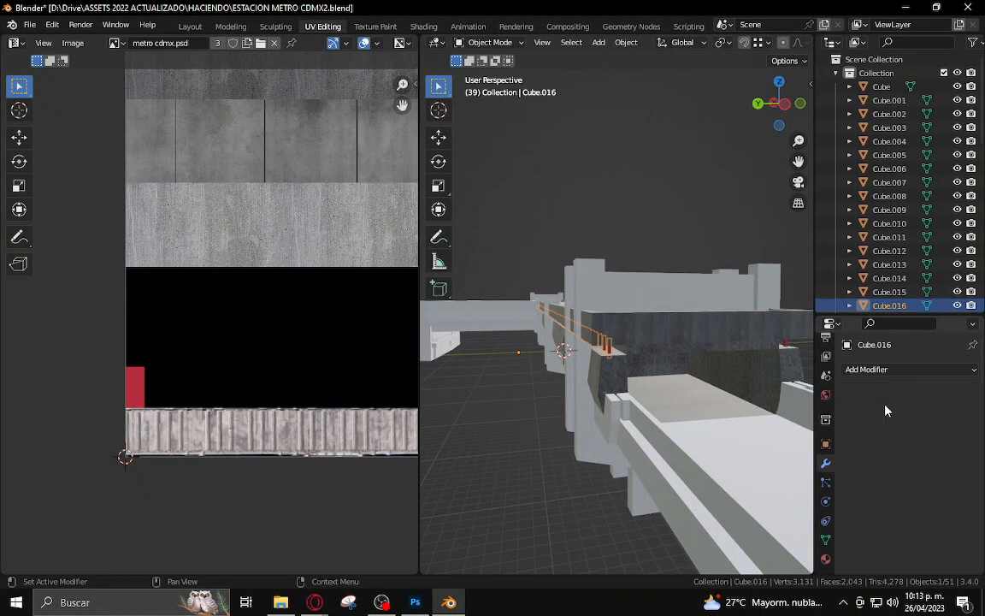
left_click(620, 334)
left_click(610, 353, "shift")
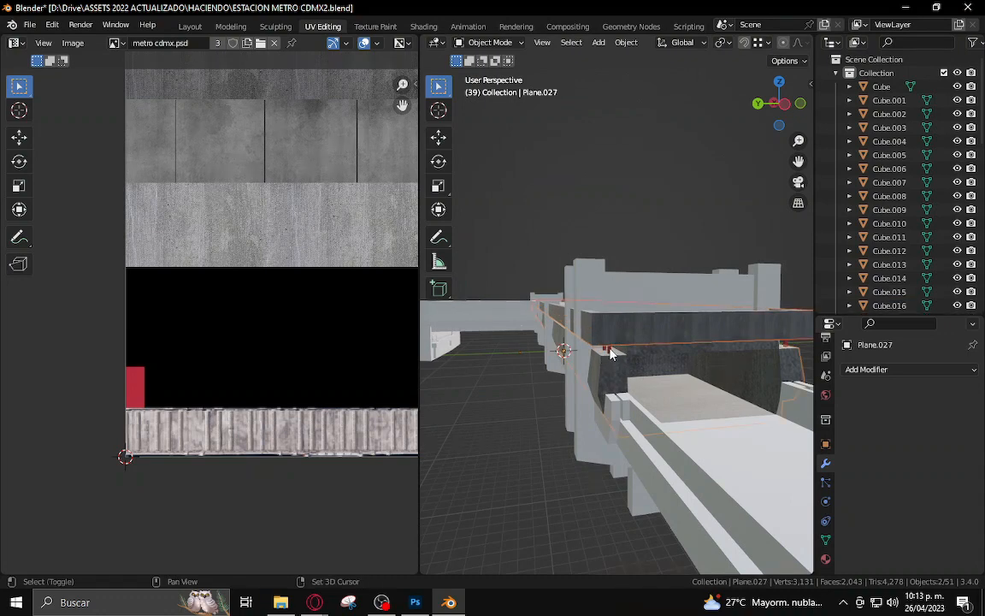
left_click(610, 348, "shift")
middle_click_drag(610, 353, 506, 360)
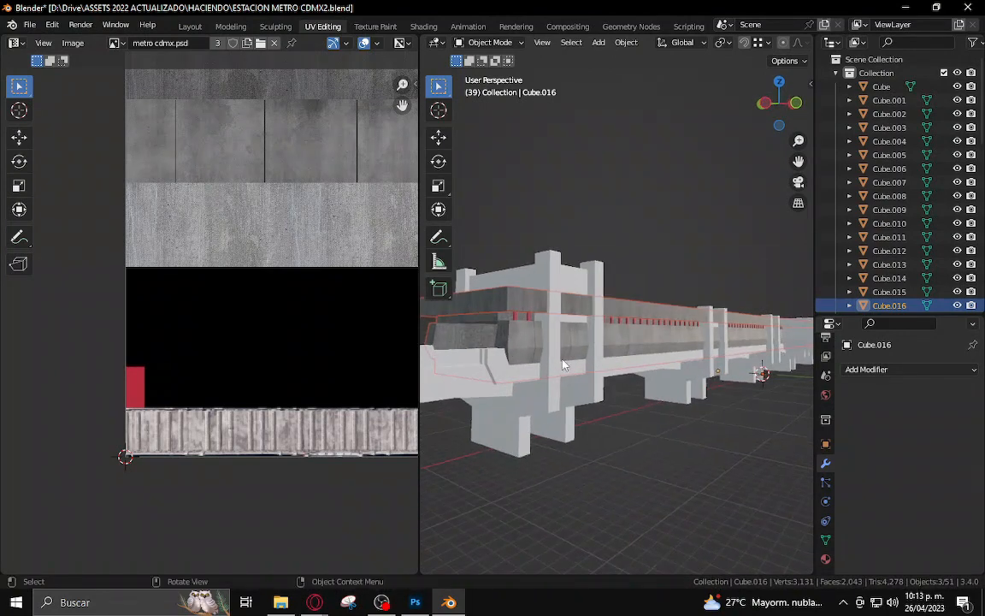
left_click(501, 361)
left_click(500, 359)
key("Tab")
key("Tab")
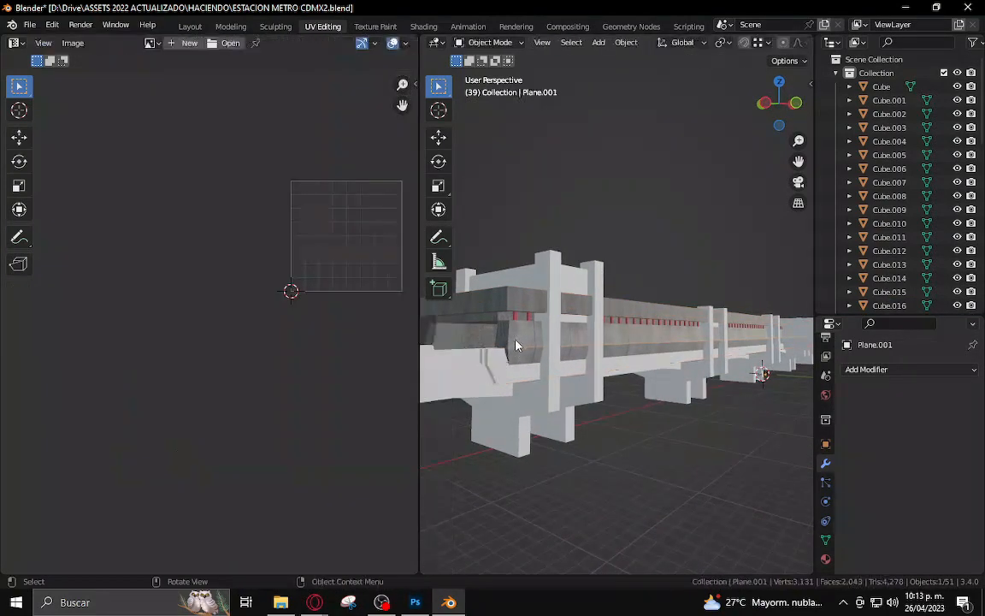
Select the upper and lower concrete beams with both rows of red blocks and join them into one object
left_click(515, 339)
left_click(521, 322, "shift")
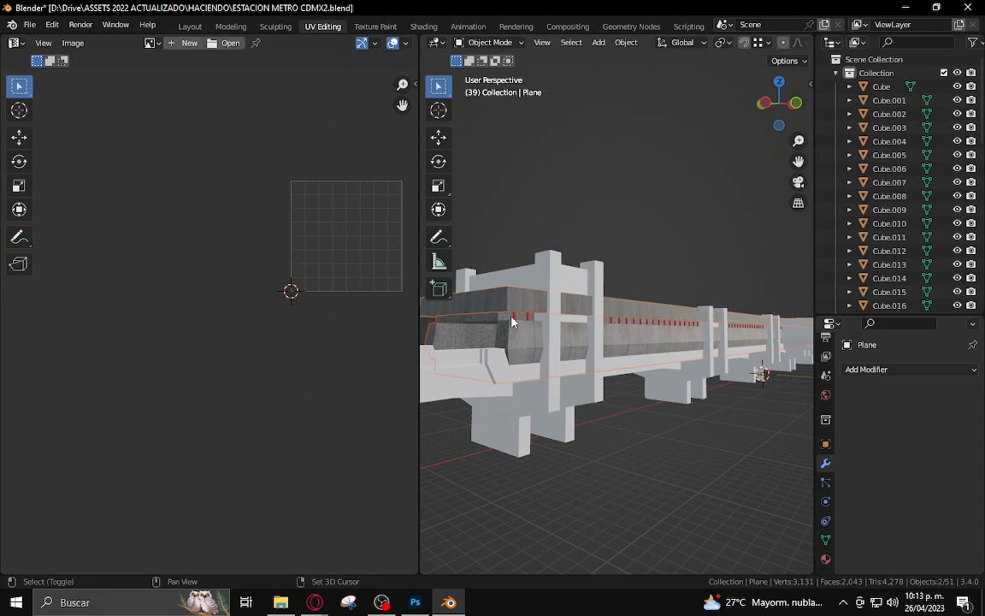
left_click(519, 320, "shift")
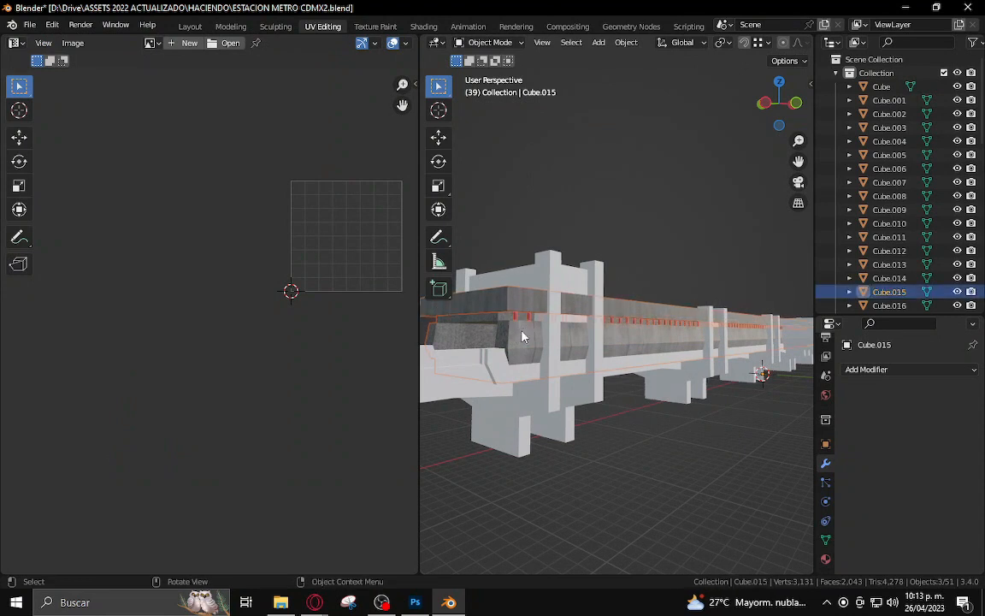
middle_click_drag(521, 336, 676, 326)
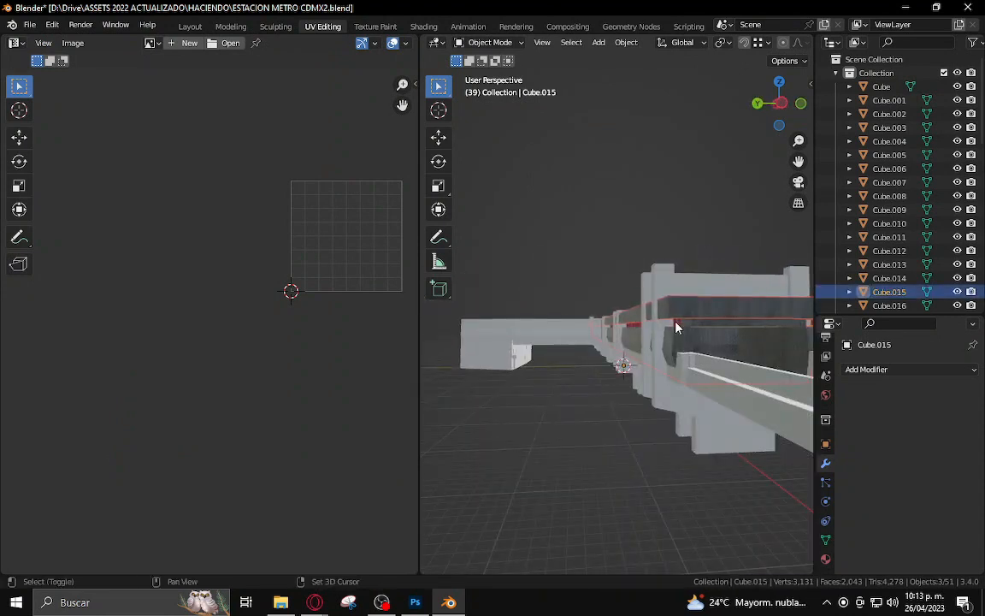
left_click(677, 329, "shift")
key("ctrl+j")
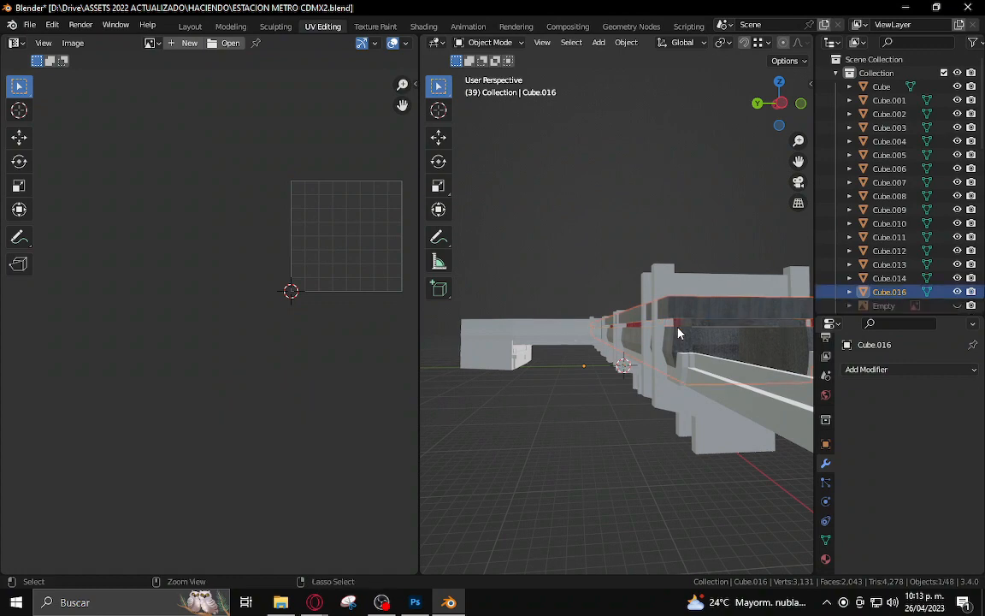
Test-move the joined beam and red blocks upward along the Z axis, and undo the move
middle_click_drag(678, 333, 587, 356)
key("g")
key("z")
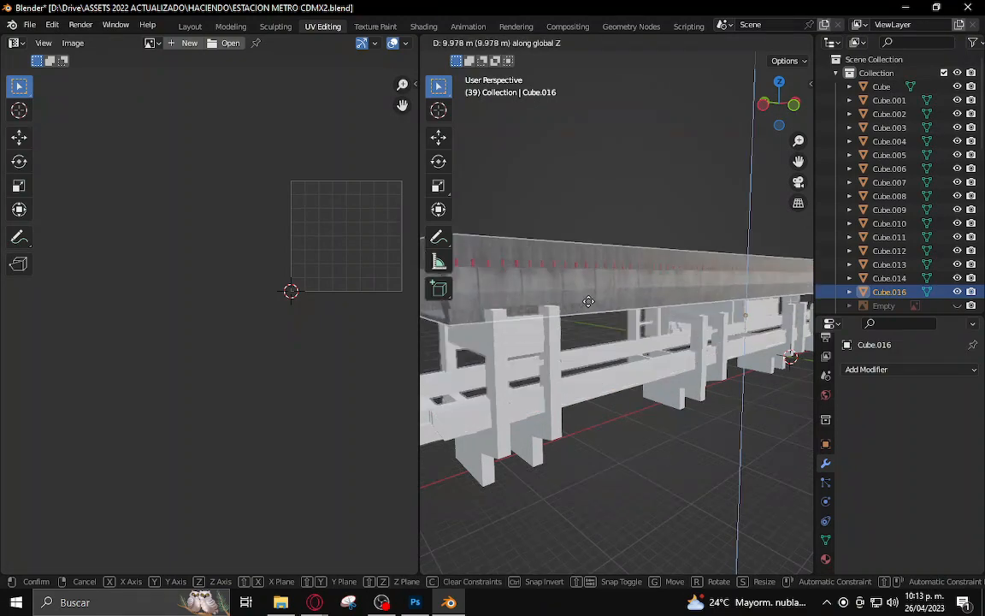
left_click(591, 280)
middle_click_drag(591, 281, 615, 254)
key("ctrl+z")
Hide the joined, textured beam object, select the lower untextured beam (Plane.001), and save ESTACION METRO CDMX2.blend
middle_click_drag(637, 296, 601, 314)
scroll(607, 337, "up", 2)
key("h")
left_click(665, 331)
left_click(30, 24)
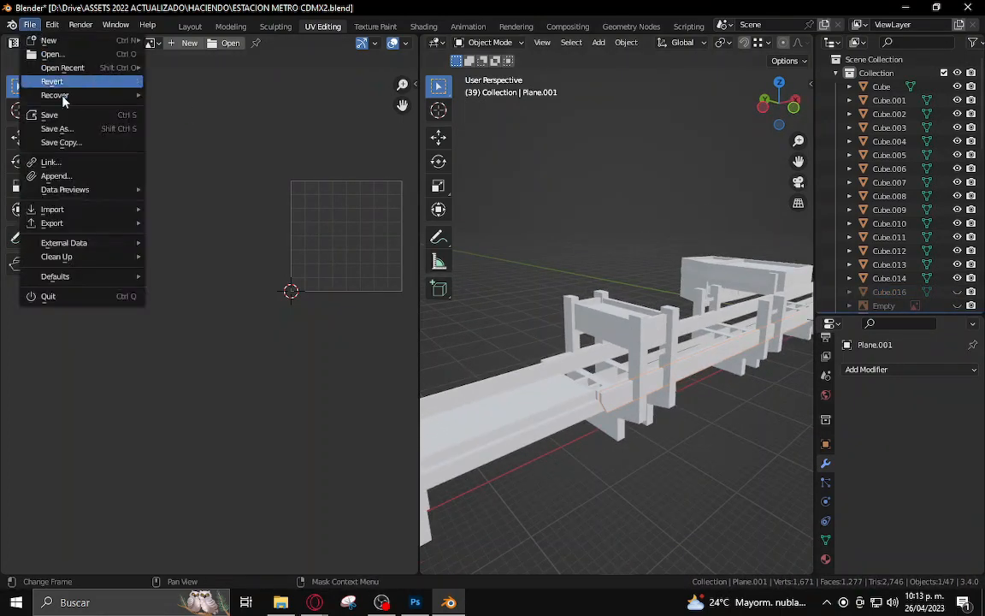
left_click(71, 117)
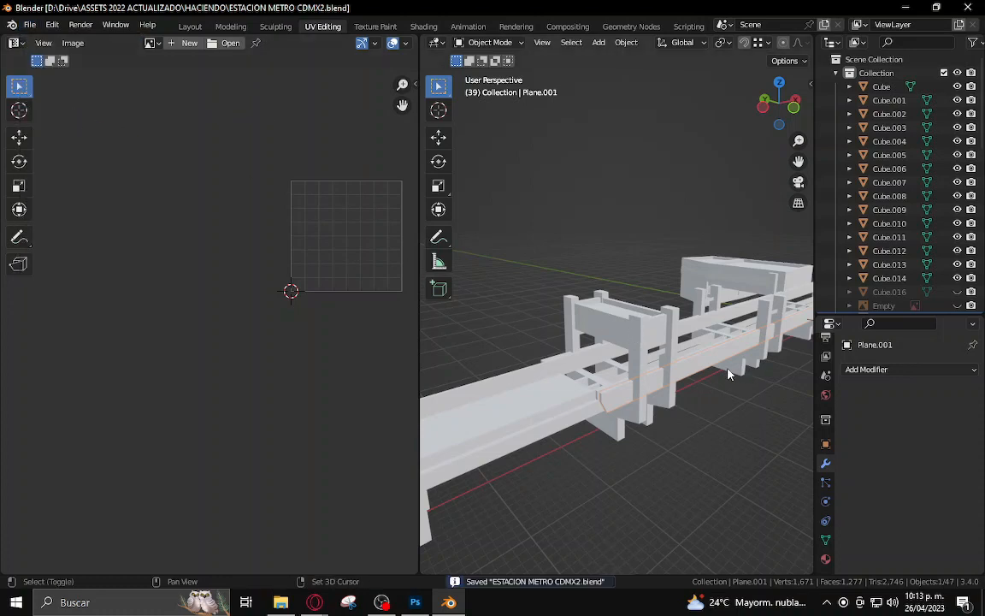
Switch to the browser and examine the station's pale concrete beams and columns in Street View from nearby viewpoints
middle_click_drag(689, 368, 654, 354, "shift")
mouse_move(316, 603)
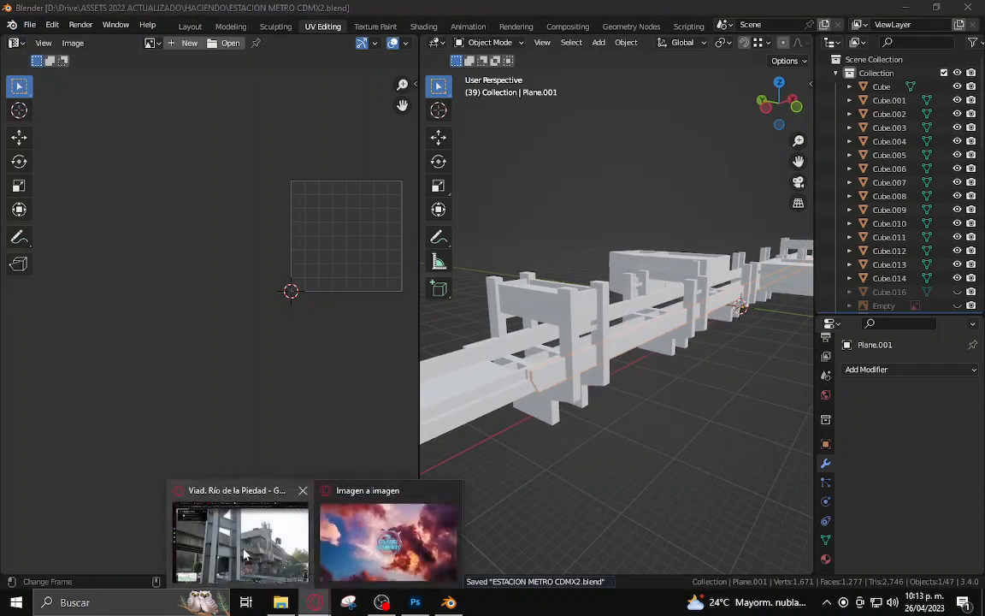
left_click(221, 504)
scroll(726, 466, "up", 3)
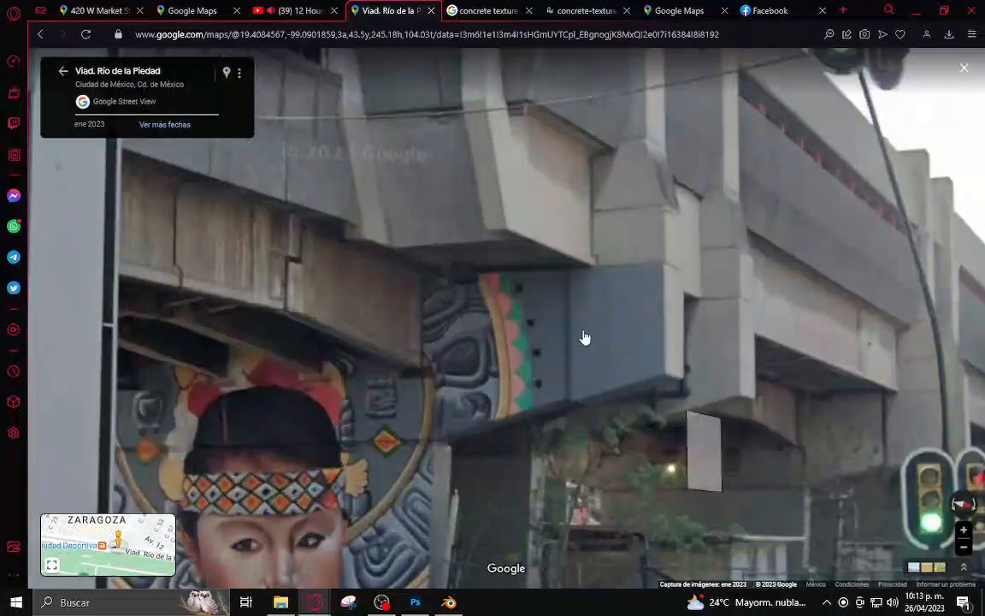
left_click_drag(575, 344, 458, 411)
scroll(458, 411, "down", 5)
left_click_drag(683, 454, 641, 366)
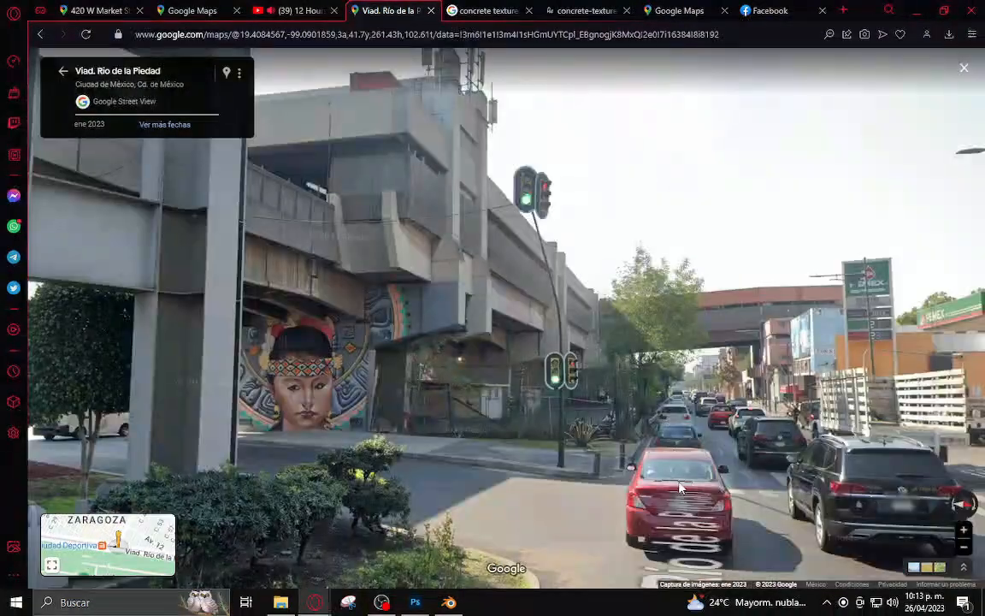
left_click(612, 437)
left_click_drag(400, 411, 685, 458)
scroll(540, 371, "up", 3)
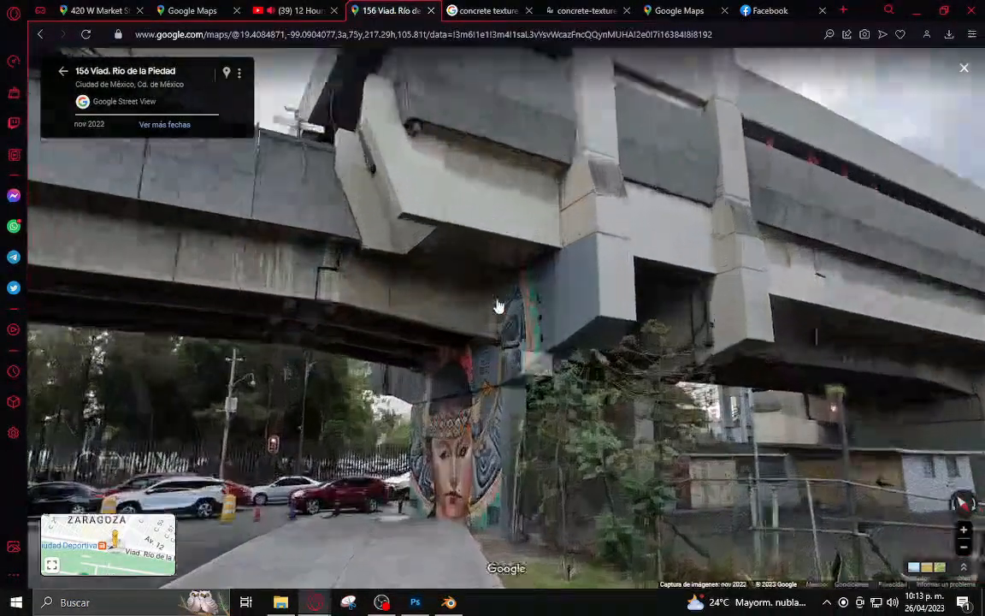
Select the black background layer (Capa 0) of metro cdmx.psd in Photoshop, and return to the Street View reference in the browser
left_click(419, 603)
left_click(395, 364)
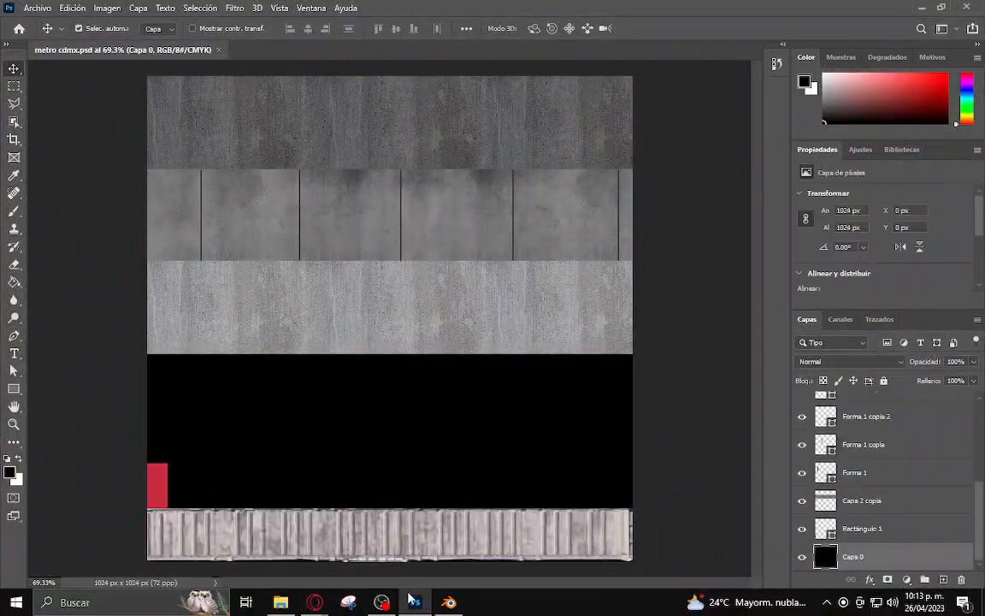
left_click(315, 602)
scroll(626, 280, "up", 4)
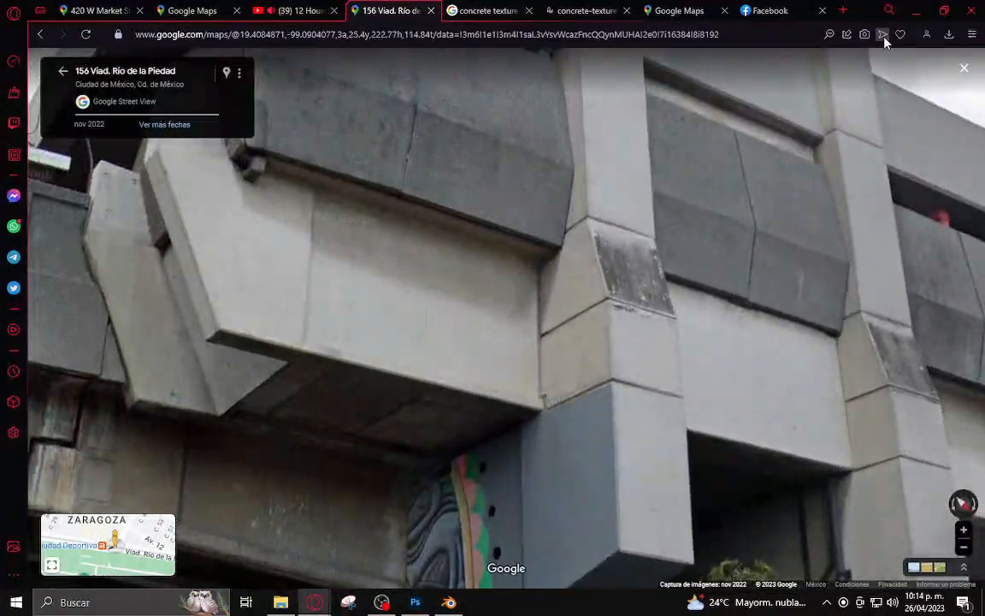
Try to copy a capture of the pale beam into metro cdmx.psd, and delete the pasted layer Capa 2
left_click(883, 34)
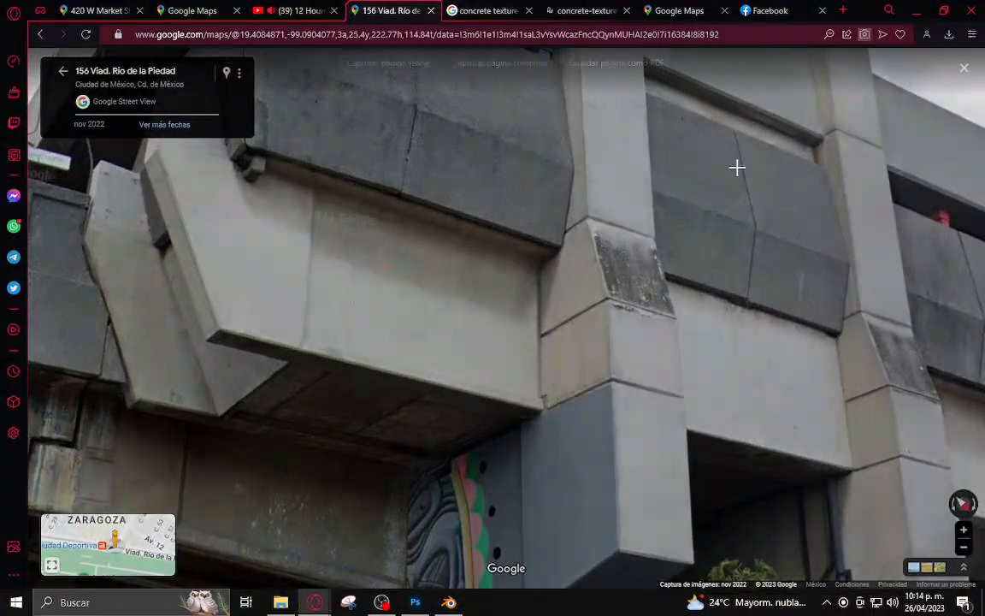
left_click_drag(203, 177, 560, 440)
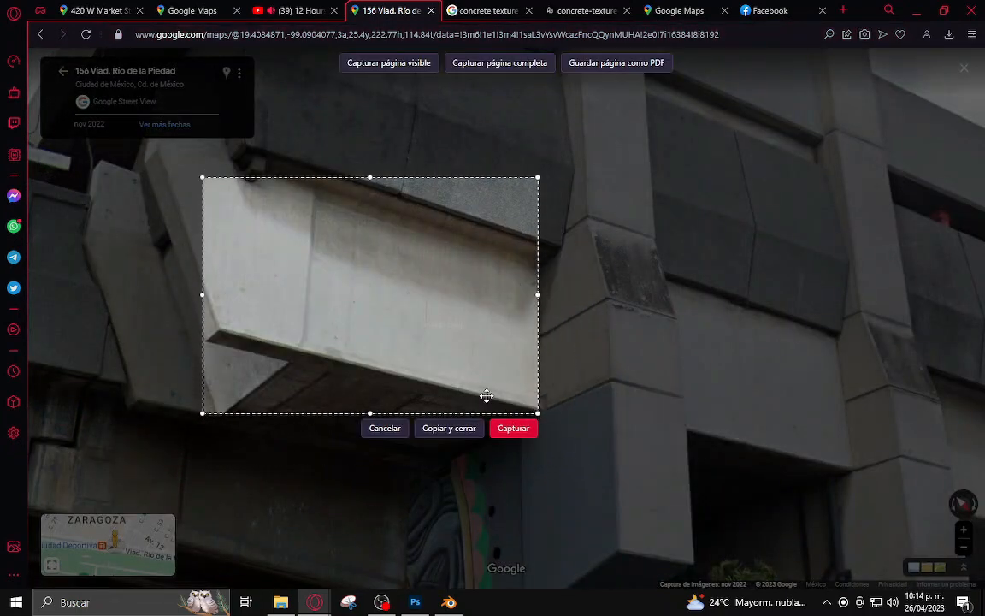
left_click(466, 429)
key("alt+Tab")
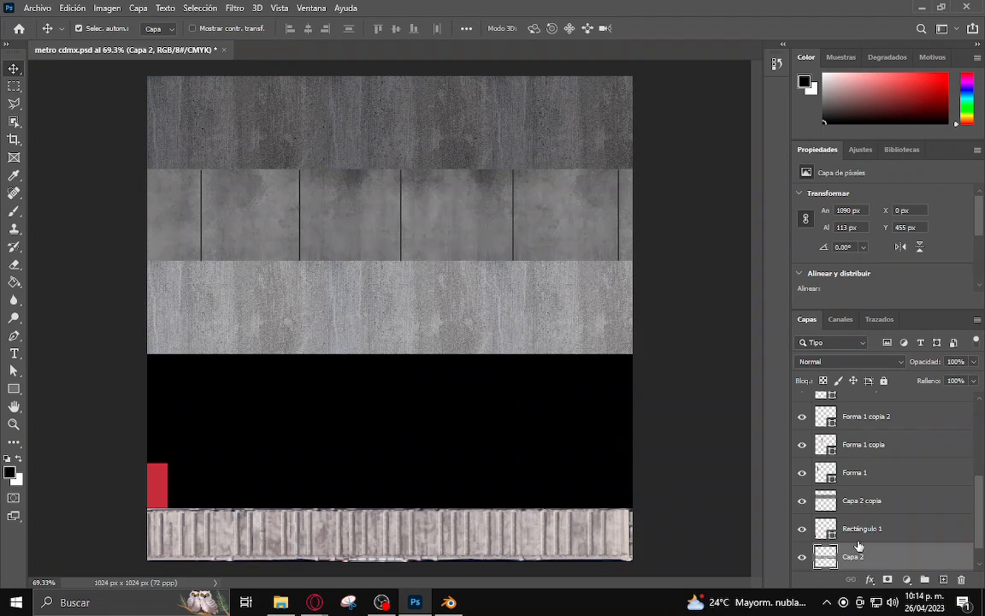
scroll(885, 531, "down", 1)
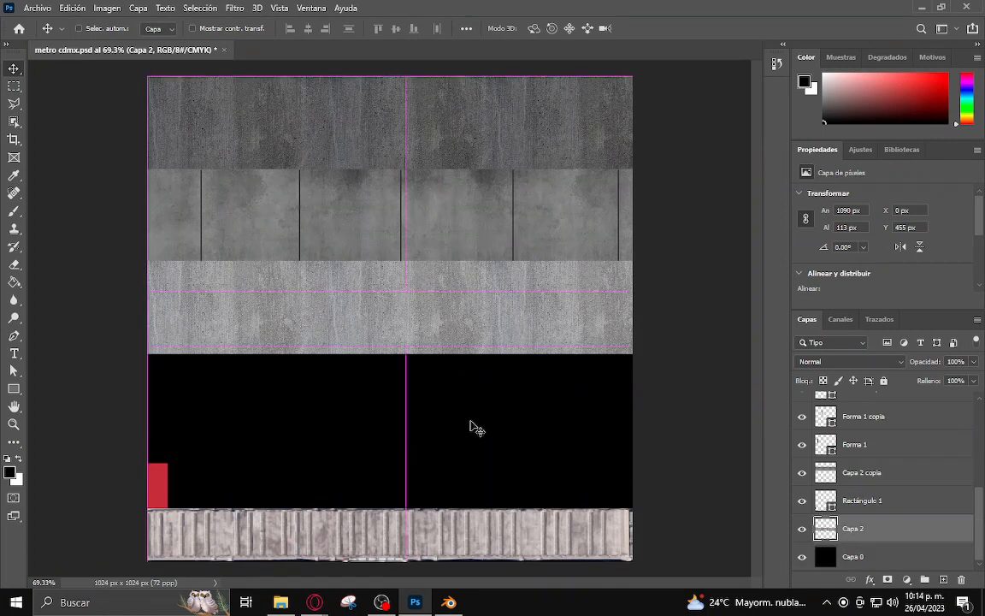
key("Delete")
Return to Street View in the browser and copy a rectangular page capture of the whole pale concrete beam
mouse_move(315, 602)
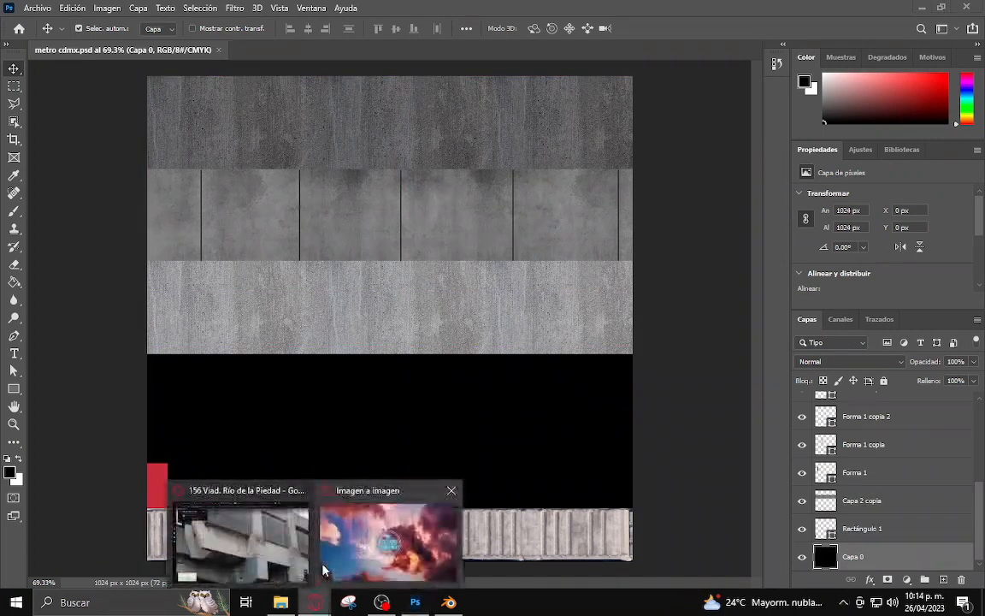
left_click(240, 530)
left_click(865, 35)
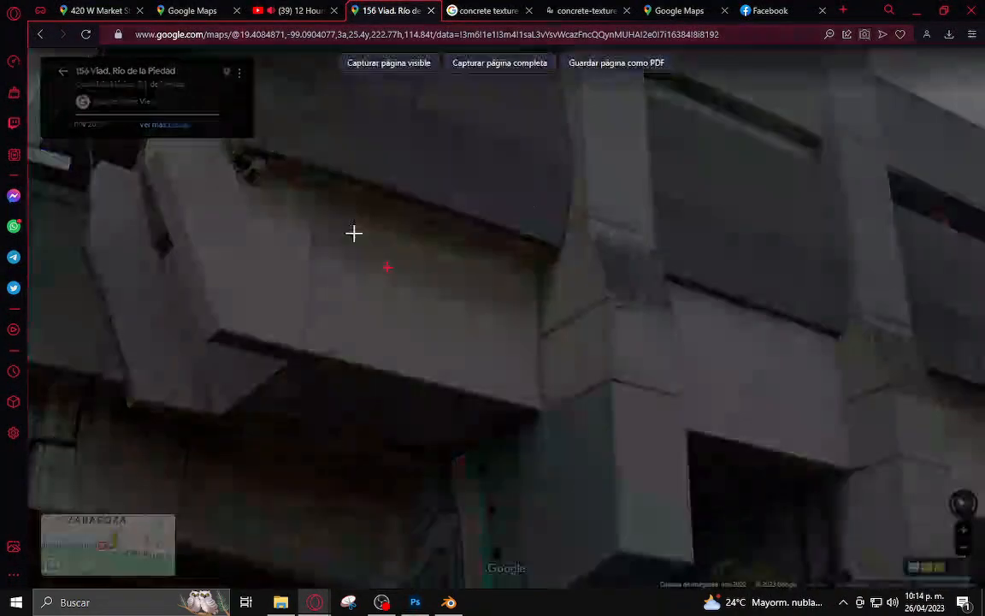
left_click_drag(181, 172, 583, 438)
left_click(513, 453)
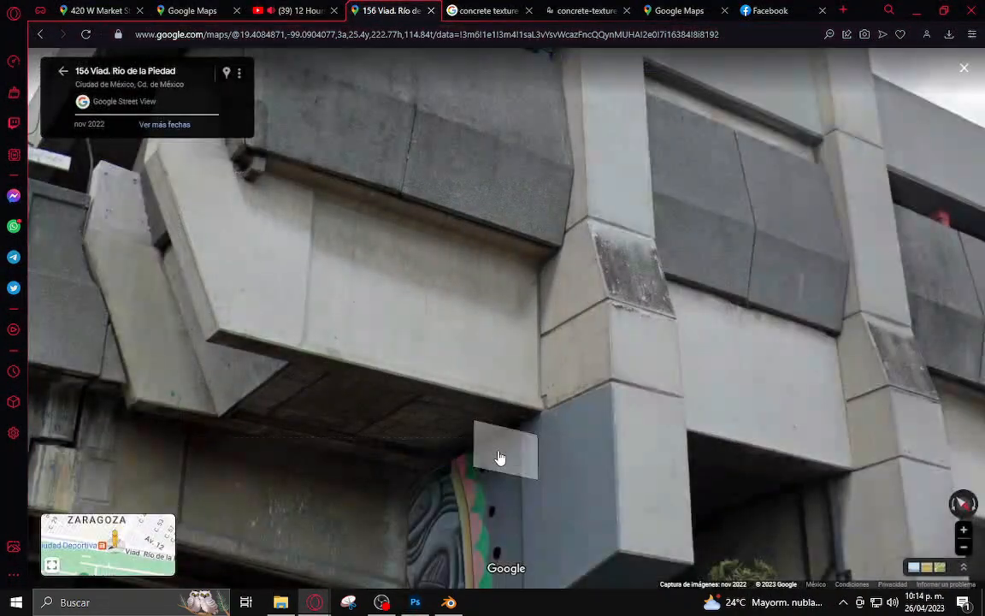
Switch to Photoshop, paste the beam capture into metro cdmx.psd, and place it over the black area above the corrugated strip
key("alt+Tab")
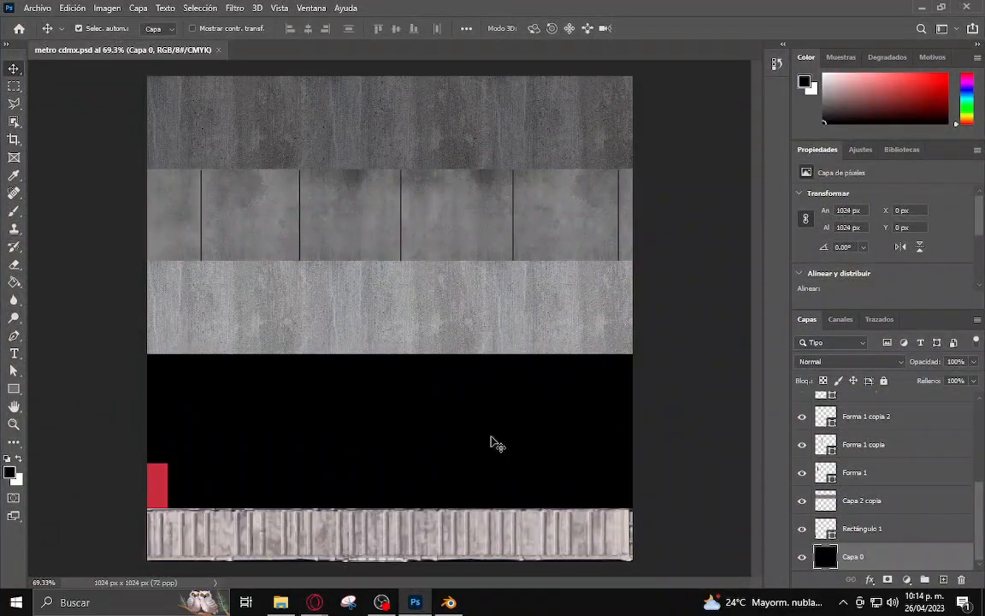
key("ctrl+v")
left_click_drag(450, 386, 427, 477)
Give the concrete-834490_960_720 copia 3 layer's Color Overlay the beam photo's grey (afb1b0) at 36% opacity
left_click(459, 346)
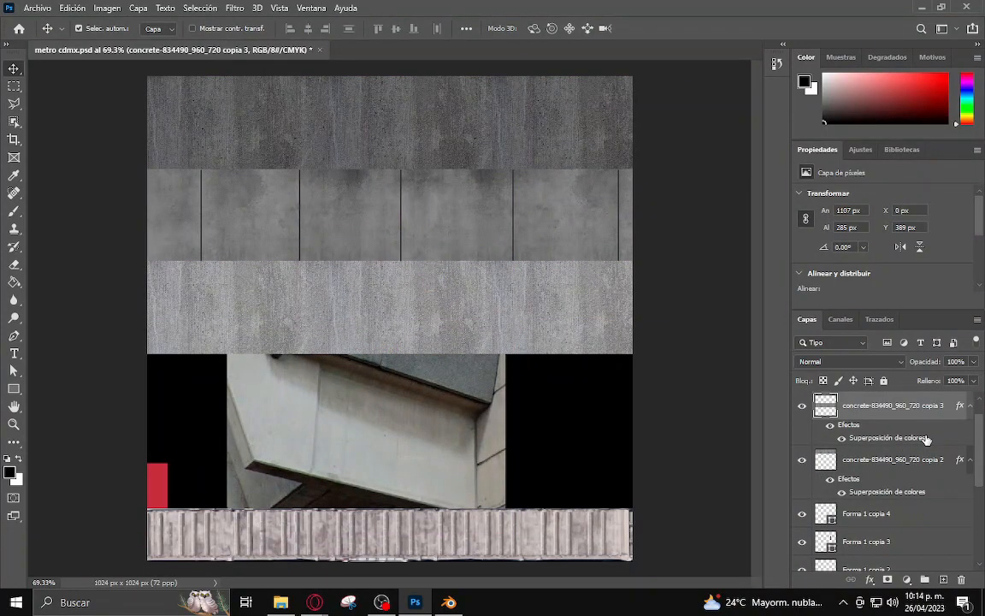
double_click(838, 398)
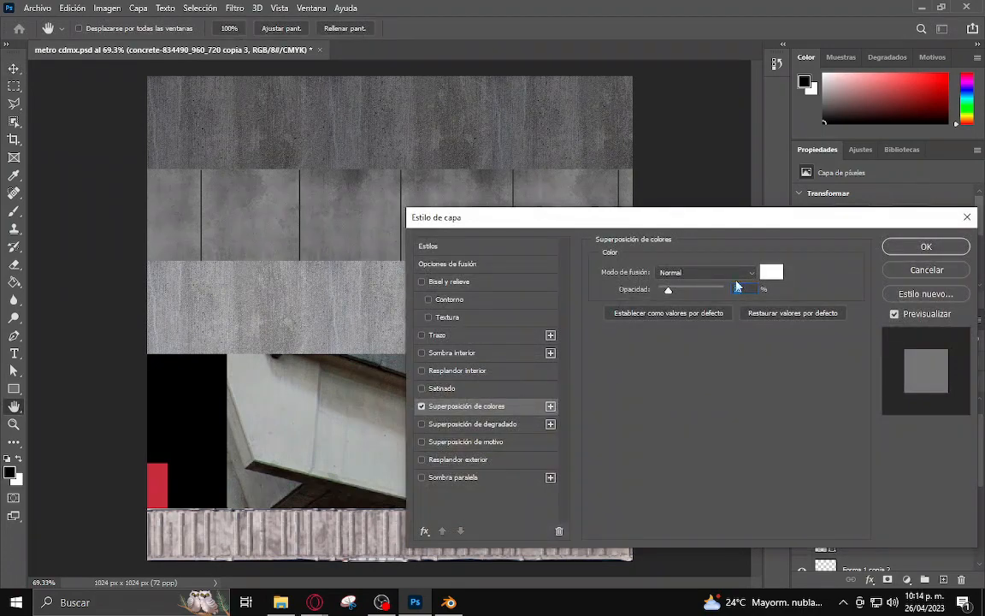
left_click(771, 272)
left_click(291, 408)
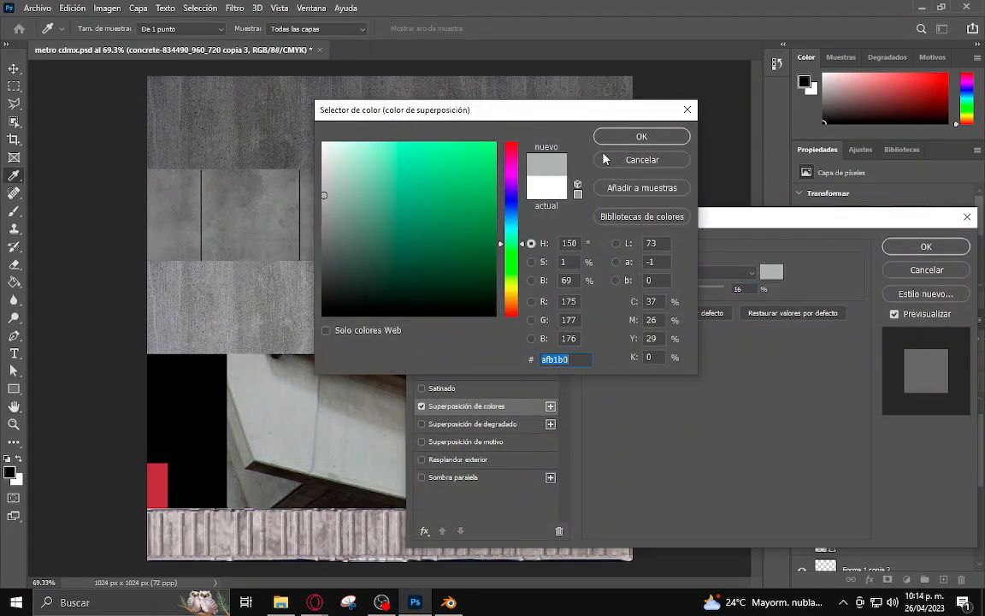
left_click(637, 137)
mouse_move(683, 290)
left_mouse_down()
mouse_move(692, 296)
mouse_move(682, 293)
left_mouse_up()
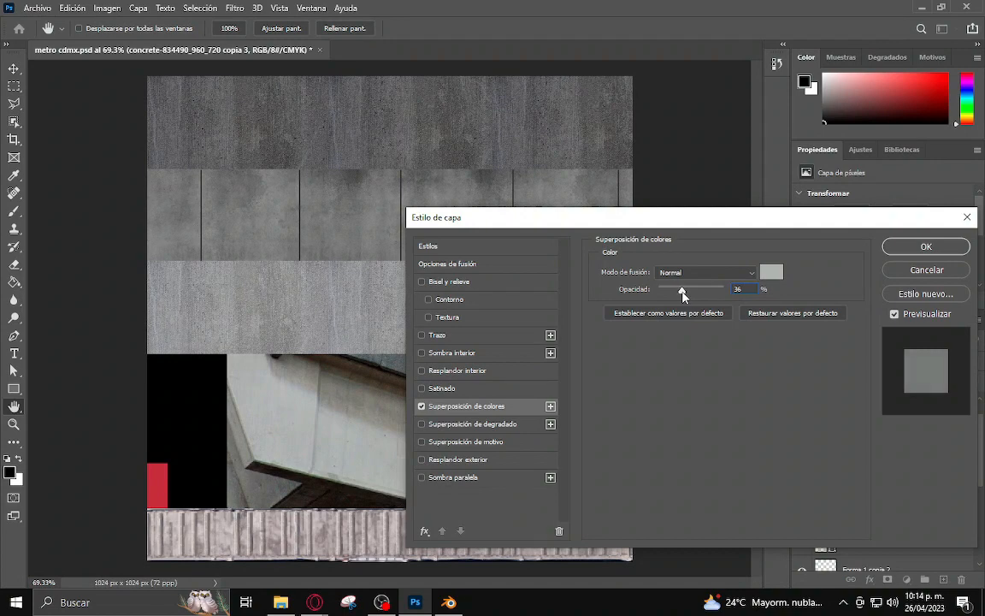
Resample the overlay colour from the lit face of the photographed beam, and set the overlay's opacity to 40%
left_click(763, 271)
left_click(268, 390)
left_click(268, 371)
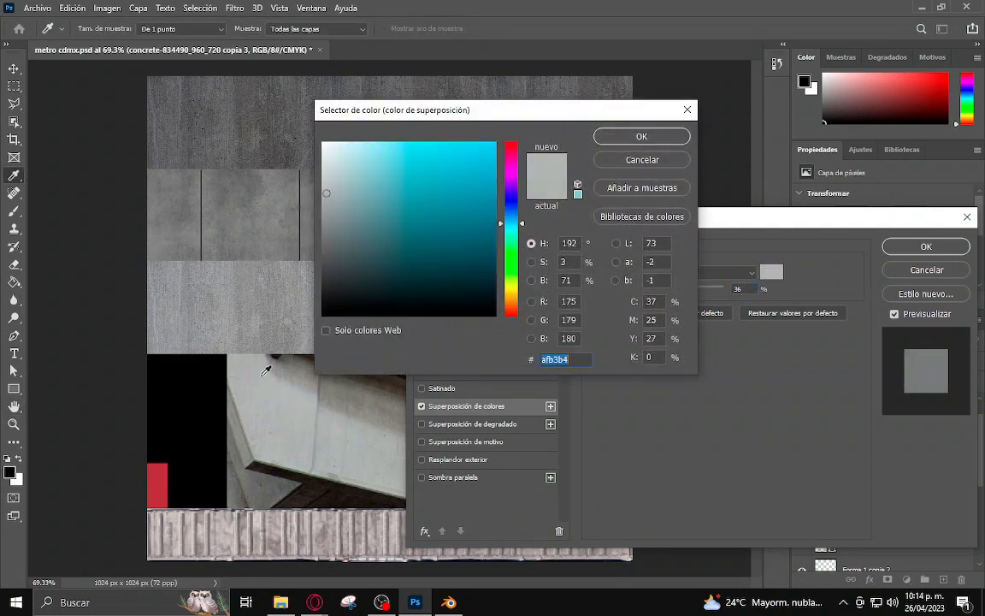
left_click(253, 388)
left_click(277, 402)
left_click(337, 431)
left_click(357, 438)
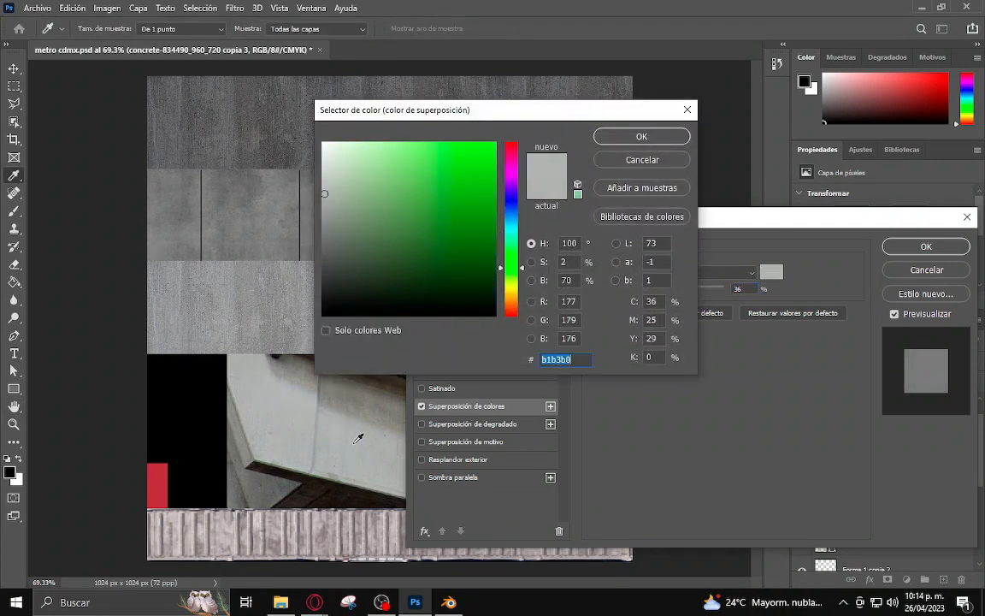
left_click(372, 438)
left_click(624, 138)
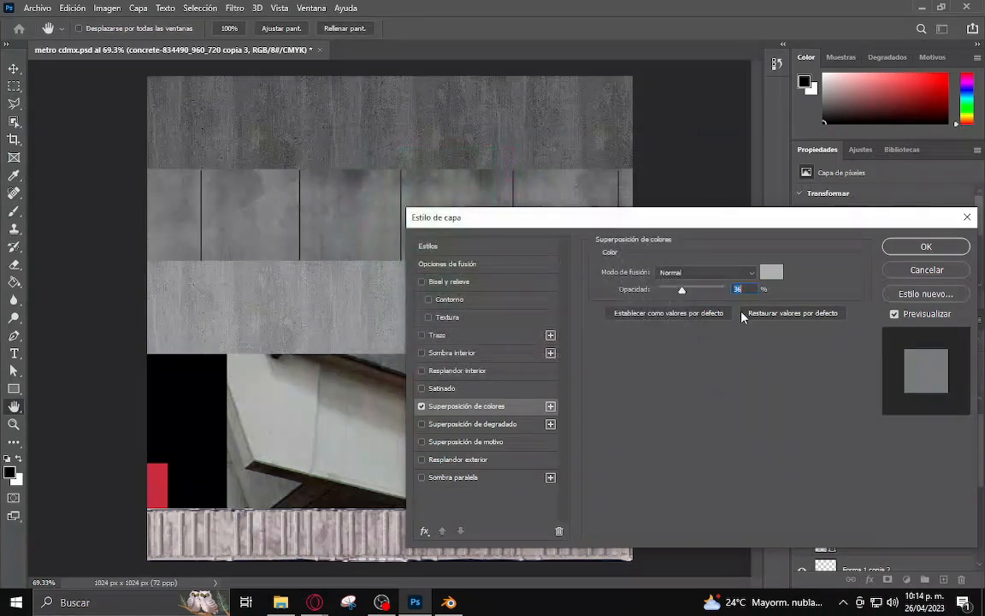
mouse_move(676, 289)
left_mouse_down()
mouse_move(700, 293)
mouse_move(676, 295)
left_mouse_up()
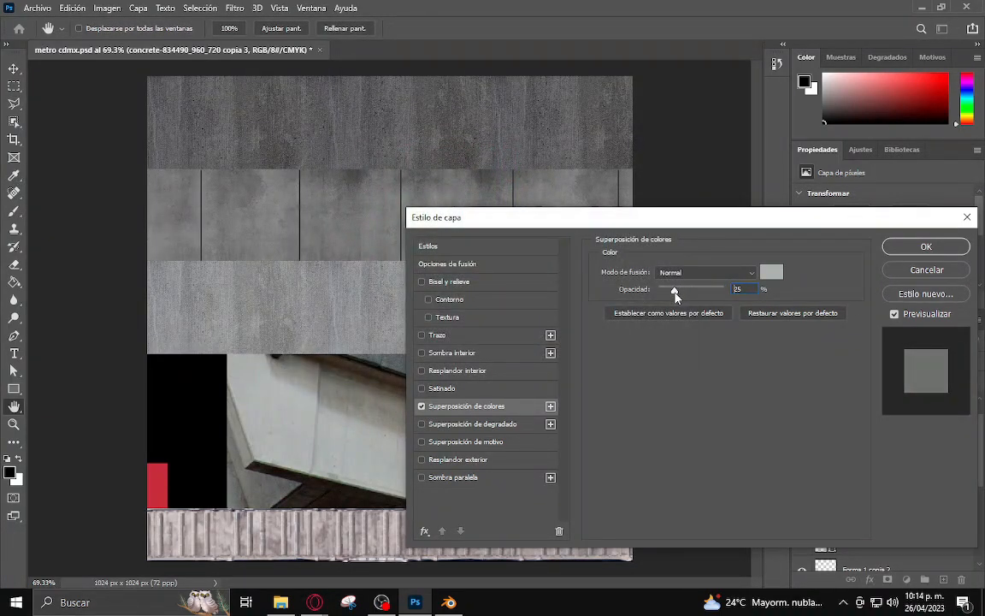
left_click(900, 253)
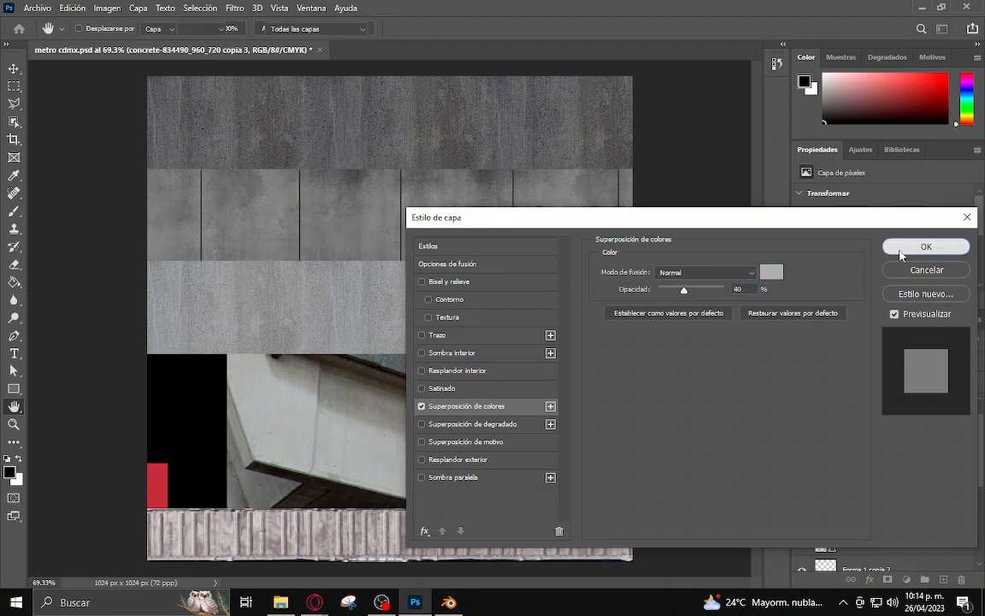
Apply the colour overlay and delete the pasted beam photo from metro cdmx.psd
left_click(427, 427)
key("Delete")
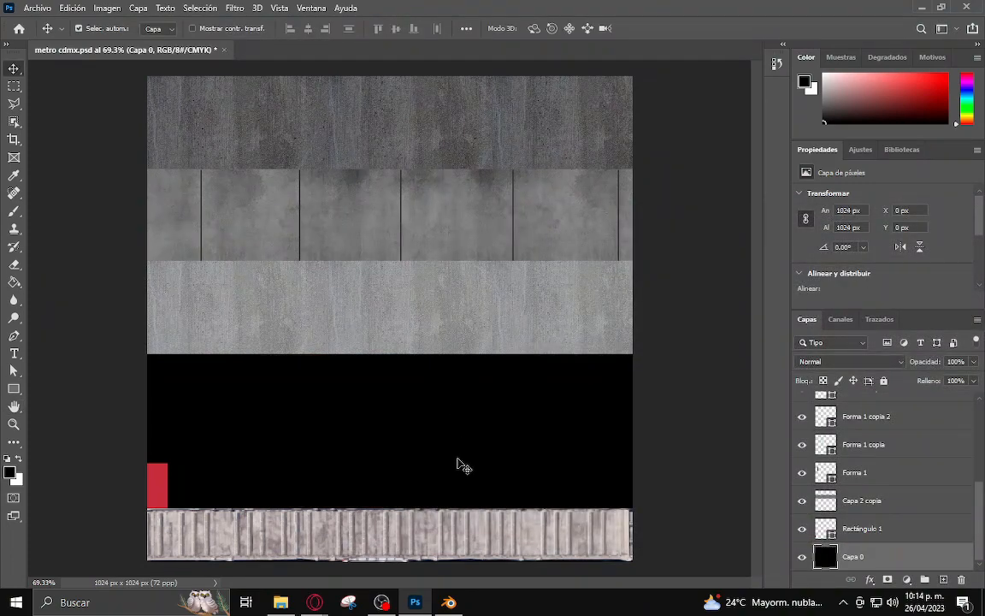
Switch to Blender and add a new material to Plane.001, the outer long beam beside the track
left_click(449, 602)
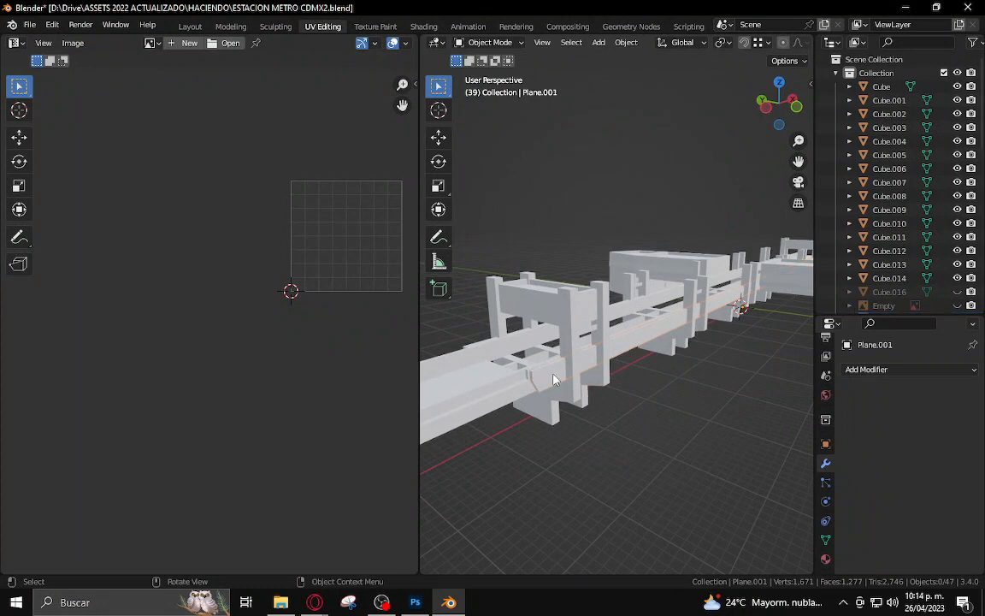
middle_click_drag(529, 373, 596, 391)
scroll(574, 393, "up", 2)
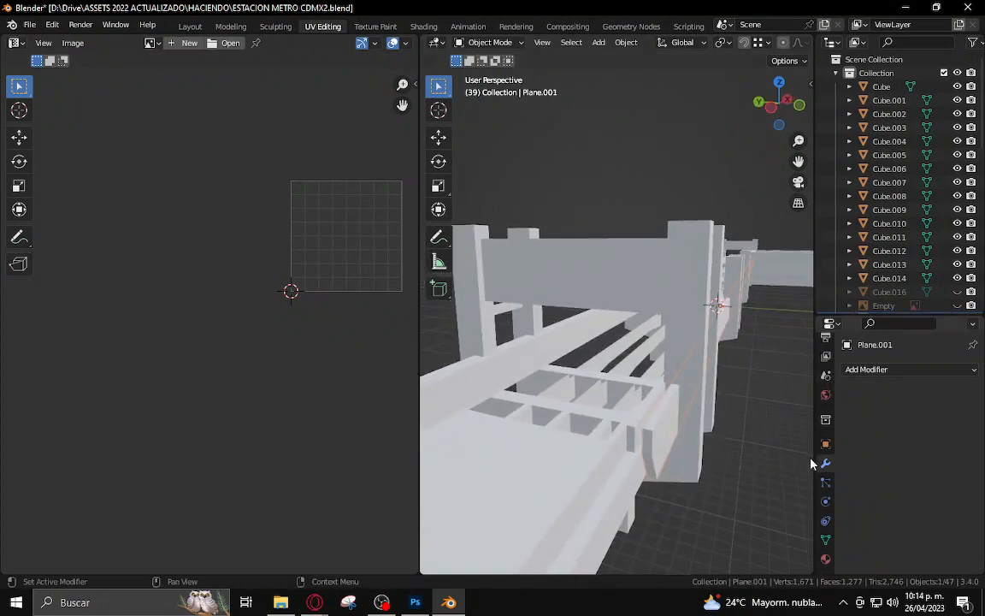
left_click(826, 560)
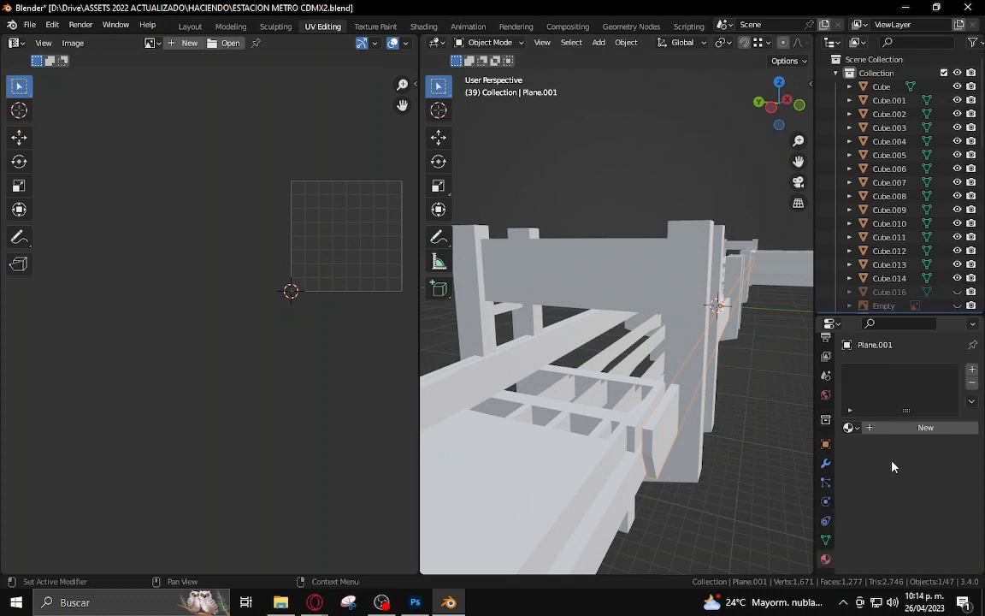
left_click(913, 427)
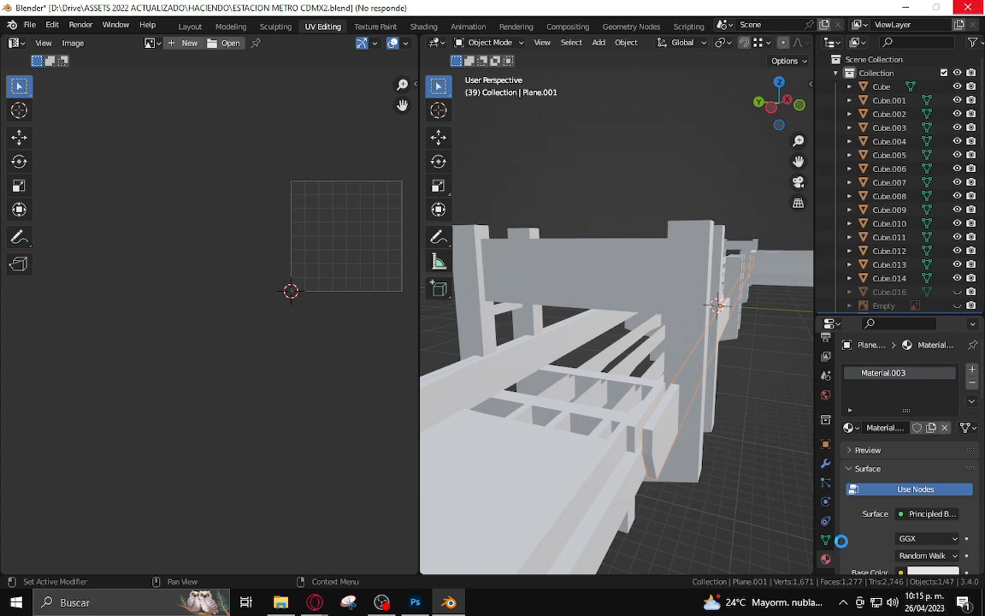
Give the new material an Image Texture base colour that uses metro cdmx.psd from the Desktop
scroll(845, 527, "down", 7)
left_click(901, 381)
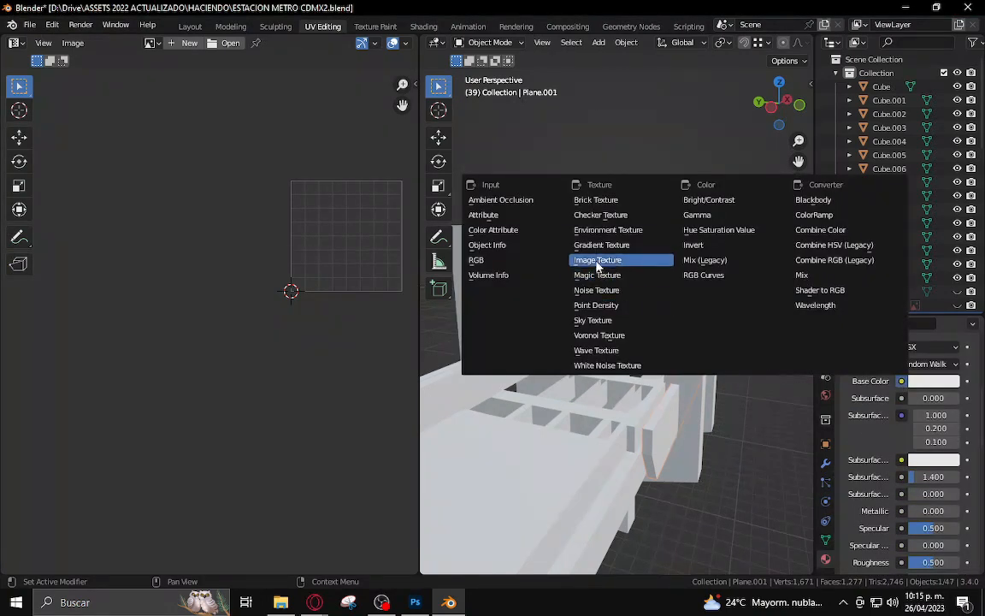
left_click(596, 262)
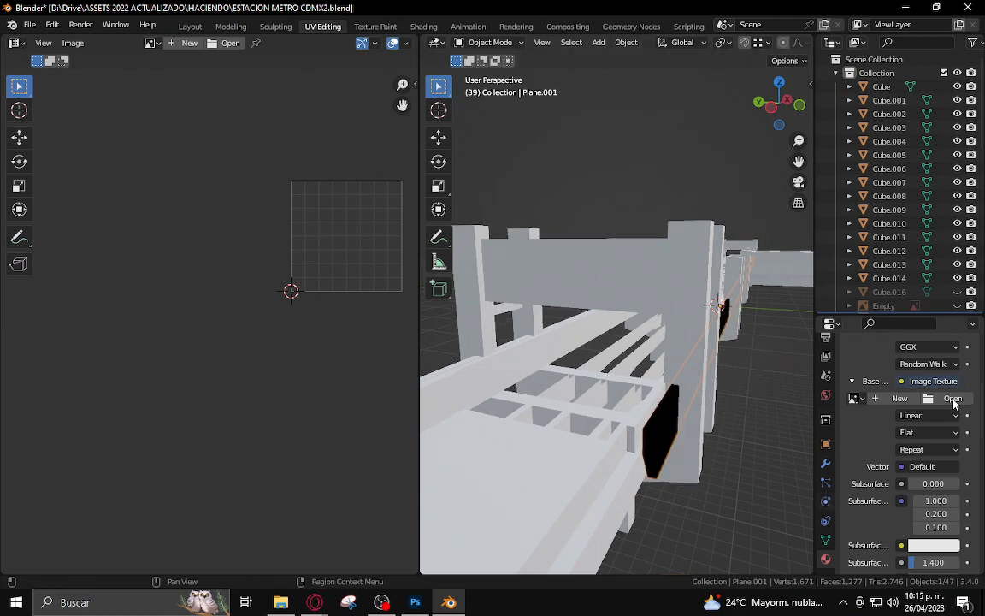
left_click(954, 399)
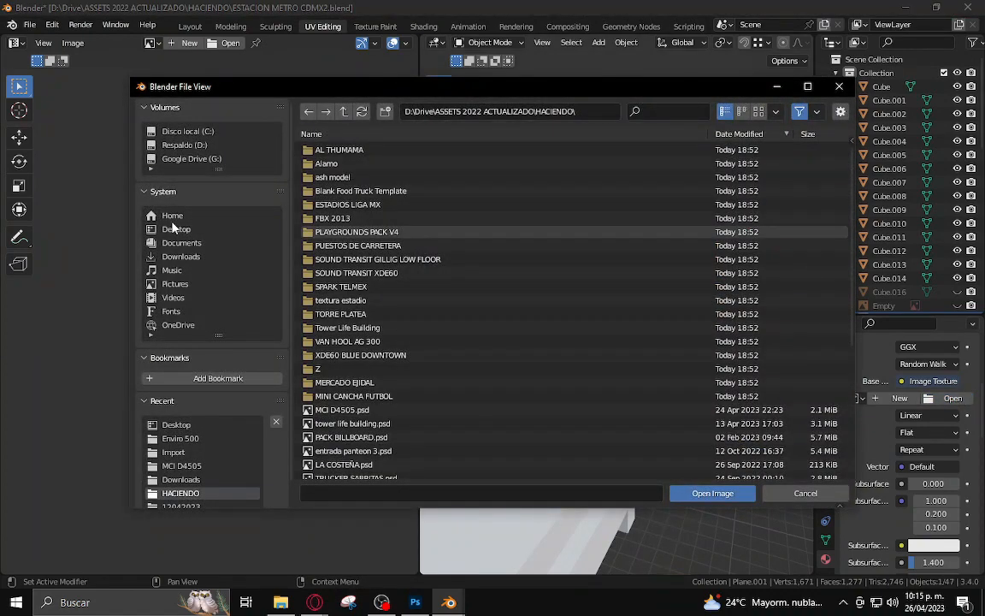
left_click(171, 227)
double_click(332, 150)
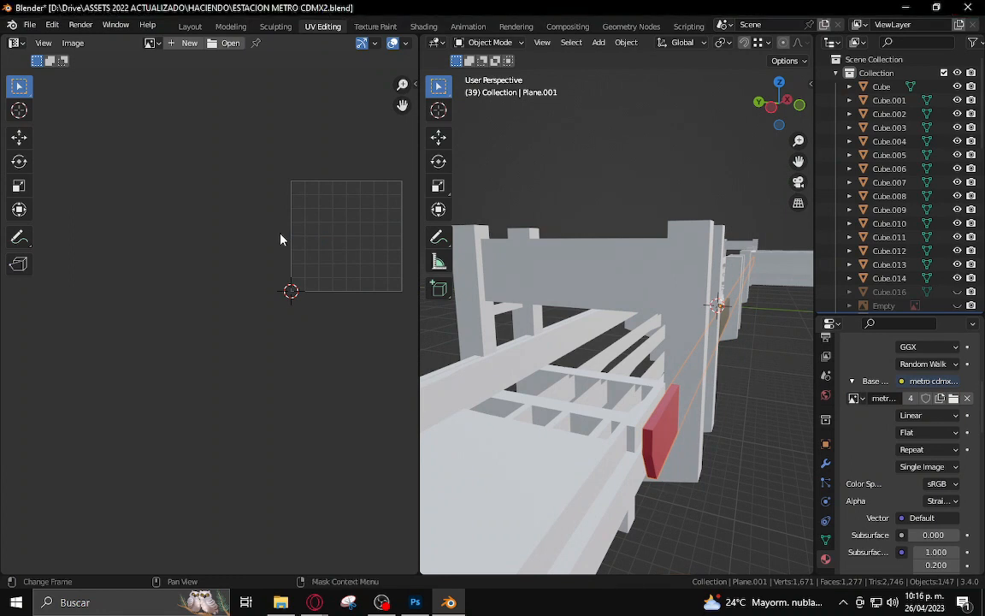
Show metro cdmx.psd as the background image in the UV editor
left_click(151, 43)
left_click(176, 63)
left_click(132, 45)
left_click(176, 78)
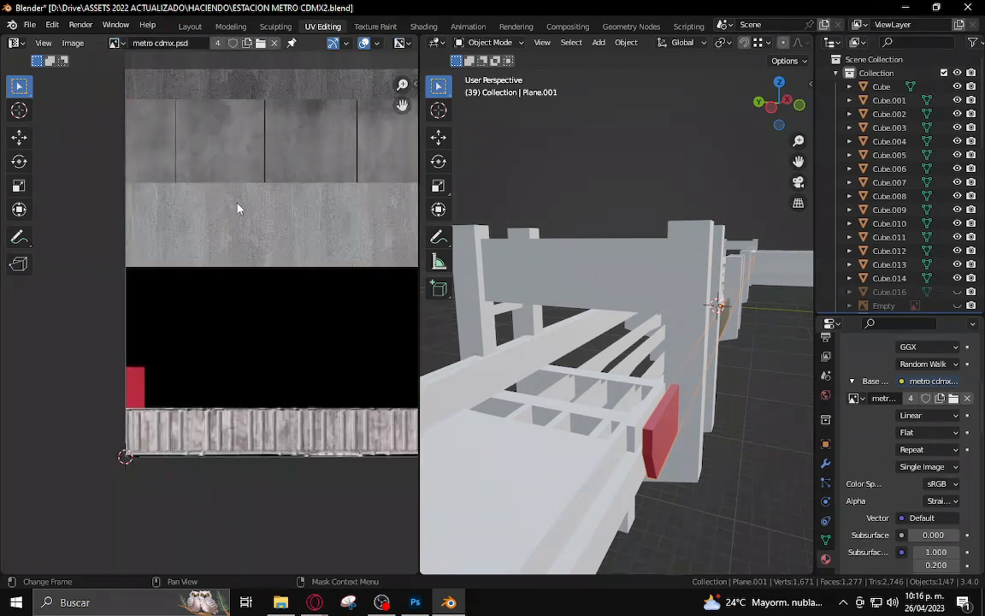
Unwrap all faces of Plane.001 with Cube Projection
scroll(238, 207, "down", 4)
key("Tab")
key("a")
left_click(777, 43)
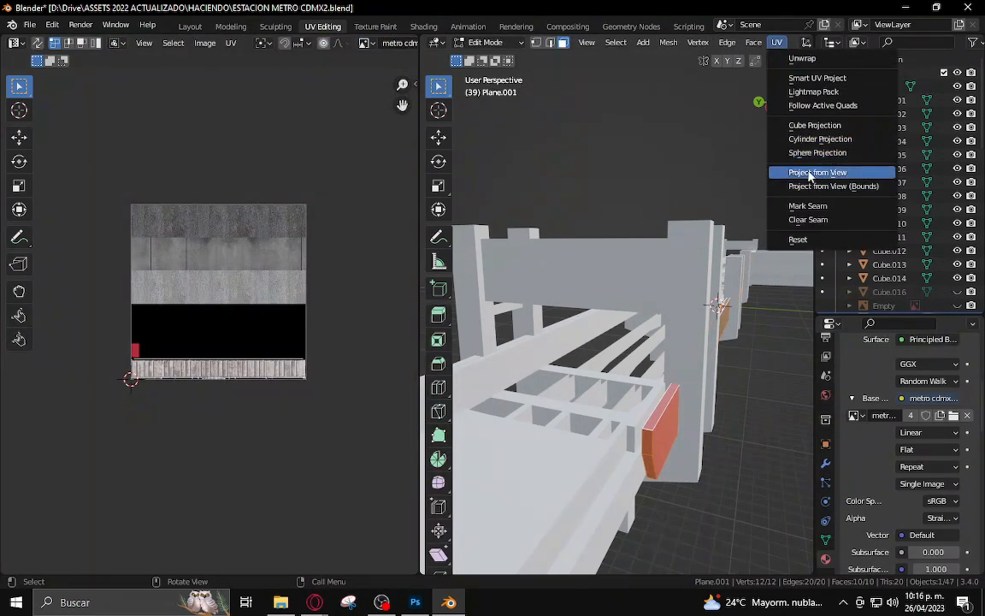
left_click(808, 125)
Scale and move the beam's UVs so they fill the height of the light concrete strip, and return to Object Mode
key("a")
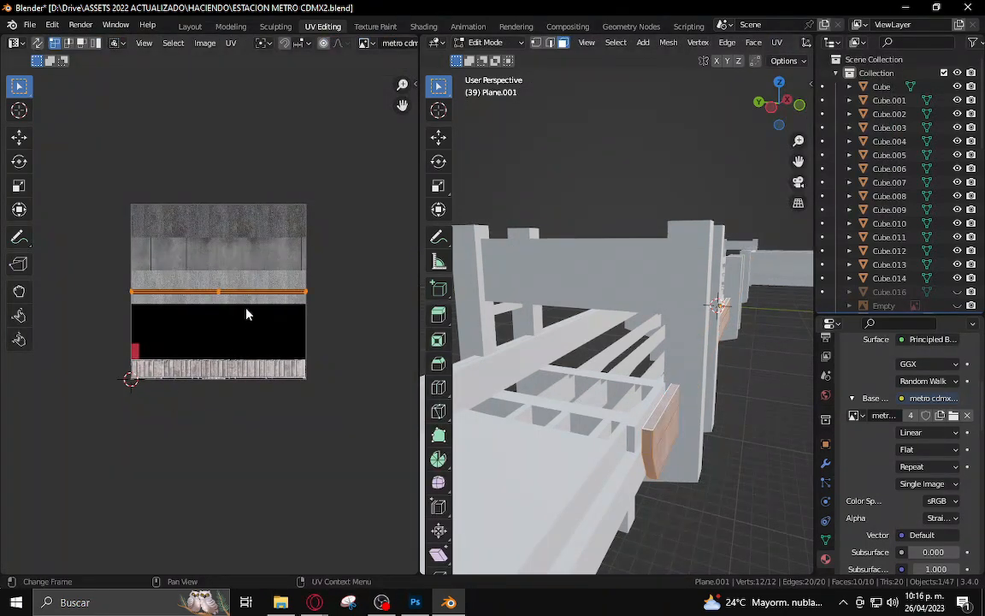
scroll(229, 332, "up", 3)
key("s")
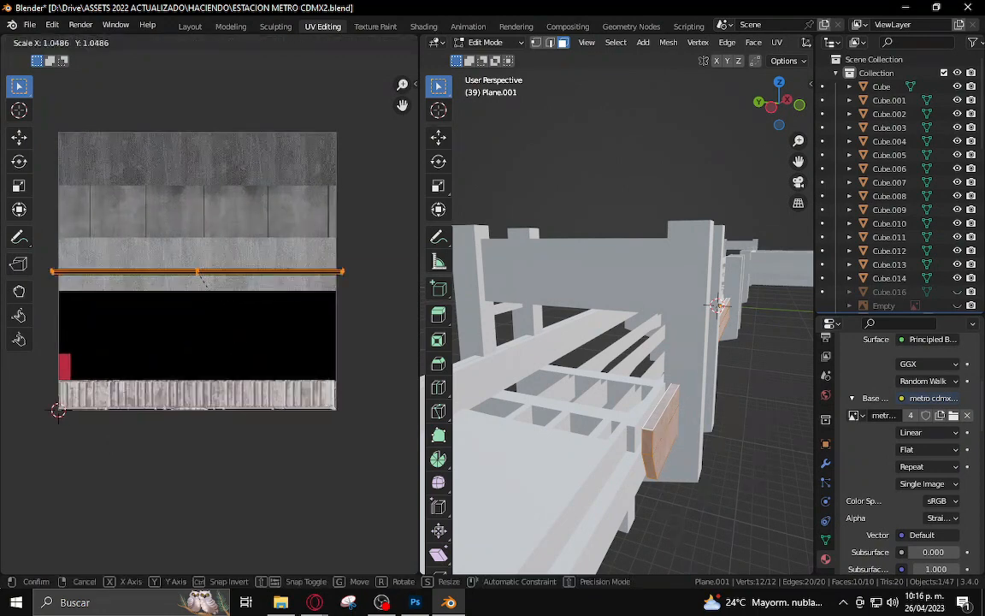
left_click(335, 414)
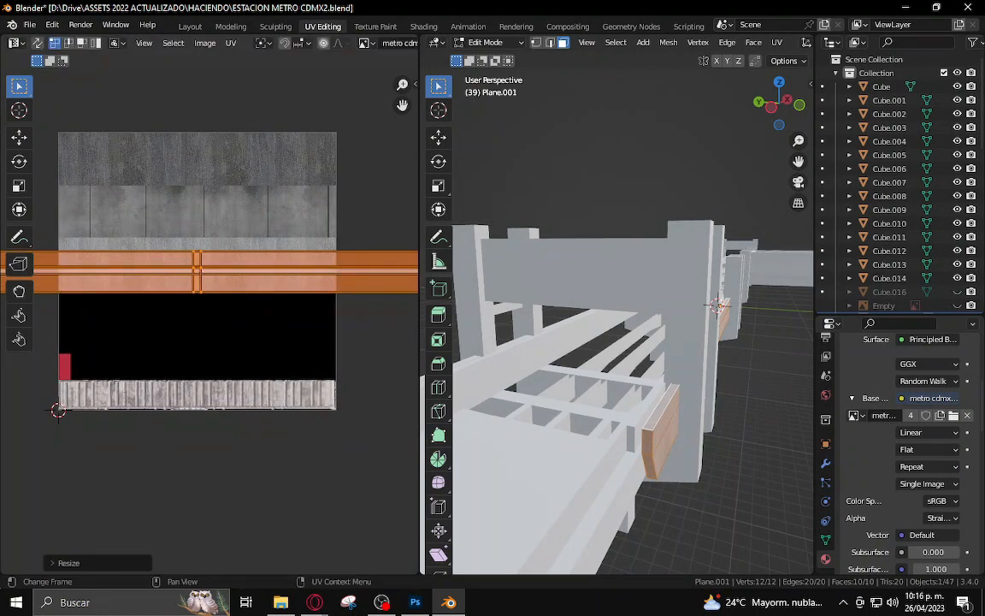
key("s")
scroll(326, 440, "up", 3)
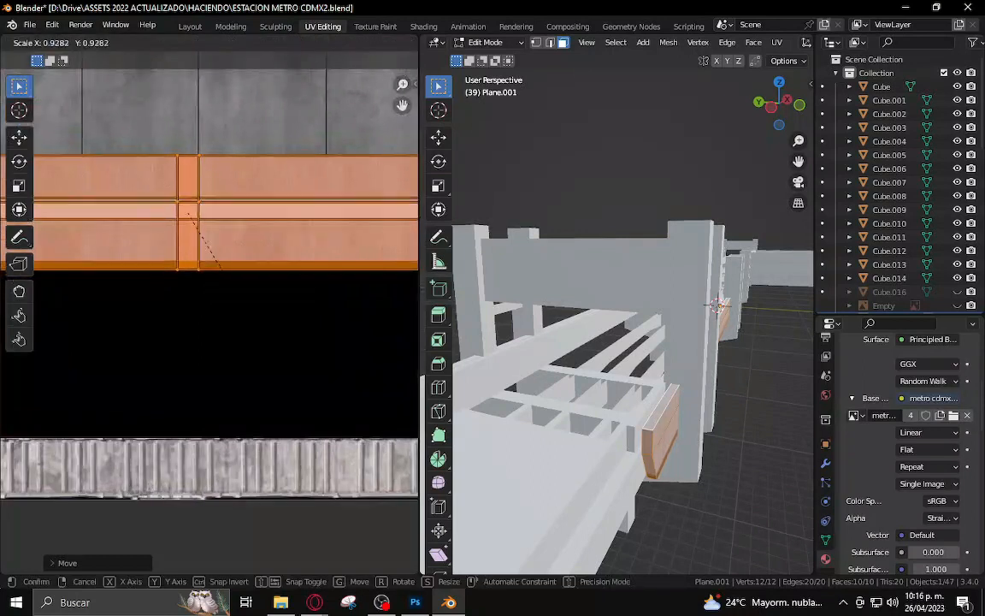
left_click(285, 392)
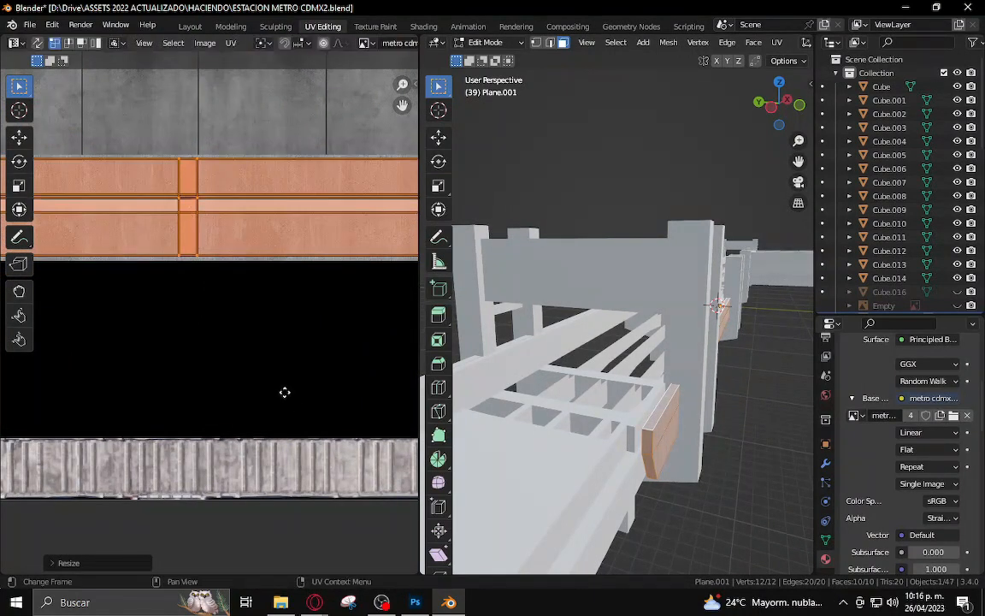
key("g")
left_click(284, 393)
key("s")
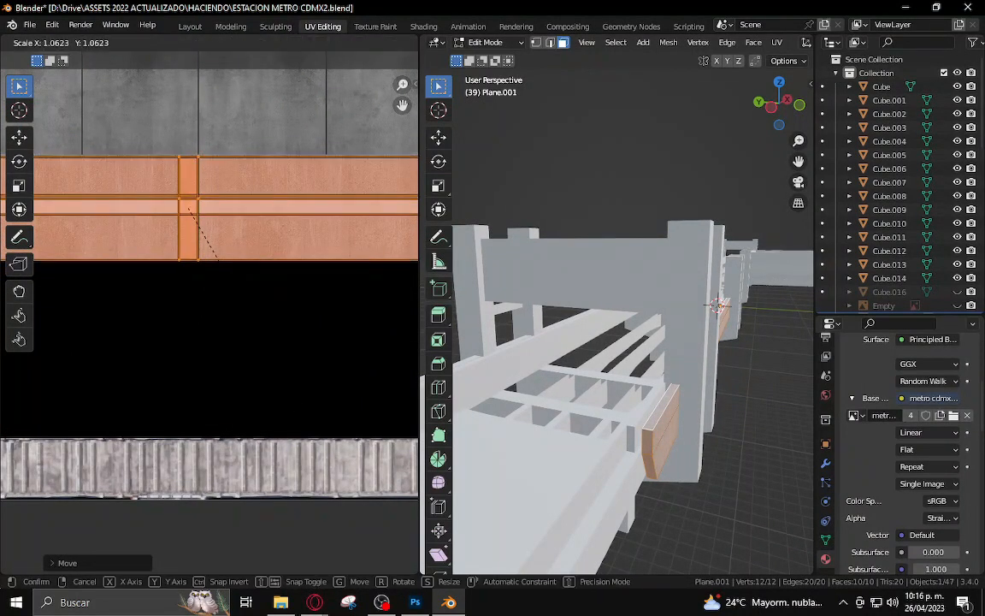
left_click(347, 385)
key("Tab")
middle_click_drag(637, 402, 660, 356)
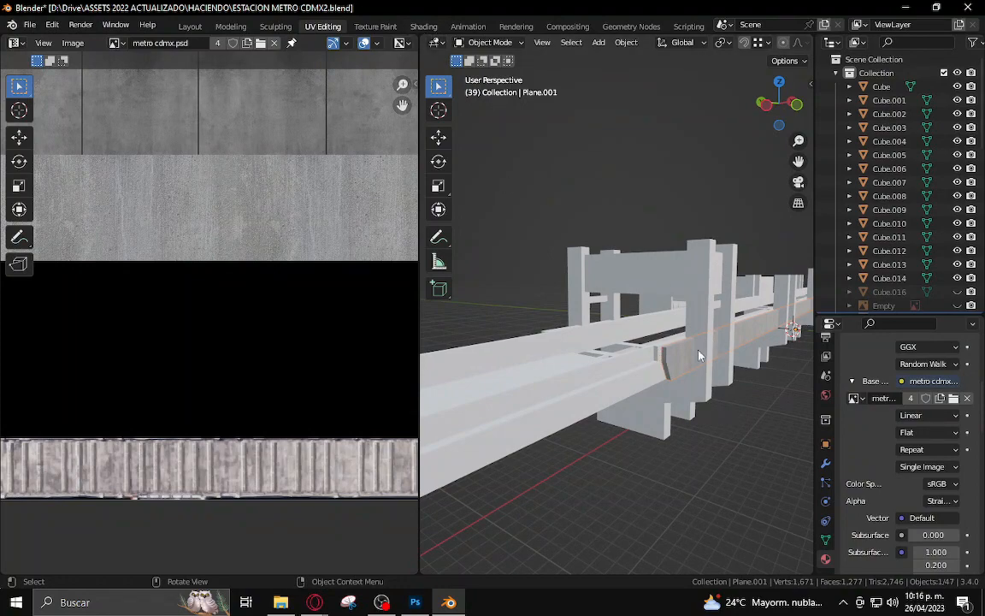
scroll(698, 356, "up", 2)
Switch to the Layout workspace and hide Plane.002, the untextured beam just inside the textured one
left_click(189, 27)
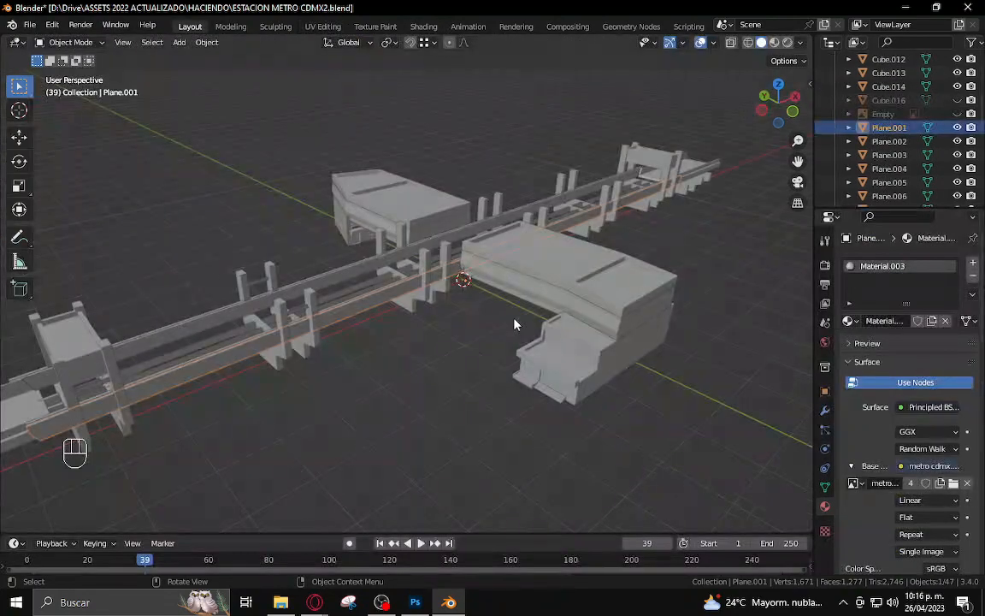
middle_click_drag(392, 332, 585, 279, "shift")
scroll(585, 280, "up", 2)
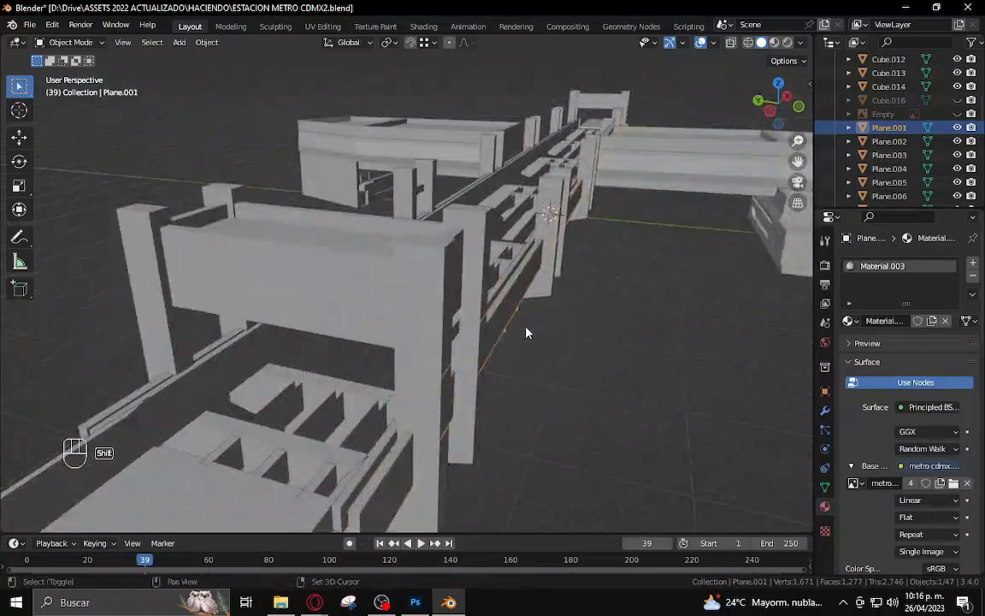
middle_click_drag(526, 332, 599, 268, "shift")
left_click(475, 394)
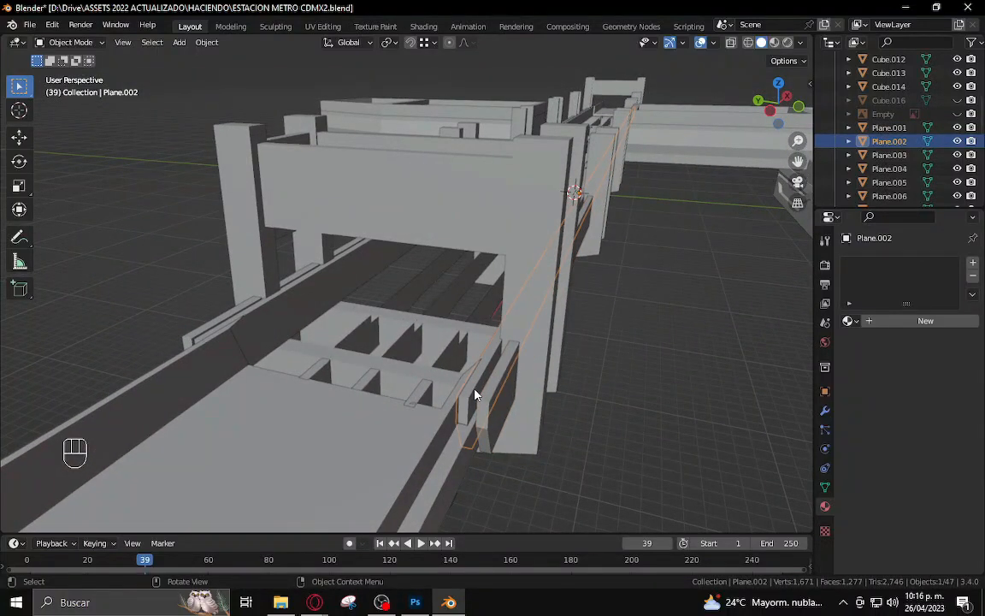
key("h")
Duplicate the textured beam Plane.001 and move the copy along Y into the place of the hidden inner beam
left_click(490, 402)
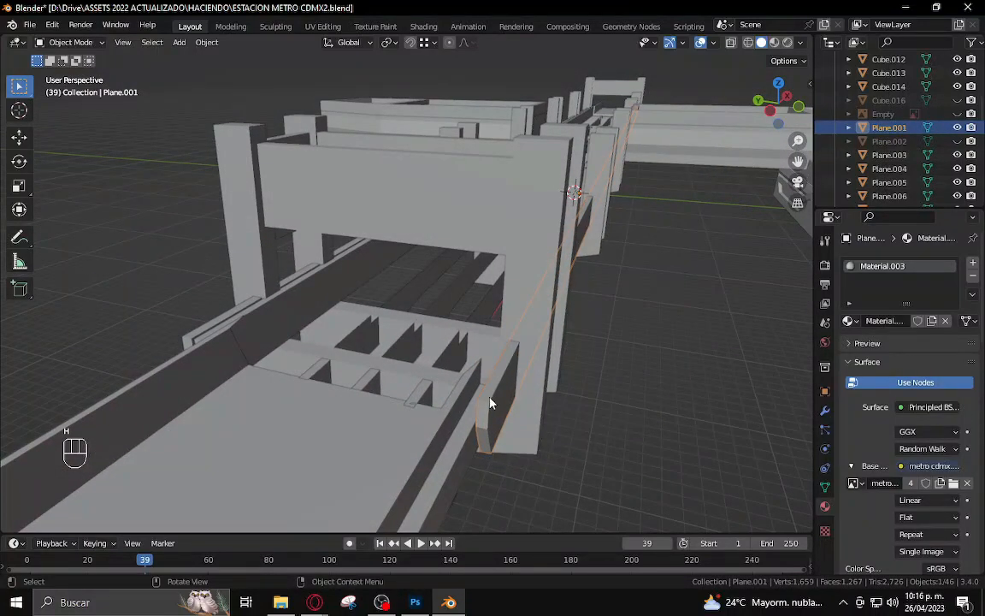
key("shift+d")
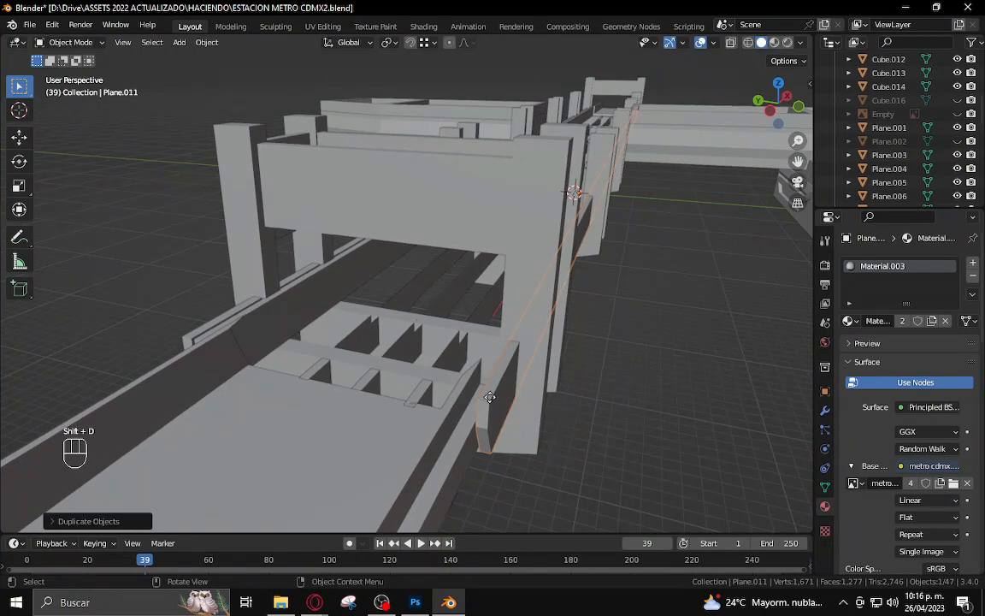
key("y")
key("ctrl")
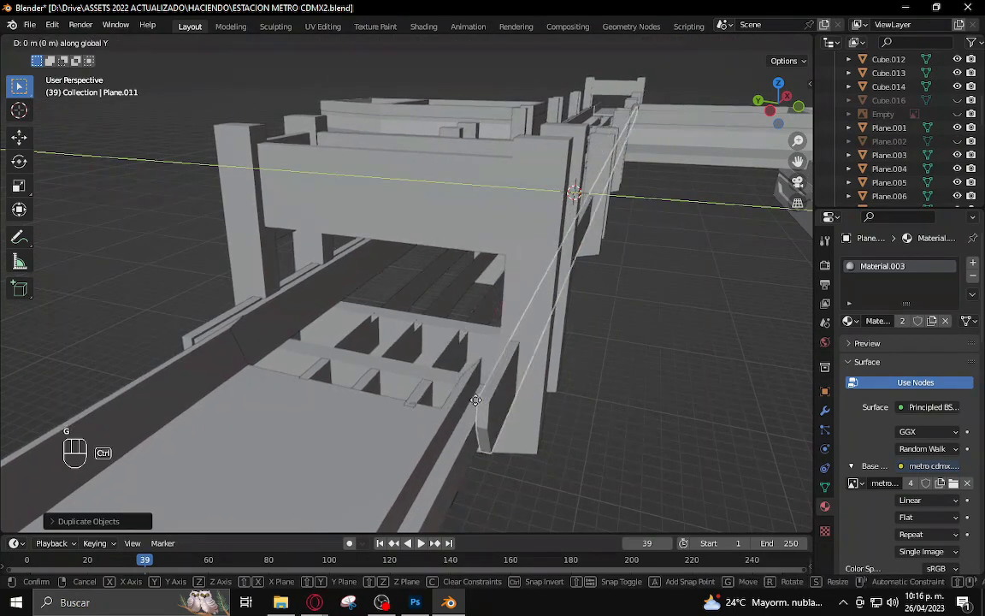
left_click(481, 365, "ctrl")
key("g")
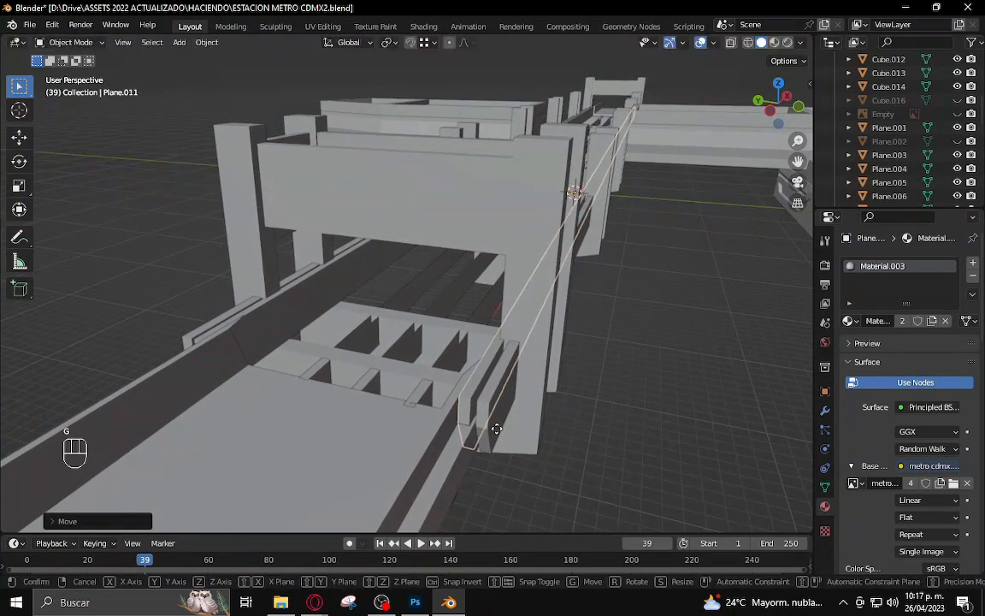
key("y")
left_click(499, 416)
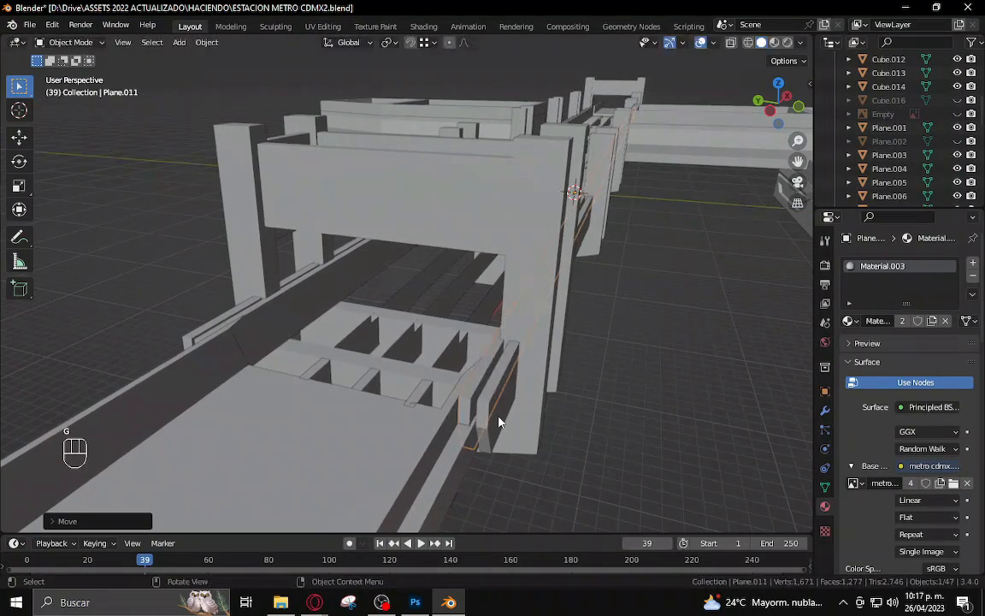
Delete Plane.003 and Plane.004, the two untextured long beams on the opposite side of the track
left_click(500, 417, "shift")
middle_click_drag(500, 418, 530, 417)
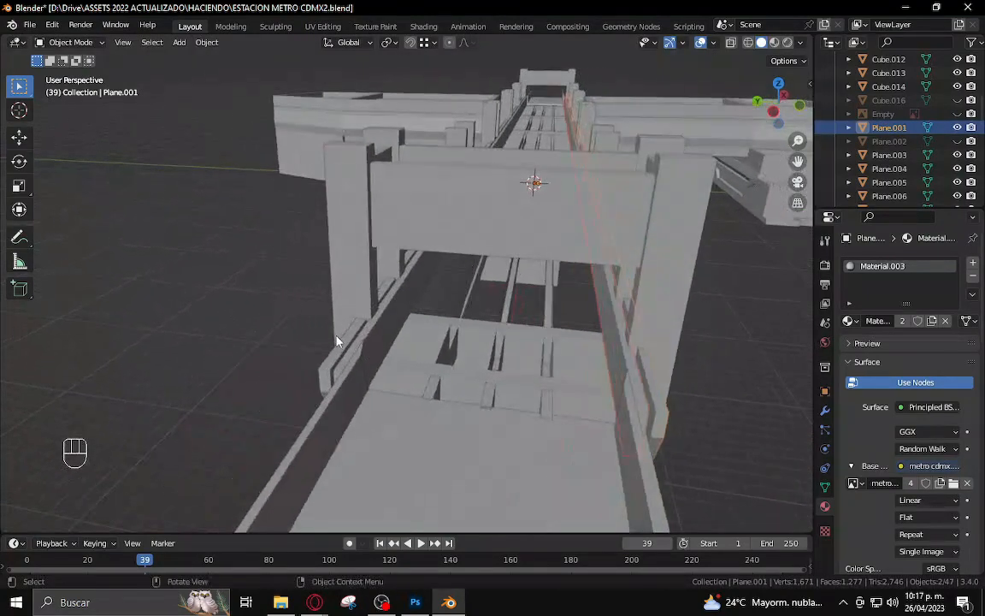
left_click(349, 348)
middle_click_drag(349, 348, 567, 385)
left_click(572, 389, "shift")
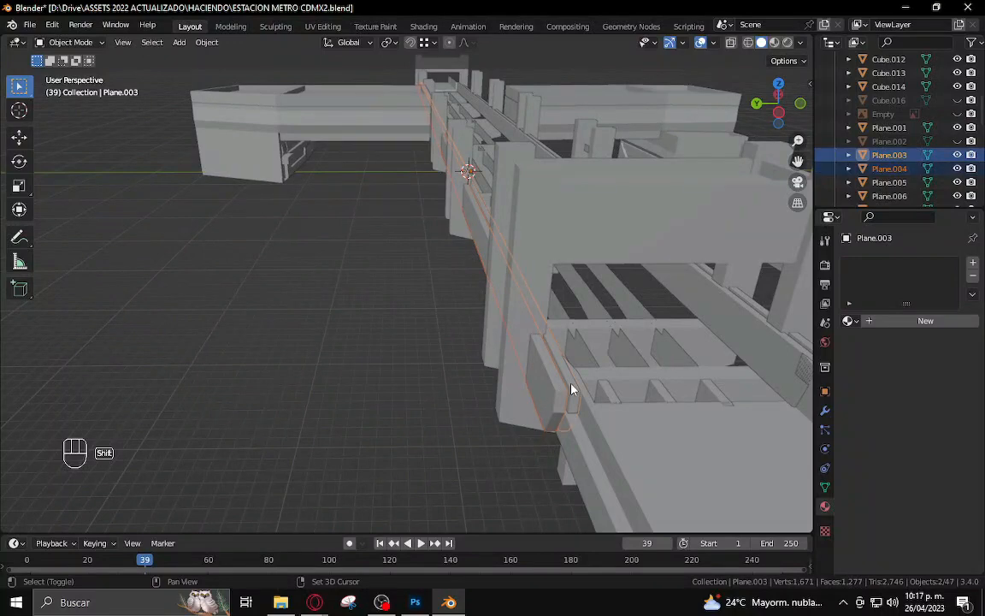
key("x")
left_click(572, 386)
middle_click_drag(669, 424, 523, 407)
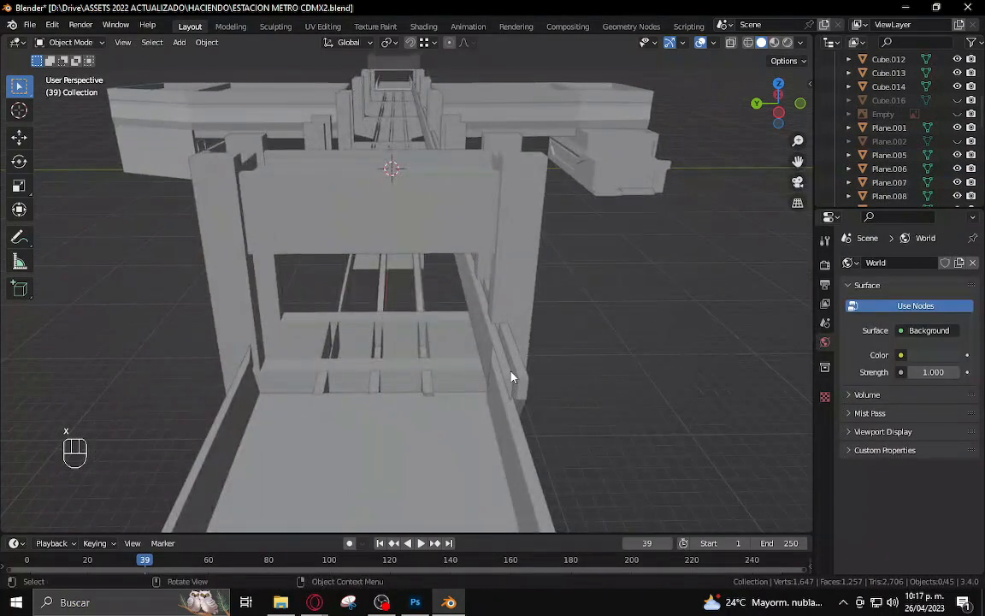
Duplicate both textured beams and move the copies along Y to the opposite side of the track
left_click(520, 383)
key("shift+d")
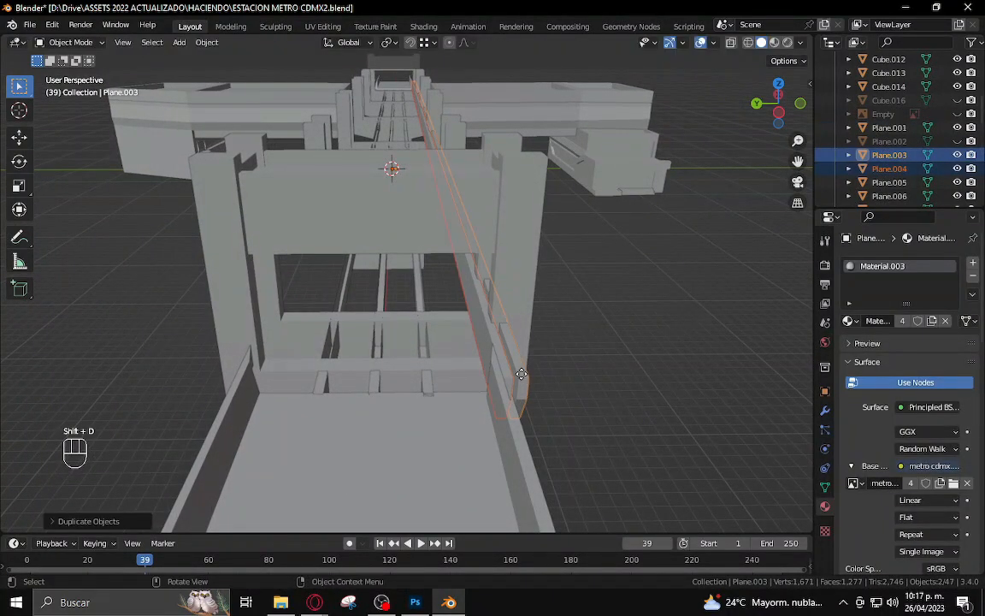
key("g")
key("y")
left_click(417, 380)
middle_click_drag(240, 377, 316, 376)
Move the two copied beams, Plane.003 and Plane.004, along Y until they sit against the station's side pillars
key("t")
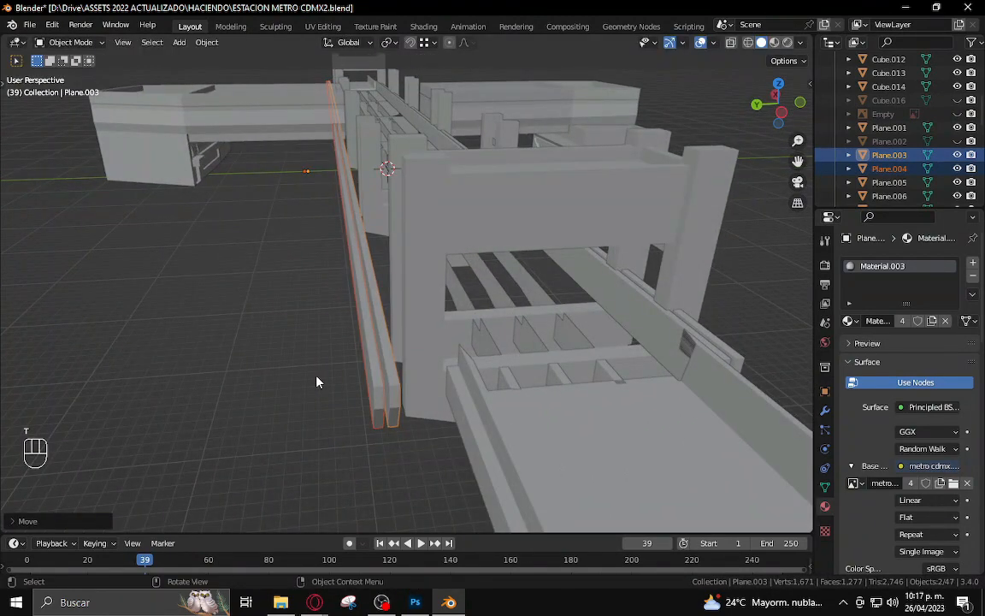
key("t")
key("f")
key("t")
key("g")
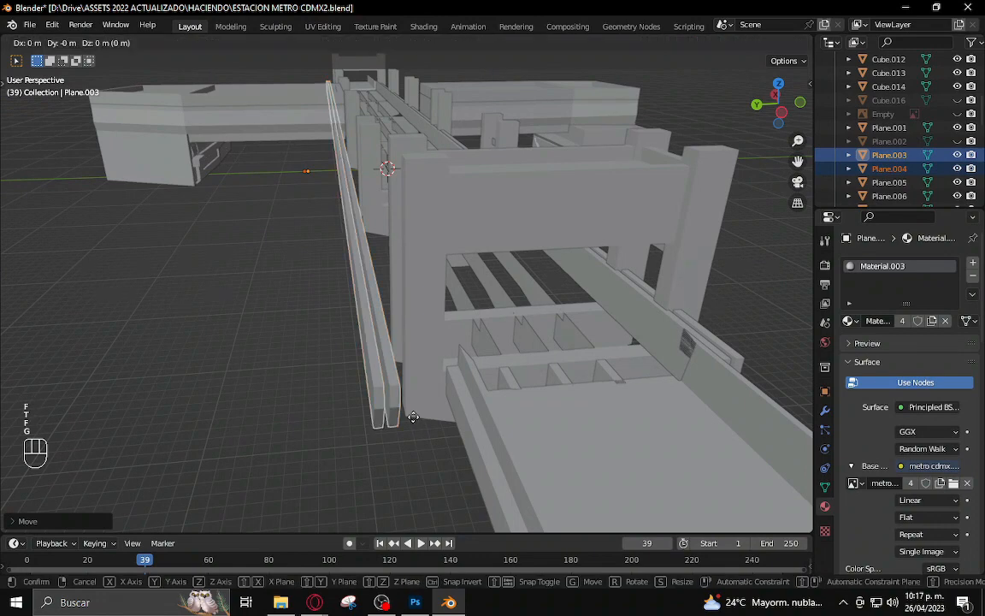
left_click(431, 418)
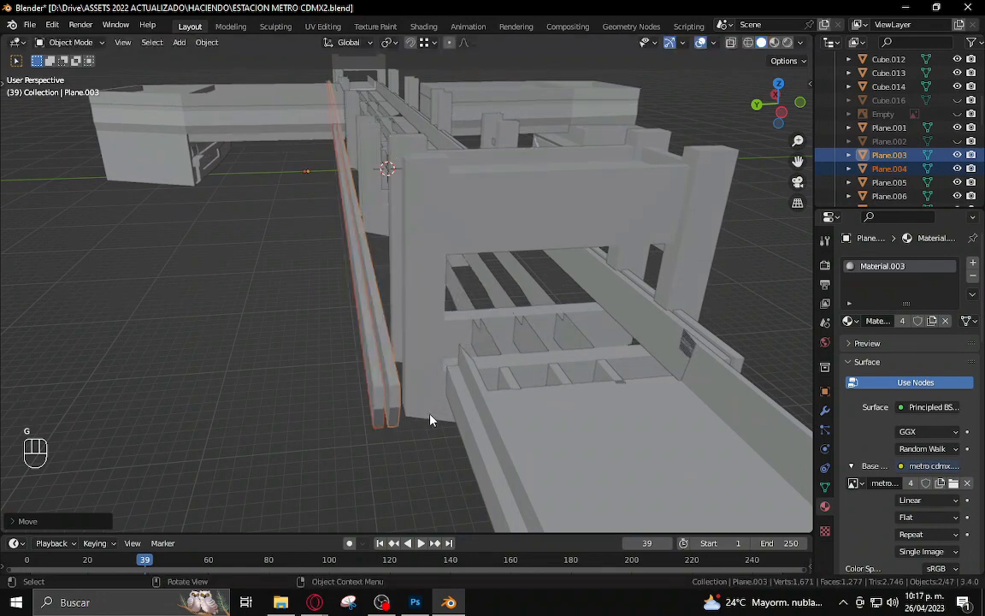
middle_click_drag(429, 418, 428, 433)
key("g")
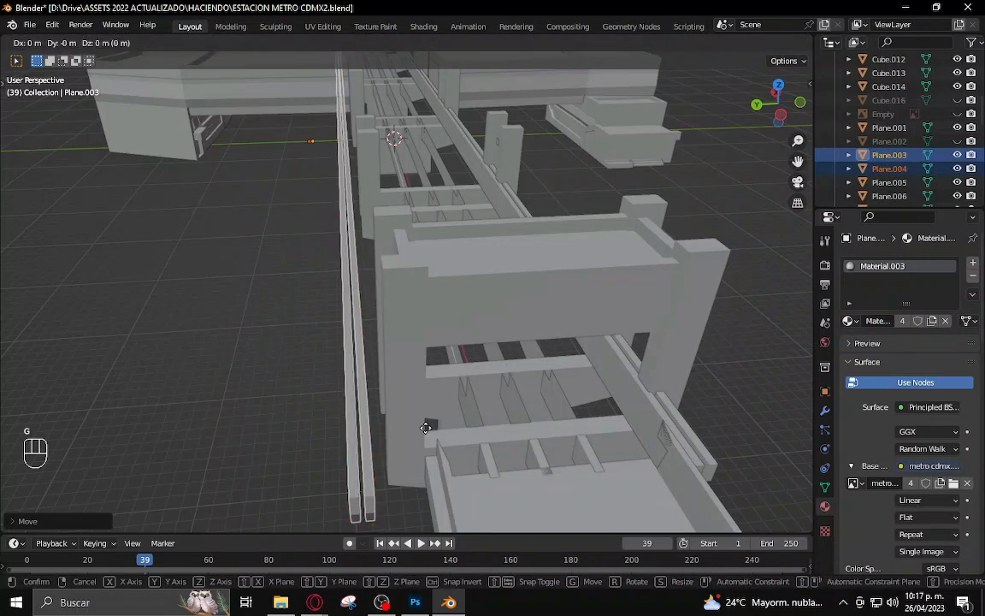
left_click(427, 426)
key("g")
middle_click(430, 426)
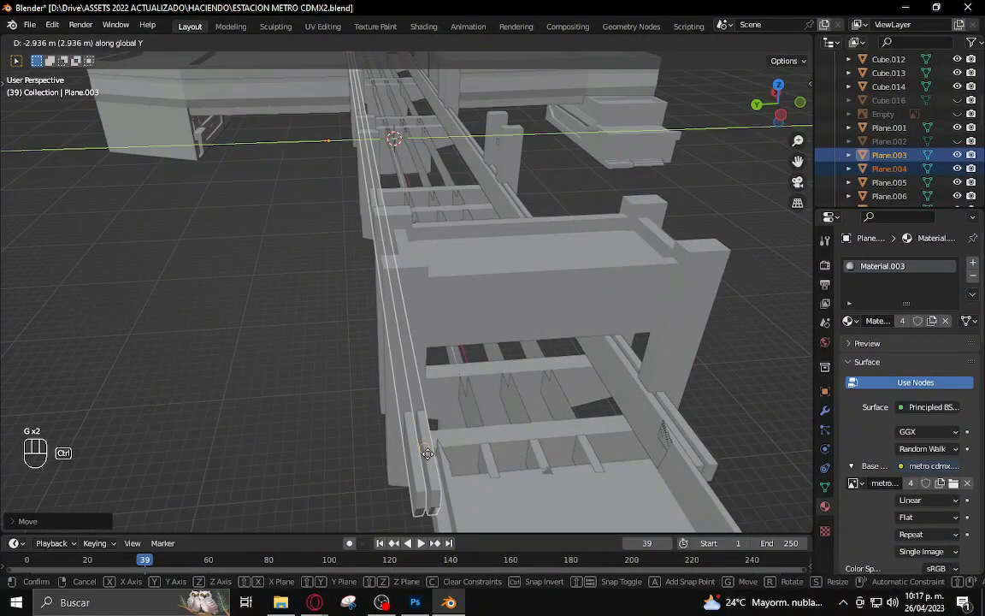
left_click(427, 459)
middle_click_drag(432, 459, 526, 388)
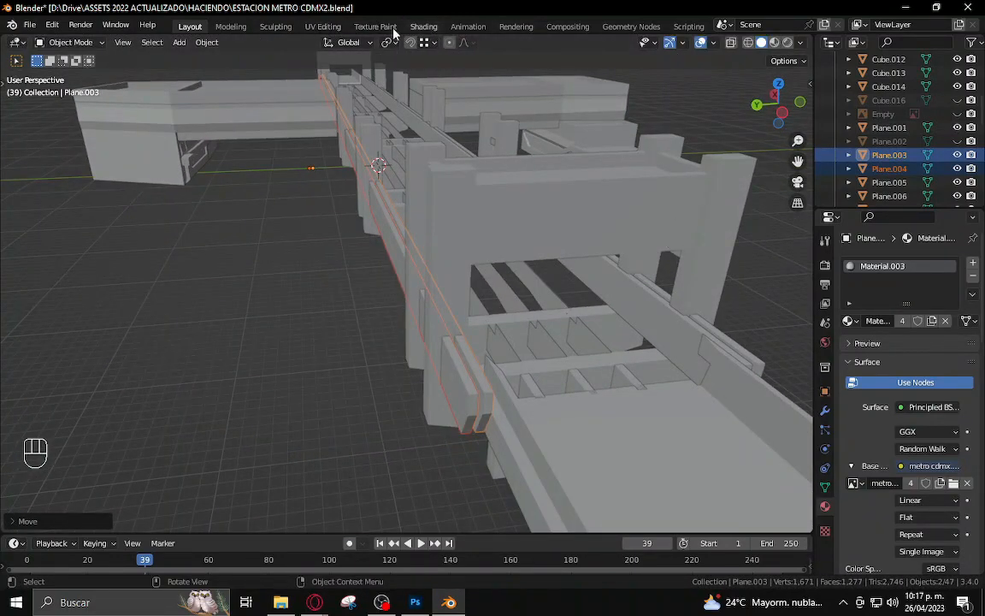
Switch to the UV Editing workspace and return to Object Mode with the copied beams in close view
left_click(323, 26)
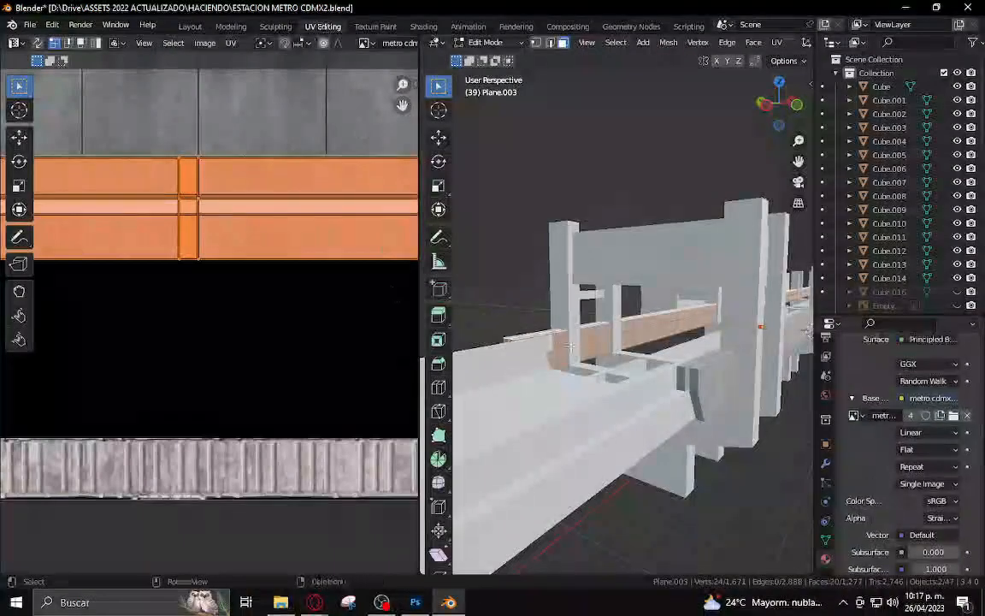
key("Tab")
middle_click_drag(571, 346, 527, 371)
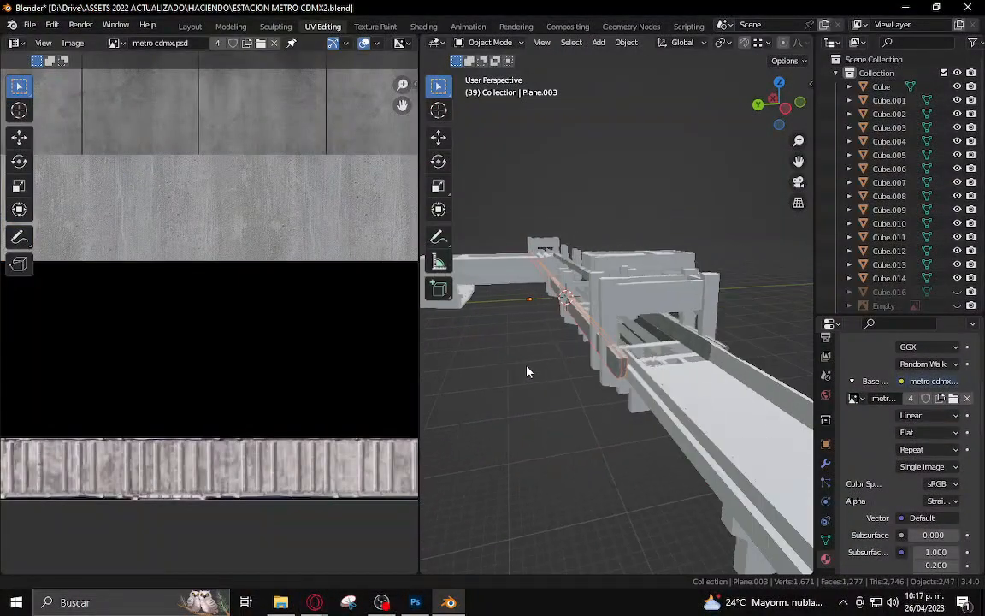
scroll(527, 371, "up", 6)
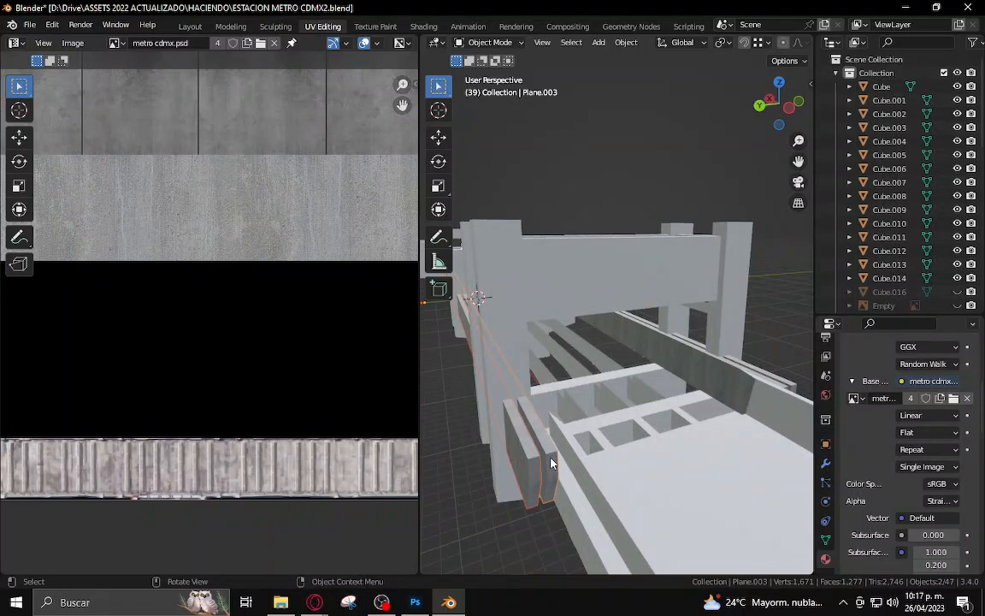
Select the long beams on the Plane.001 side of the track and adjust their position along Y
middle_click_drag(710, 395, 620, 411)
left_click(620, 411)
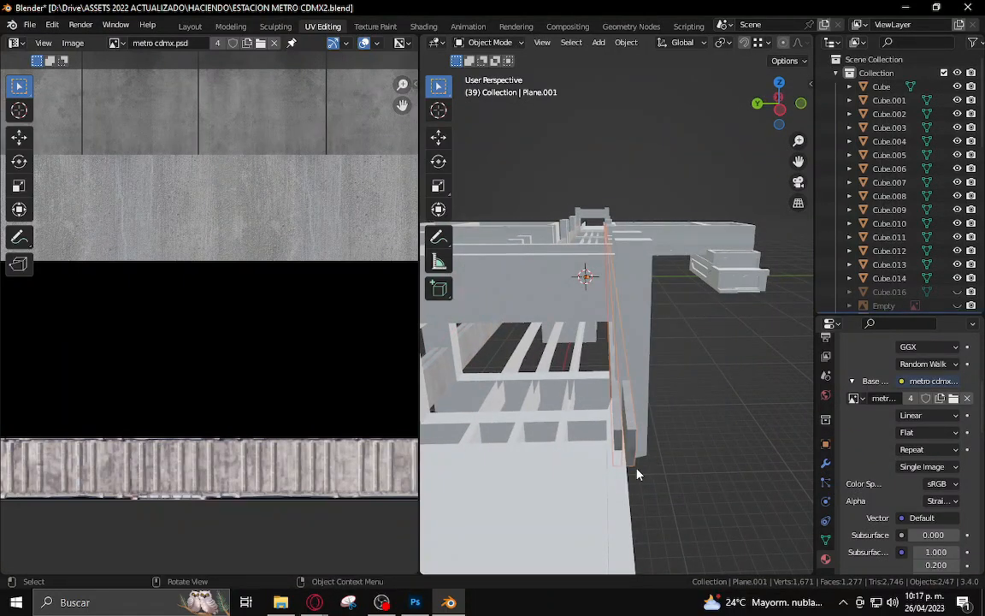
middle_click_drag(633, 468, 597, 391)
key("g")
key("y")
left_click(596, 444)
Shift the opposite beam pair, Plane.003 and its neighbour, slightly outward along Y
left_click(596, 389)
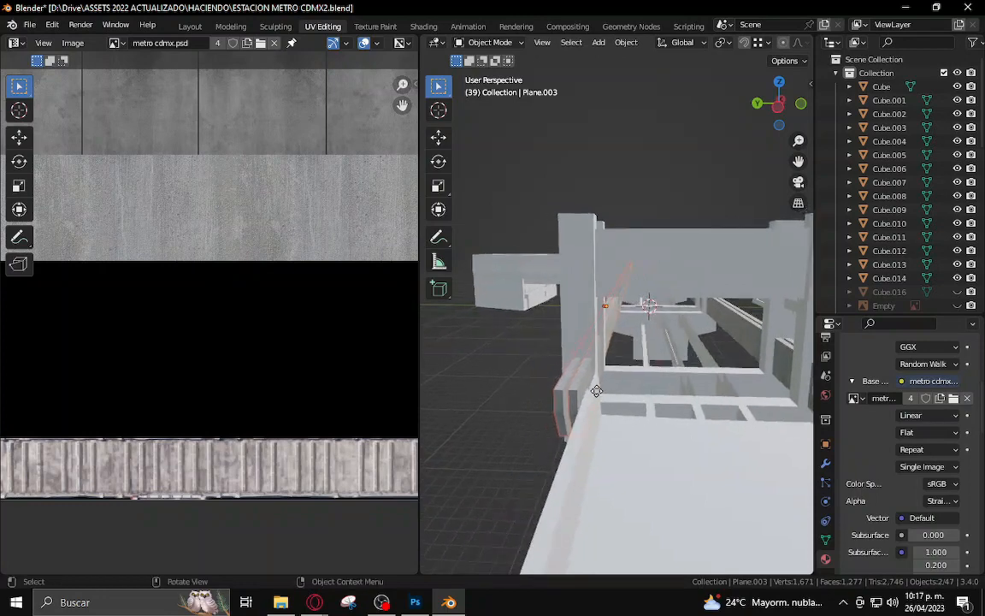
key("g")
key("y")
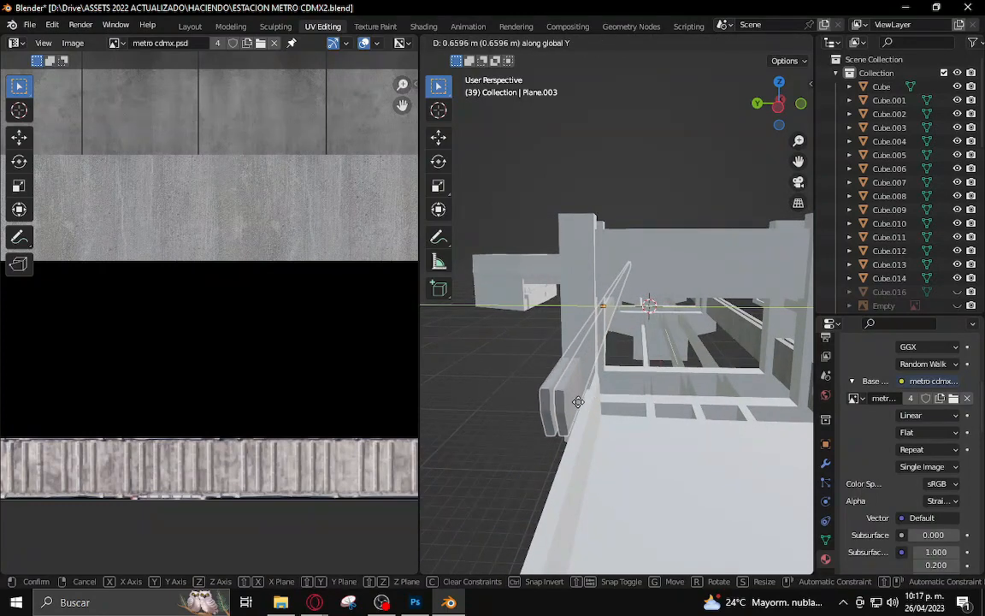
left_click(585, 410)
Reveal all hidden objects and select the Empty that holds the map reference image
middle_click_drag(585, 409, 674, 477)
key("alt+h")
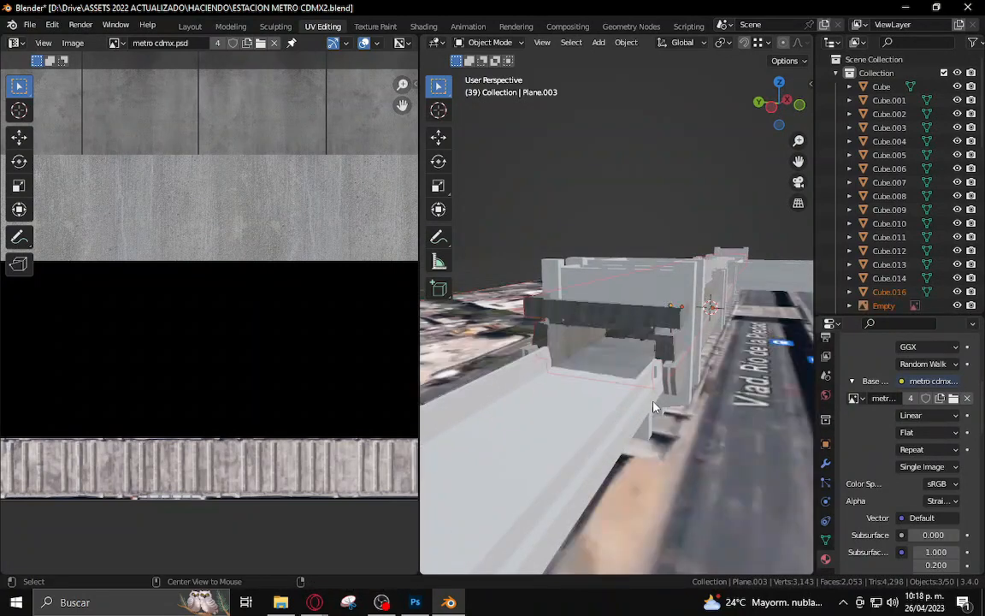
left_click(675, 476)
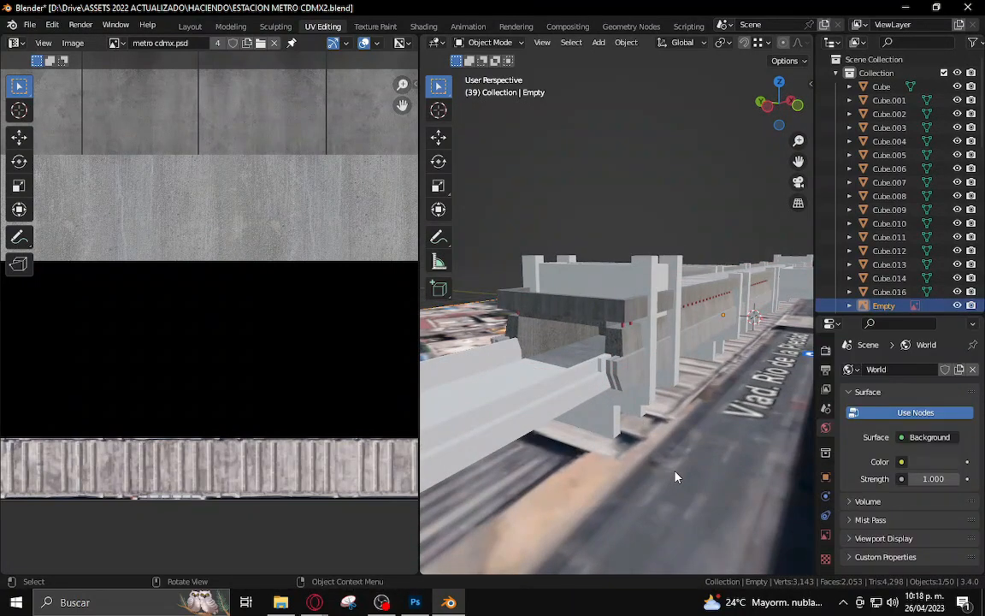